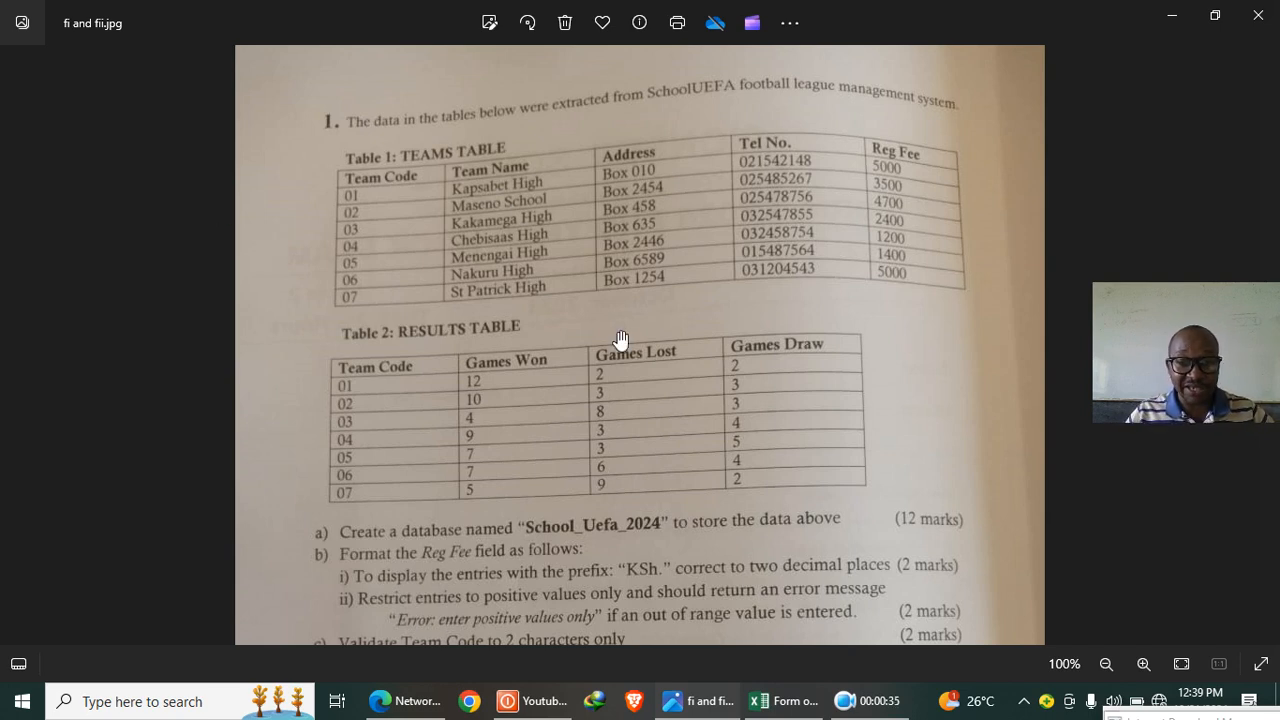
- Read the exam tasks in the image, switch to File Explorer and create a new Microsoft Access database file in the open folder
{"action": "left_click_drag", "start_coordinate": [480, 500], "coordinate": [414, 294]}
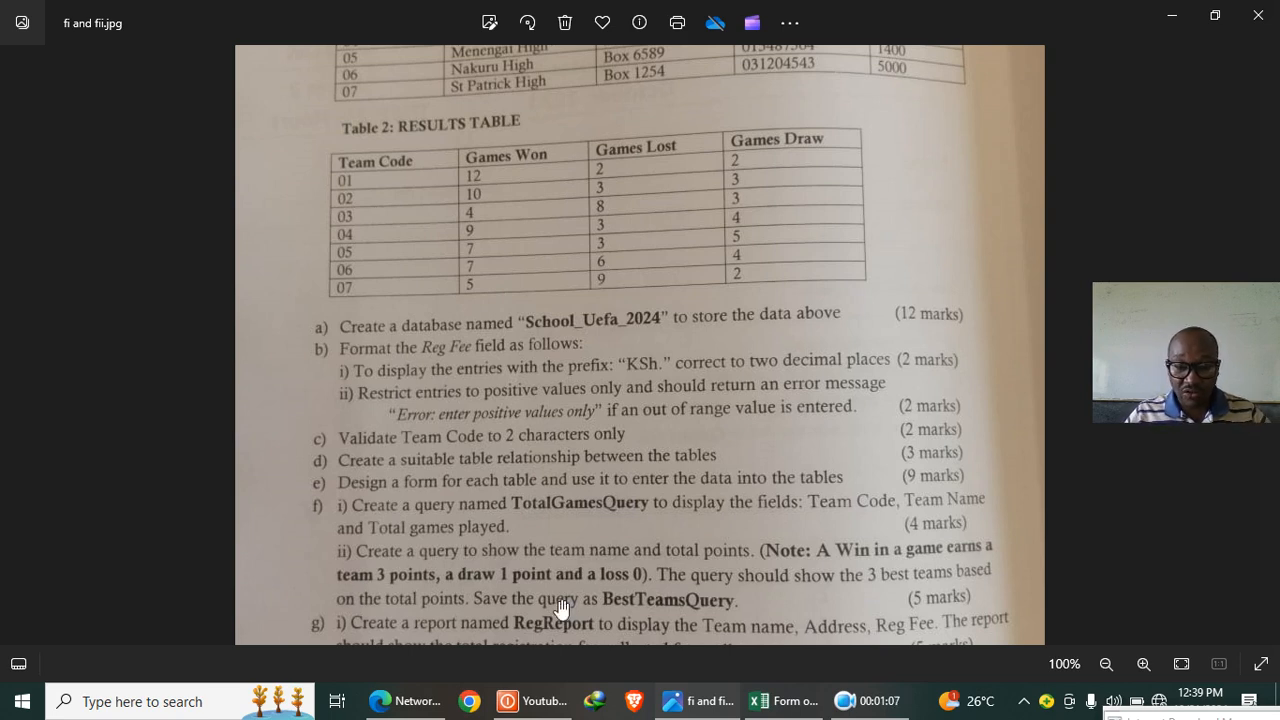
{"action": "left_click", "coordinate": [543, 704]}
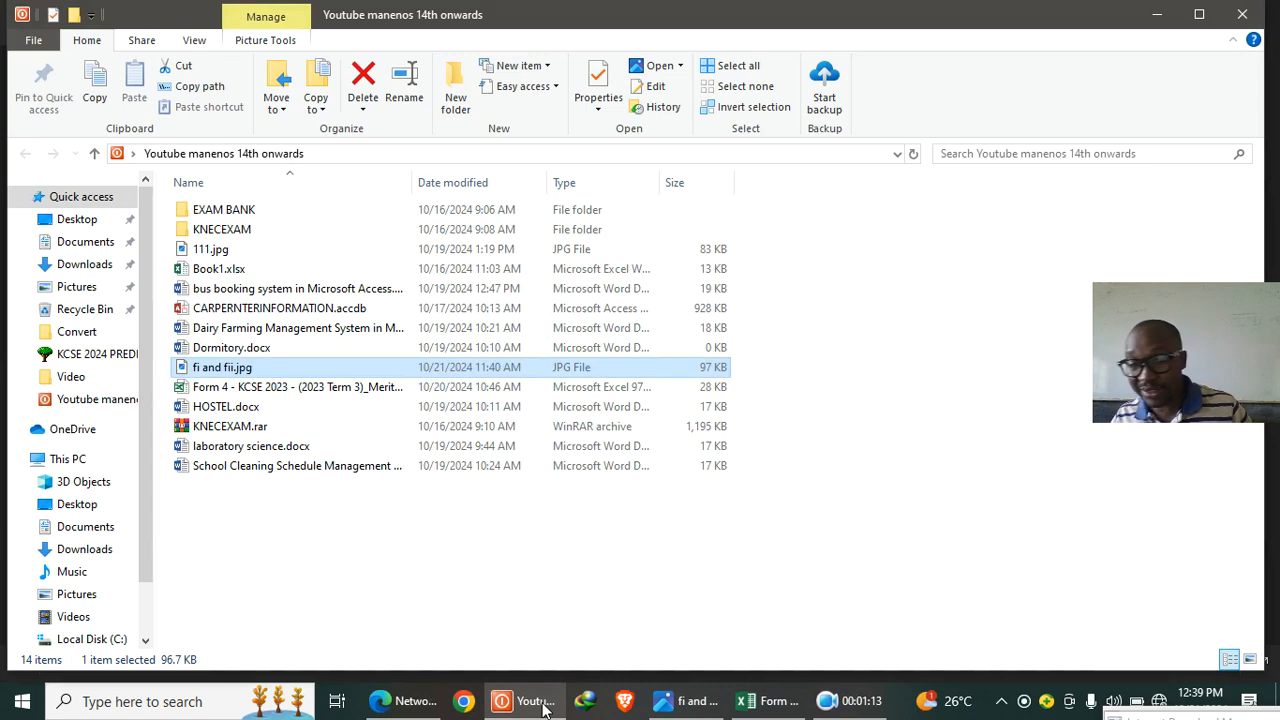
{"action": "right_click", "coordinate": [405, 536]}
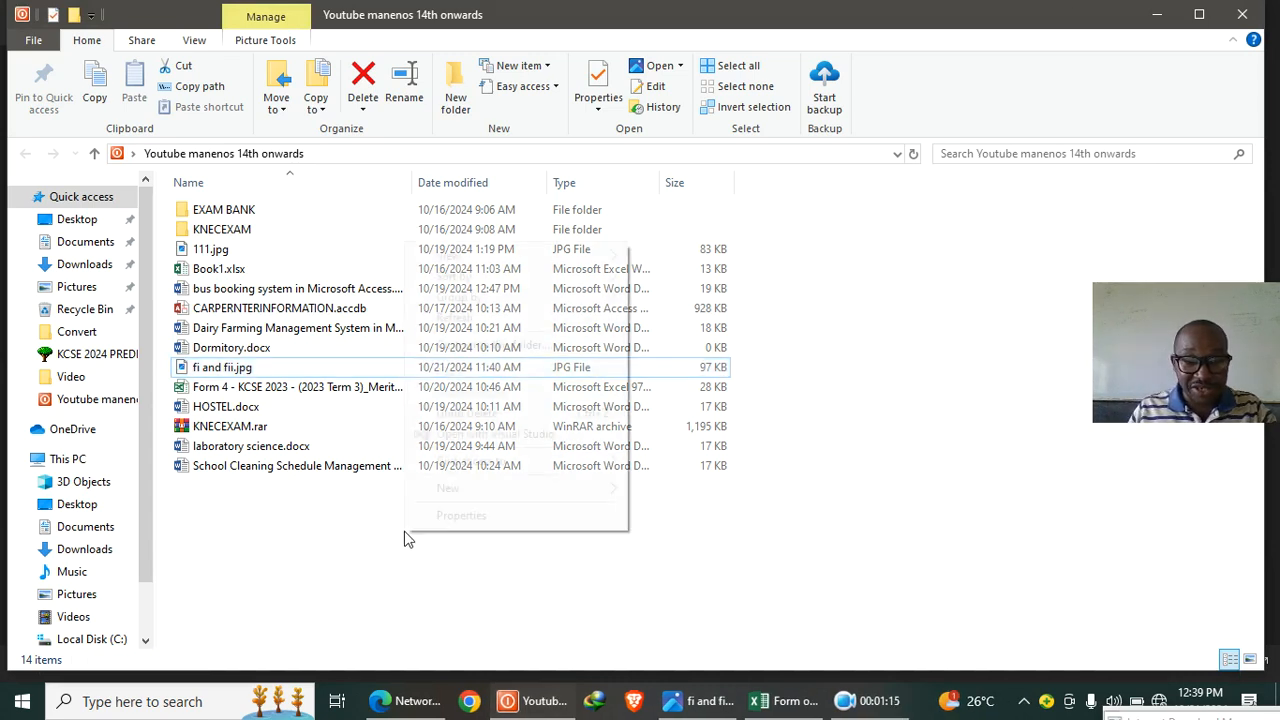
{"action": "mouse_move", "coordinate": [537, 486]}
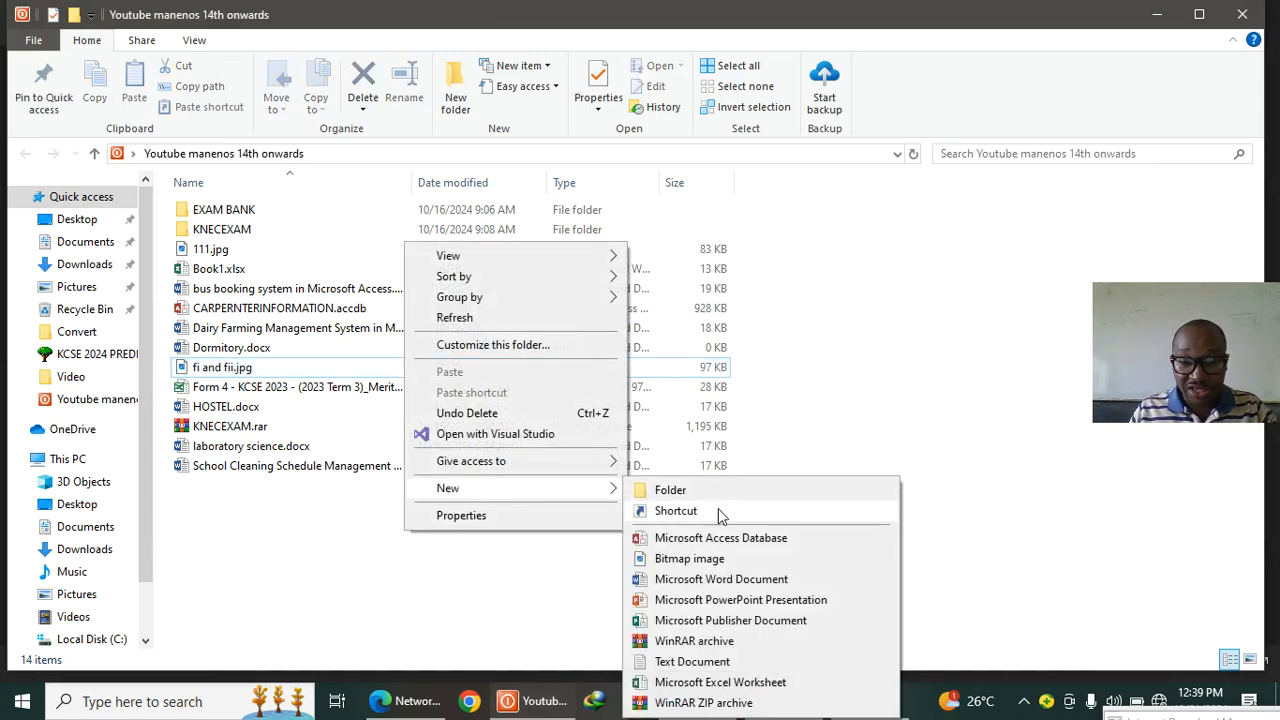
{"action": "left_click", "coordinate": [690, 538]}
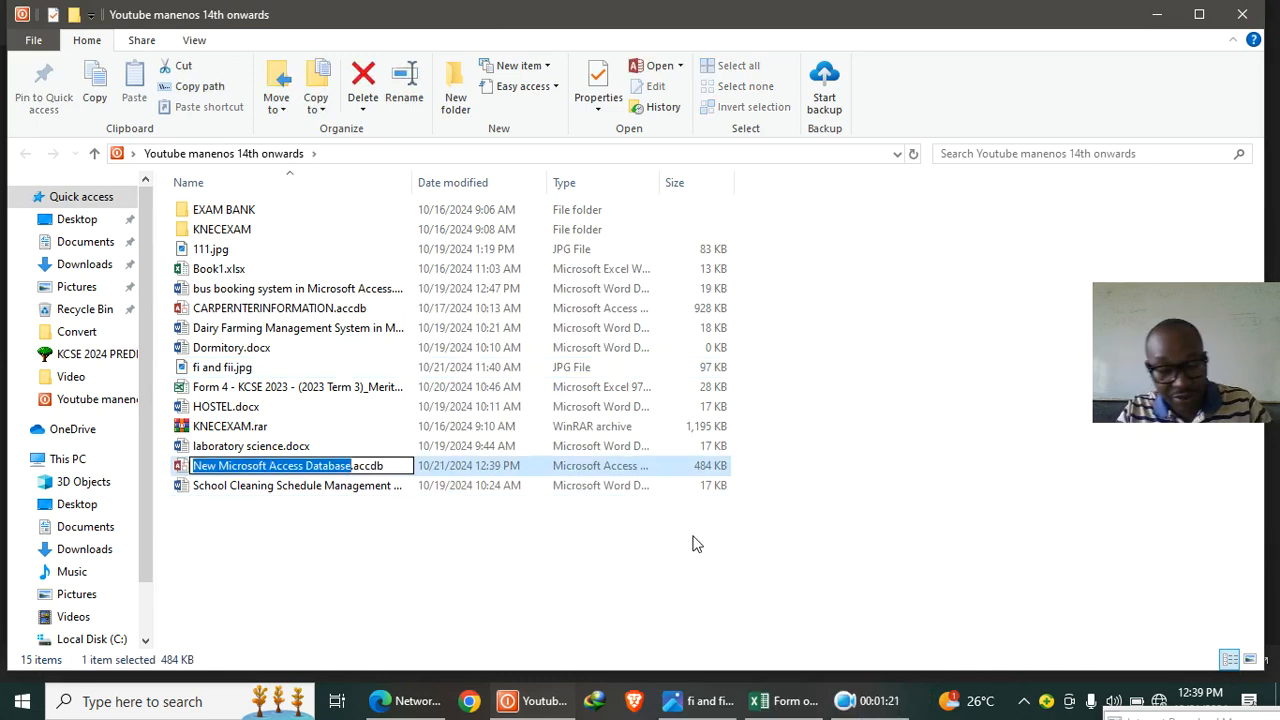
- Name the new Access database file School_Uefa_2024, keeping the .accdb extension
{"action": "type", "text": "Shool"}
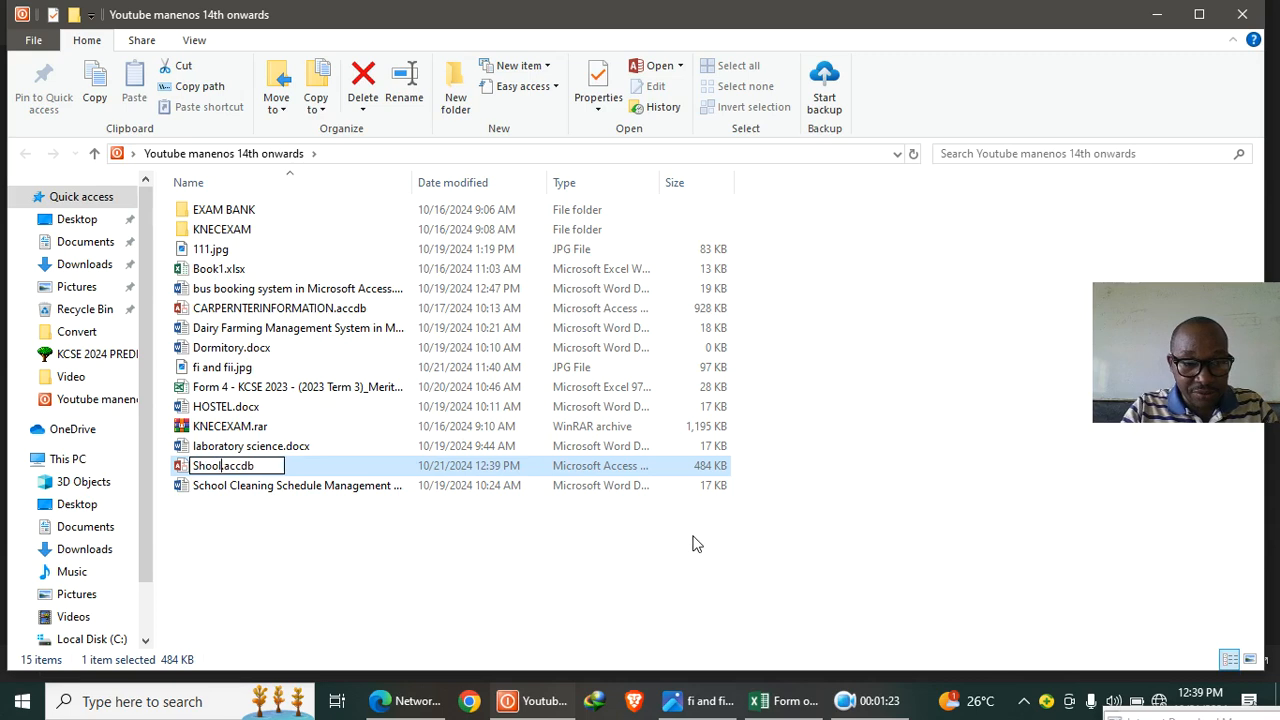
{"action": "key", "text": "BackSpace"}
{"action": "key", "text": "BackSpace"}
{"action": "key", "text": "BackSpace"}
{"action": "key", "text": "BackSpace"}
{"action": "type", "text": "ch"}
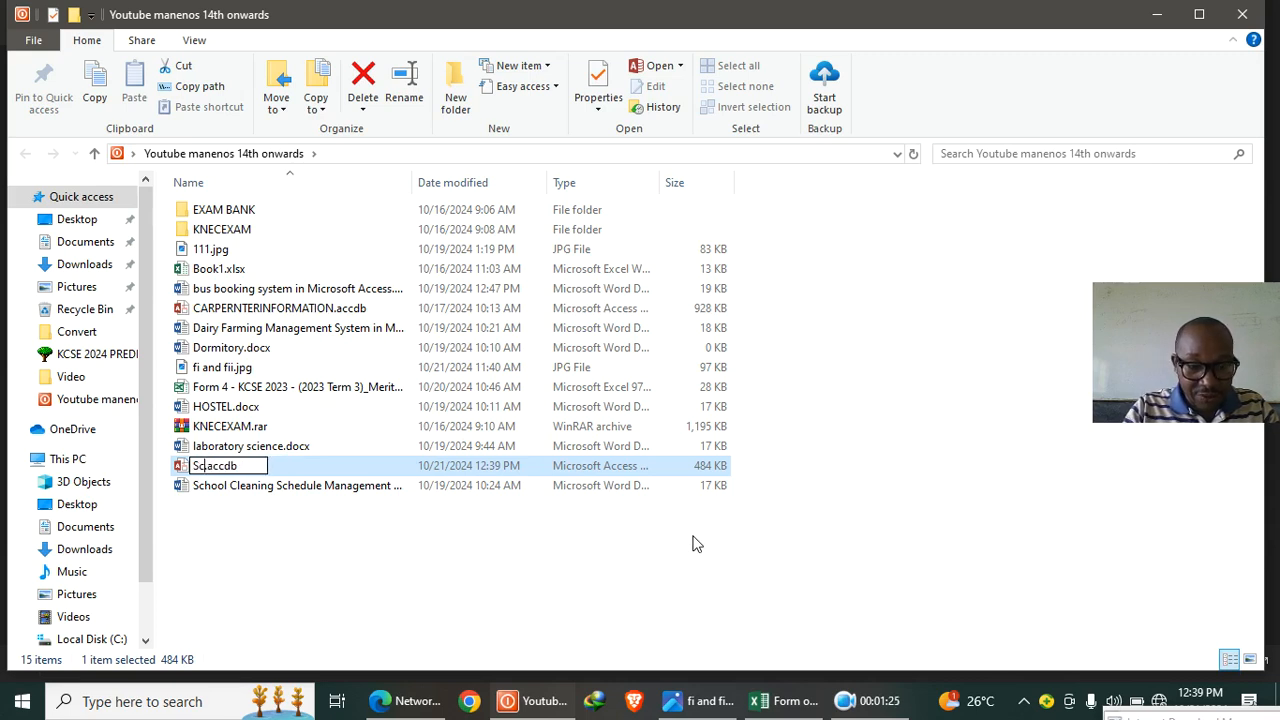
{"action": "type", "text": "ool_"}
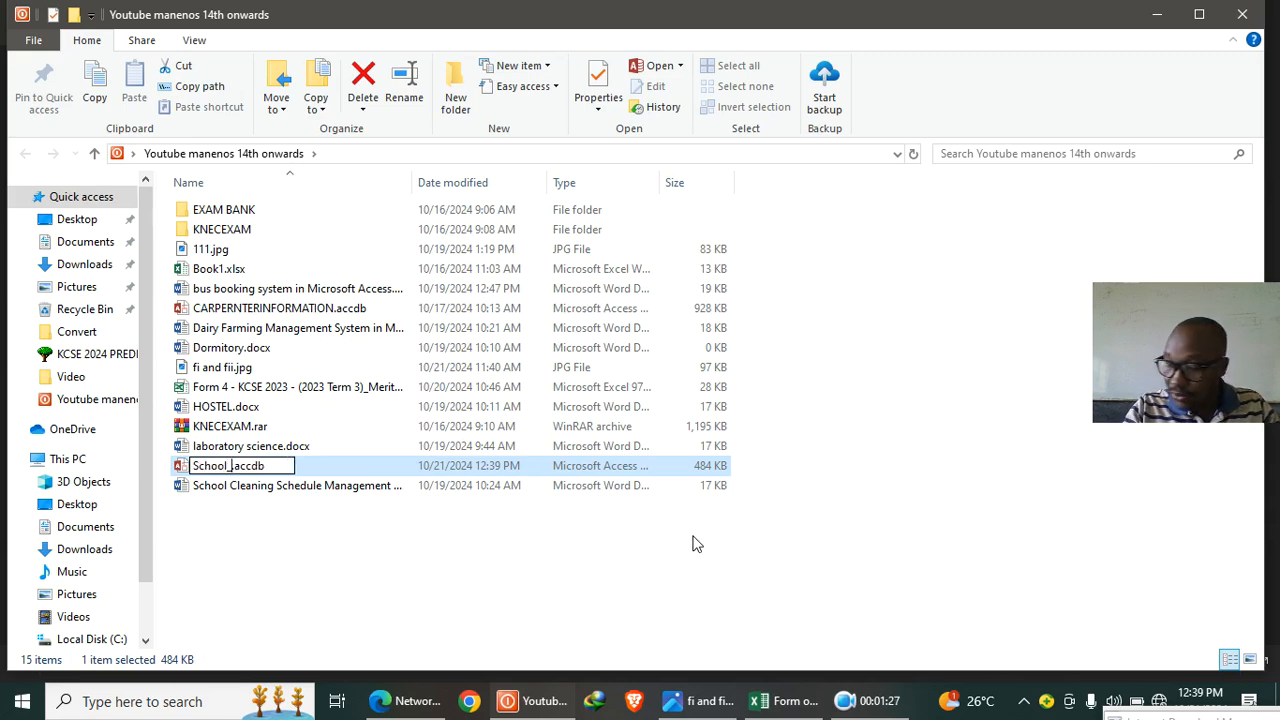
{"action": "type", "text": "Uef"}
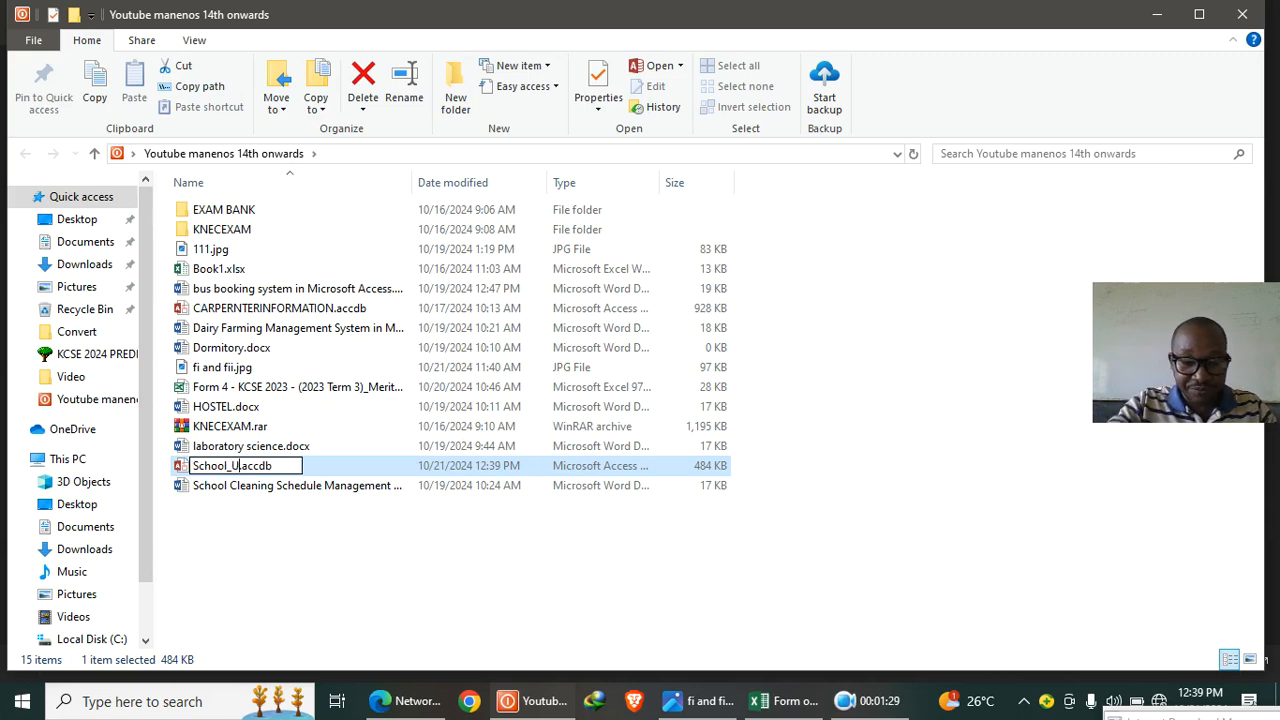
{"action": "type", "text": "a_"}
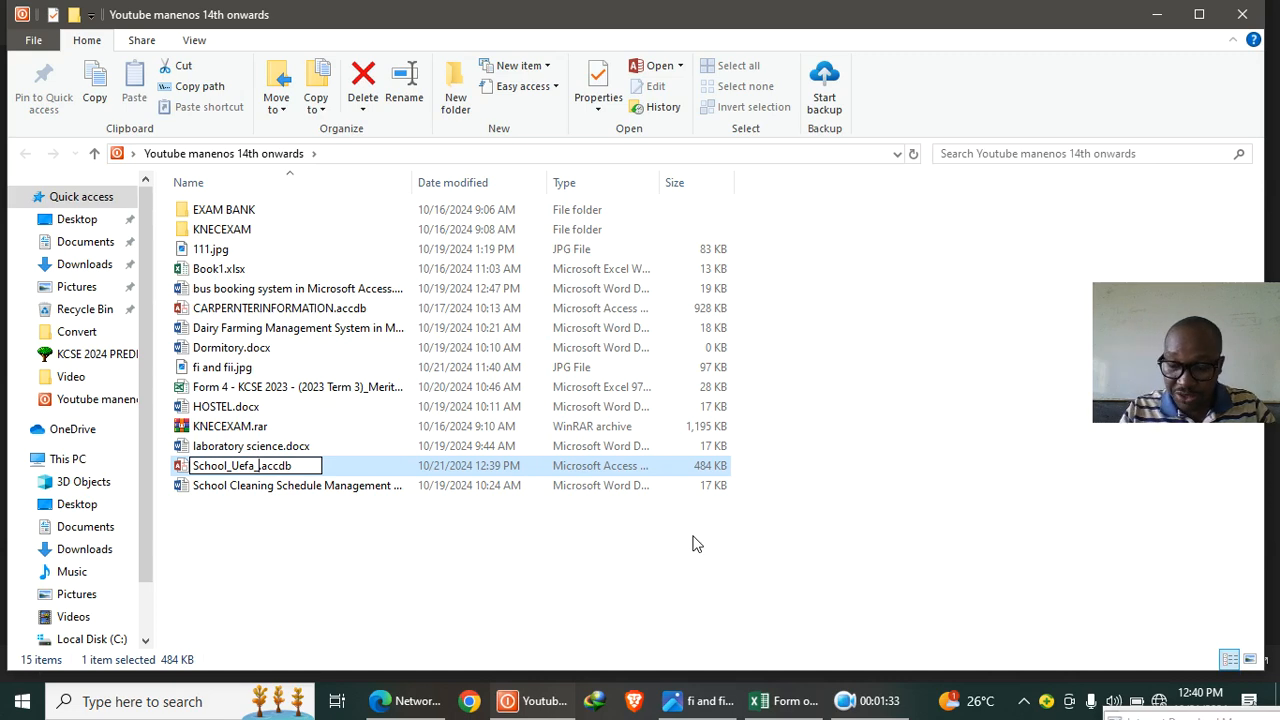
{"action": "type", "text": "2024"}
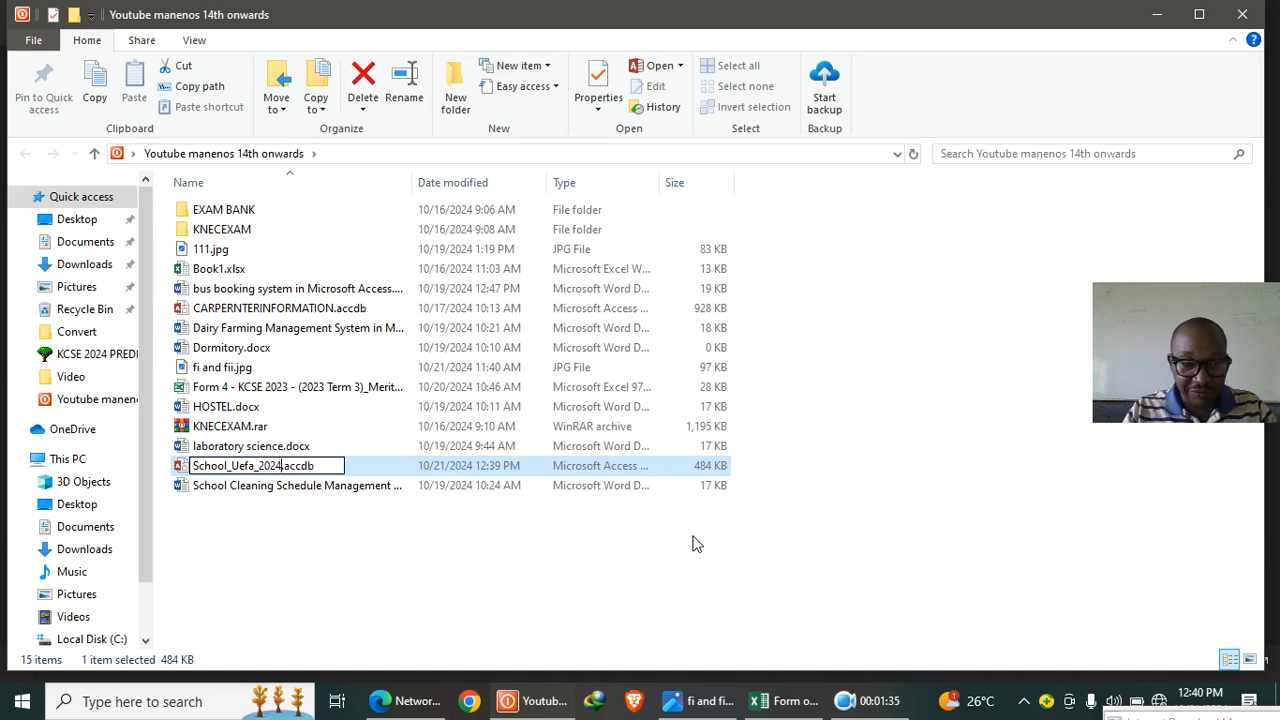
{"action": "key", "text": "Return"}
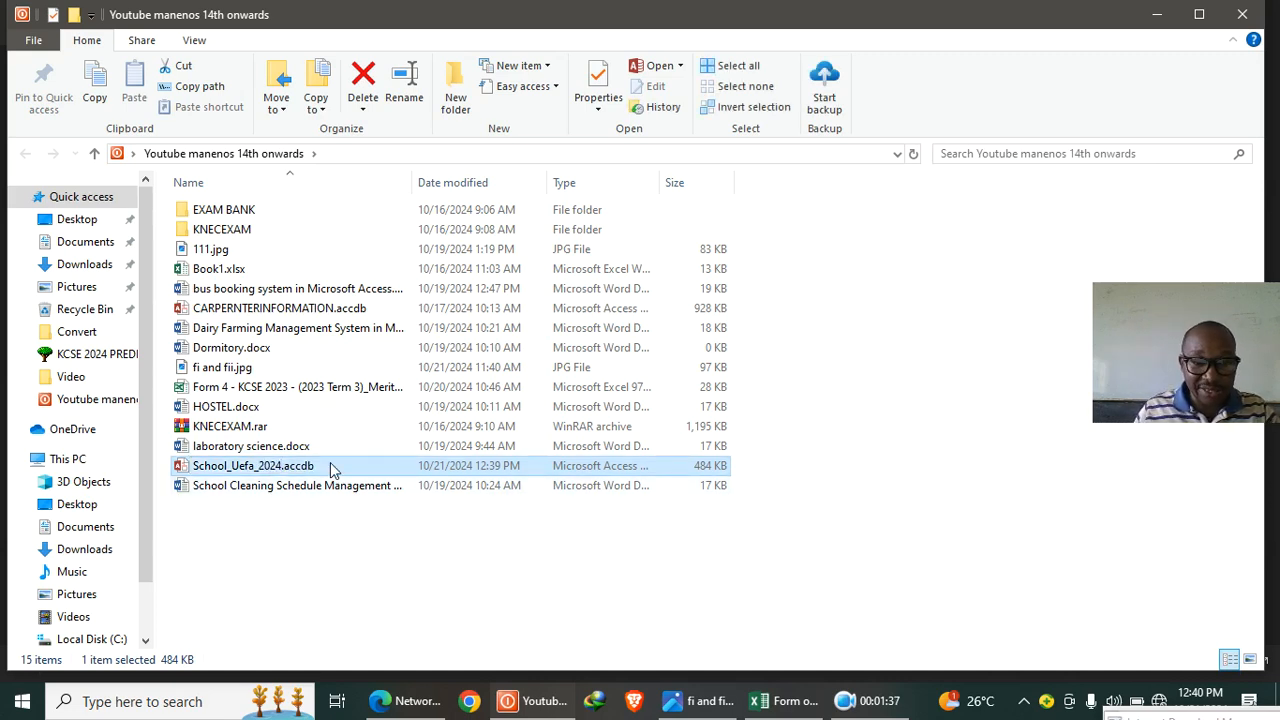
- Open School_Uefa_2024.accdb in Access with its content enabled and start a new table in Design view
{"action": "double_click", "coordinate": [333, 468]}
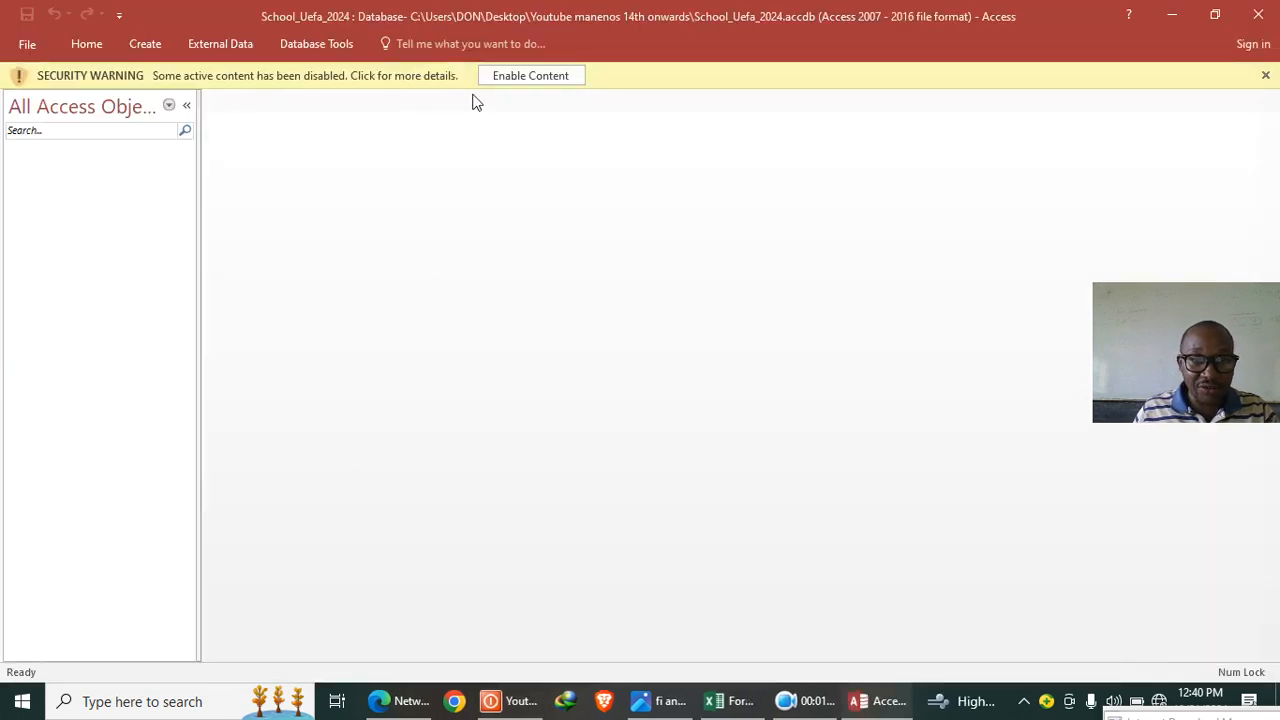
{"action": "left_click", "coordinate": [514, 77]}
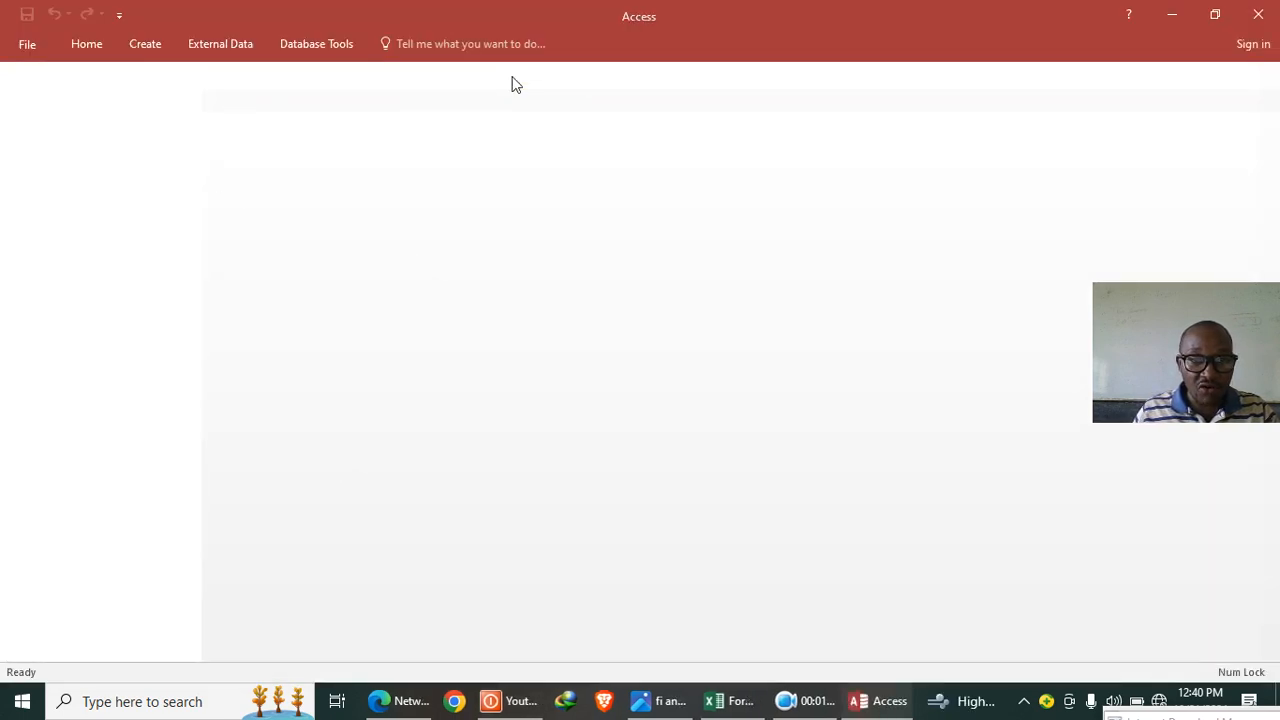
{"action": "left_click", "coordinate": [148, 44]}
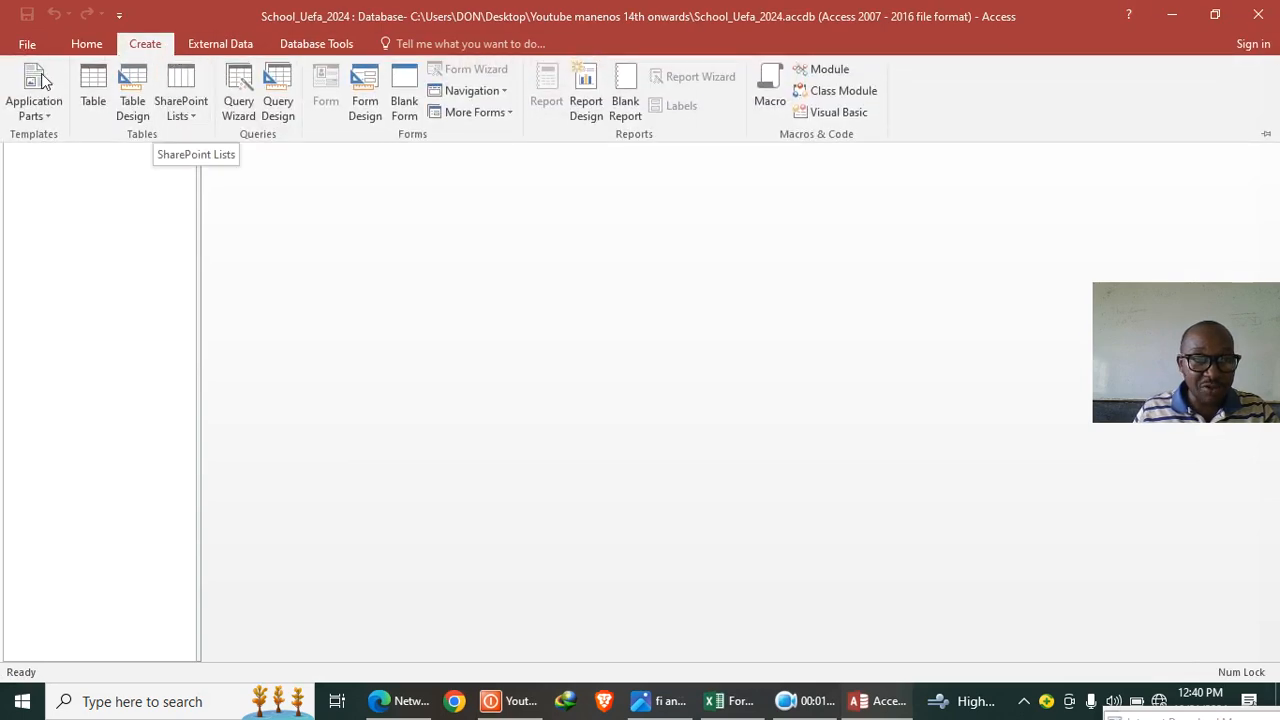
{"action": "left_click", "coordinate": [133, 106]}
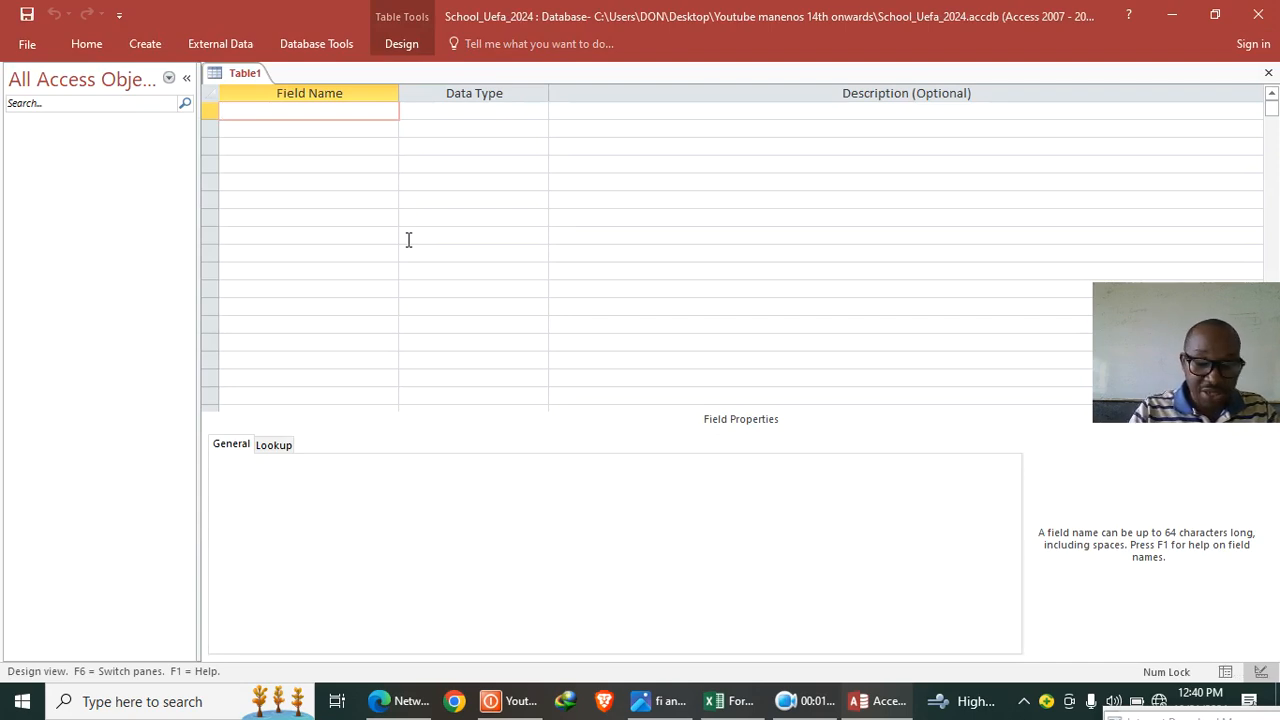
- Add Team Code and Team Name as the first two fields of the new table, with the default data type
{"action": "type", "text": "Team"}
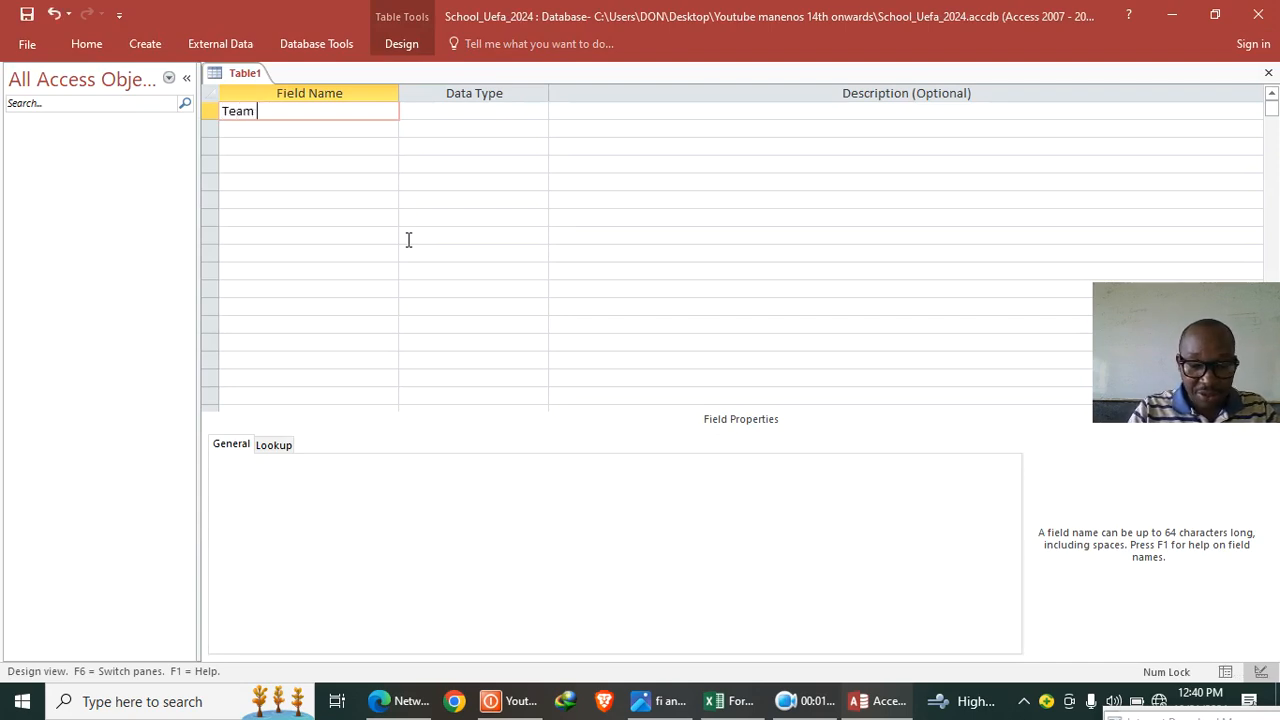
{"action": "type", "text": " Coe"}
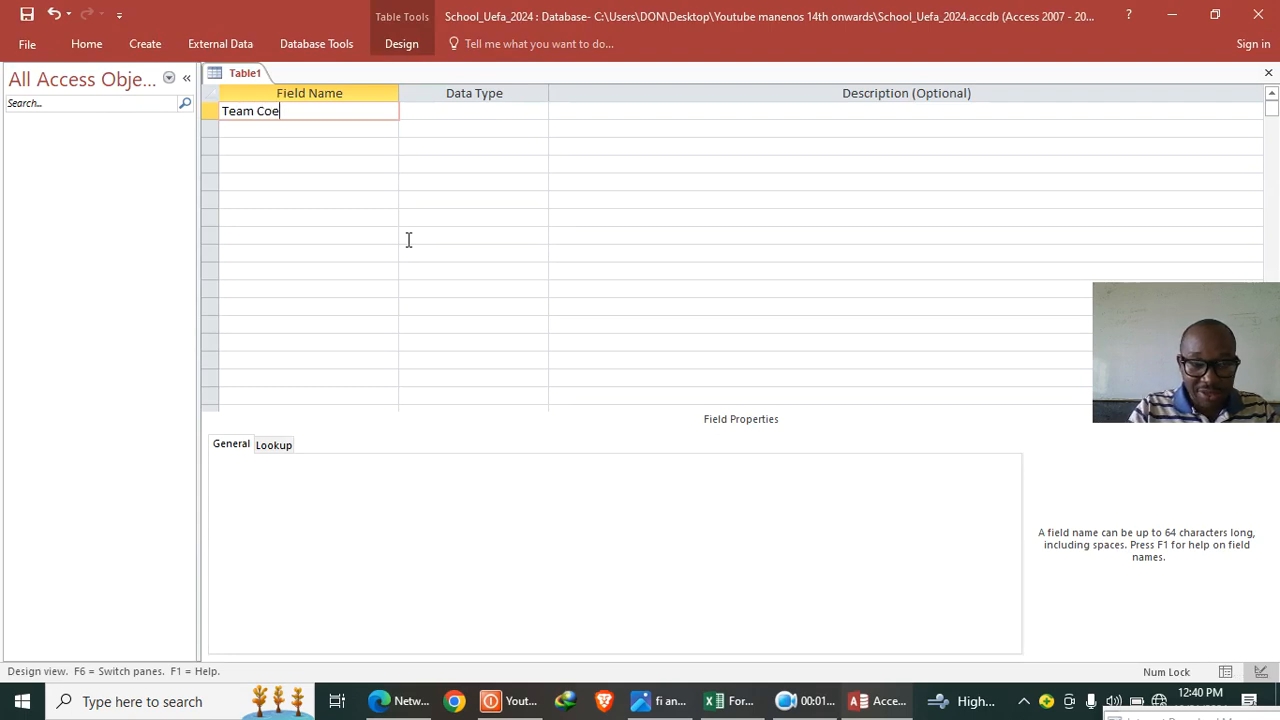
{"action": "key", "text": "BackSpace"}
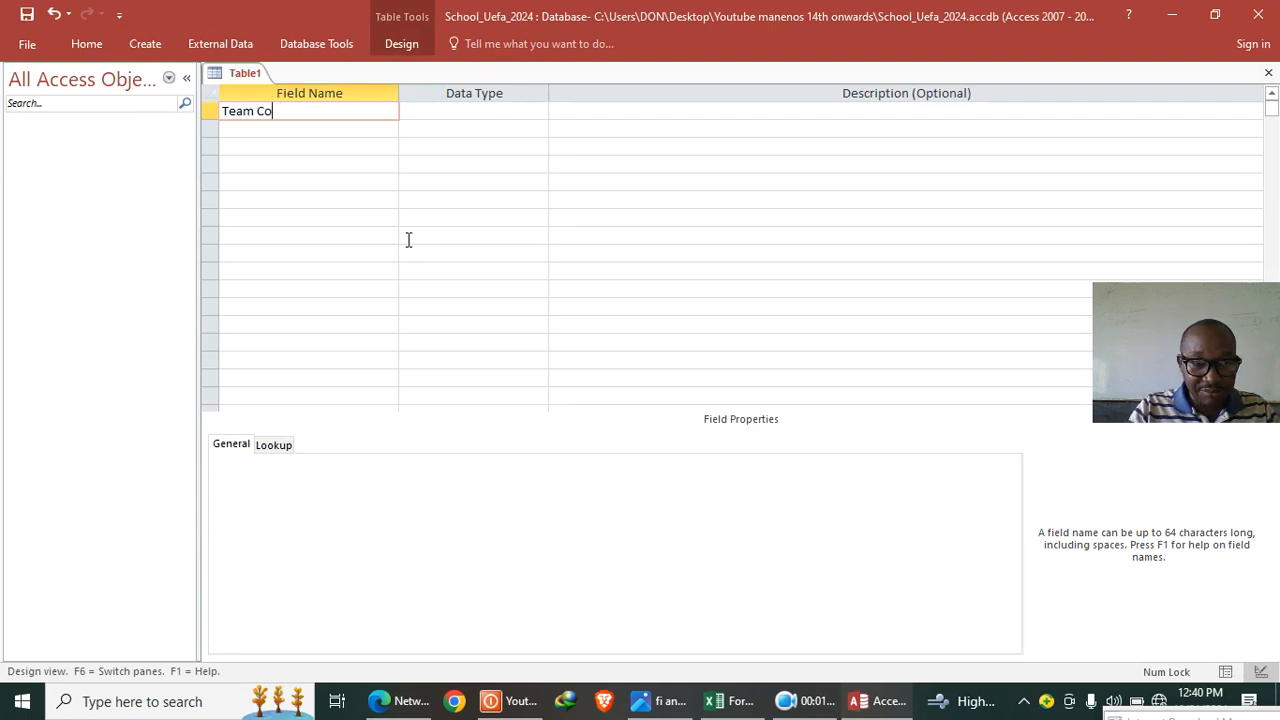
{"action": "type", "text": "de"}
{"action": "key", "text": "Down"}
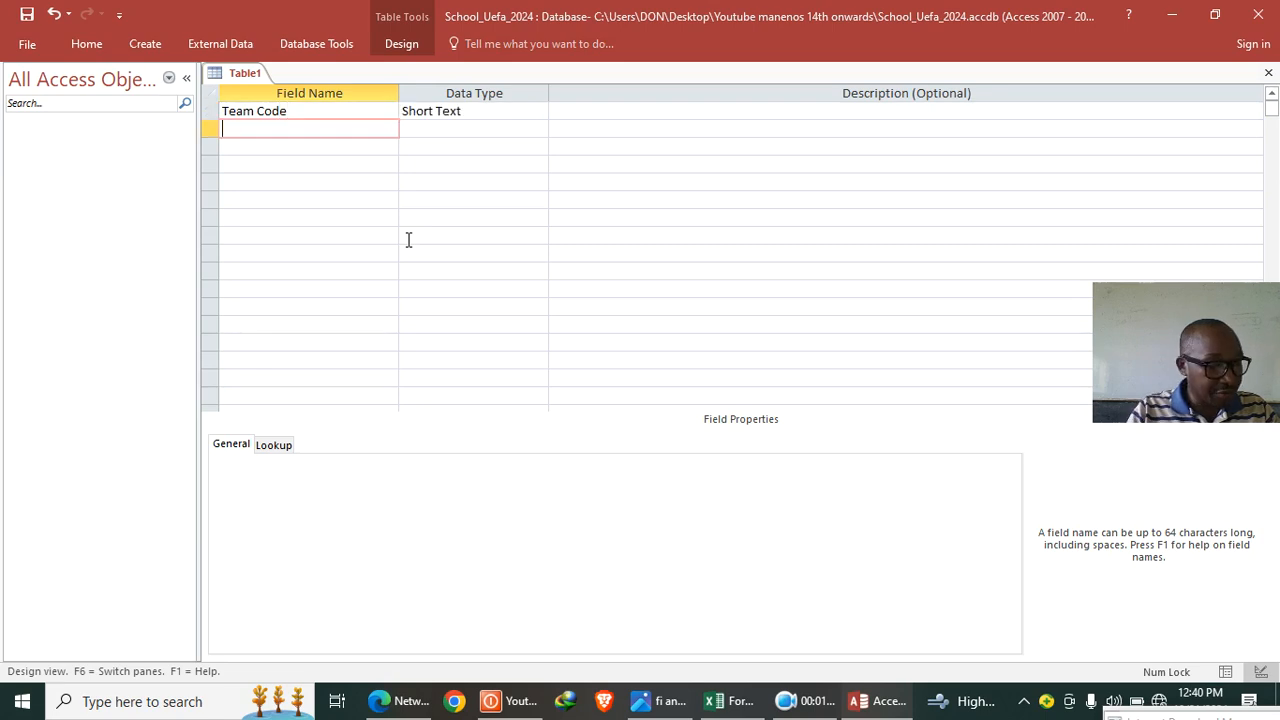
{"action": "type", "text": "Team "}
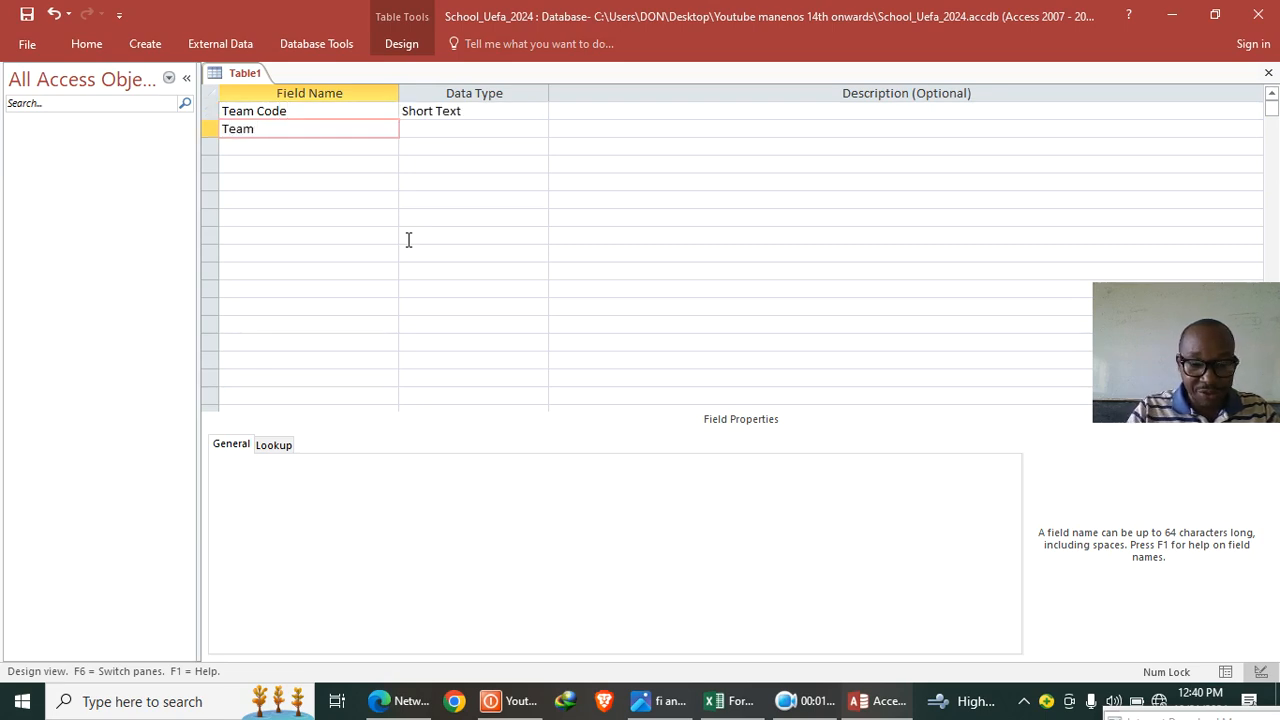
{"action": "type", "text": "Name"}
{"action": "key", "text": "Down"}
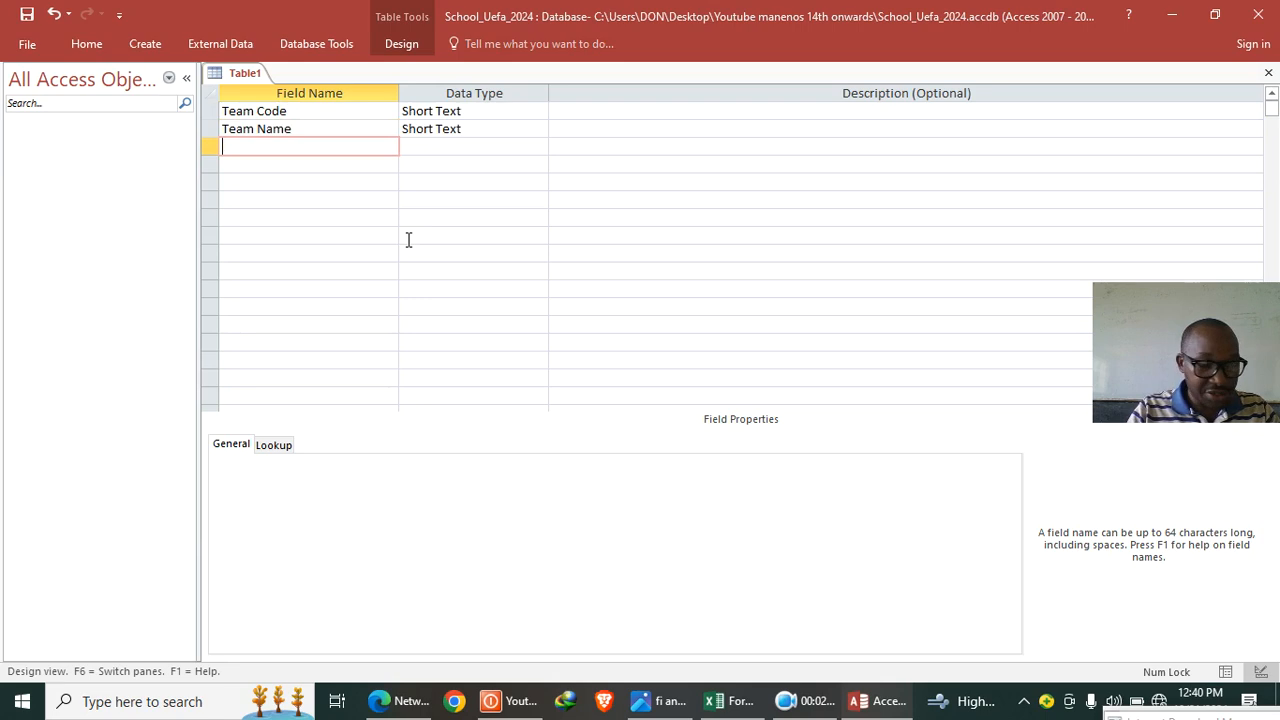
- Add the fields Address, Tel No and Reg Fee below Team Name, leaving no period in the telephone field's name
{"action": "type", "text": "Ad"}
{"action": "key", "text": "BackSpace"}
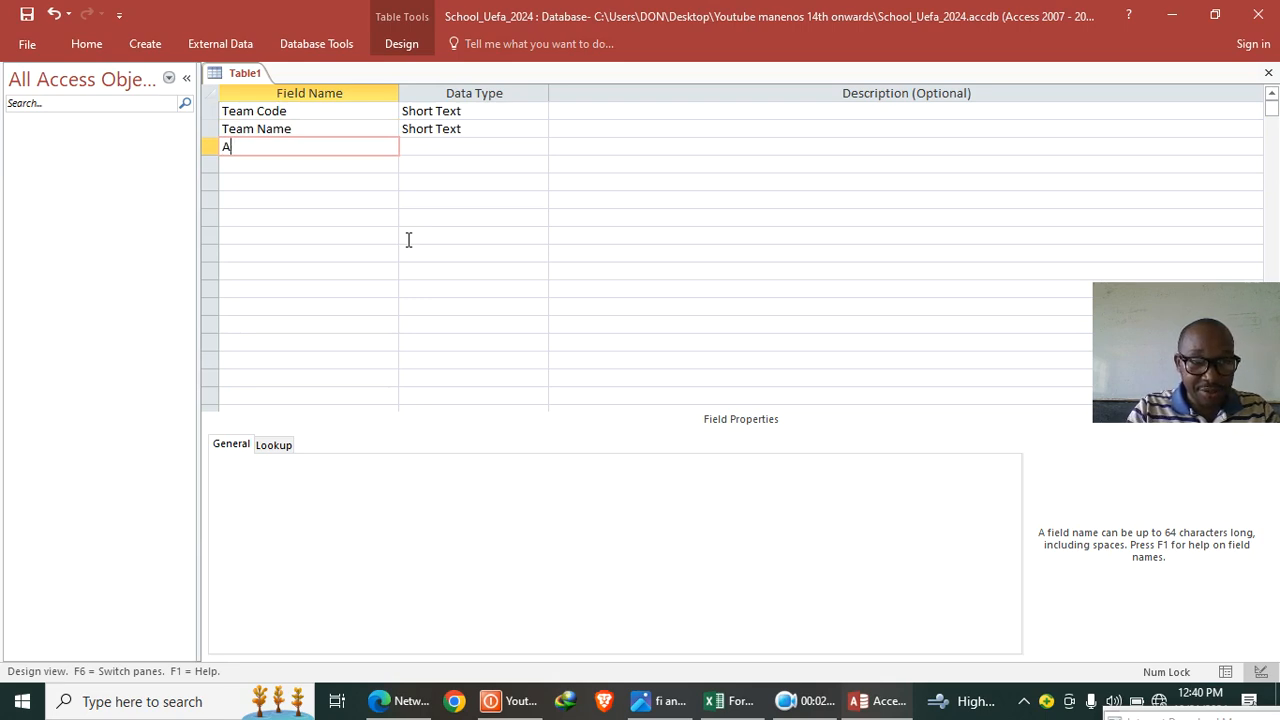
{"action": "type", "text": "ddress"}
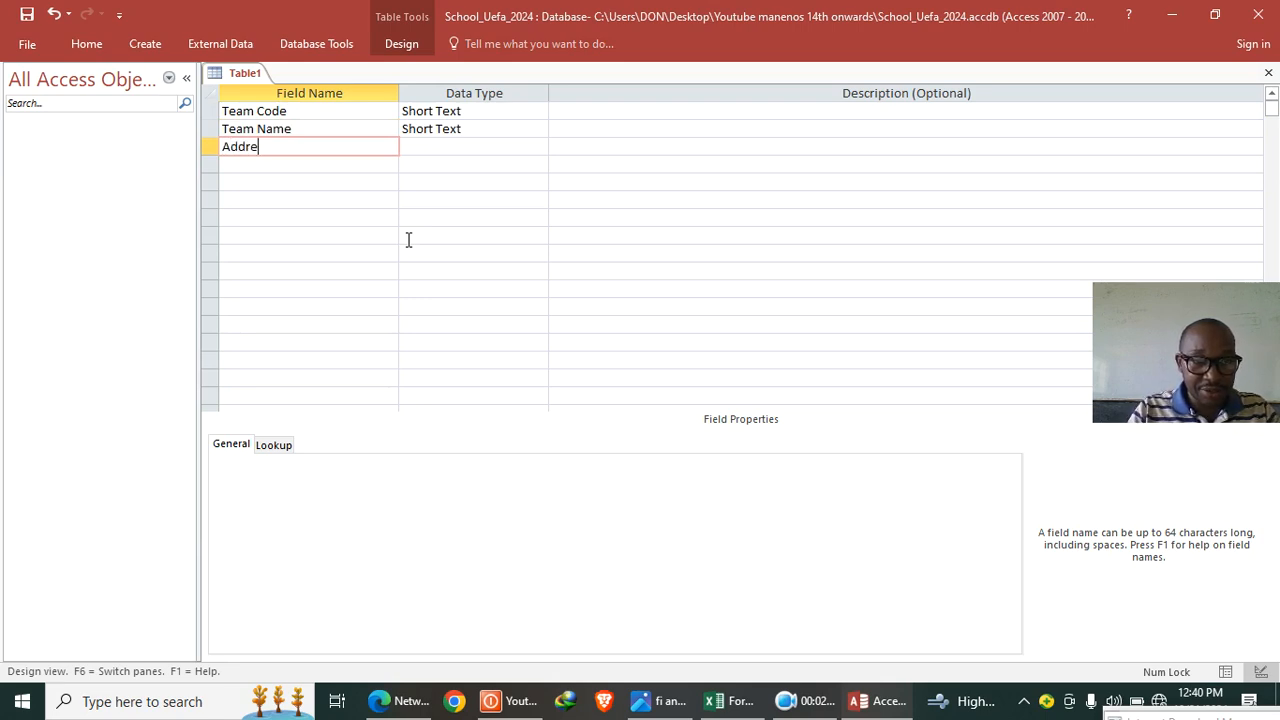
{"action": "key", "text": "Down"}
{"action": "type", "text": "T"}
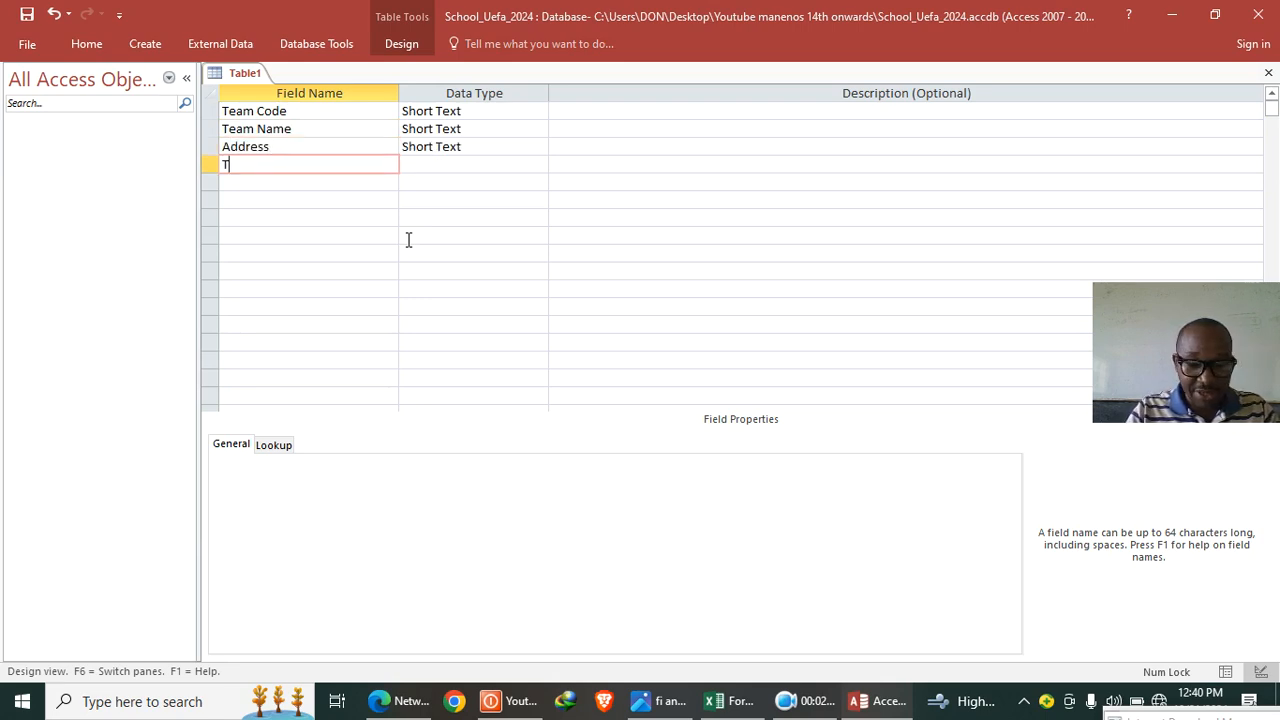
{"action": "type", "text": "el No."}
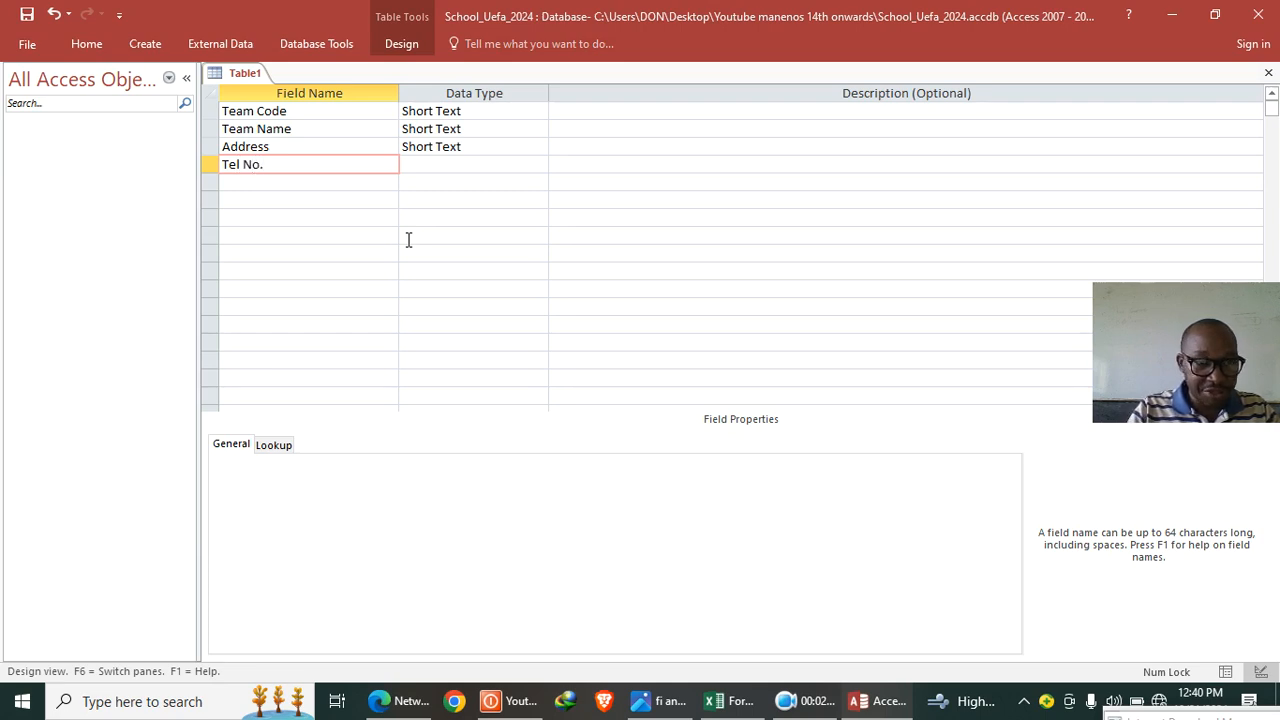
{"action": "key", "text": "Down"}
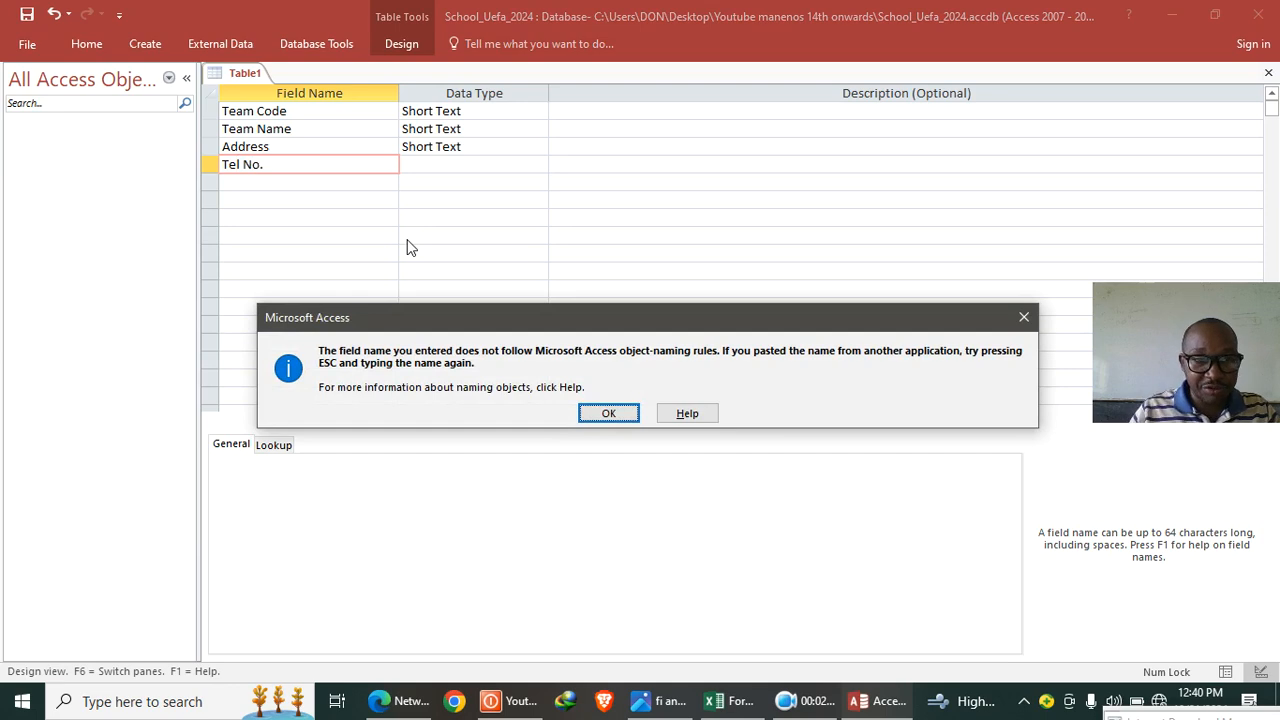
{"action": "left_click", "coordinate": [604, 415]}
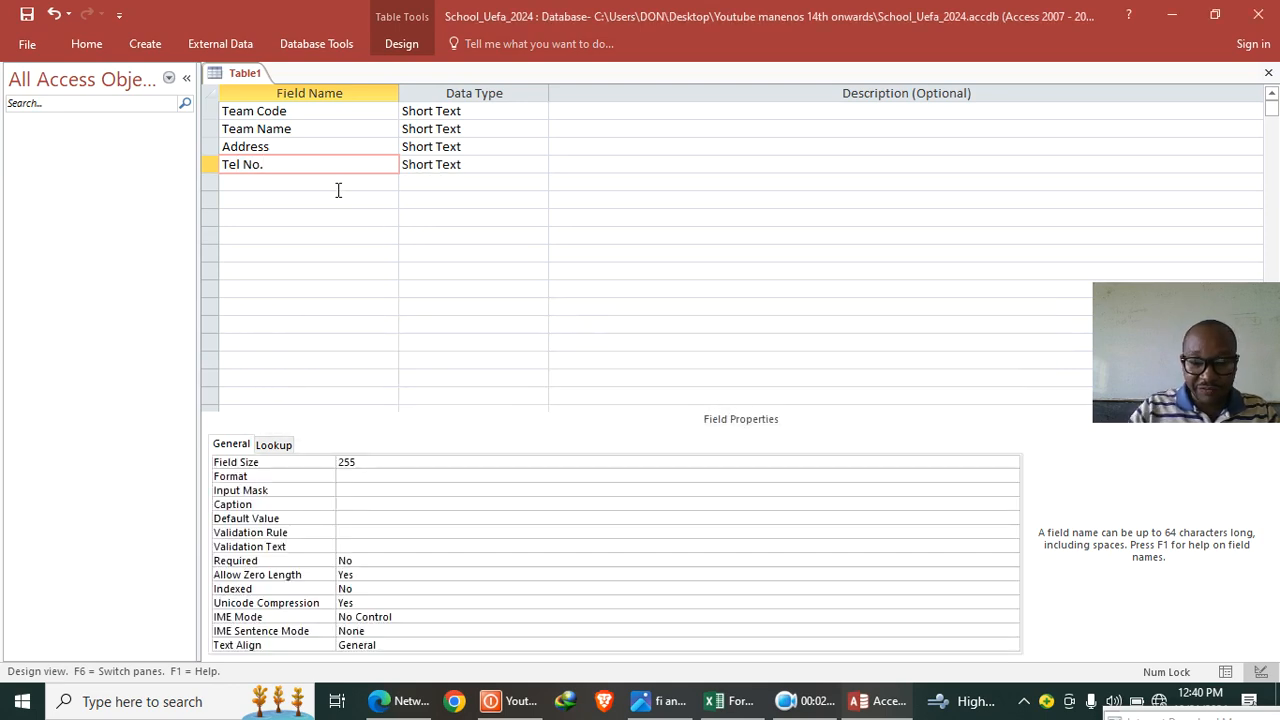
{"action": "key", "text": "BackSpace"}
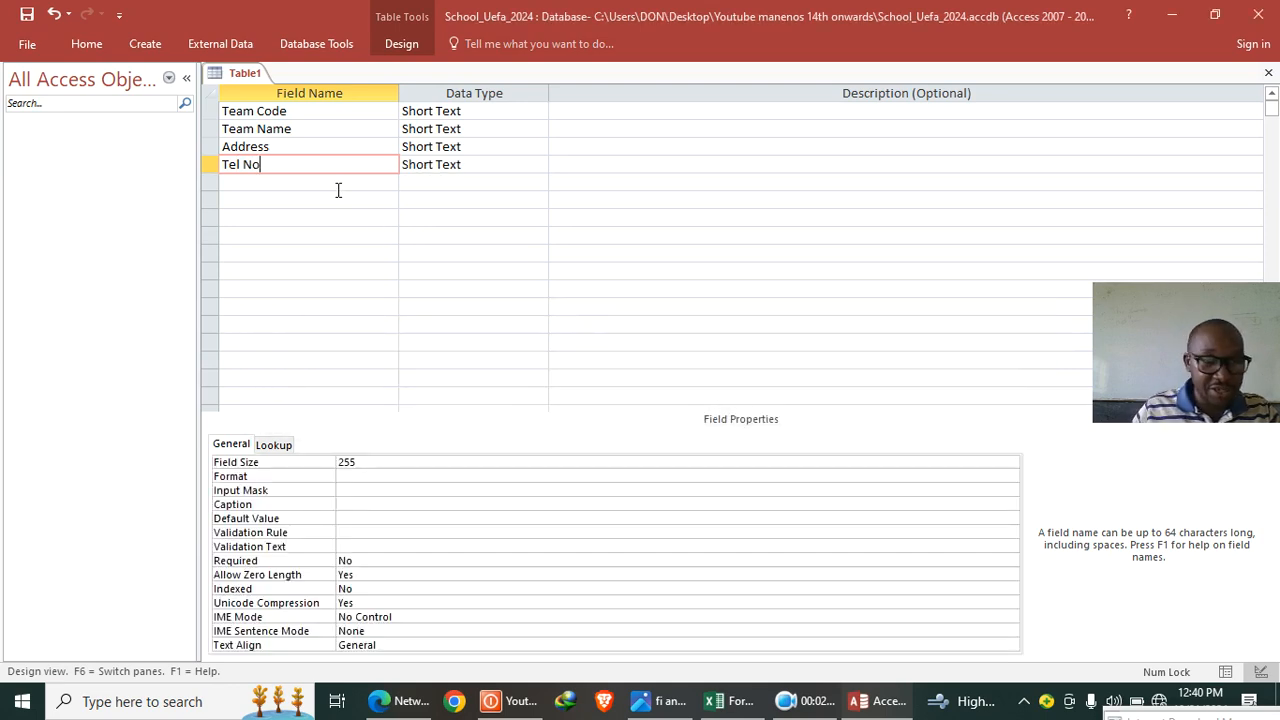
{"action": "left_click", "coordinate": [284, 184]}
{"action": "type", "text": "Reg"}
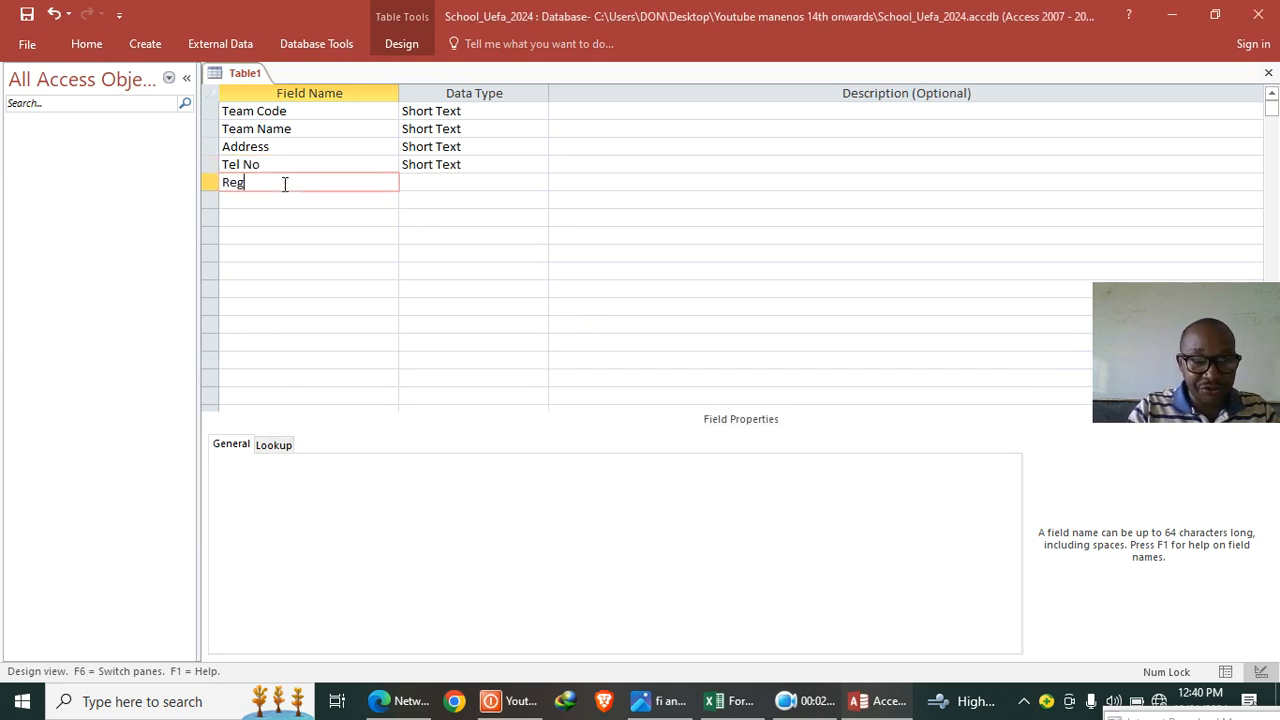
{"action": "type", "text": " Fee"}
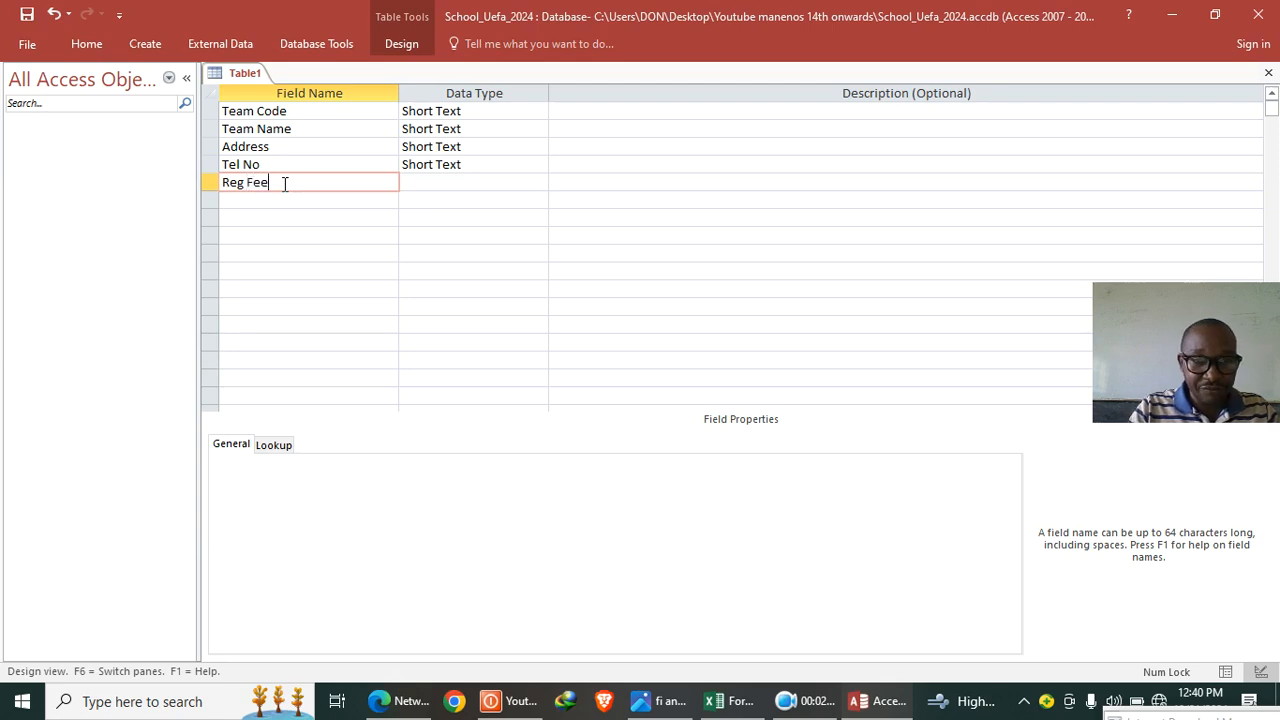
- Save the table as TEAMS TABLE and decline the automatic creation of a primary key
{"action": "key", "text": "ctrl+s"}
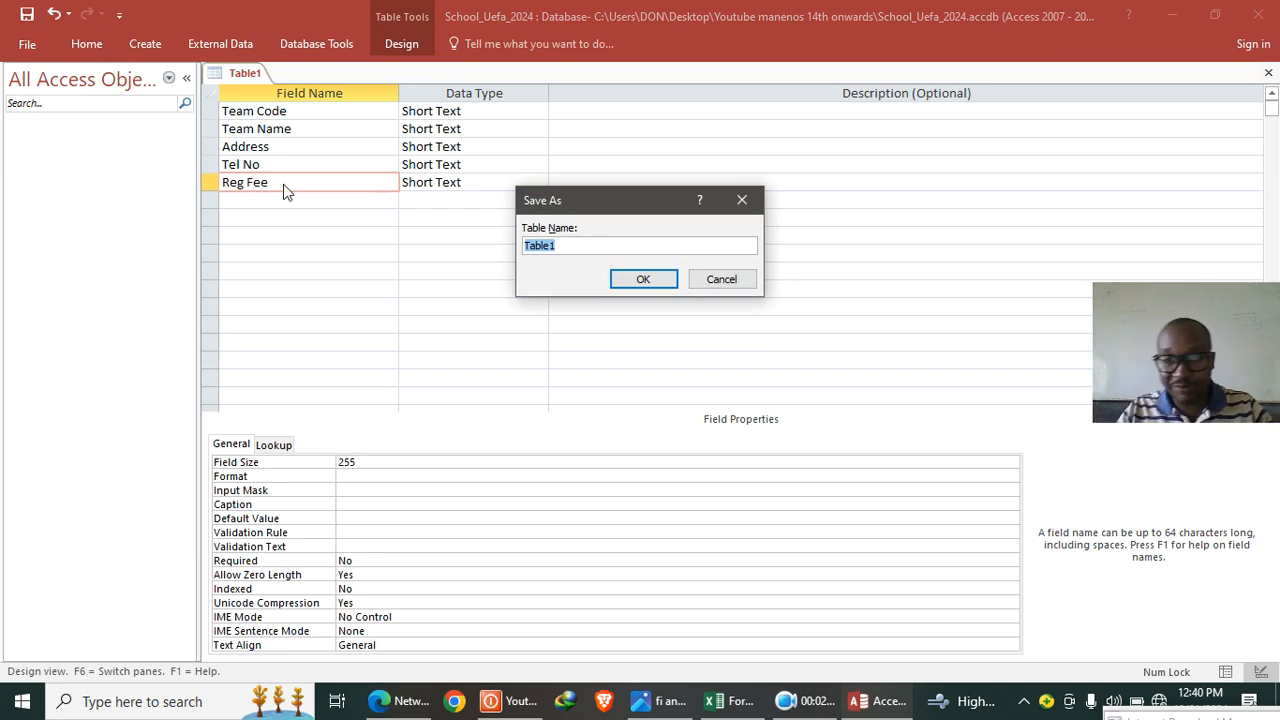
{"action": "key", "text": "Caps_Lock"}
{"action": "type", "text": "TEAMS TABLE"}
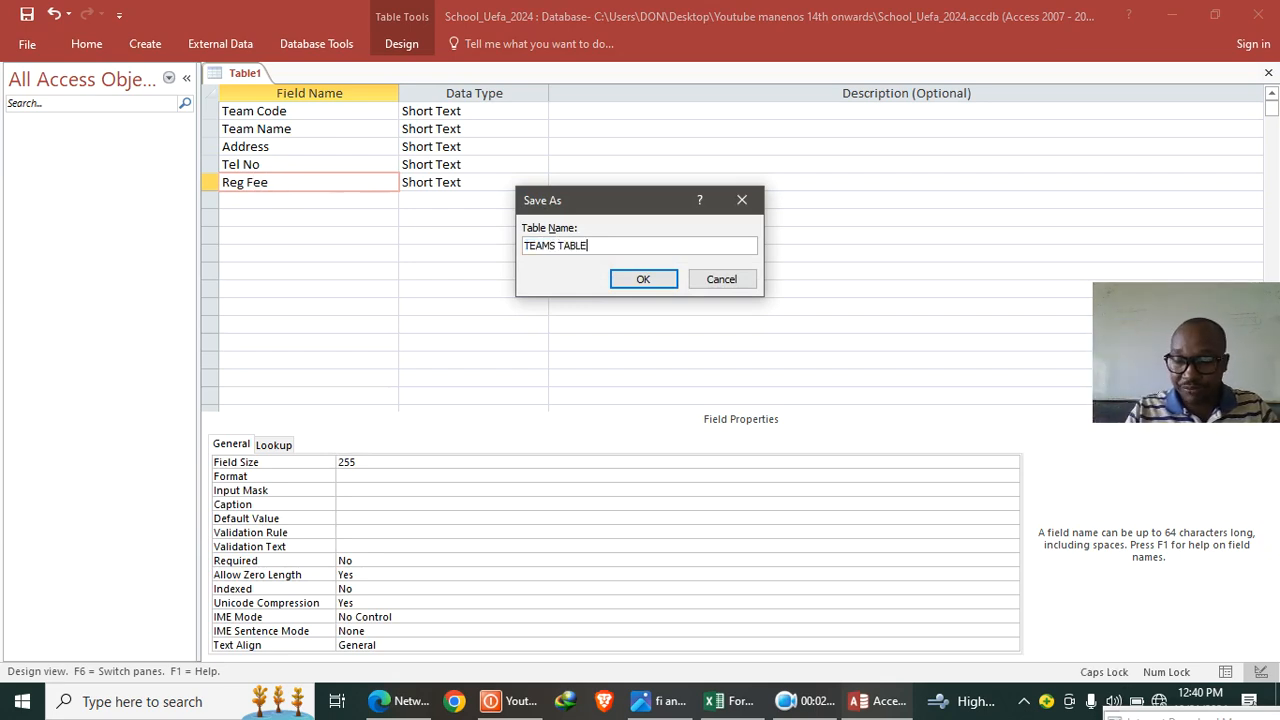
{"action": "key", "text": "Return"}
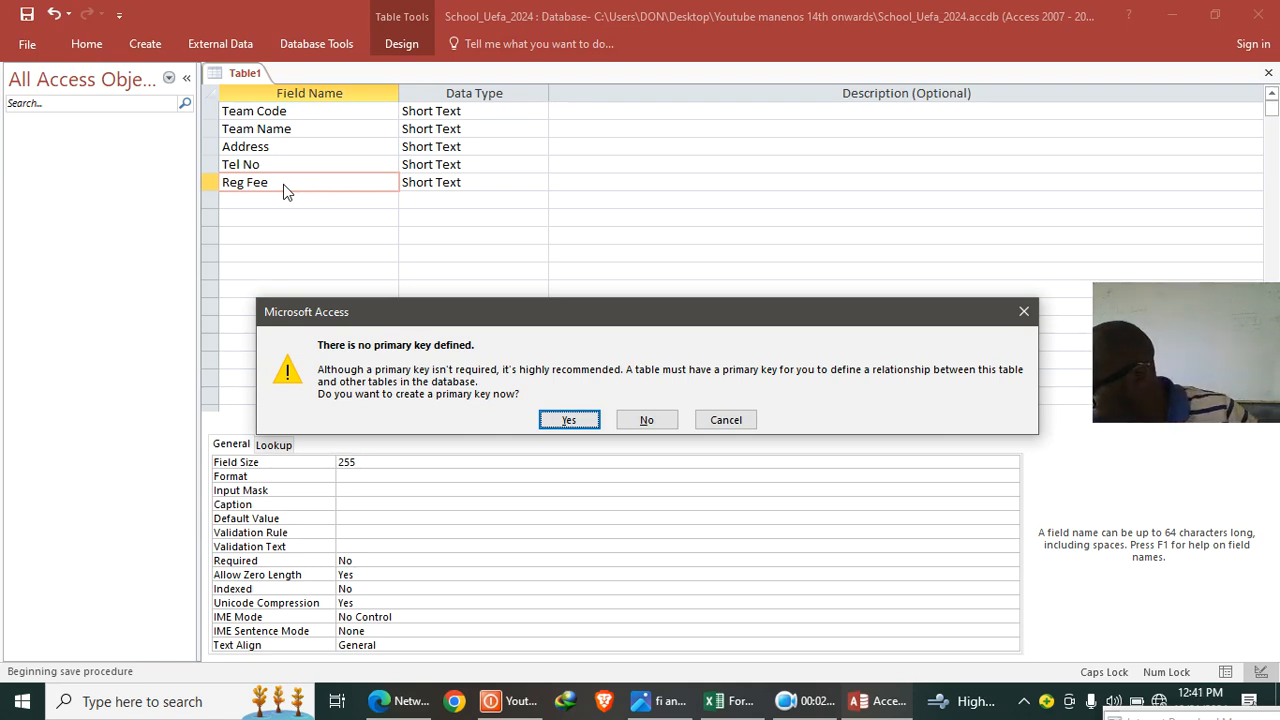
{"action": "left_click", "coordinate": [646, 420]}
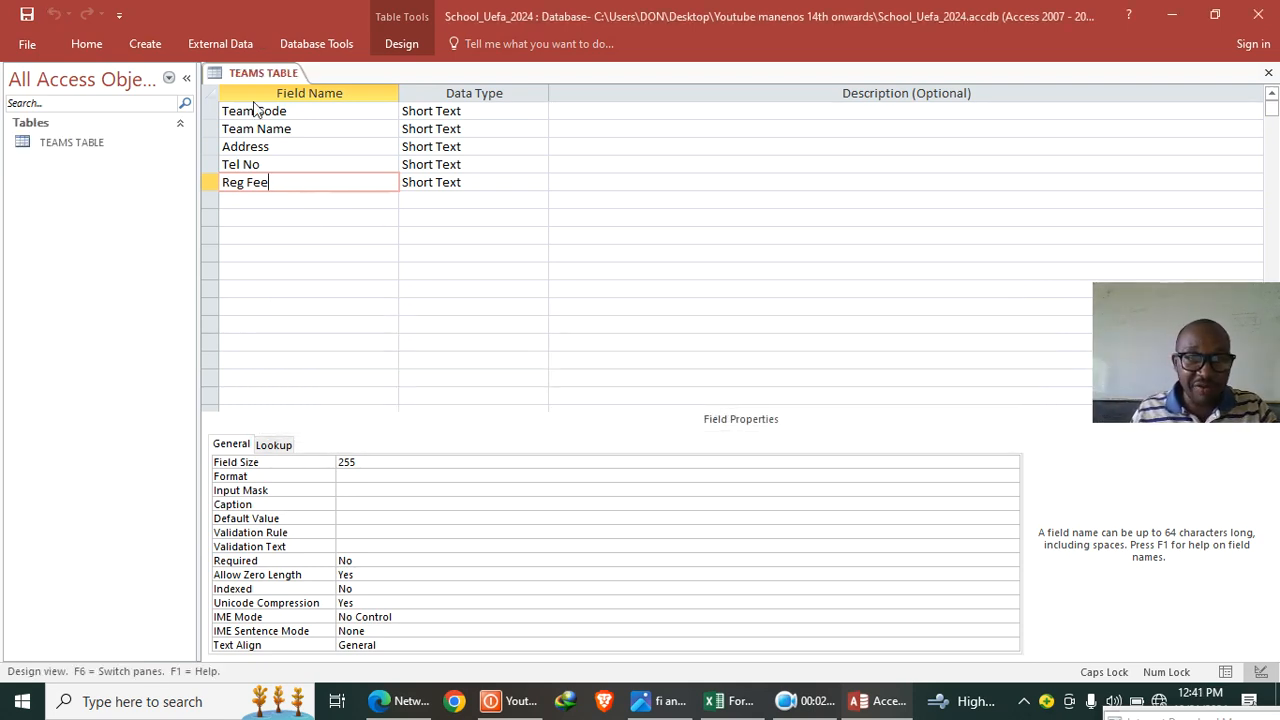
- Make Team Code the primary key of TEAMS TABLE and set the Reg Fee field's data type to Currency
{"action": "right_click", "coordinate": [271, 108]}
{"action": "left_click", "coordinate": [298, 117]}
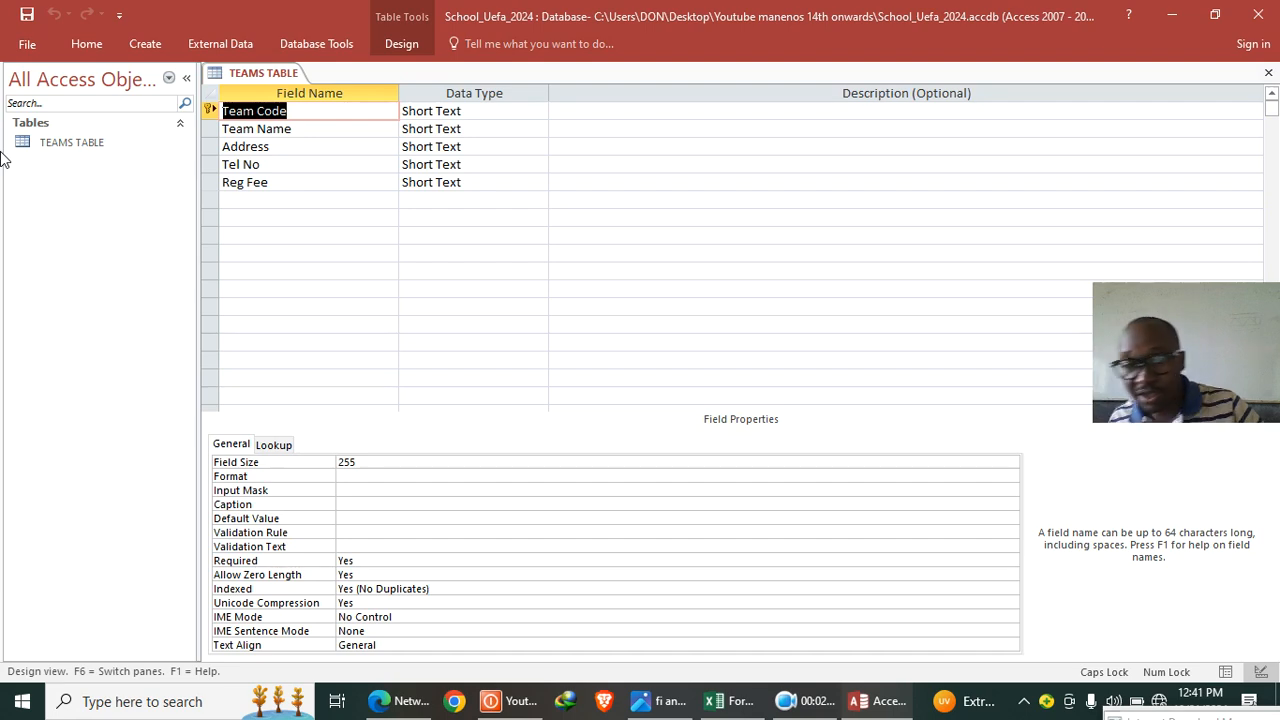
{"action": "left_click", "coordinate": [430, 182]}
{"action": "type", "text": "Currency"}
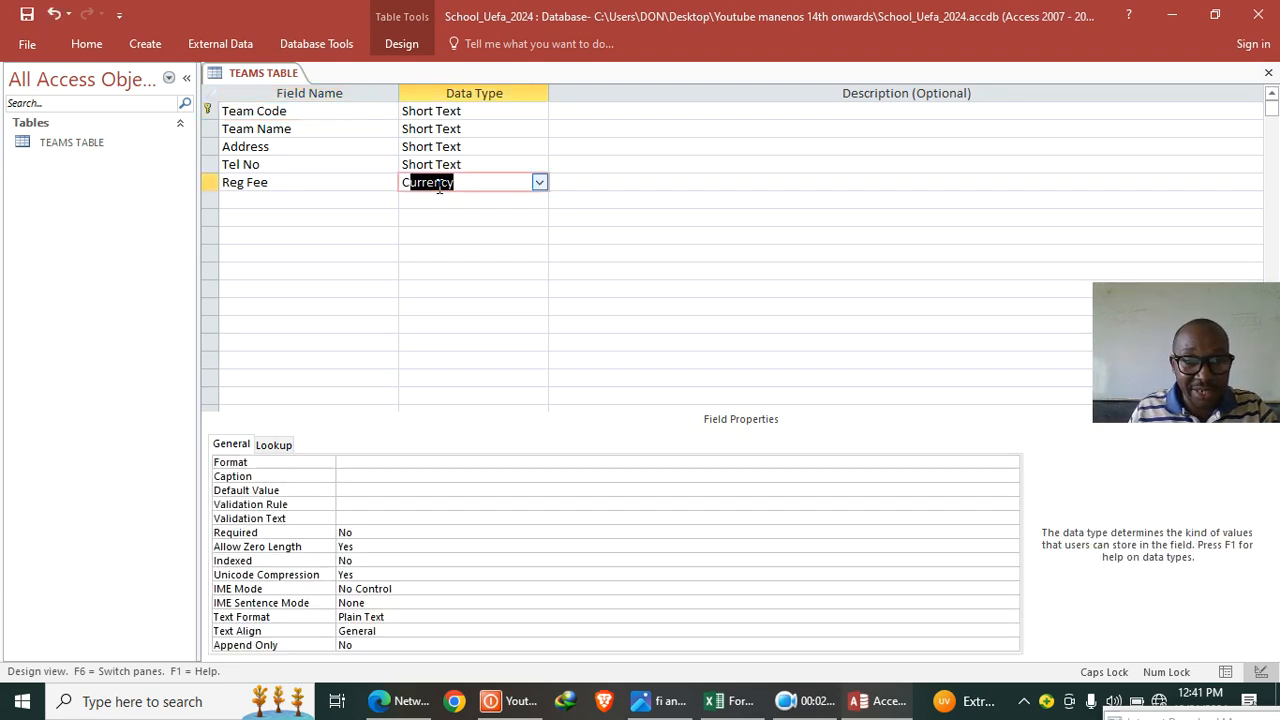
- Try to give the Reg Fee field the custom format "kshs." #,###.00 and save the table
{"action": "left_click", "coordinate": [413, 462]}
{"action": "left_click_drag", "start_coordinate": [413, 462], "coordinate": [146, 457]}
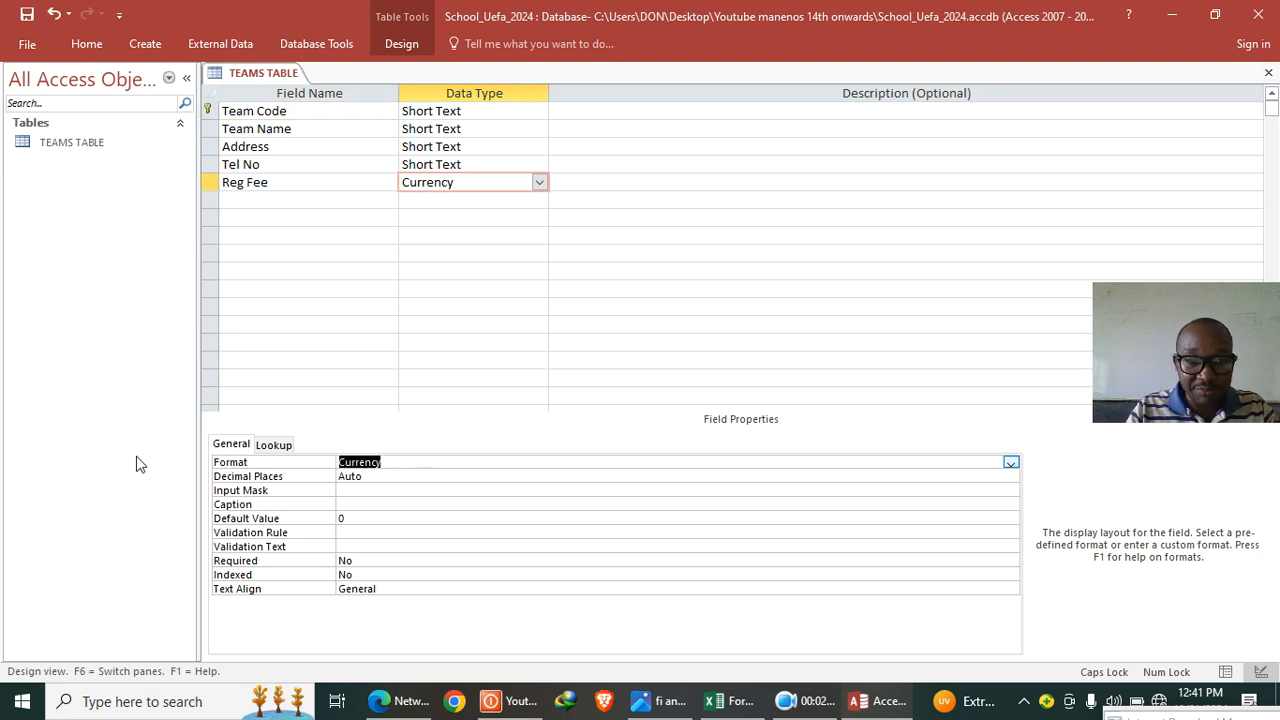
{"action": "type", "text": "@"}
{"action": "key", "text": "BackSpace"}
{"action": "type", "text": "\""}
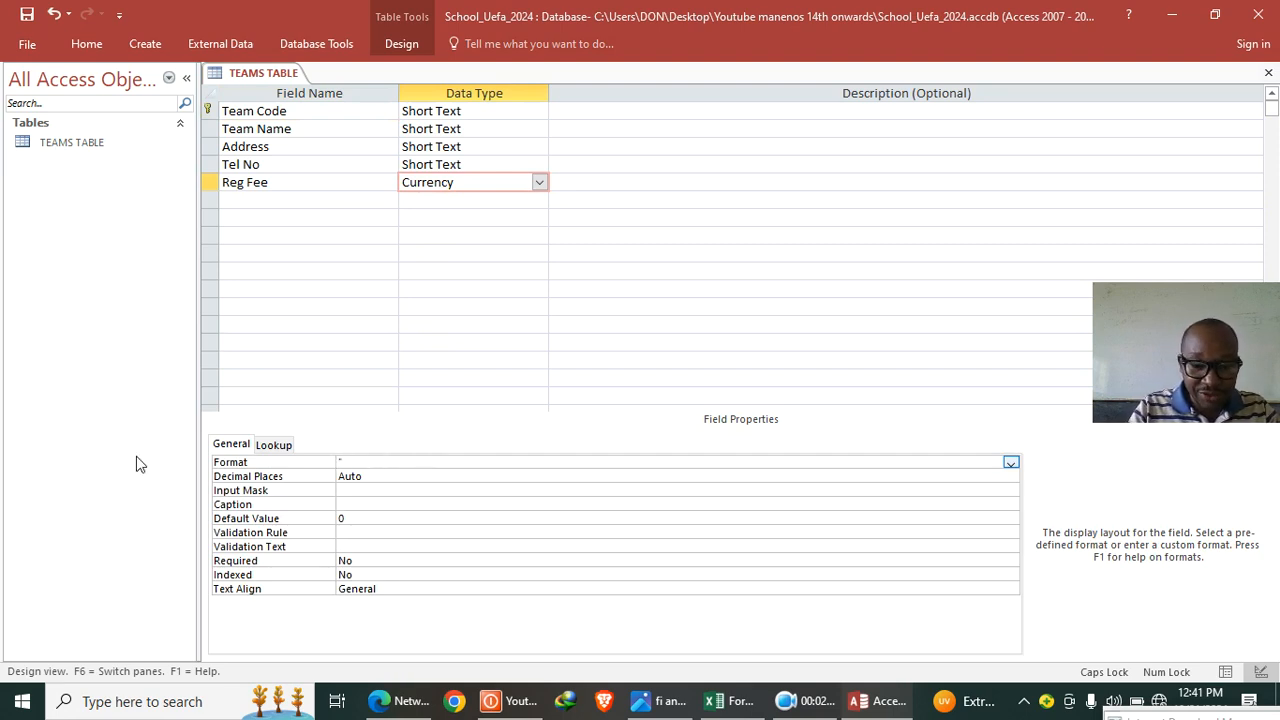
{"action": "key", "text": "Caps_Lock"}
{"action": "type", "text": "kshs."}
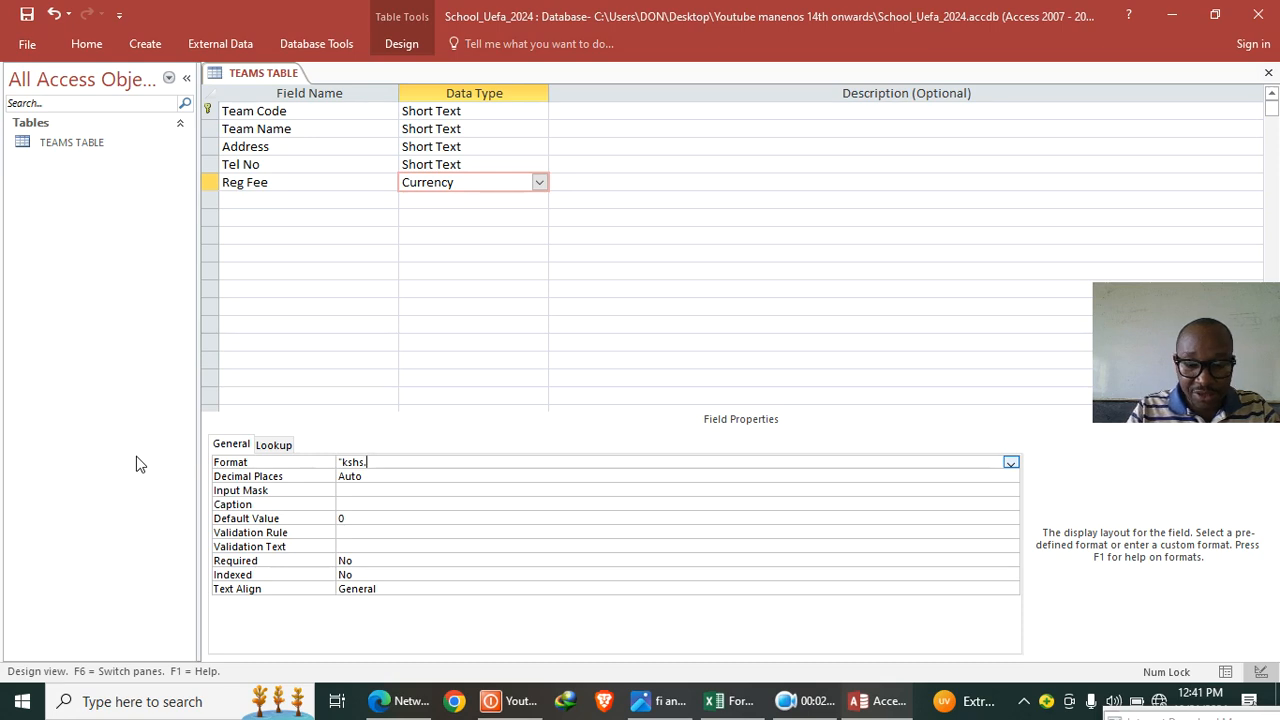
{"action": "type", "text": "\""}
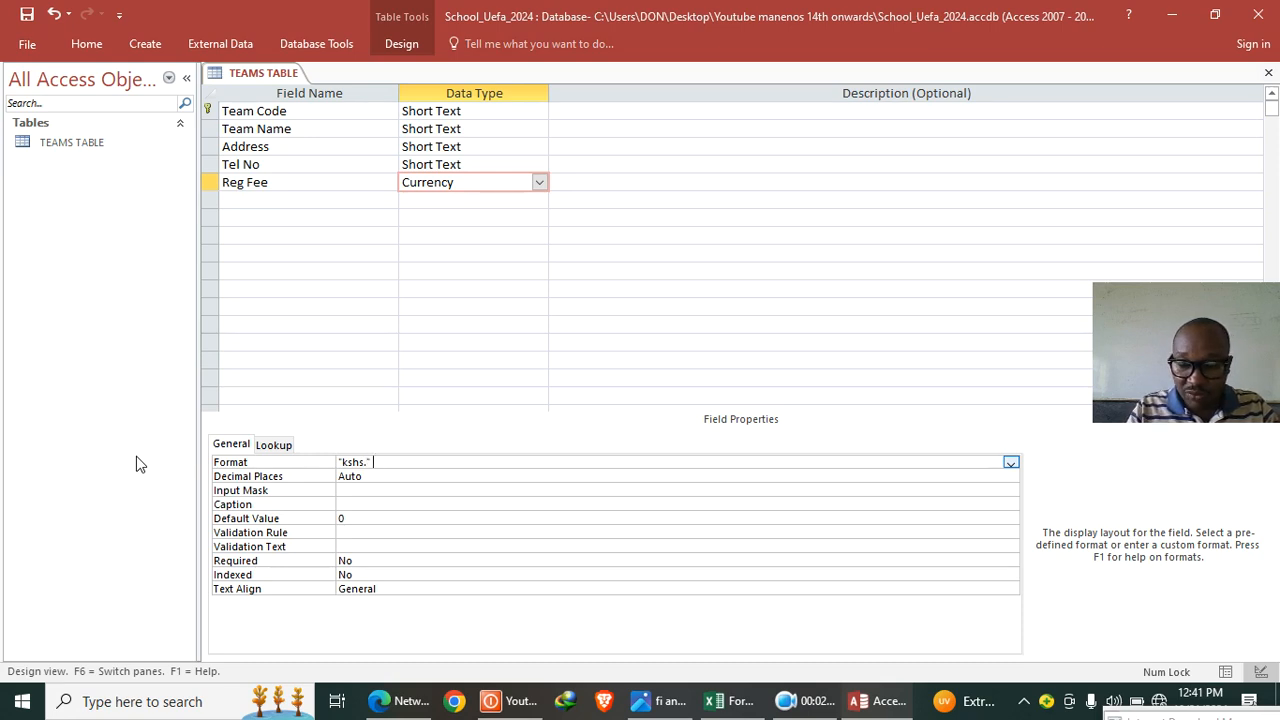
{"action": "type", "text": " #"}
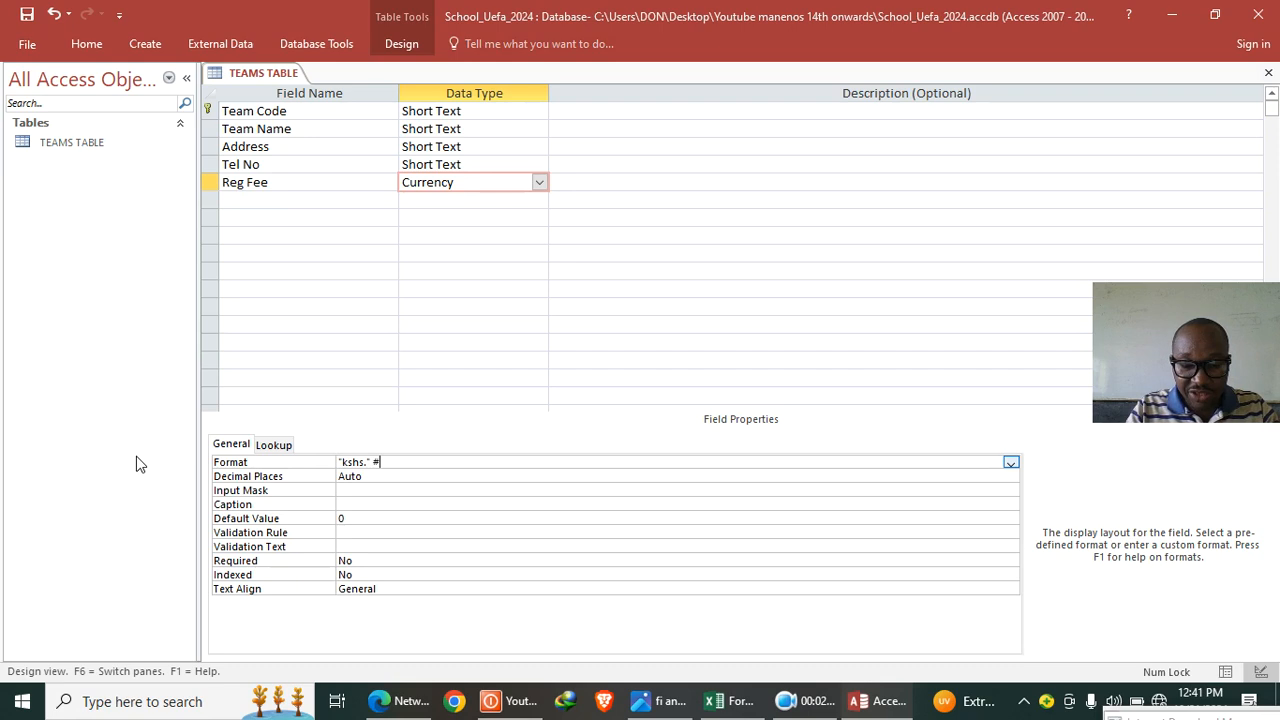
{"action": "type", "text": ",###,"}
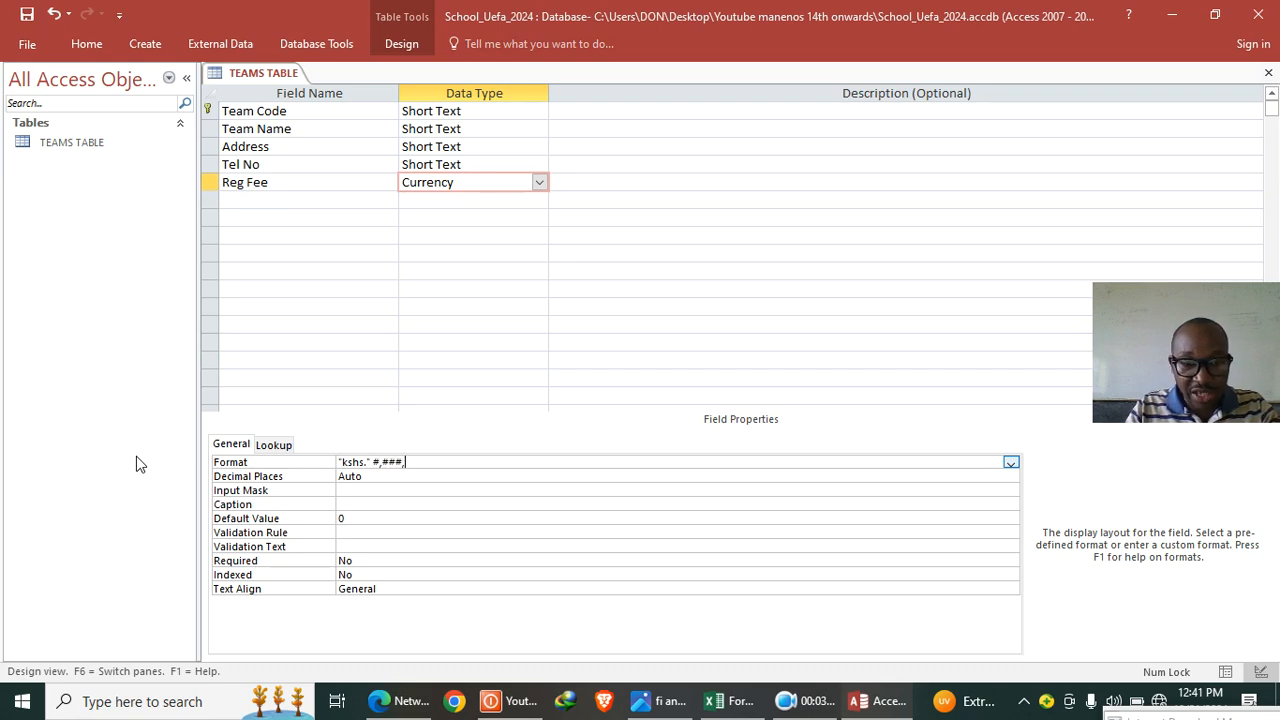
{"action": "type", "text": ".00"}
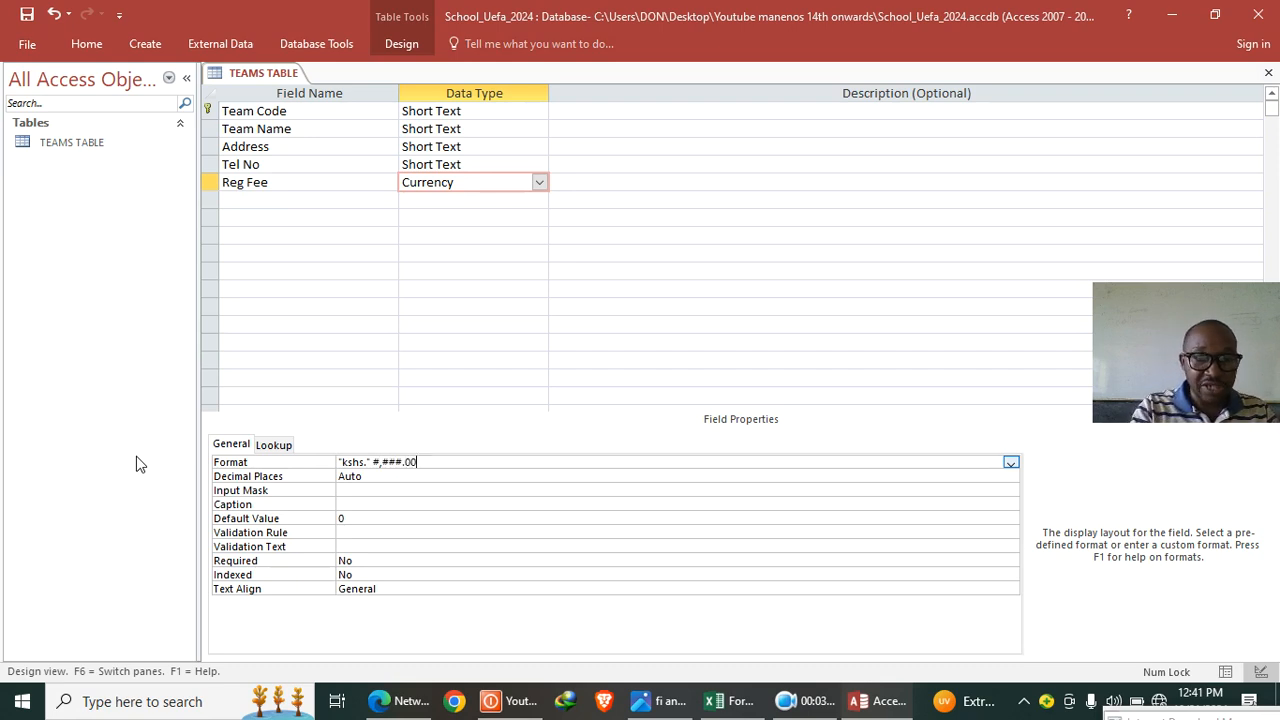
{"action": "key", "text": "ctrl+s"}
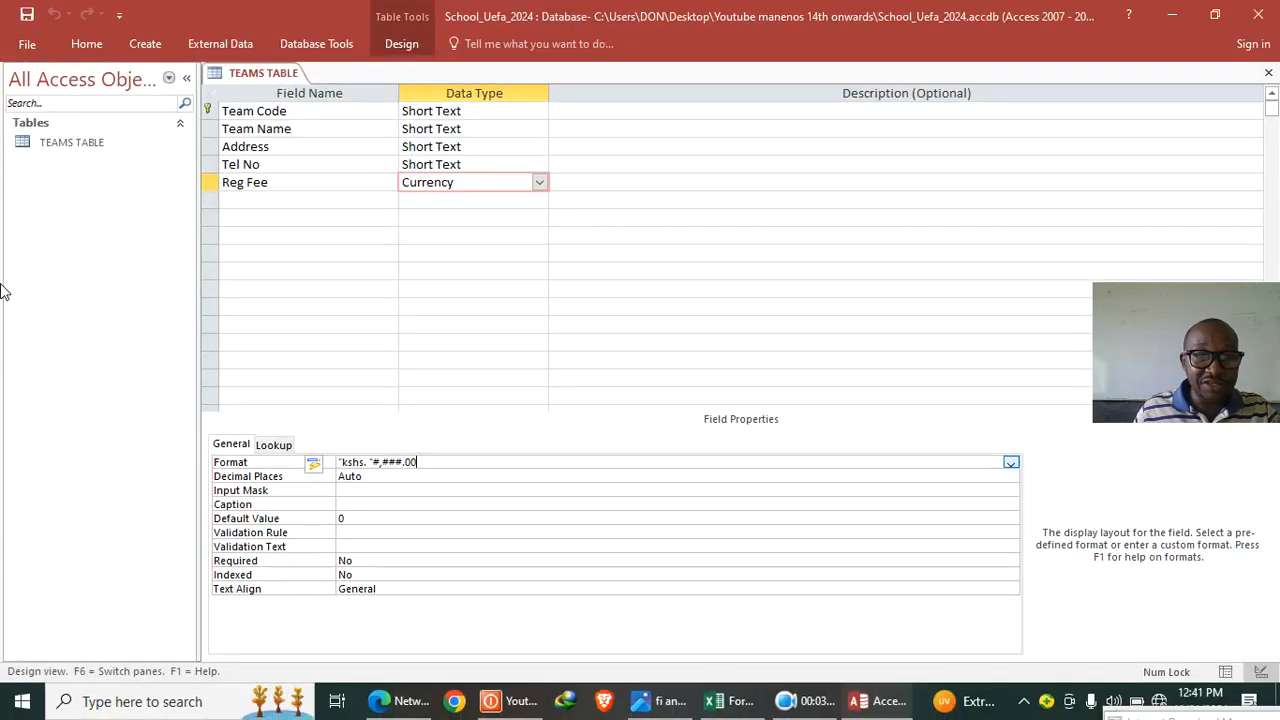
- Close TEAMS TABLE, reopen it to check the Reg Fee format in the datasheet, and return to Design view
{"action": "right_click", "coordinate": [246, 76]}
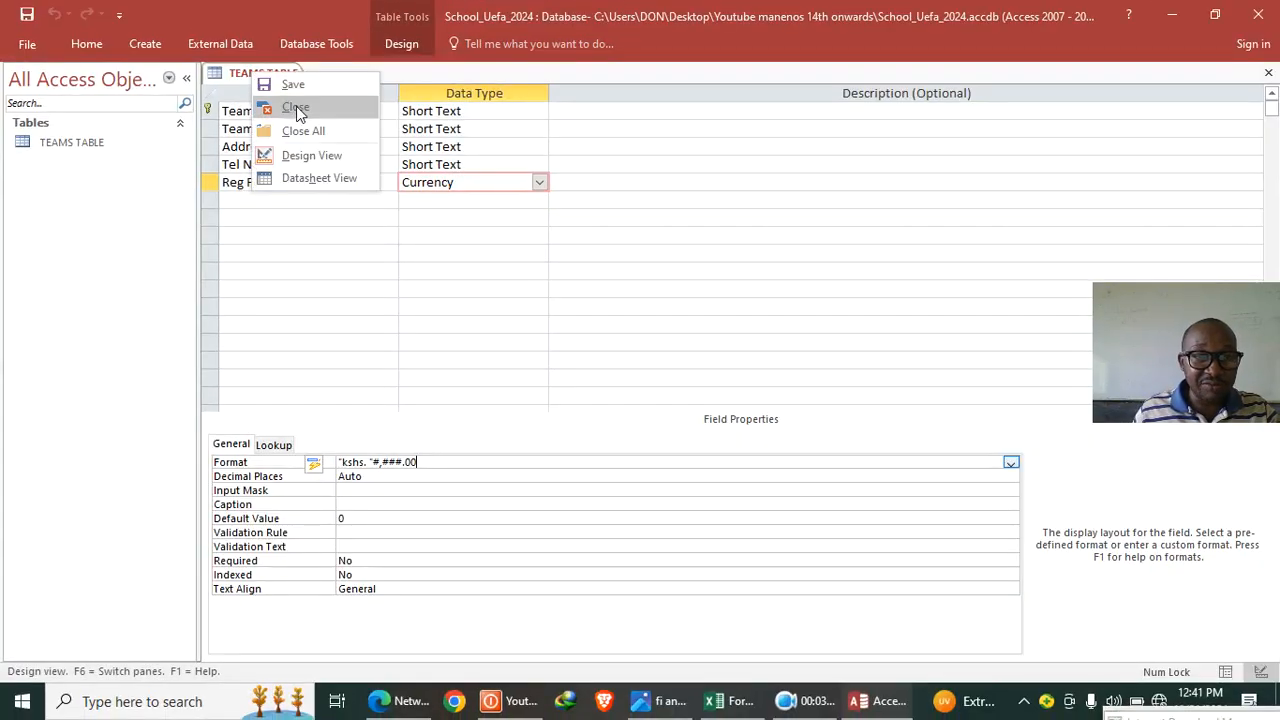
{"action": "left_click", "coordinate": [296, 107]}
{"action": "double_click", "coordinate": [110, 147]}
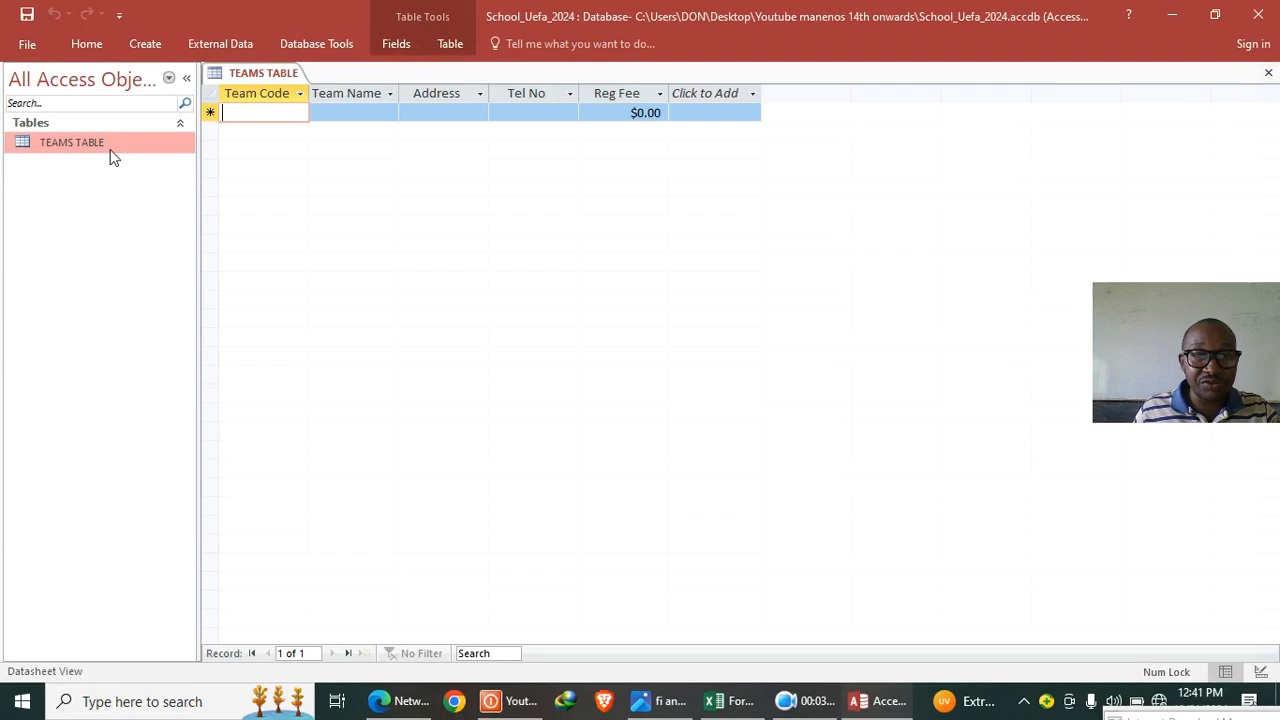
{"action": "right_click", "coordinate": [236, 82]}
{"action": "left_click", "coordinate": [292, 157]}
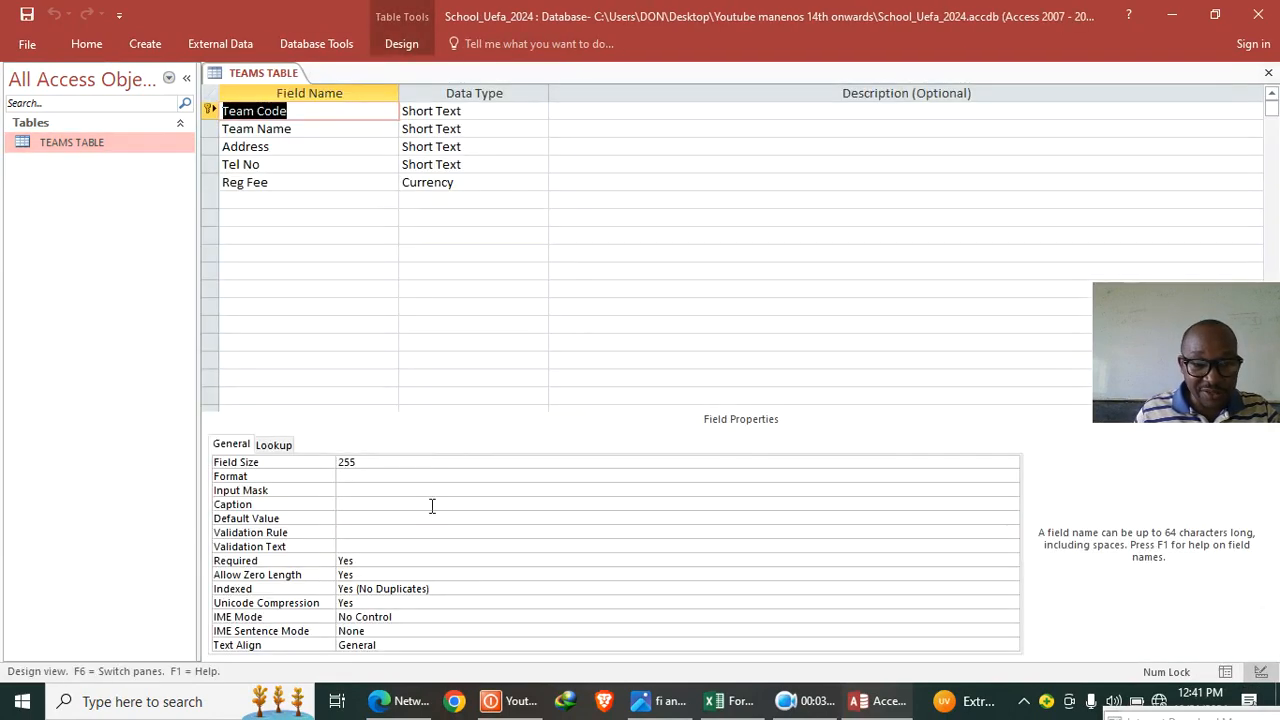
- Replace the Reg Fee field's Currency format with "kshs." #,###.00 and save the table design
{"action": "left_click", "coordinate": [441, 186]}
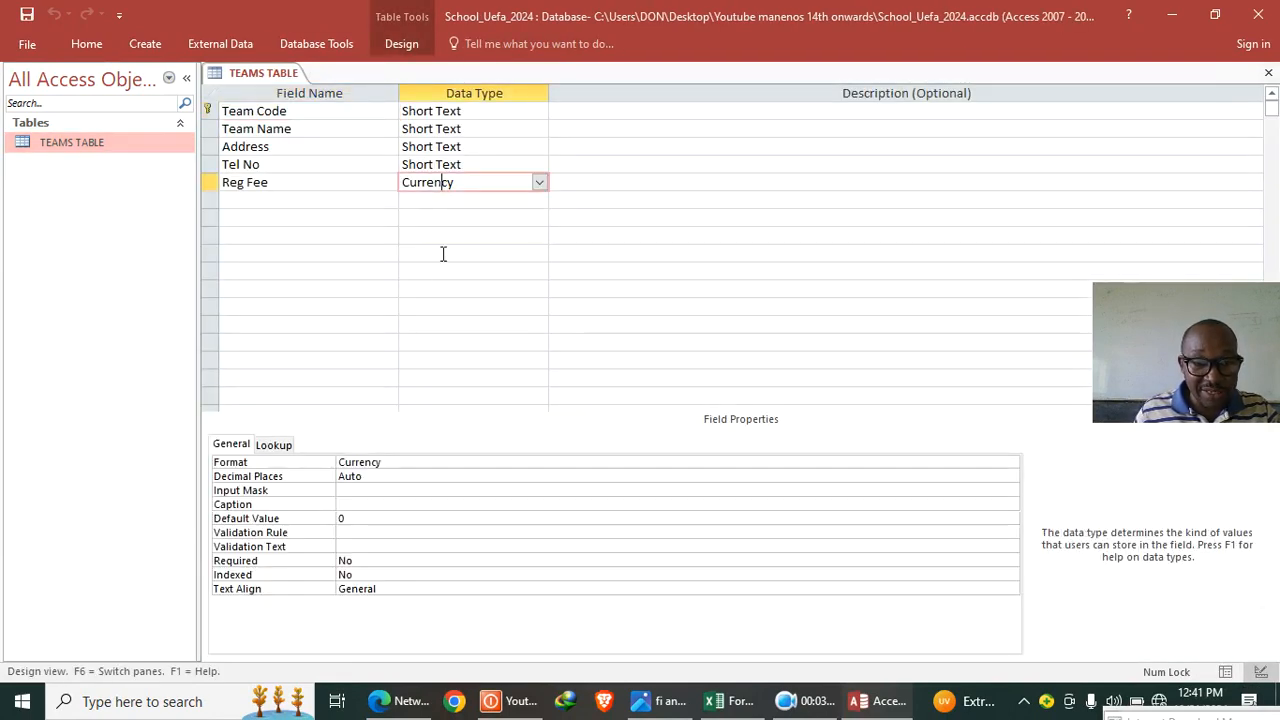
{"action": "left_click", "coordinate": [414, 464]}
{"action": "key", "text": "BackSpace"}
{"action": "key", "text": "BackSpace"}
{"action": "key", "text": "BackSpace"}
{"action": "key", "text": "BackSpace"}
{"action": "key", "text": "BackSpace"}
{"action": "key", "text": "BackSpace"}
{"action": "key", "text": "BackSpace"}
{"action": "key", "text": "BackSpace"}
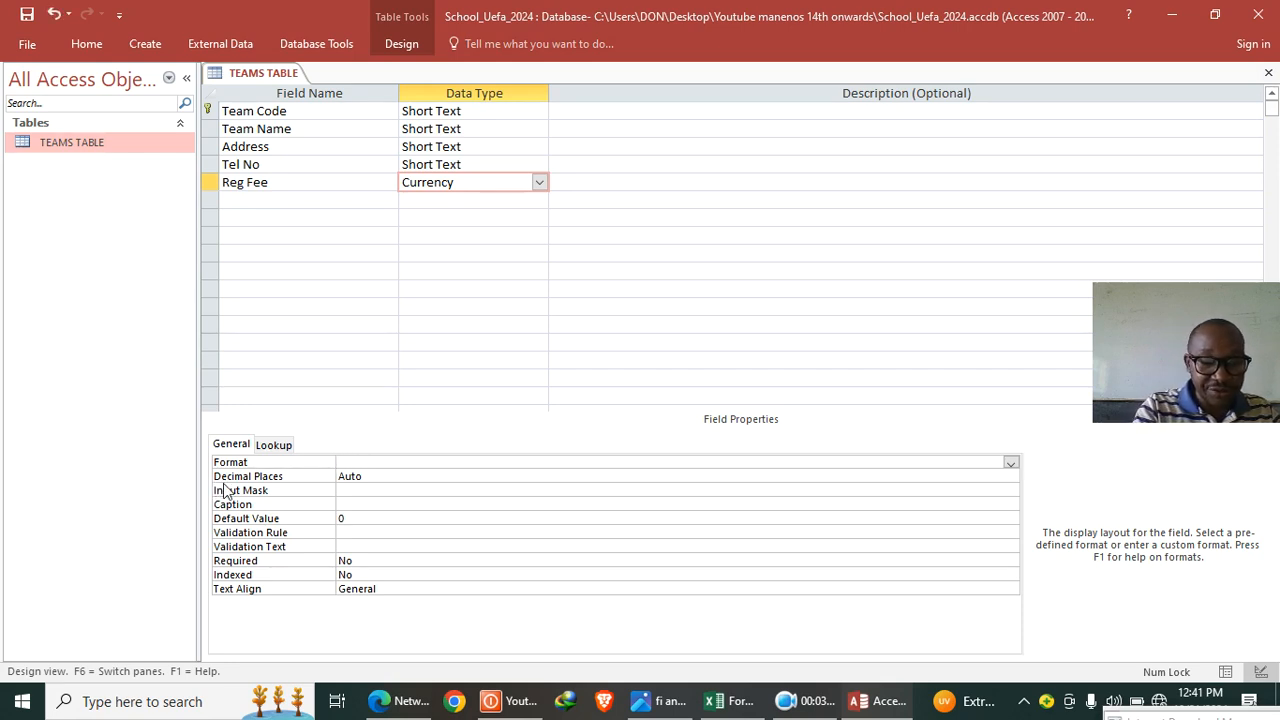
{"action": "type", "text": "\"kshs.\" #,###.00"}
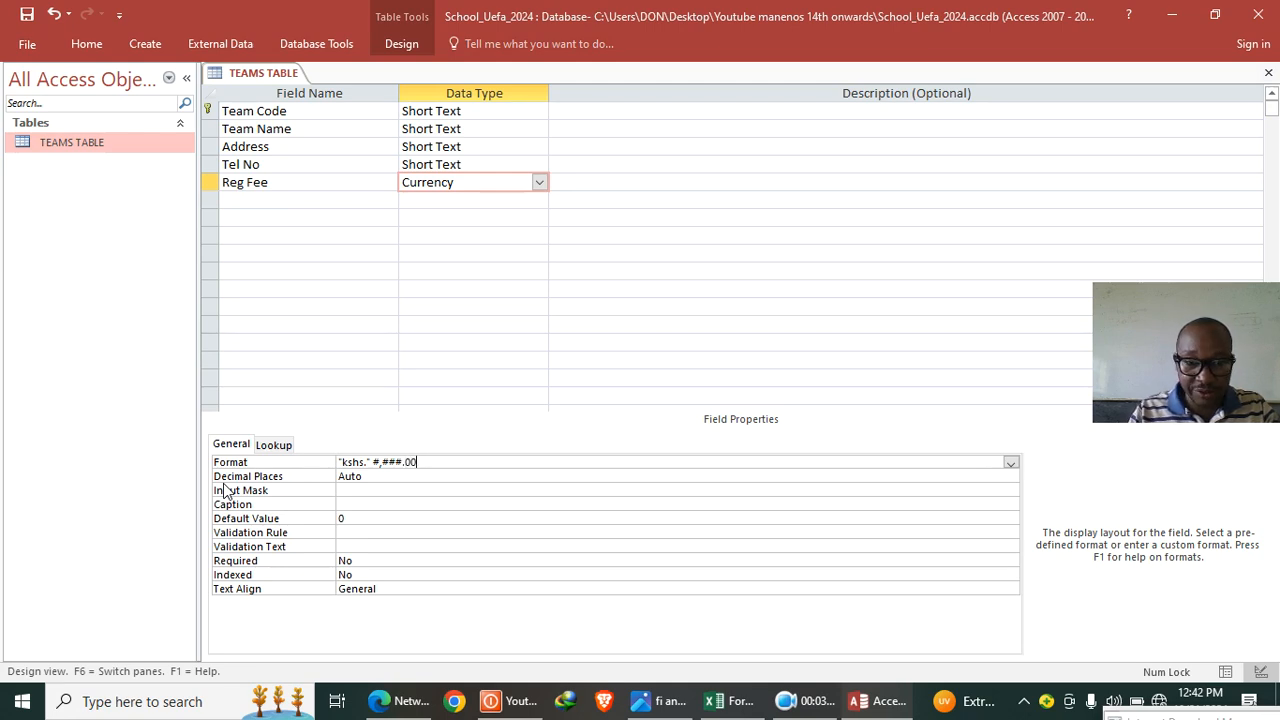
{"action": "key", "text": "ctrl+s"}
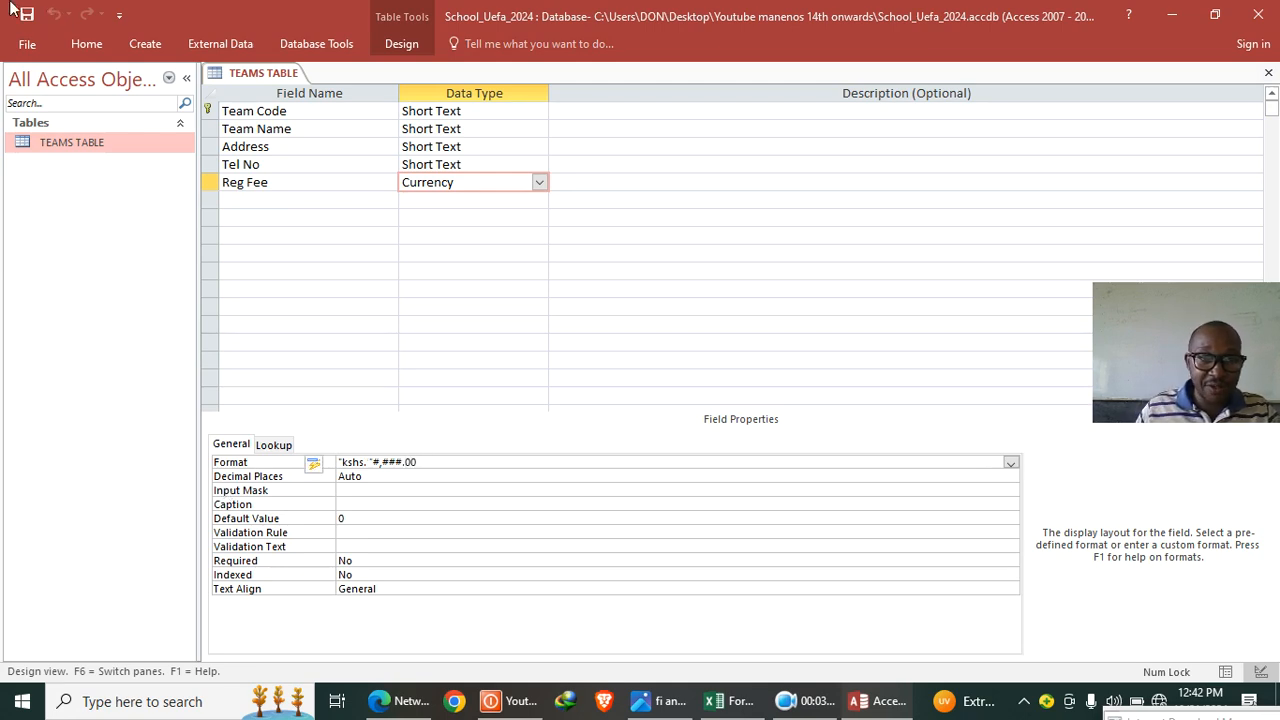
- Check the Reg Fee column of TEAMS TABLE in Datasheet view and close the table
{"action": "left_click", "coordinate": [86, 44]}
{"action": "left_click", "coordinate": [23, 84]}
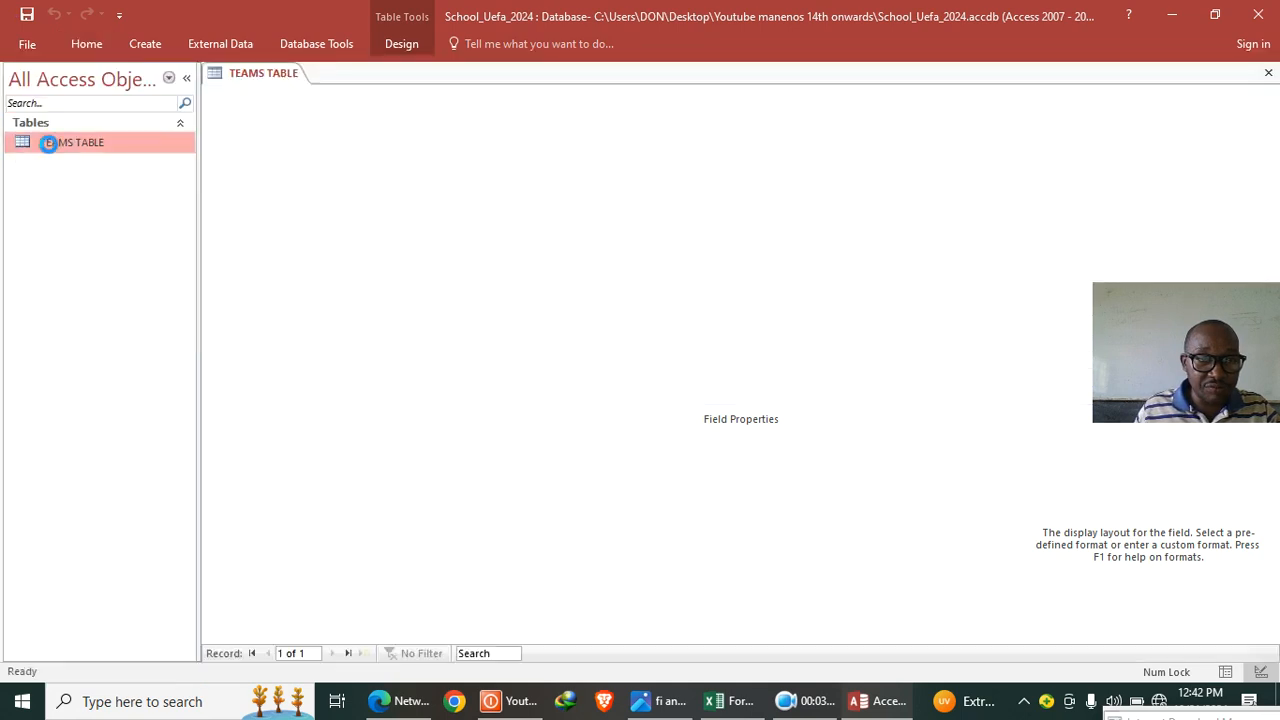
{"action": "left_click", "coordinate": [637, 95]}
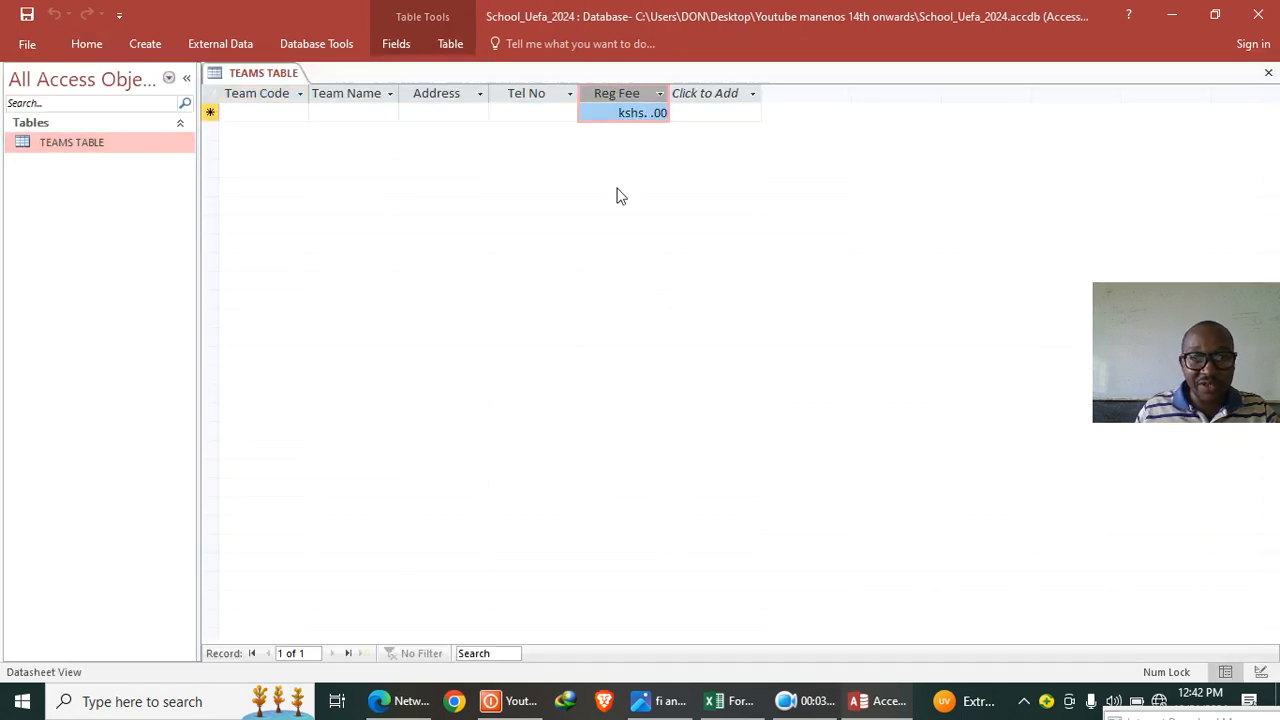
{"action": "right_click", "coordinate": [280, 76]}
{"action": "left_click", "coordinate": [352, 136]}
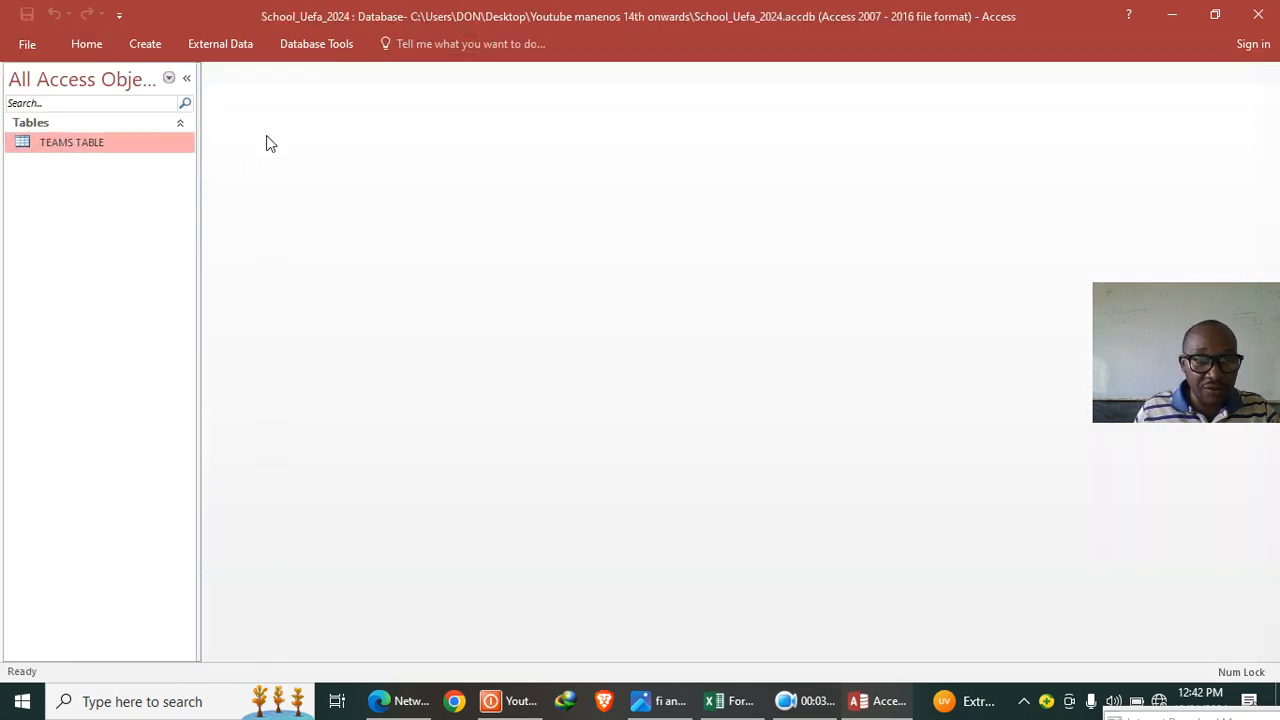
- Start a second table in Design view with Term Code and Game Won as its first two fields
{"action": "left_click", "coordinate": [145, 44]}
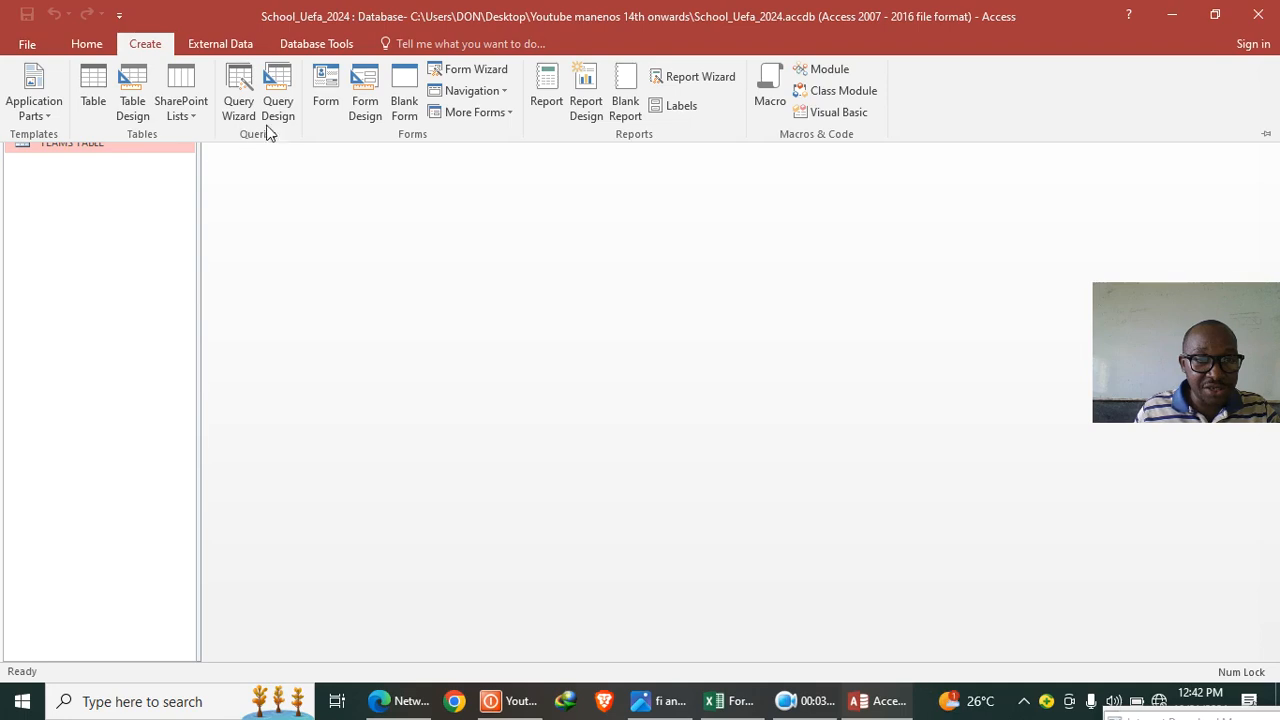
{"action": "left_click", "coordinate": [133, 100]}
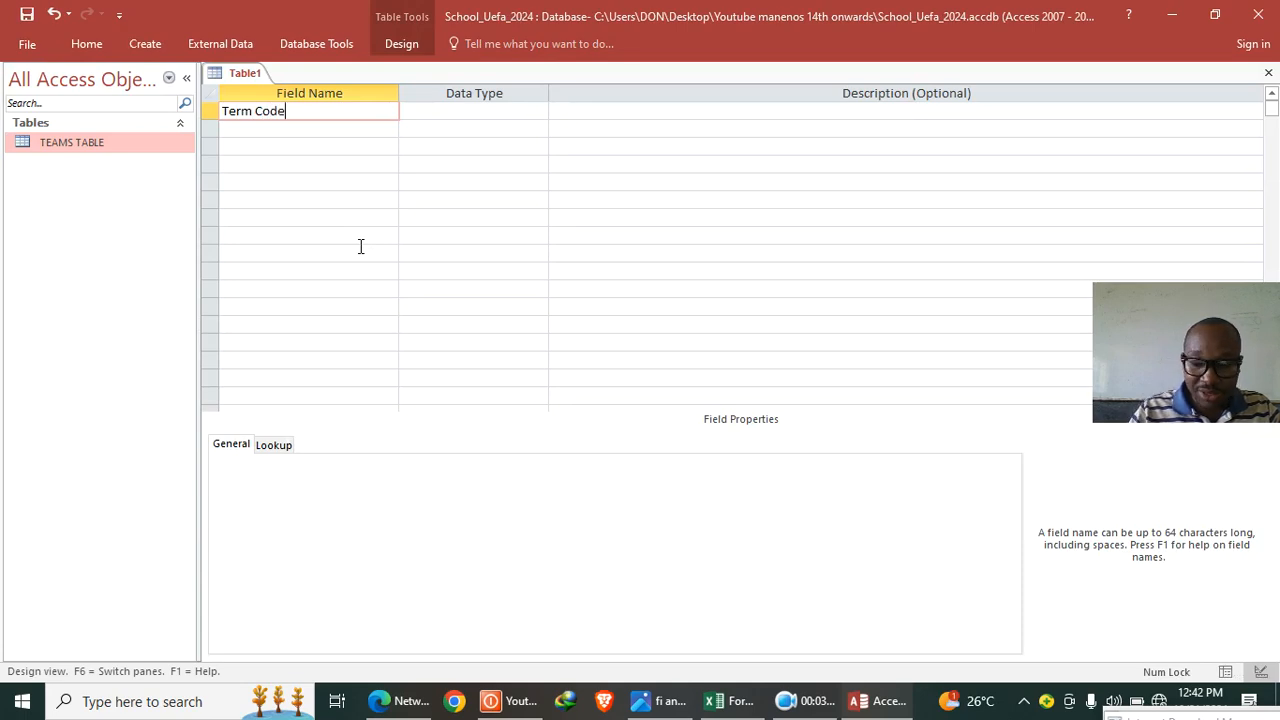
{"action": "key", "text": "Down"}
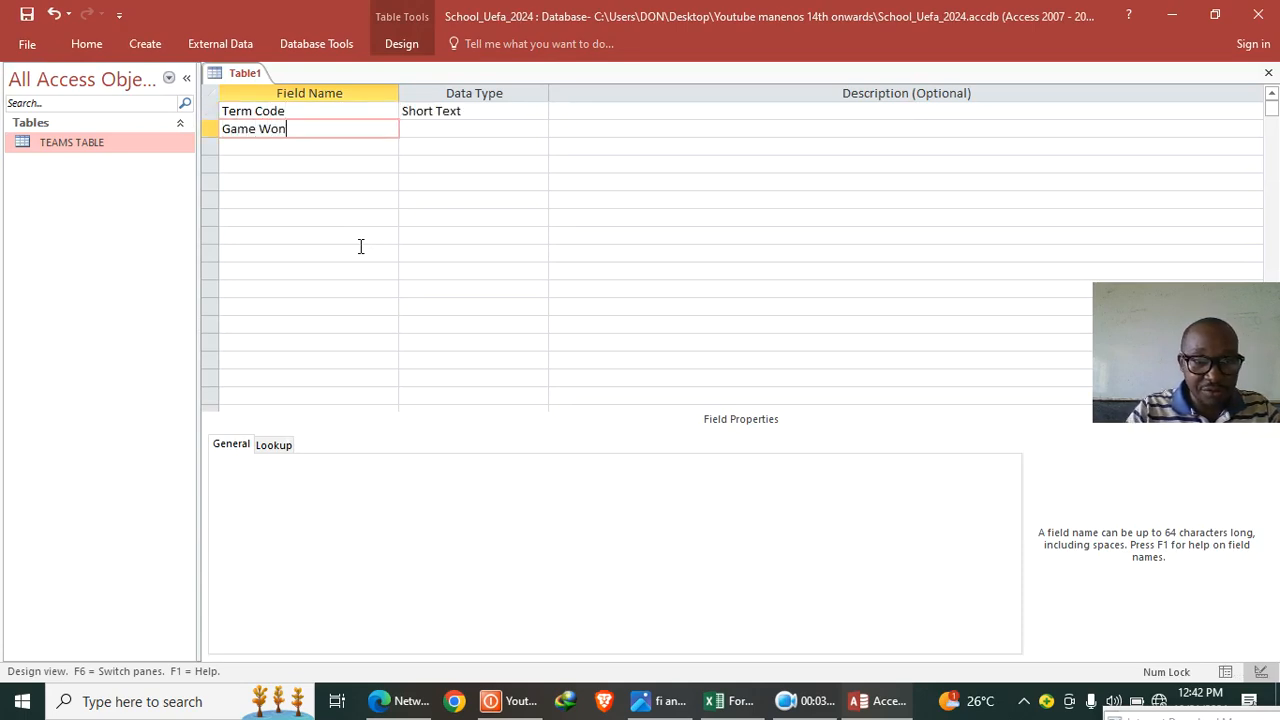
{"action": "key", "text": "Down"}
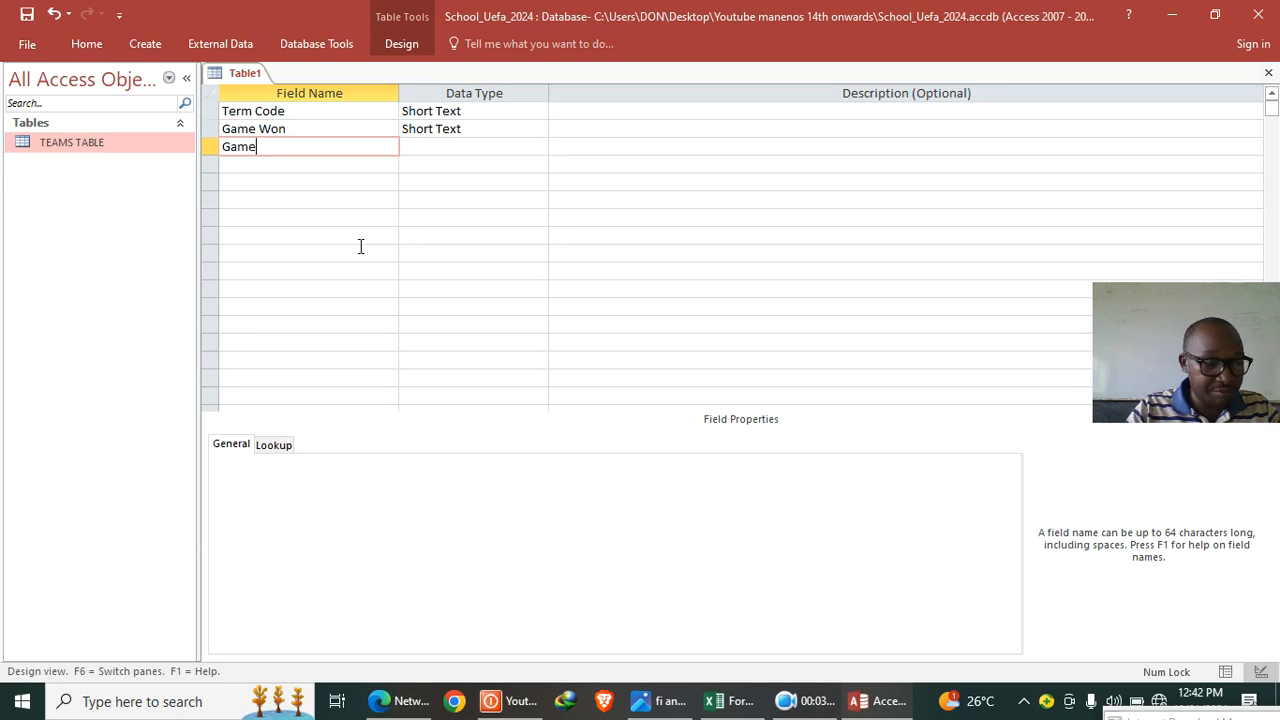
- Add the fields Game Lost and Game Draw below Game Won
{"action": "key", "text": "Page_Down"}
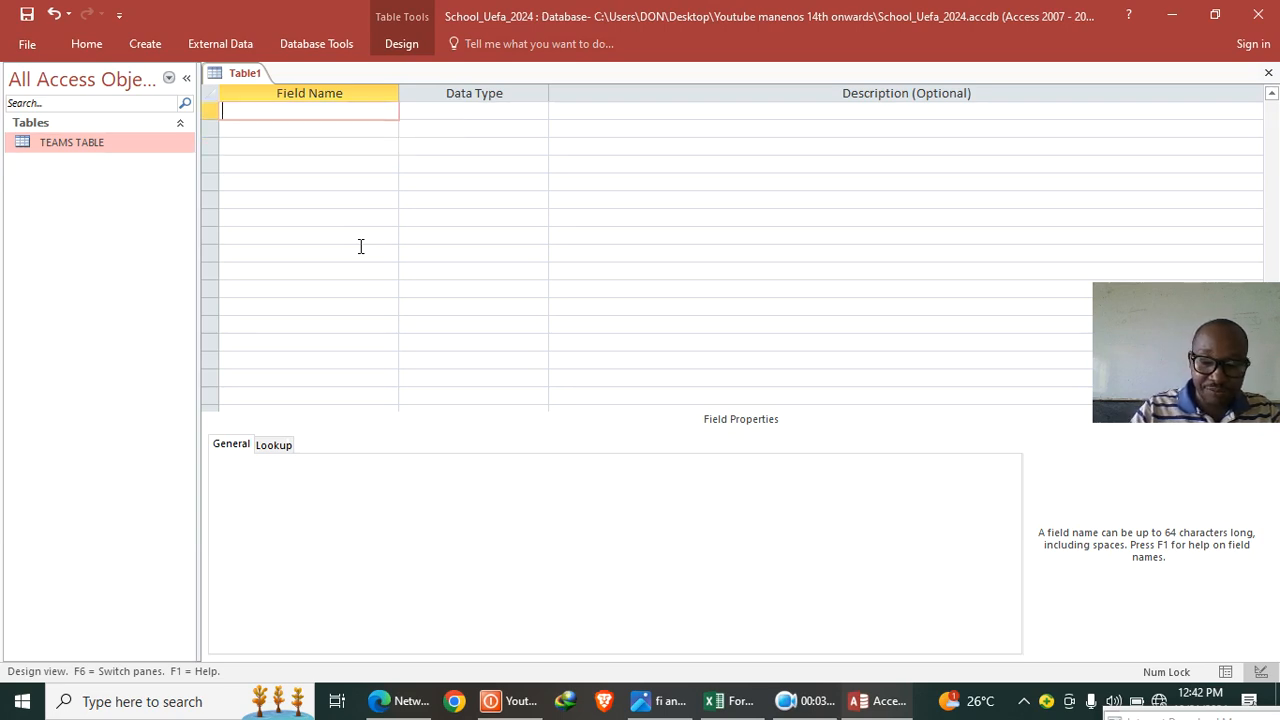
{"action": "scroll", "coordinate": [355, 230], "scroll_direction": "up", "scroll_amount": 5}
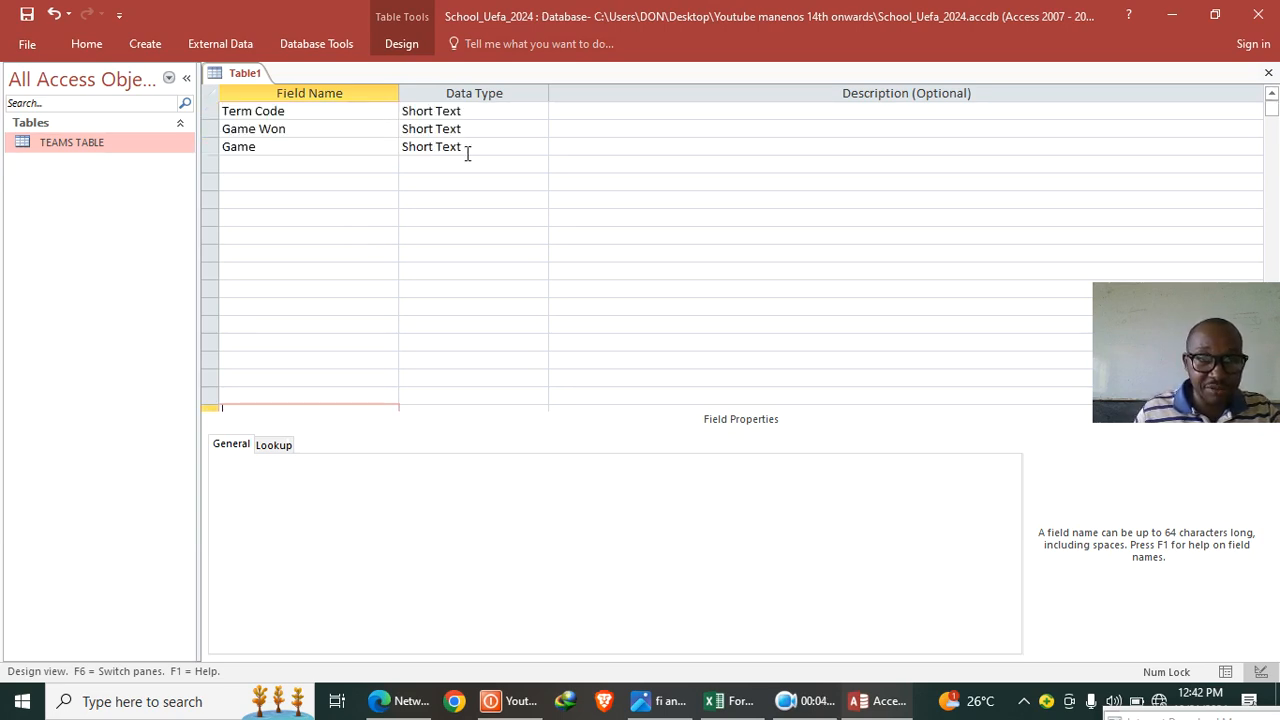
{"action": "left_click", "coordinate": [336, 149]}
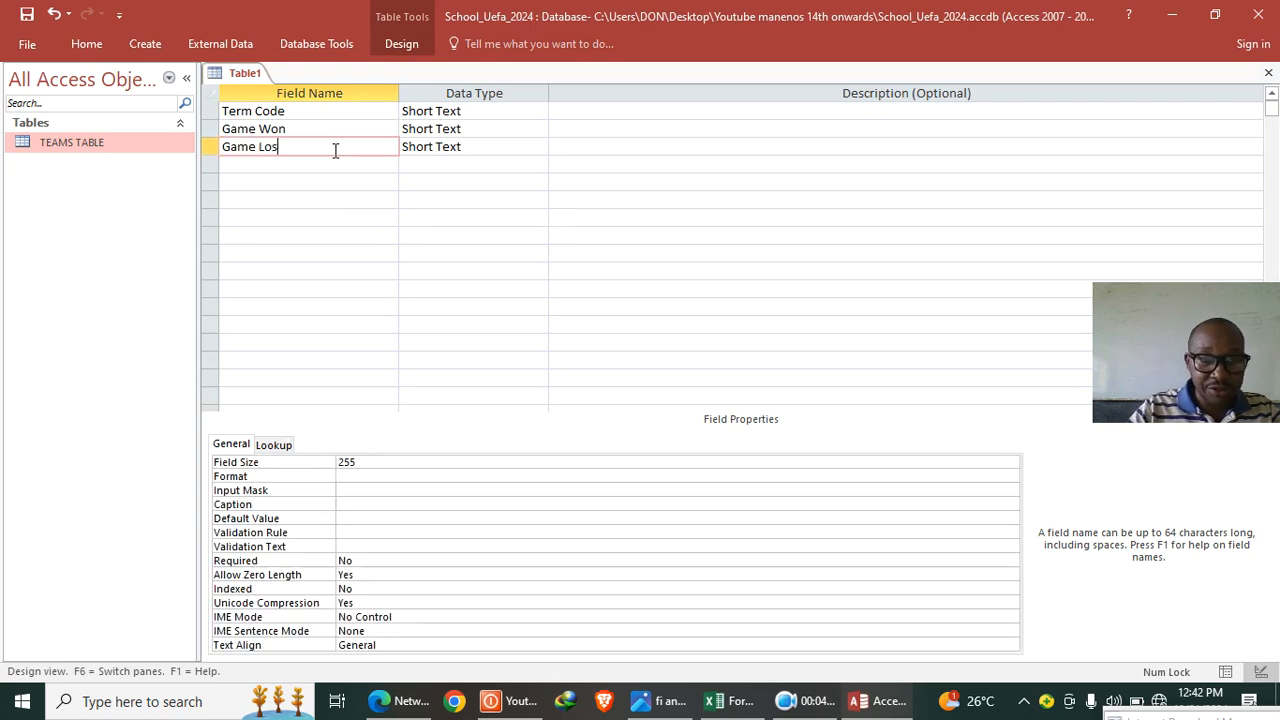
{"action": "left_click", "coordinate": [282, 160]}
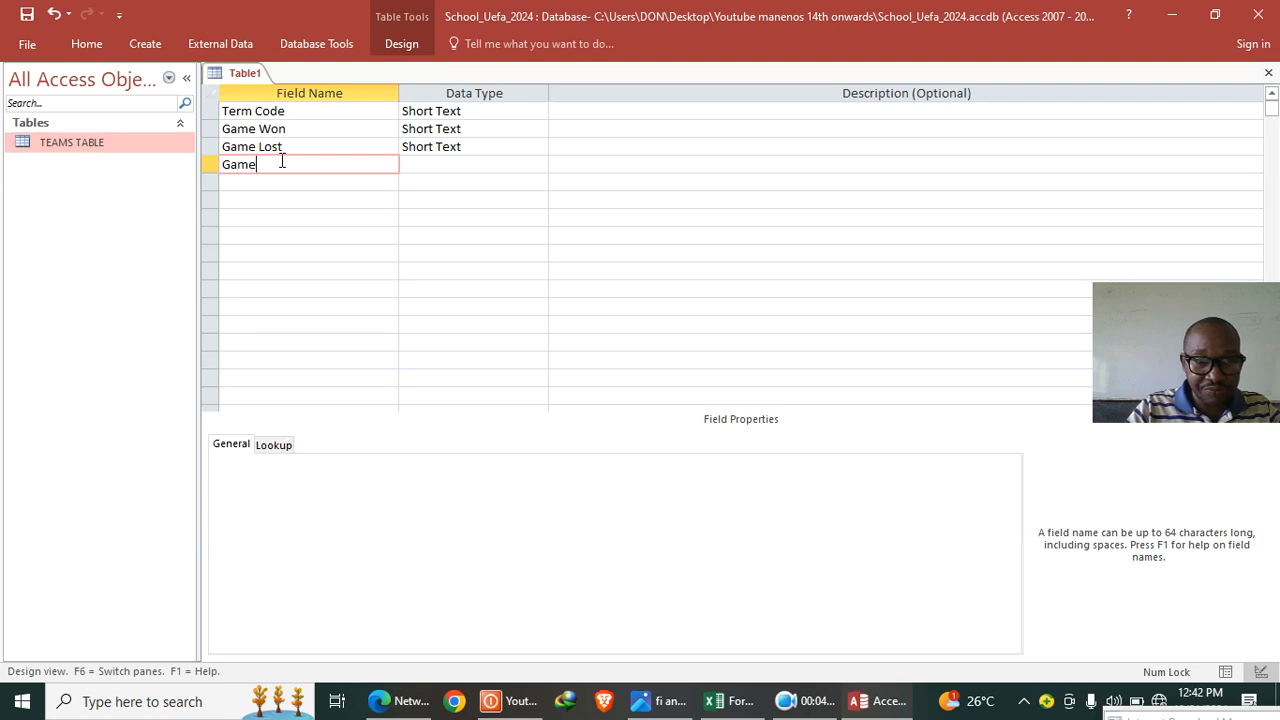
{"action": "type", "text": "Game"}
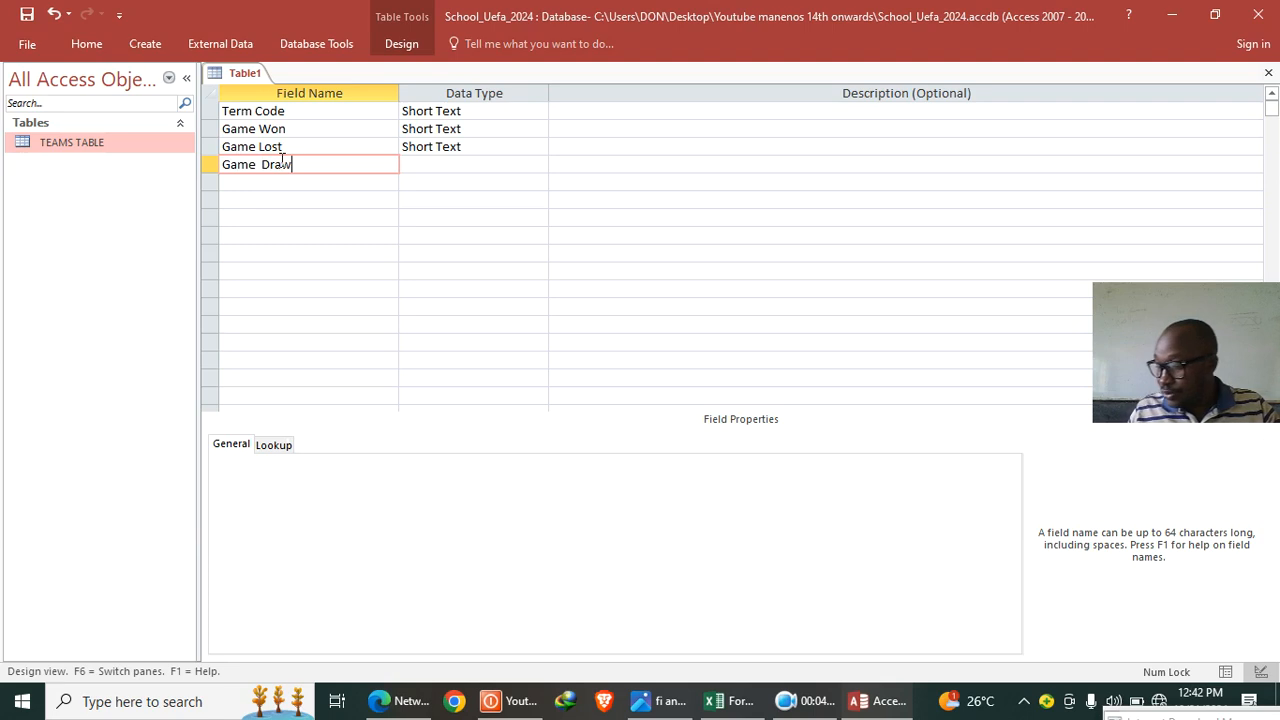
- Set the data type of the Game Won, Game Lost and Game Draw fields to Number
{"action": "double_click", "coordinate": [461, 132]}
{"action": "type", "text": "n"}
{"action": "double_click", "coordinate": [464, 140]}
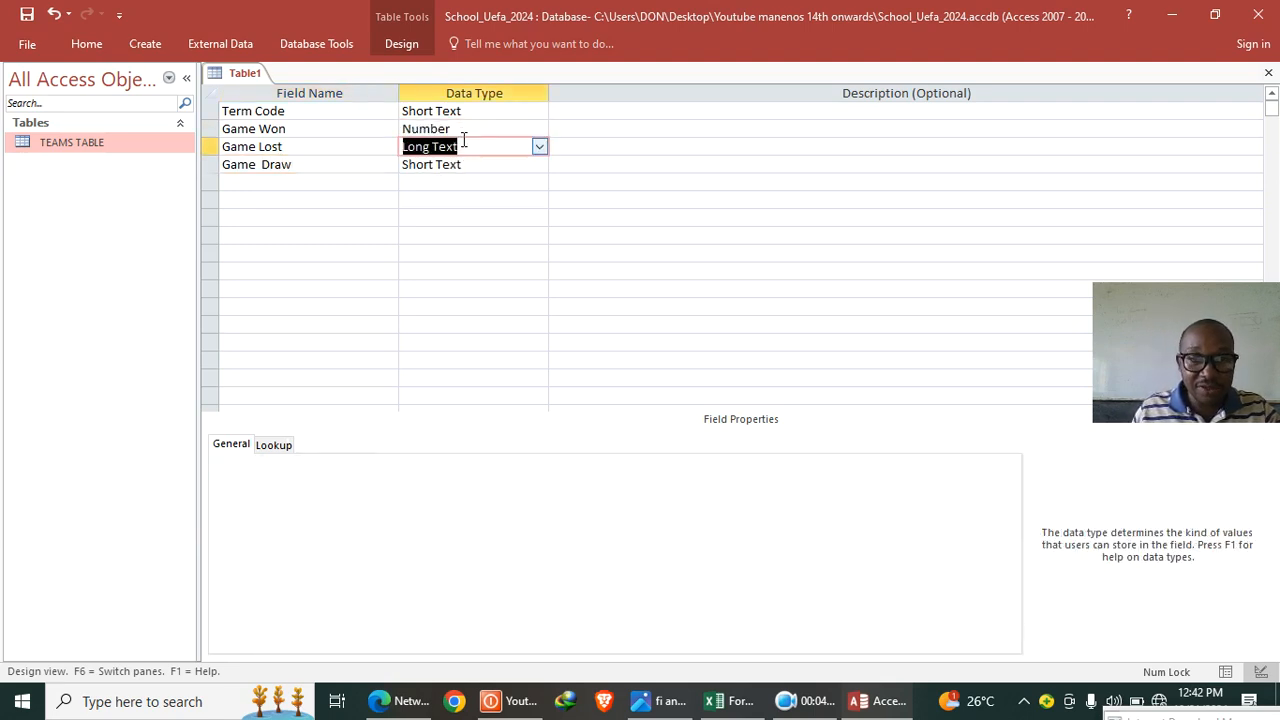
{"action": "type", "text": "number"}
{"action": "double_click", "coordinate": [469, 163]}
{"action": "type", "text": "n"}
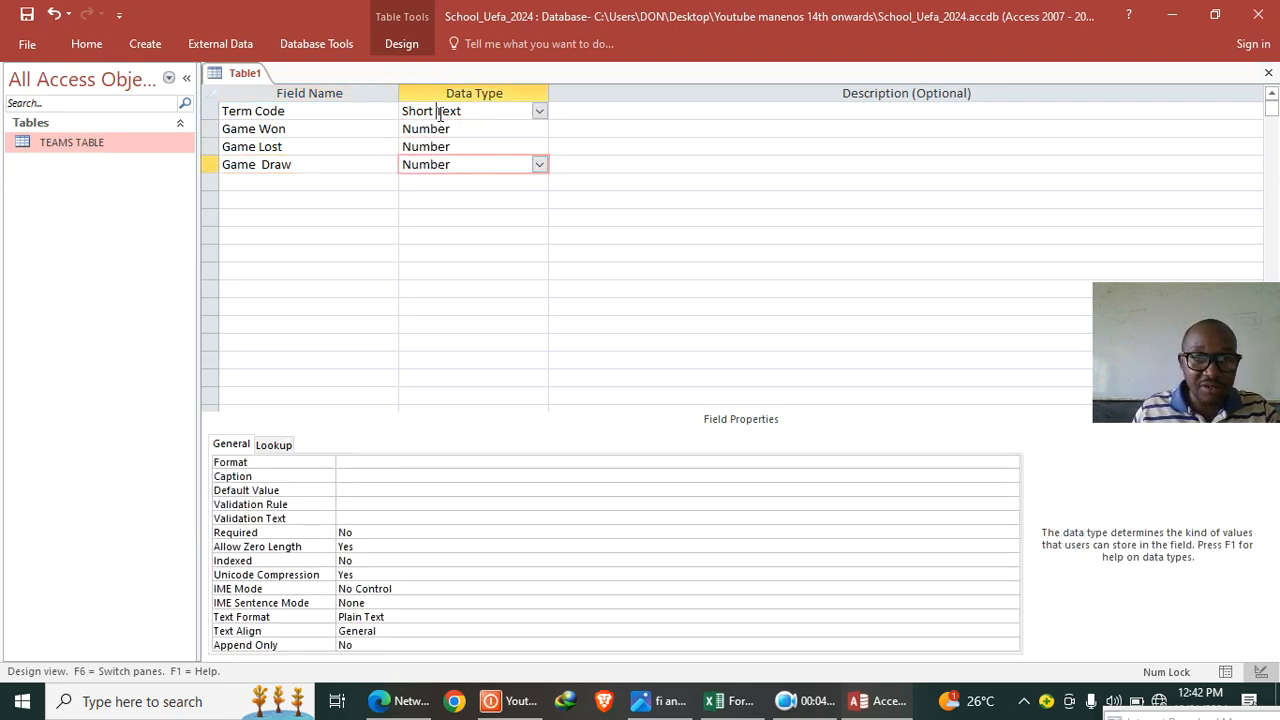
- Switch the Term Code field's data type to Number and back to Short Text
{"action": "double_click", "coordinate": [440, 114]}
{"action": "type", "text": "number"}
{"action": "right_click", "coordinate": [440, 114]}
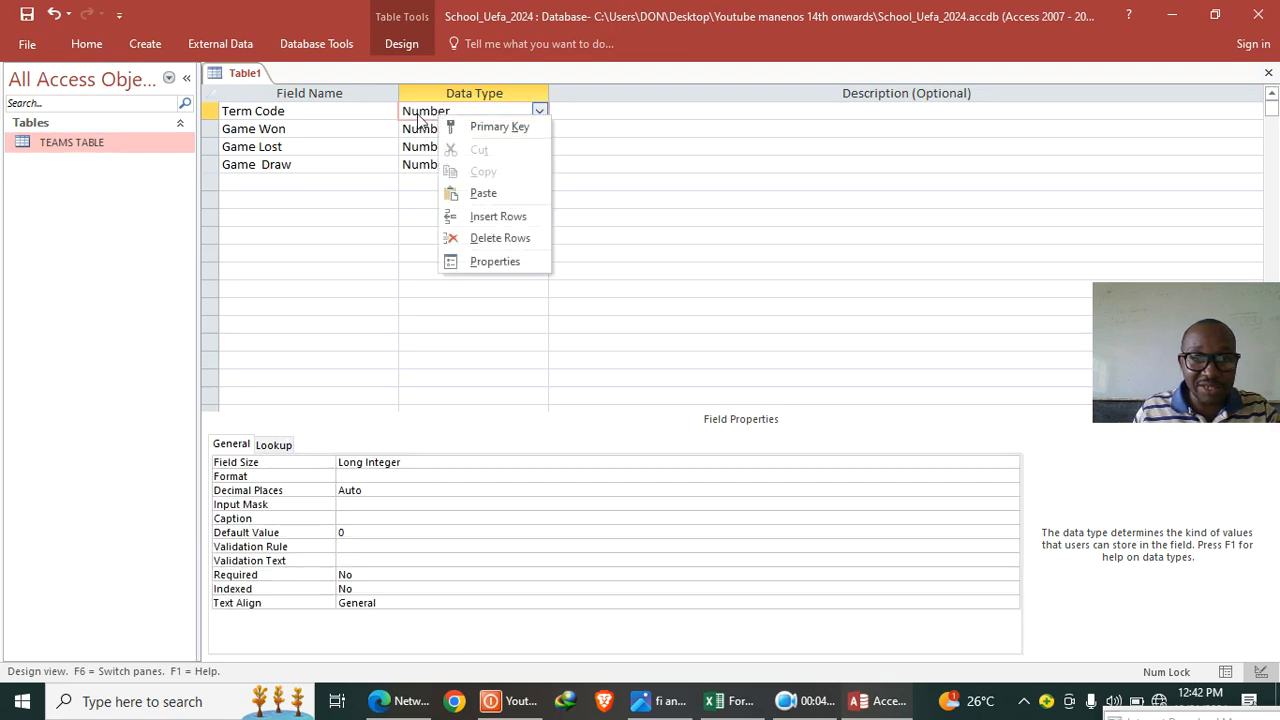
{"action": "left_click", "coordinate": [428, 114]}
{"action": "double_click", "coordinate": [428, 114]}
{"action": "type", "text": "t"}
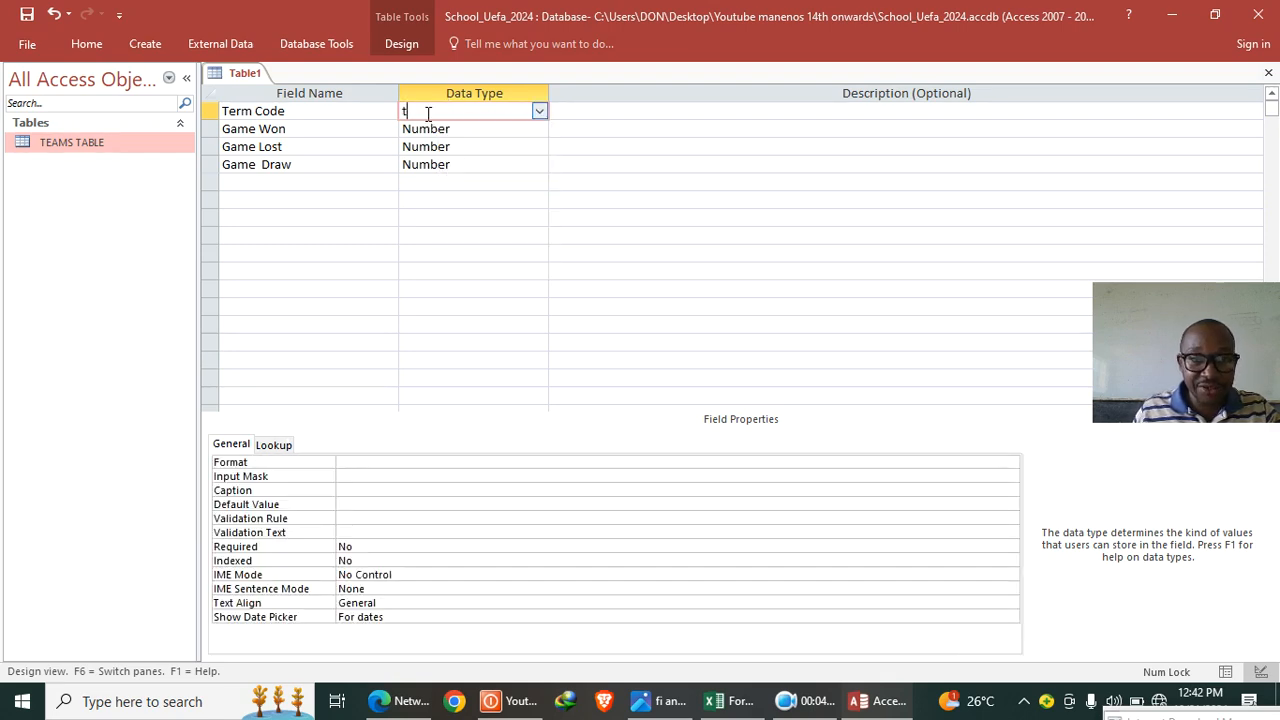
{"action": "left_click", "coordinate": [539, 111]}
{"action": "left_click", "coordinate": [472, 128]}
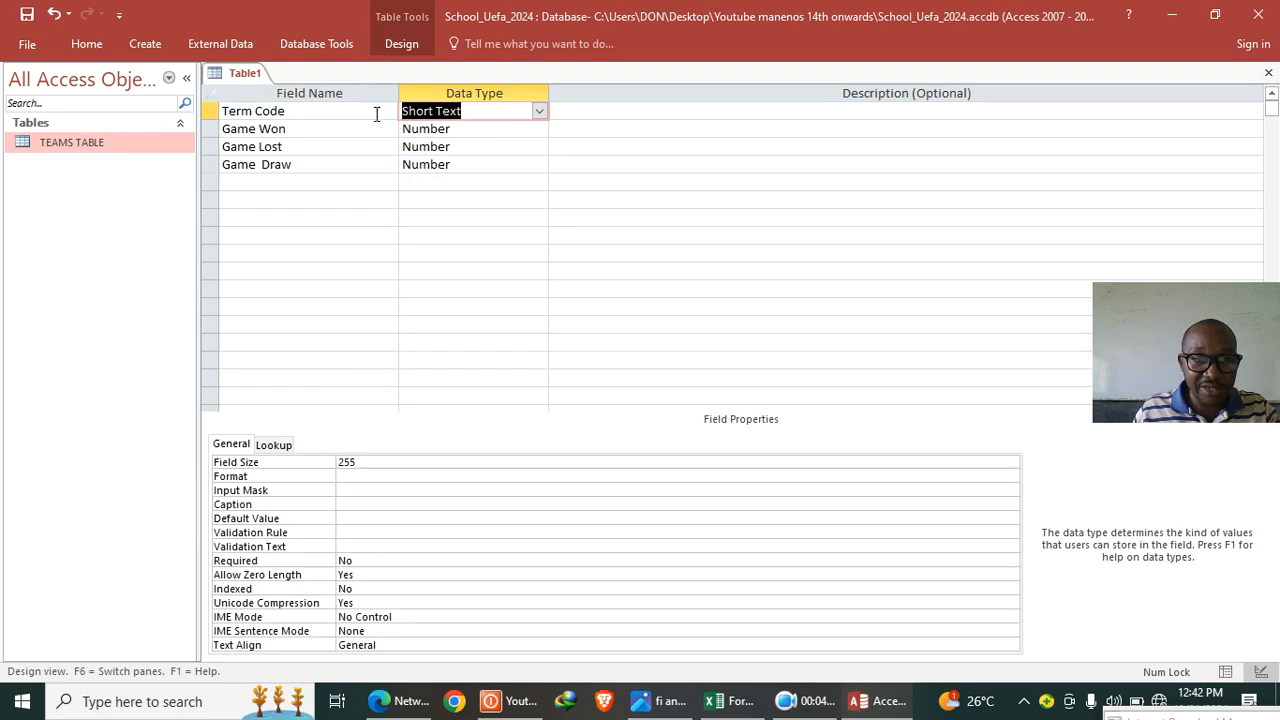
- Make Term Code the primary key of the new table
{"action": "right_click", "coordinate": [376, 114]}
{"action": "left_click", "coordinate": [415, 121]}
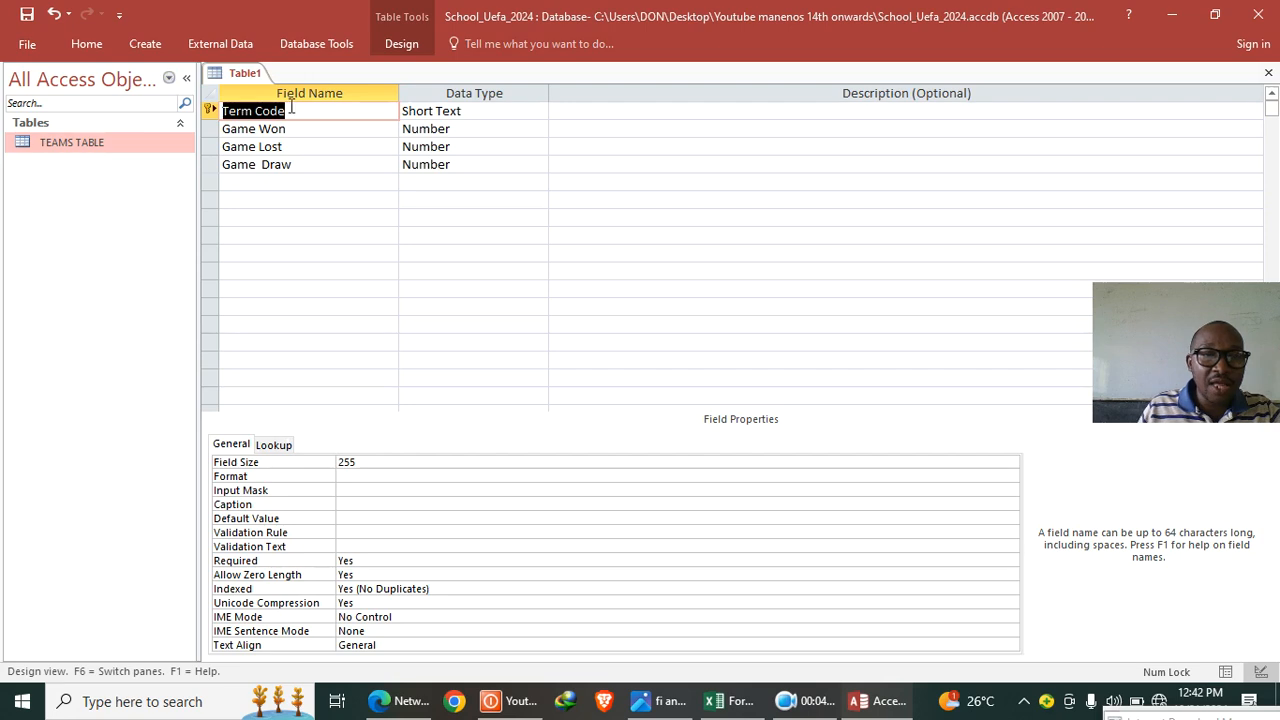
- Save the new table under the name RESULTS
{"action": "right_click", "coordinate": [242, 74]}
{"action": "left_click", "coordinate": [282, 89]}
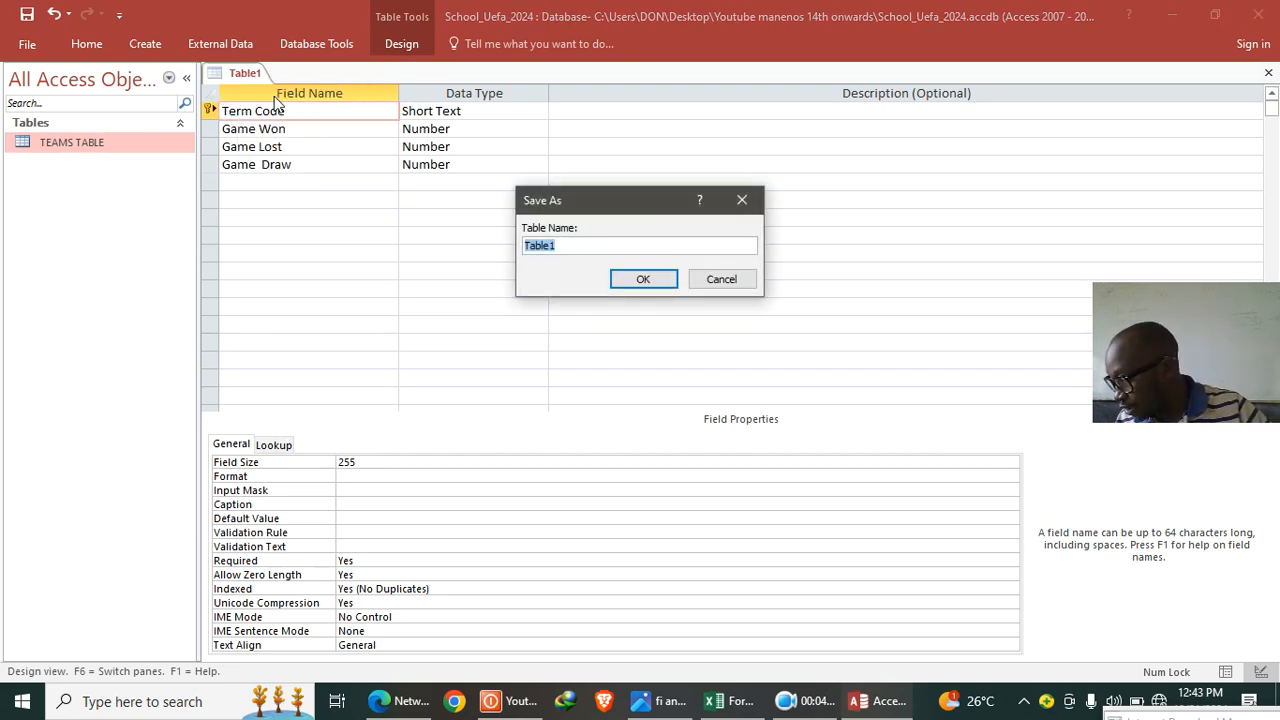
{"action": "key", "text": "Caps_Lock"}
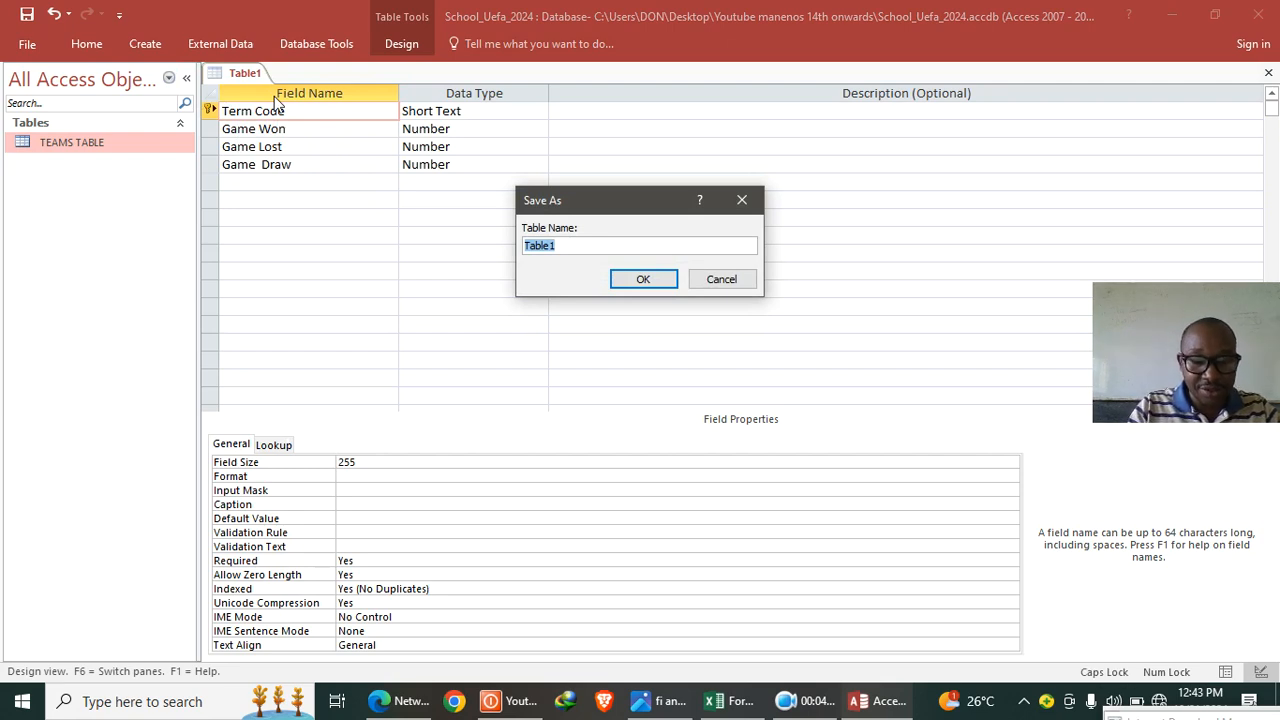
{"action": "type", "text": "TS"}
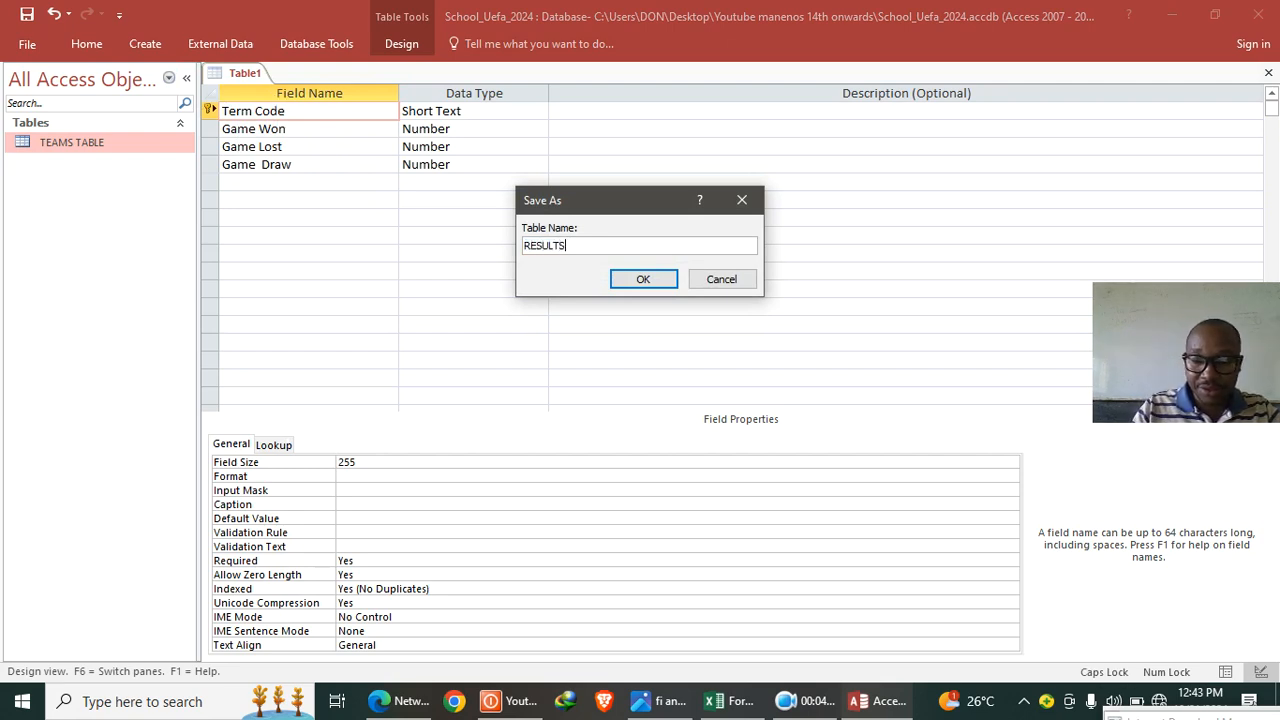
{"action": "key", "text": "Return"}
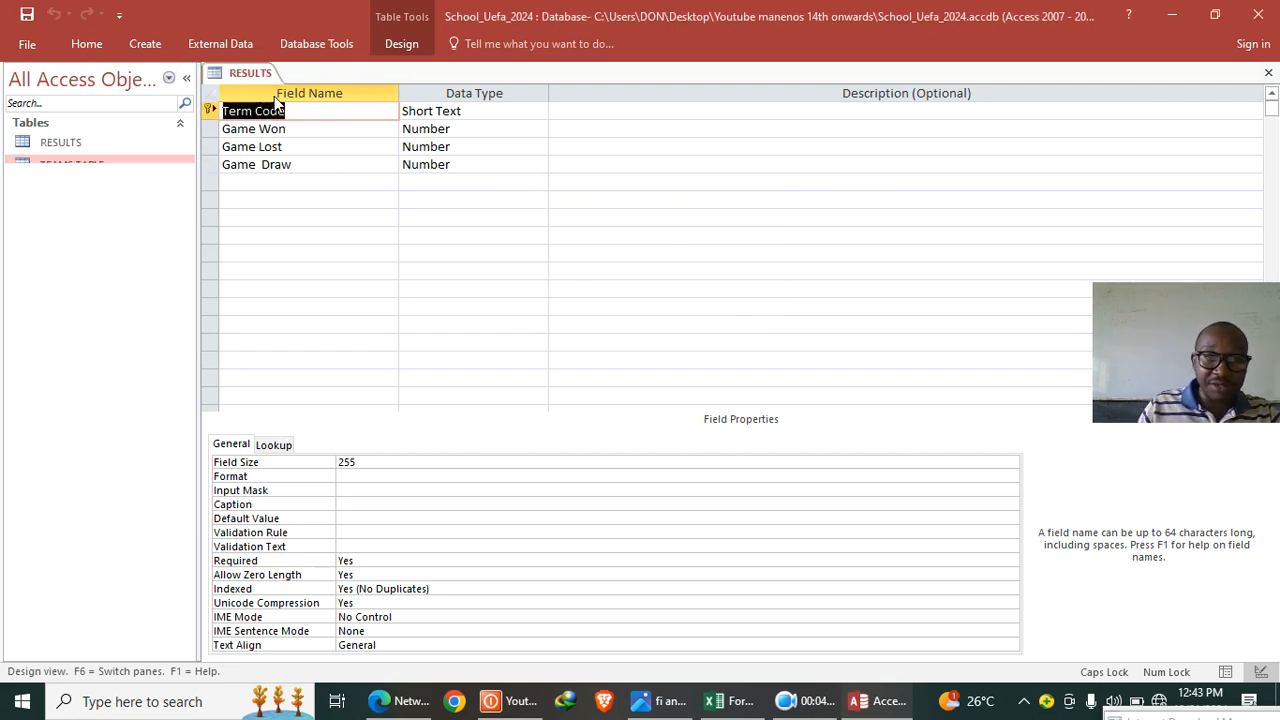
- Open the RESULTS table, switch to Excel and copy the result records in A4:D10 of Sheet3
{"action": "double_click", "coordinate": [74, 142]}
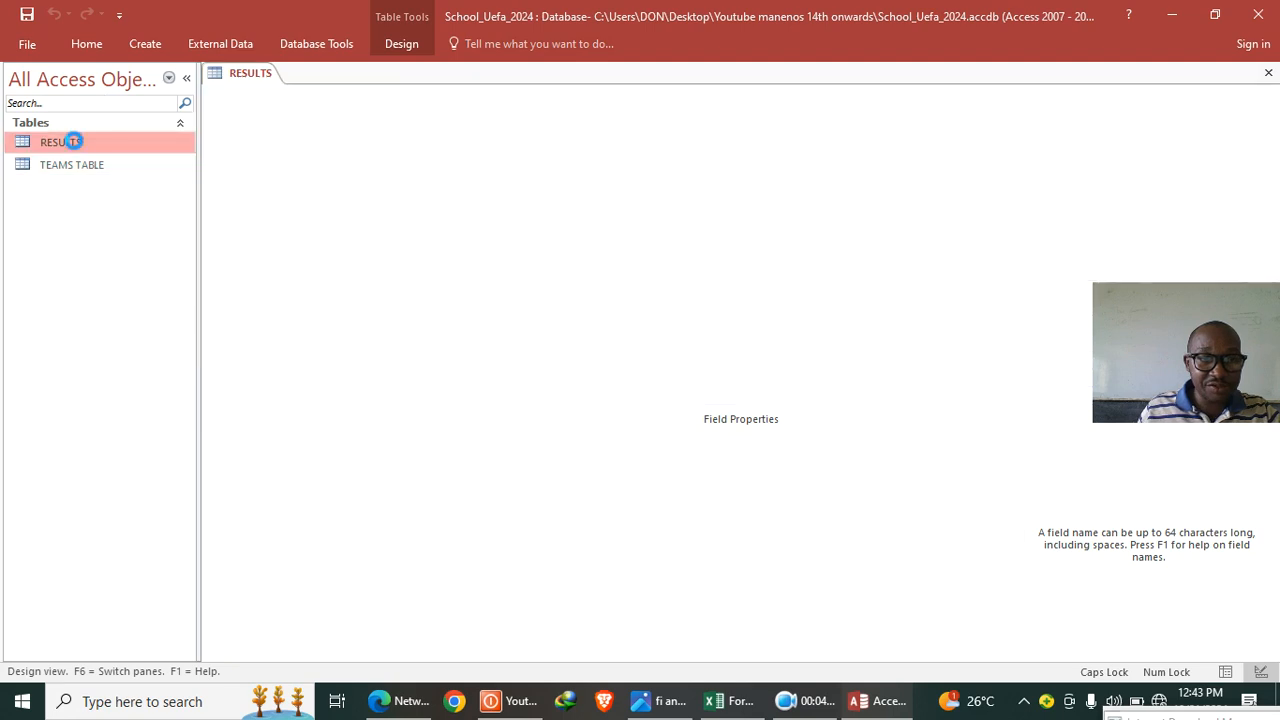
{"action": "left_click", "coordinate": [712, 700]}
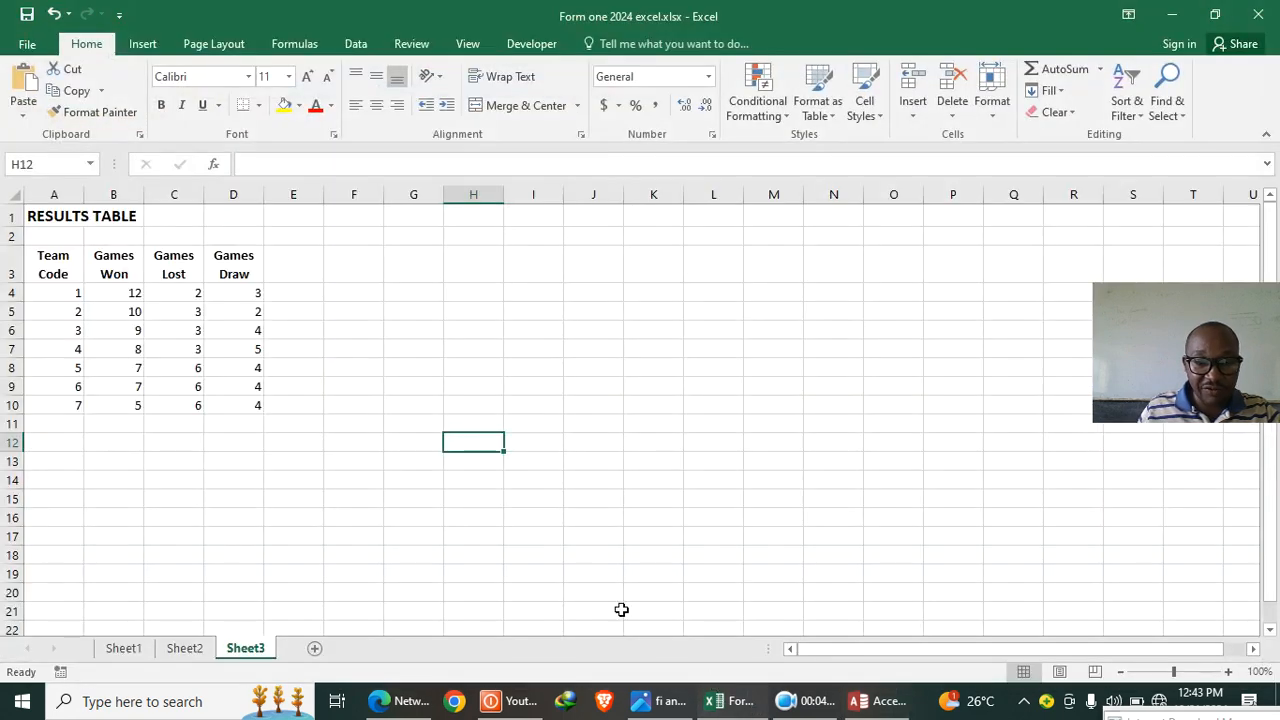
{"action": "left_click_drag", "start_coordinate": [38, 298], "coordinate": [259, 406]}
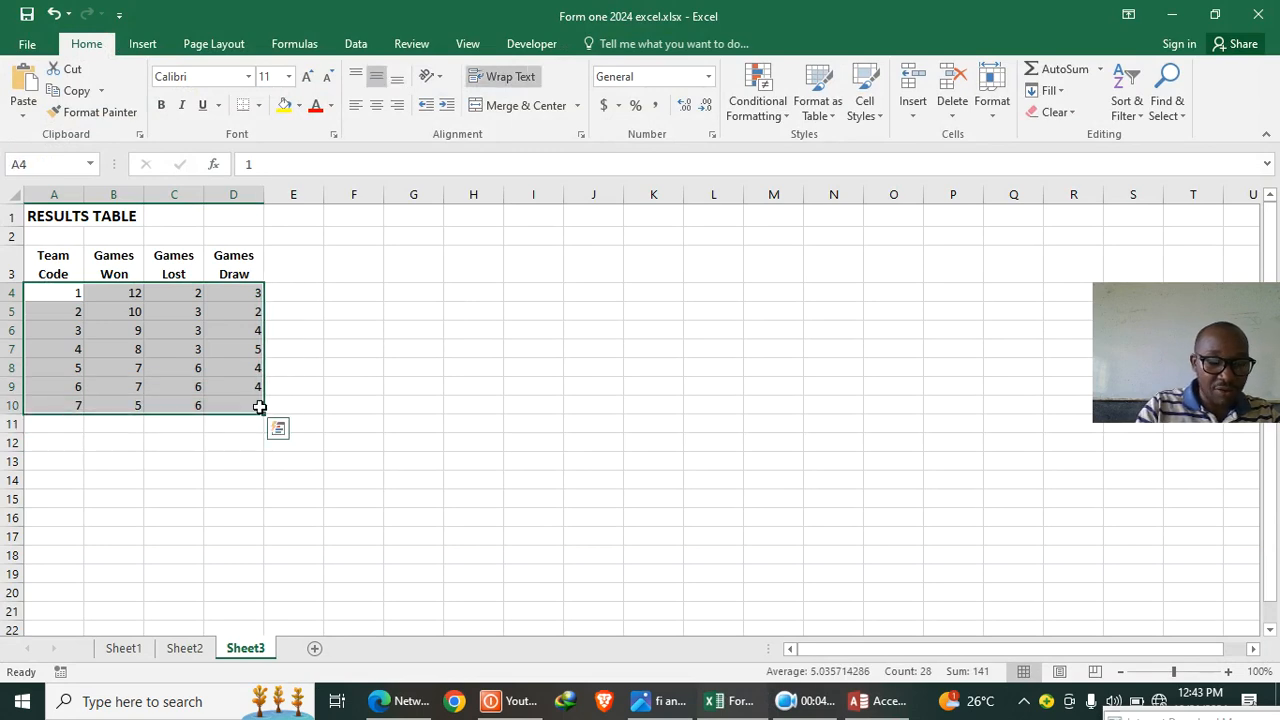
{"action": "key", "text": "ctrl+c"}
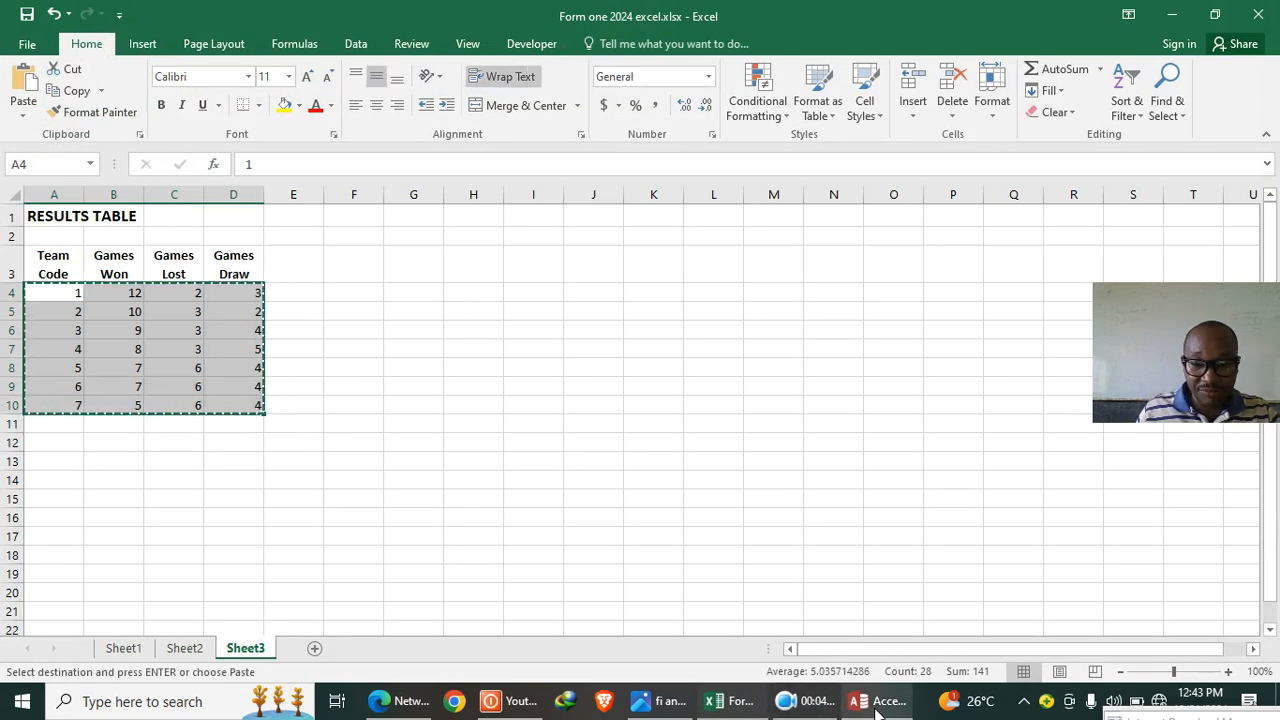
- Switch back to Access and paste the copied records into the four fields of RESULTS, accepting the paste
{"action": "left_click", "coordinate": [876, 705]}
{"action": "mouse_move", "coordinate": [257, 95]}
{"action": "left_mouse_down"}
{"action": "mouse_move", "coordinate": [391, 94]}
{"action": "mouse_move", "coordinate": [510, 114]}
{"action": "left_mouse_up"}
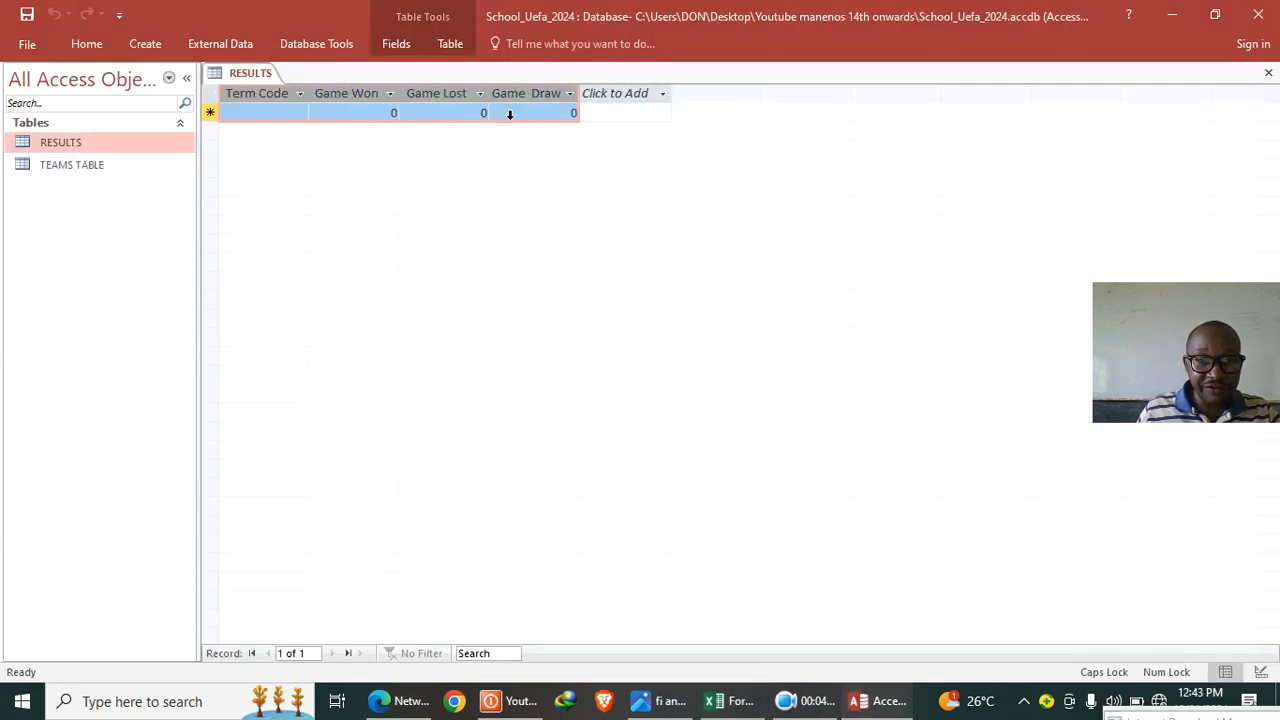
{"action": "key", "text": "ctrl+v"}
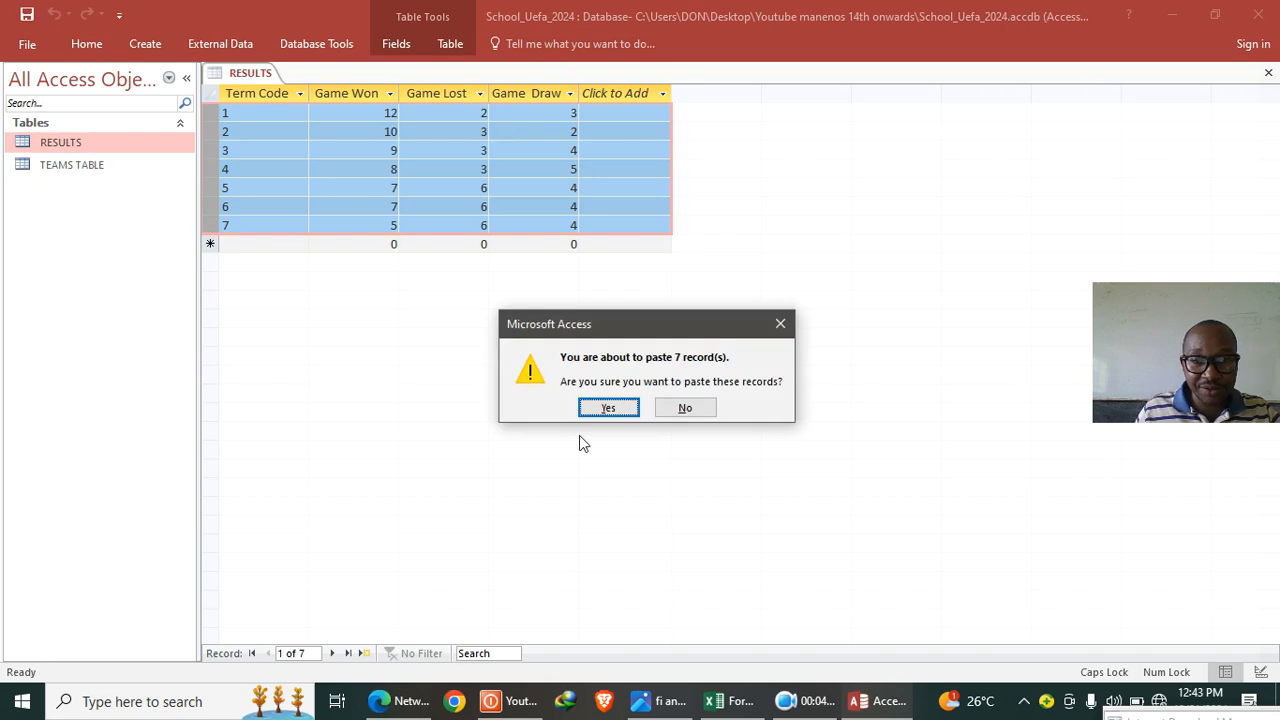
{"action": "left_click", "coordinate": [608, 408]}
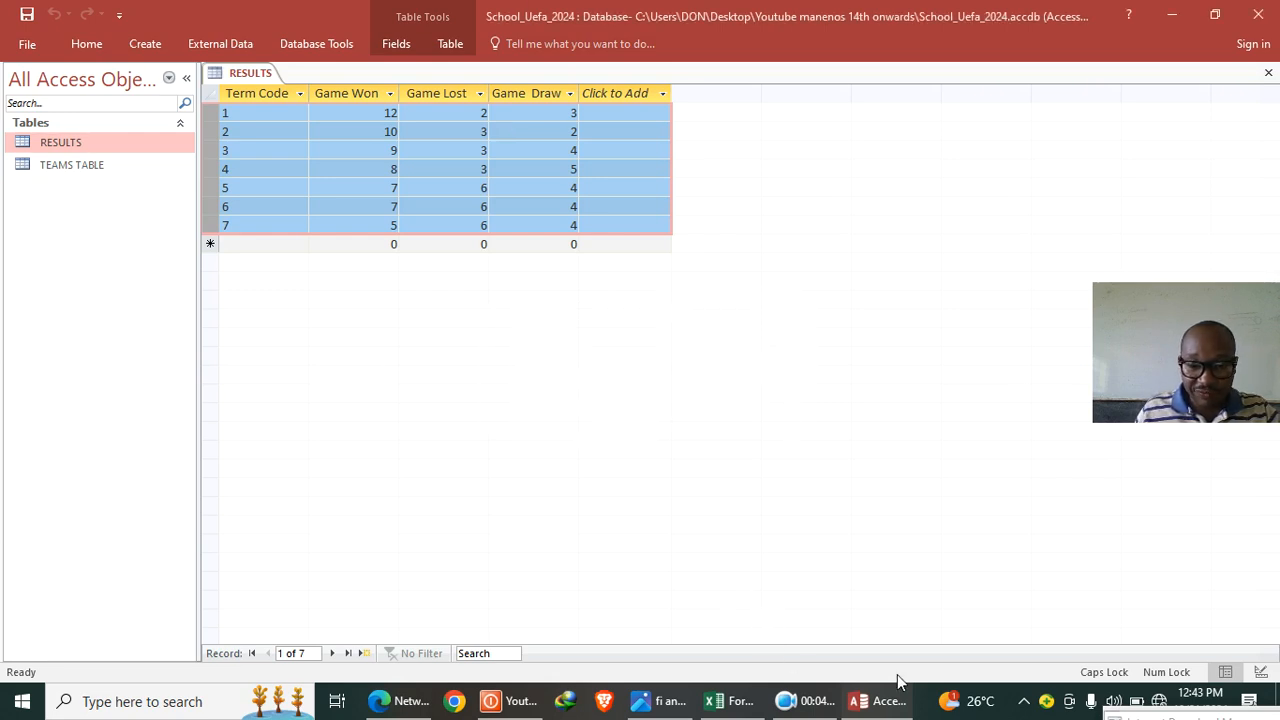
- Renumber the Term Code values in RESULTS as 01 to 07 and close the table
{"action": "left_click", "coordinate": [882, 702]}
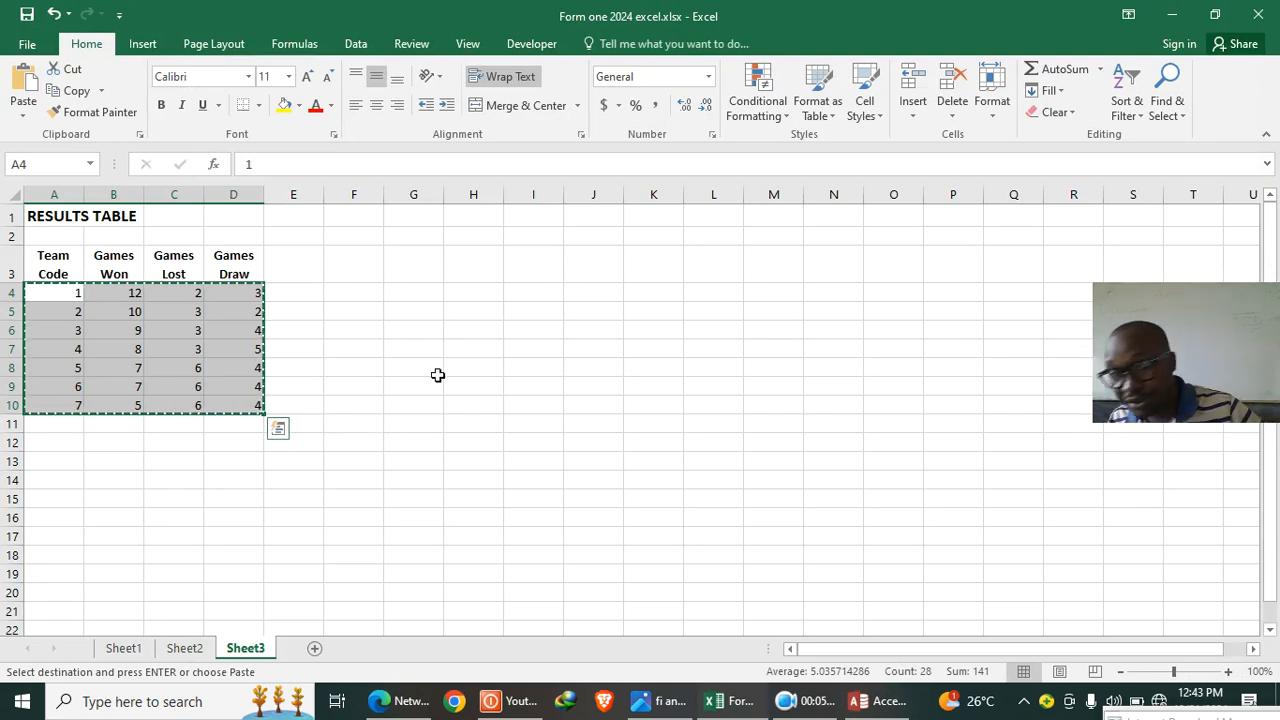
{"action": "left_click", "coordinate": [880, 701]}
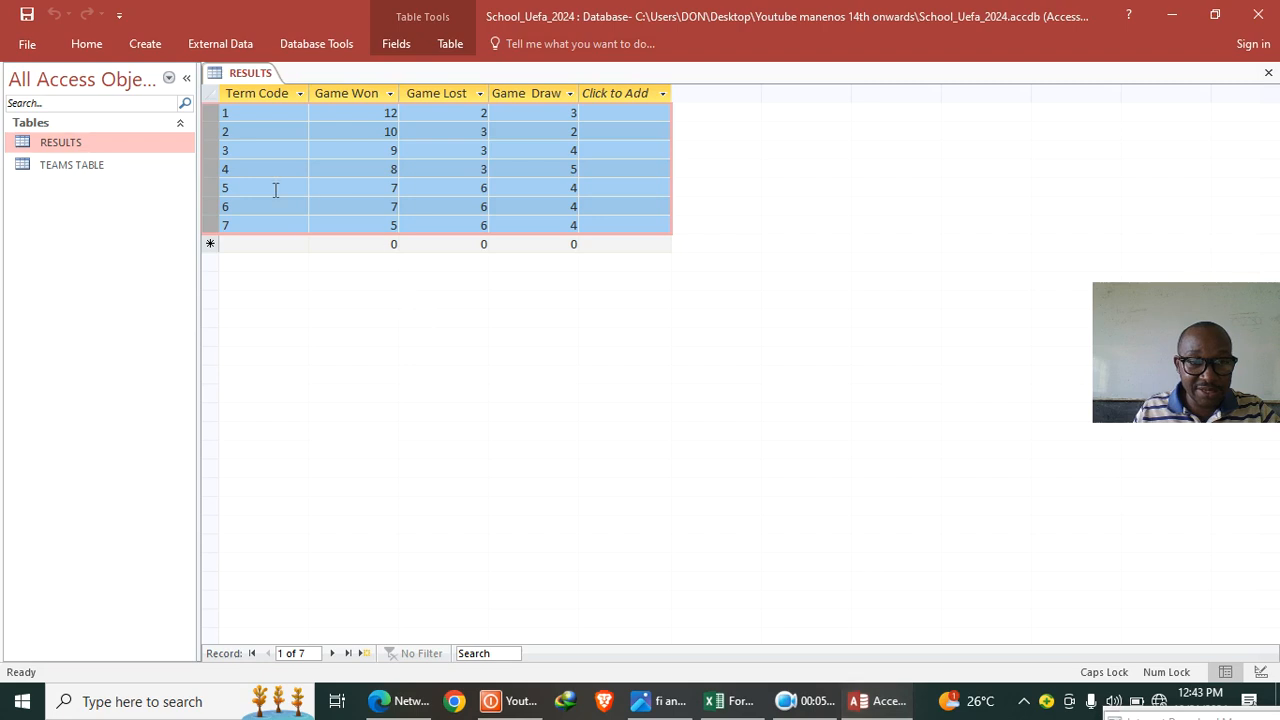
{"action": "left_click", "coordinate": [247, 115]}
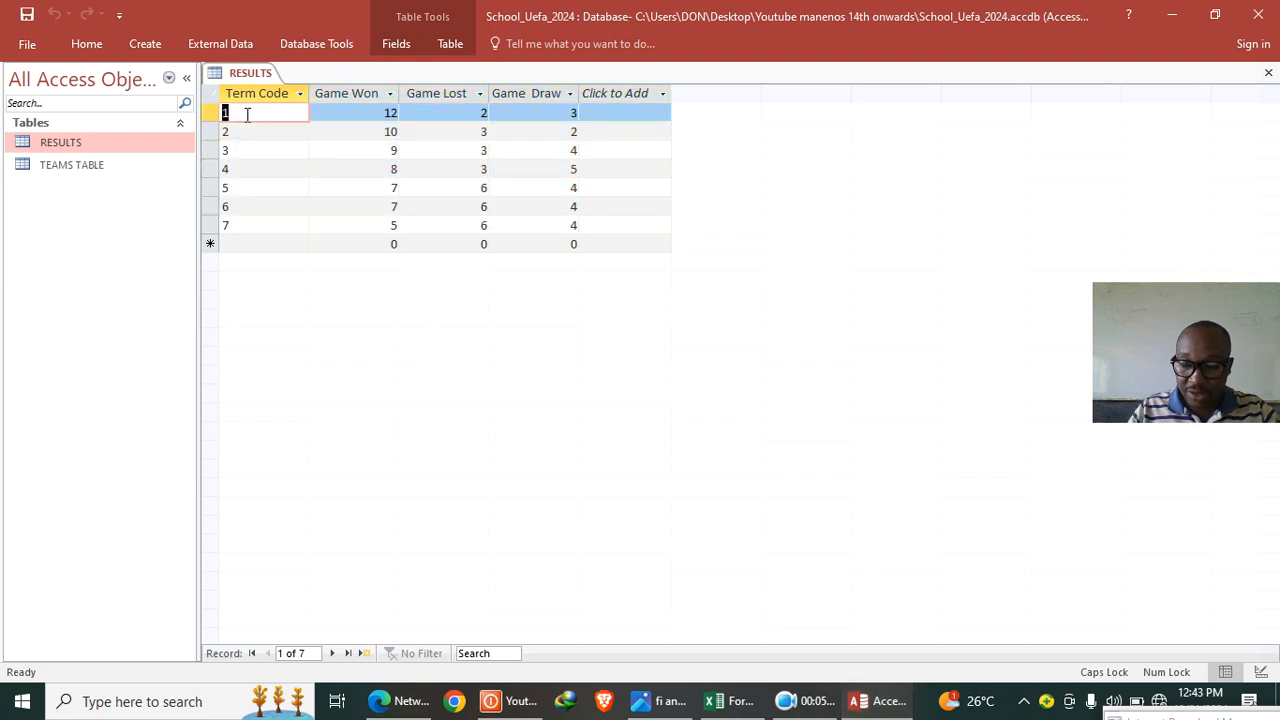
{"action": "key", "text": "Down"}
{"action": "type", "text": "02"}
{"action": "key", "text": "Down"}
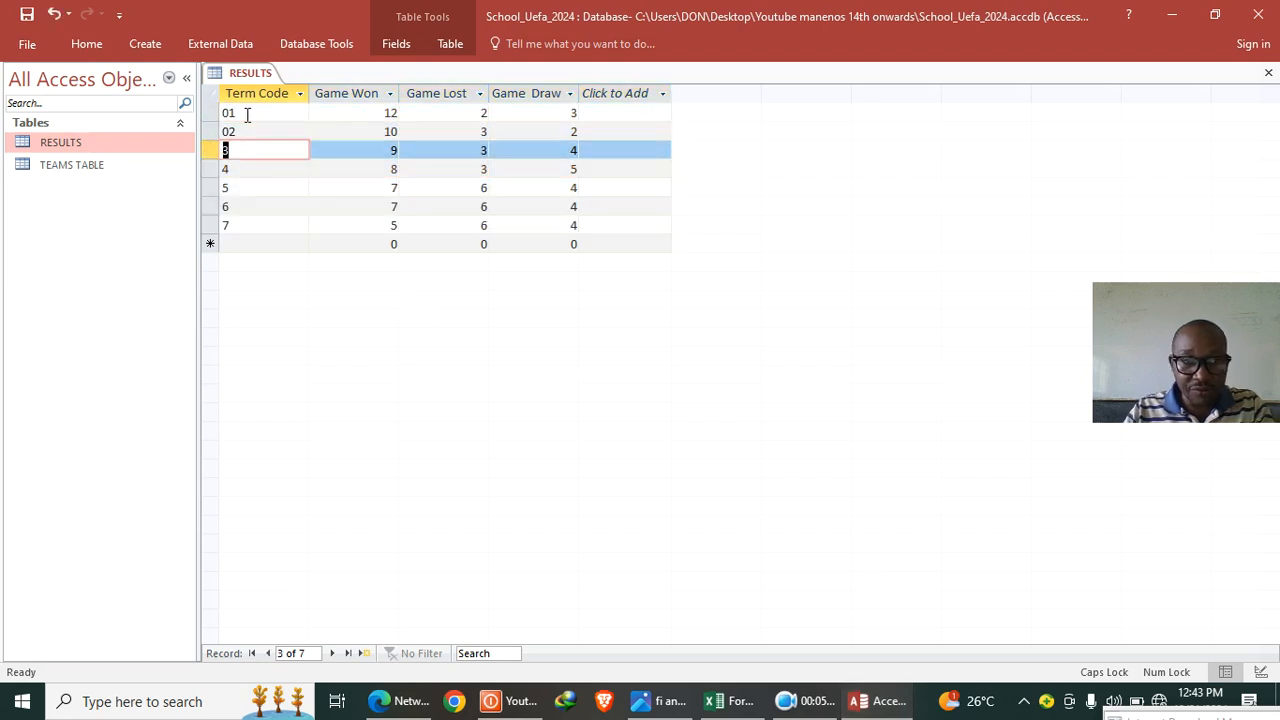
{"action": "type", "text": "03"}
{"action": "key", "text": "Down"}
{"action": "type", "text": "04"}
{"action": "key", "text": "Down"}
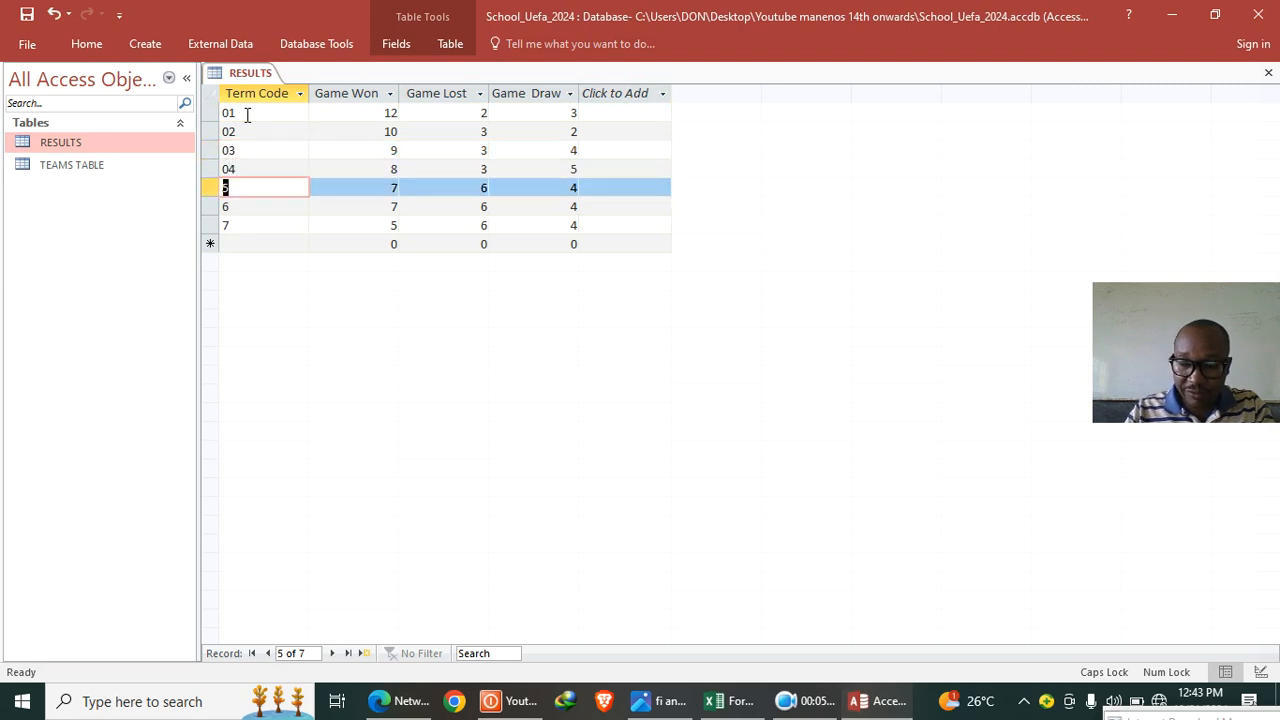
{"action": "type", "text": "05"}
{"action": "key", "text": "Down"}
{"action": "type", "text": "06"}
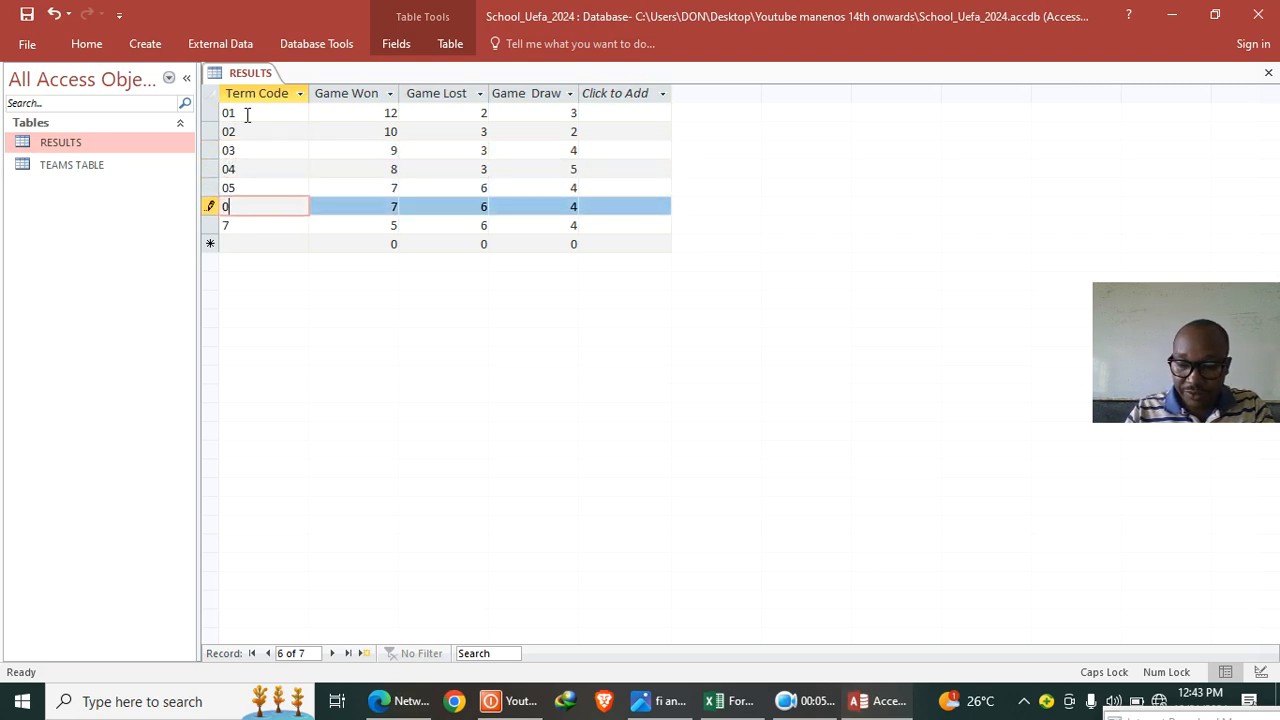
{"action": "key", "text": "Down"}
{"action": "type", "text": "07"}
{"action": "left_click", "coordinate": [392, 146]}
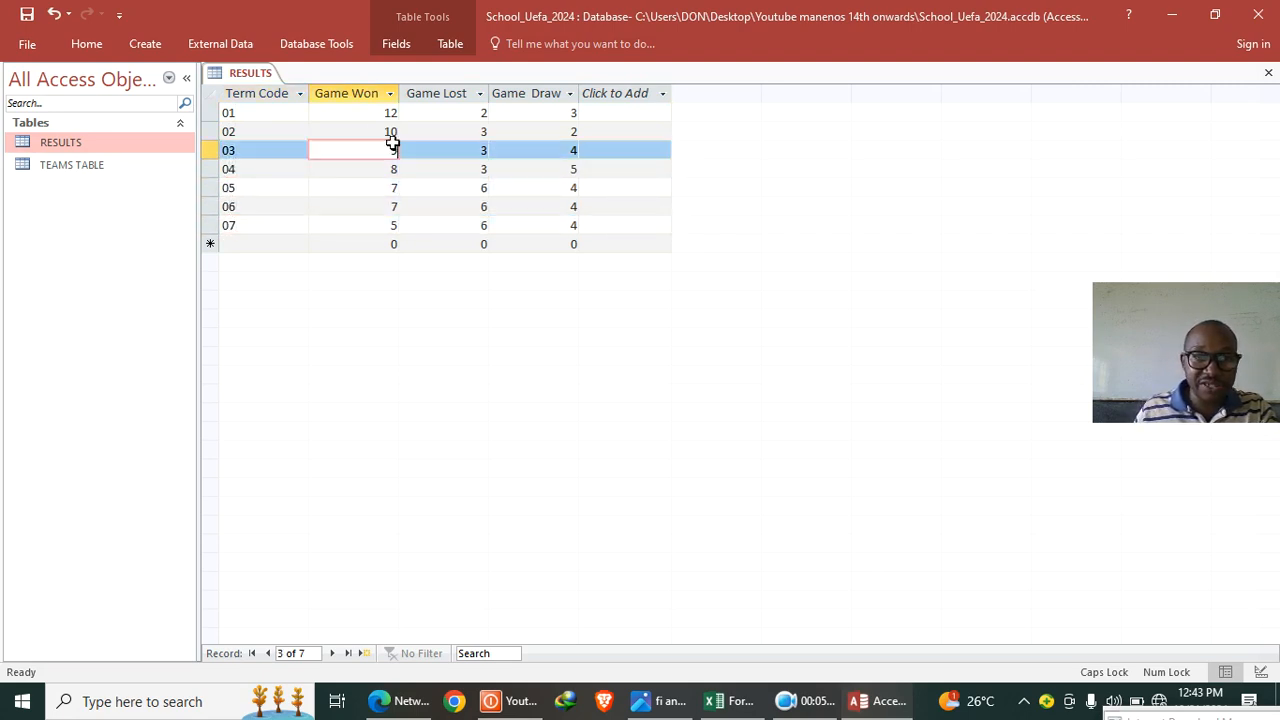
{"action": "left_click", "coordinate": [1268, 72]}
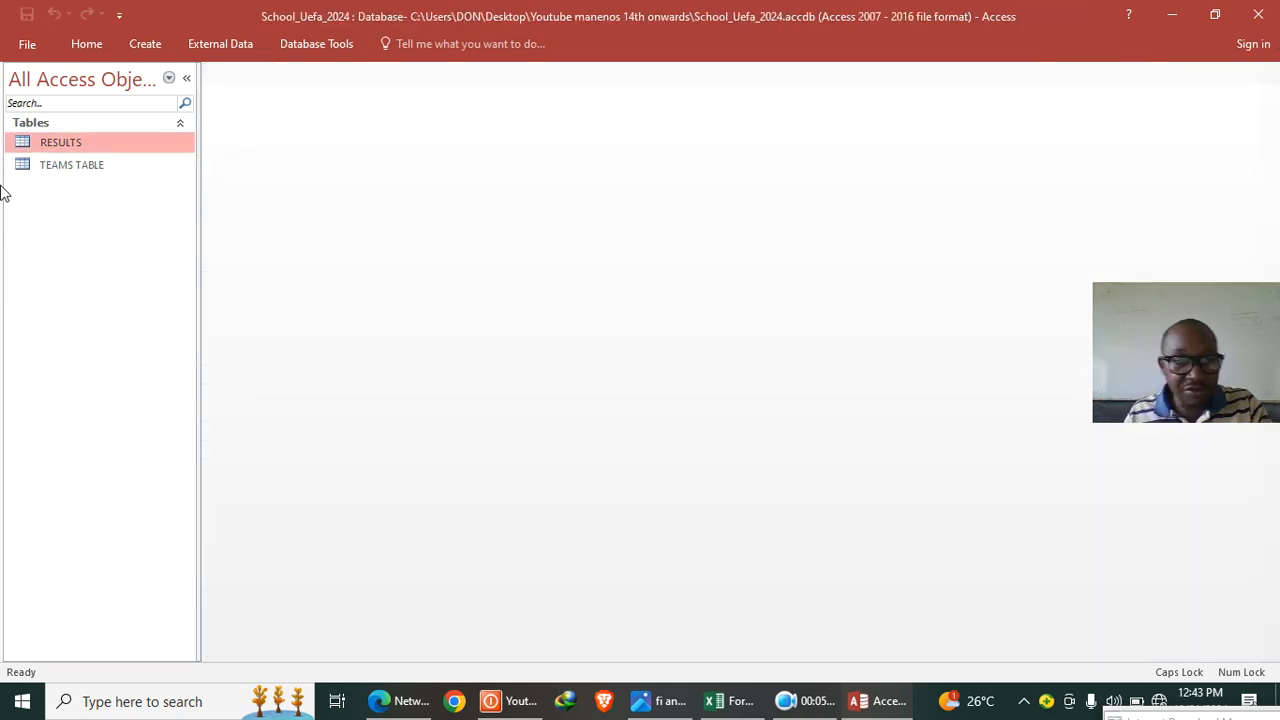
- Open TEAMS TABLE for data entry and switch to Sheet2 of the Excel workbook
{"action": "double_click", "coordinate": [102, 164]}
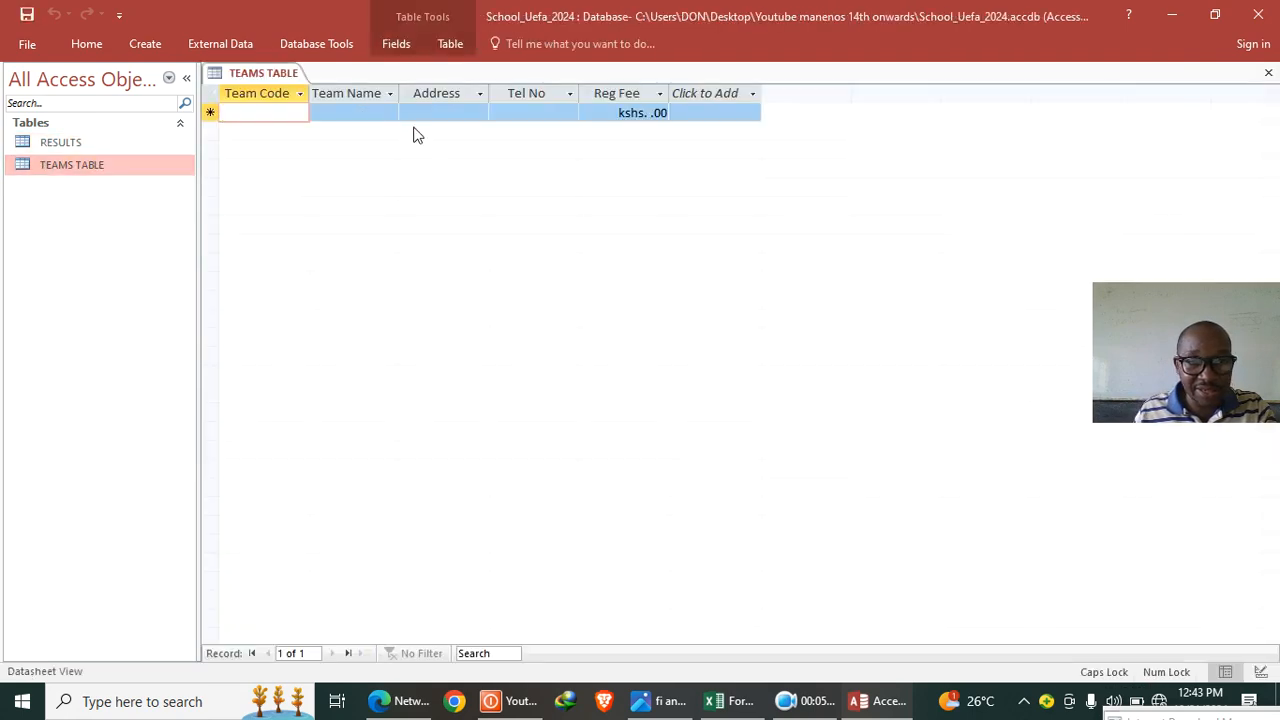
{"action": "left_click", "coordinate": [733, 700]}
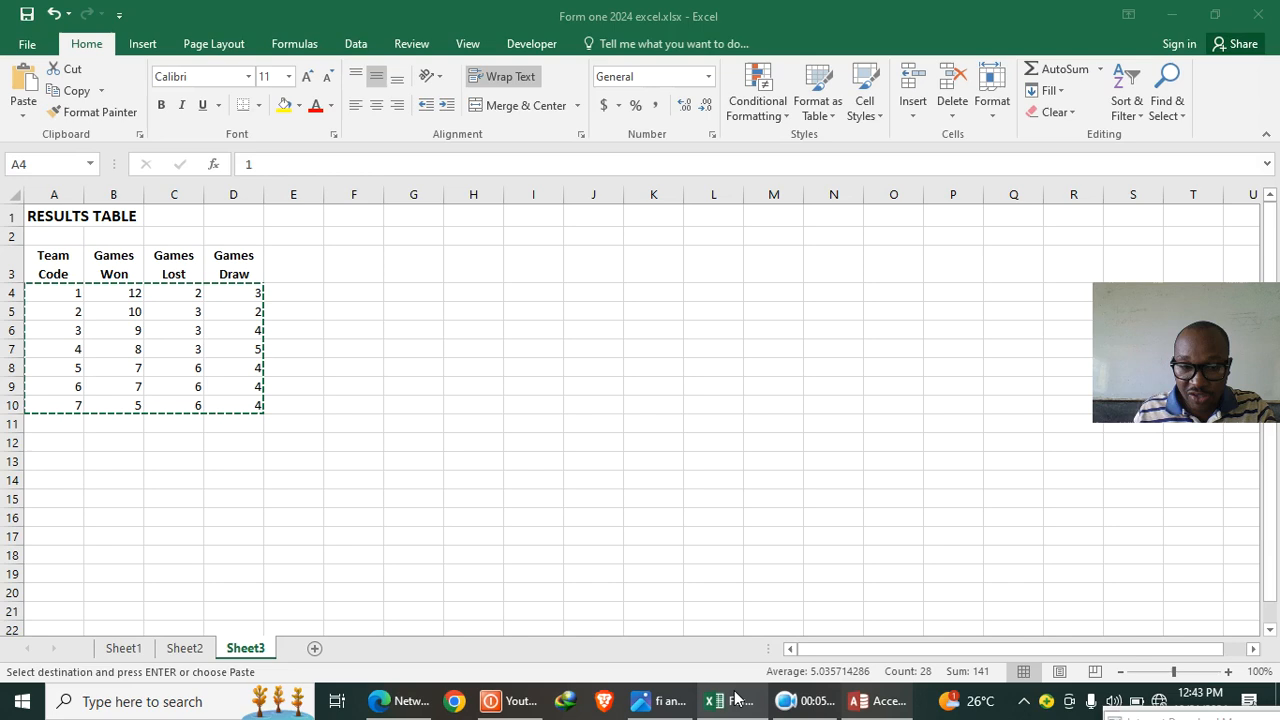
{"action": "left_click", "coordinate": [180, 649]}
- Try to enter the first team code in cell A4 as 01
{"action": "left_click", "coordinate": [72, 304]}
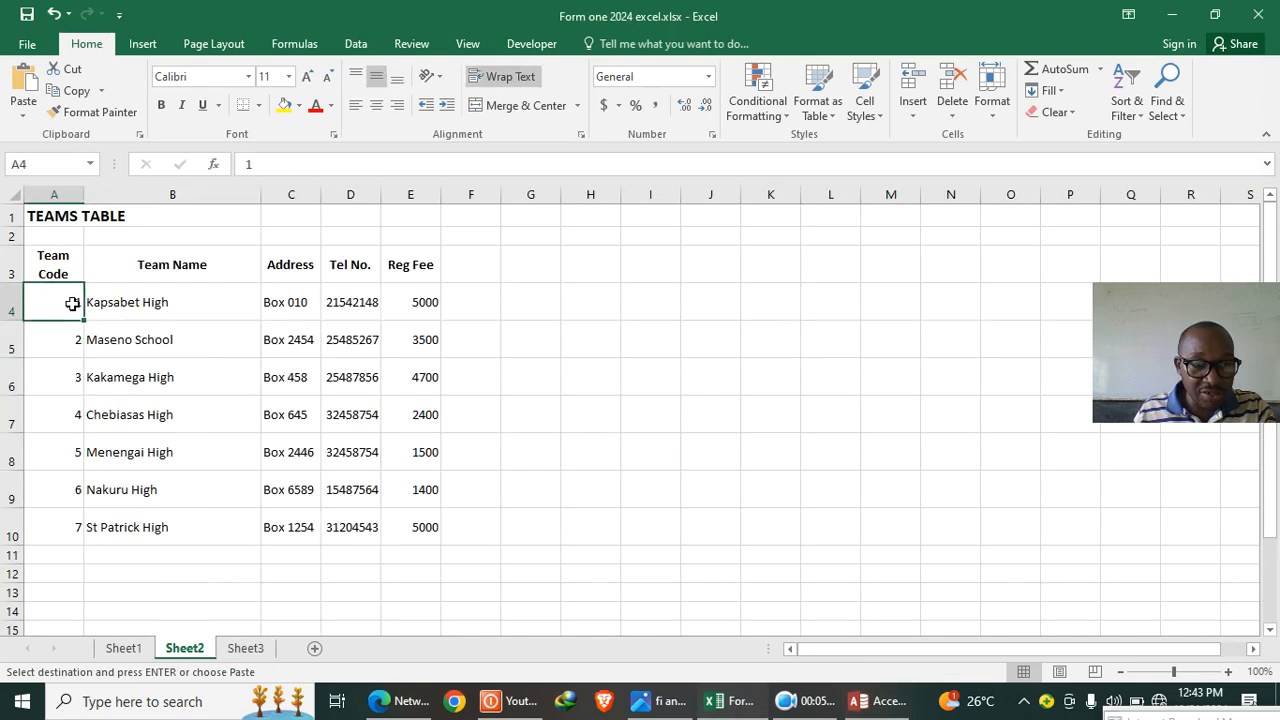
{"action": "type", "text": "01102"}
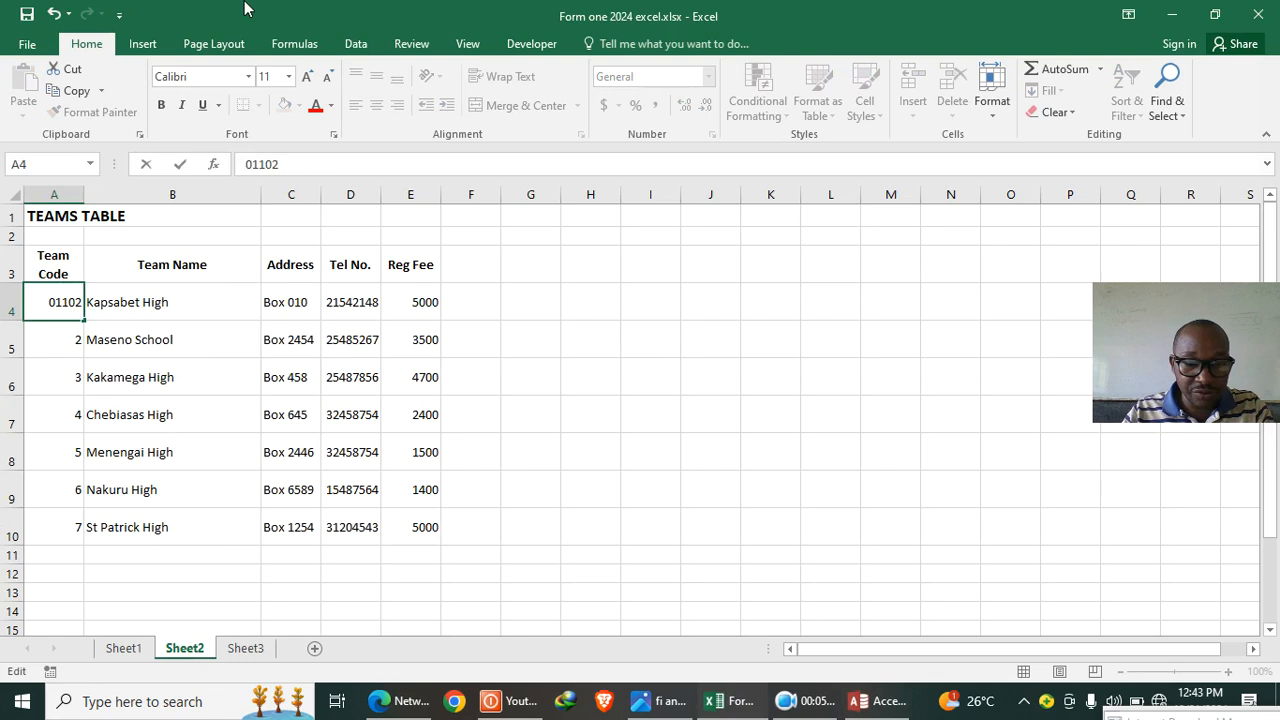
{"action": "key", "text": "BackSpace"}
{"action": "key", "text": "BackSpace"}
{"action": "key", "text": "BackSpace"}
{"action": "key", "text": "BackSpace"}
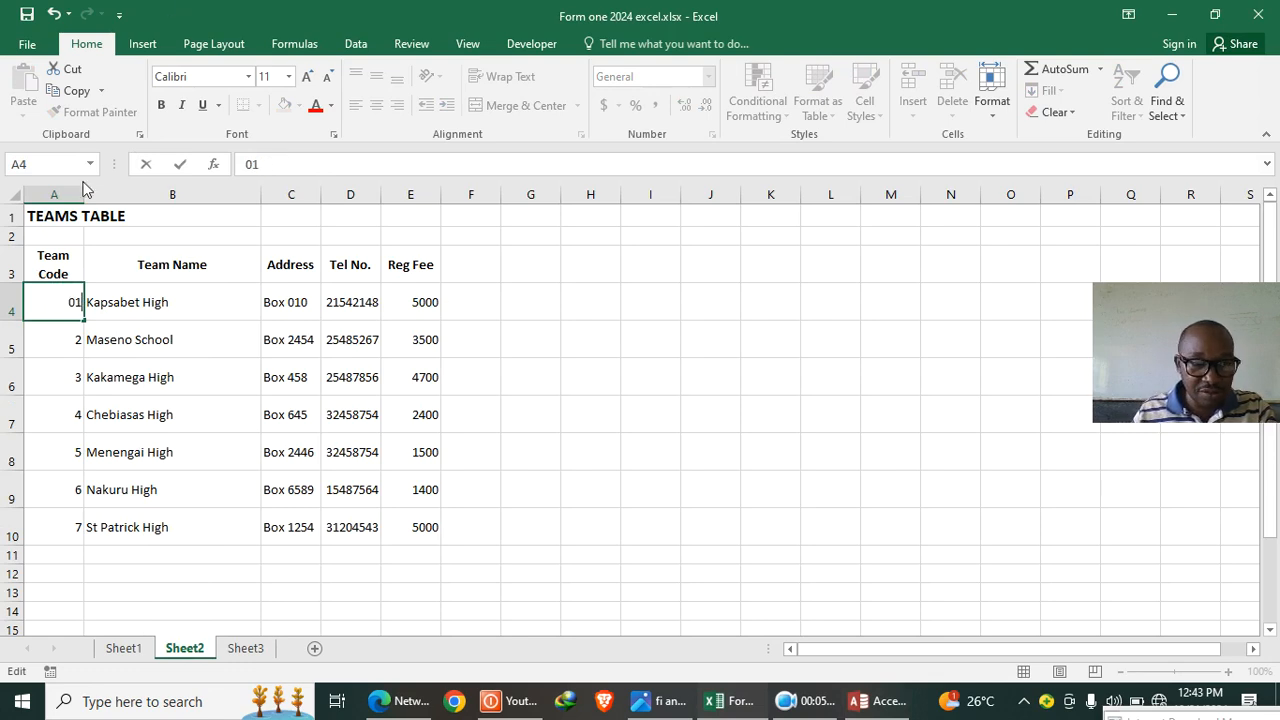
{"action": "left_click_drag", "start_coordinate": [77, 346], "coordinate": [78, 351]}
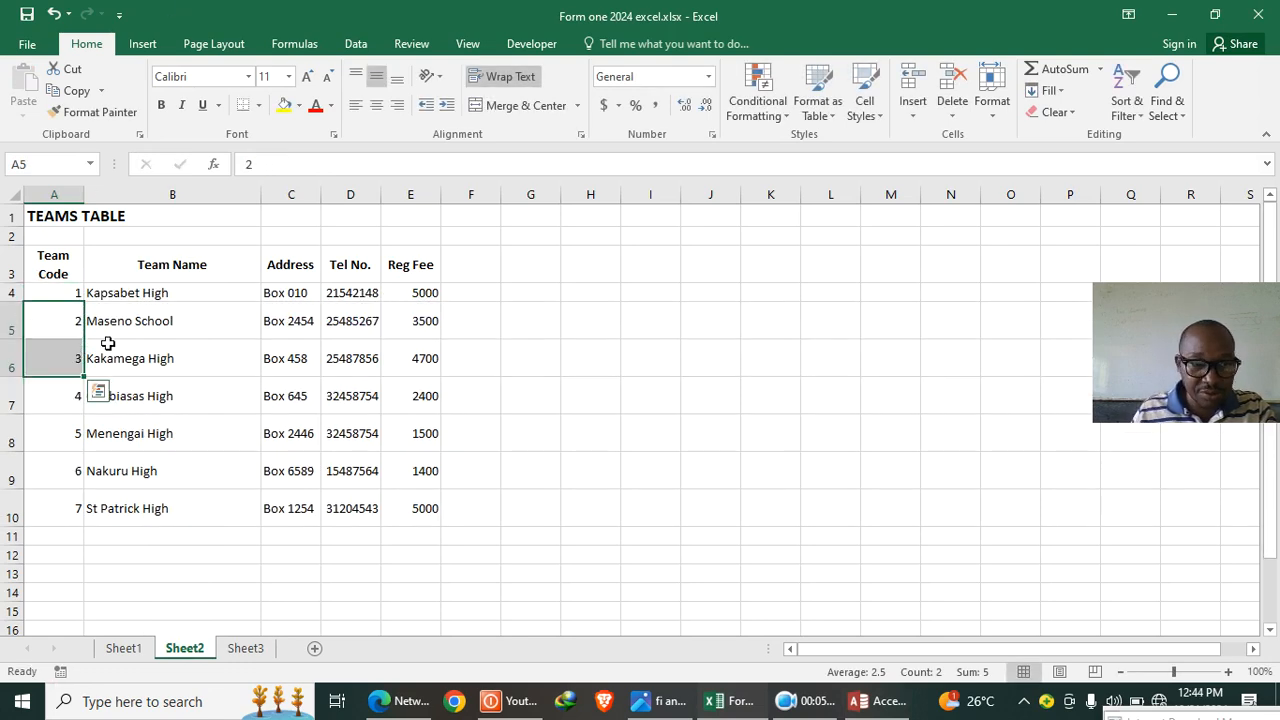
{"action": "left_click", "coordinate": [116, 321]}
{"action": "left_click", "coordinate": [59, 295]}
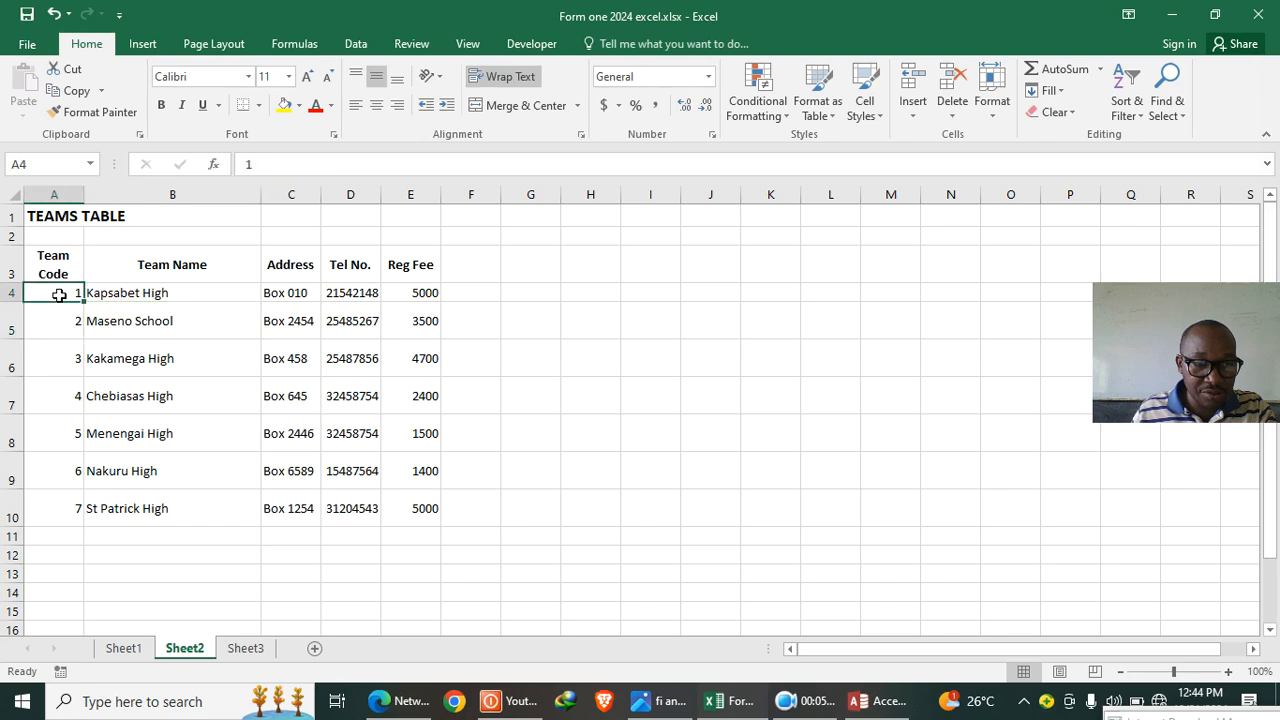
- Copy the team records in A4:E10, switch to Access and paste them into TEAMS TABLE, accepting the paste
{"action": "left_click_drag", "start_coordinate": [52, 292], "coordinate": [424, 510]}
{"action": "key", "text": "ctrl+c"}
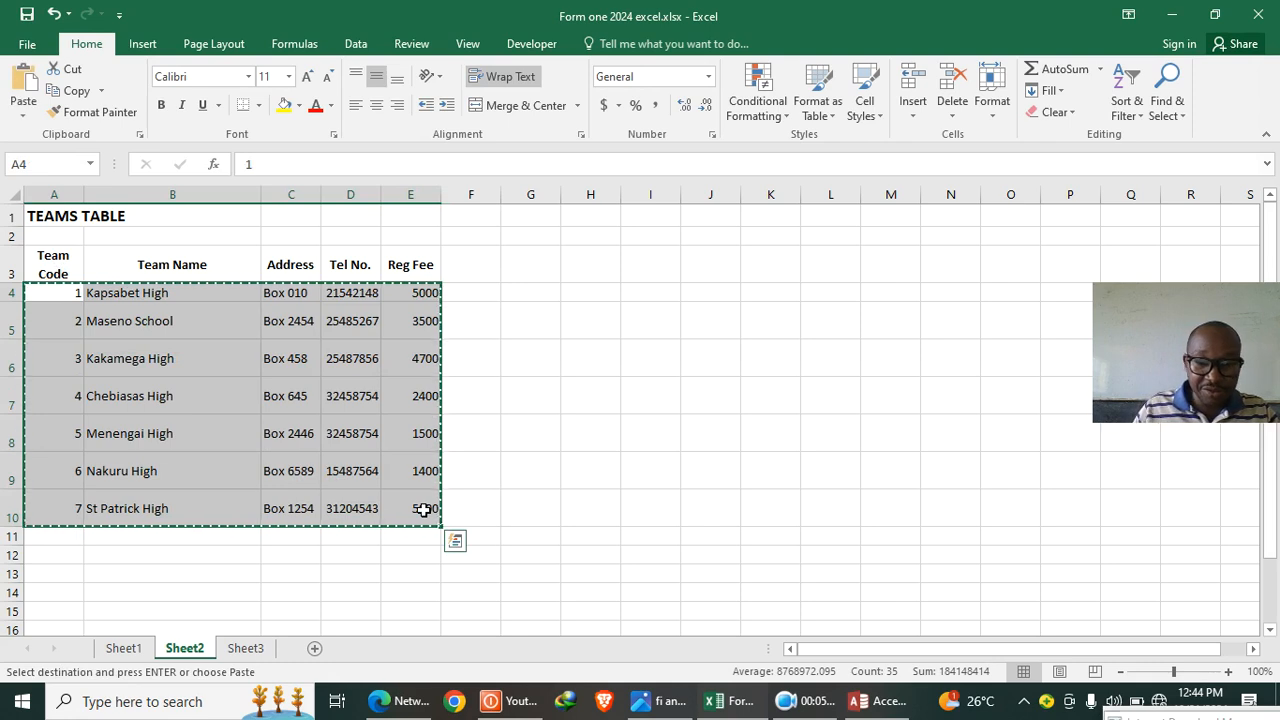
{"action": "left_click", "coordinate": [878, 701]}
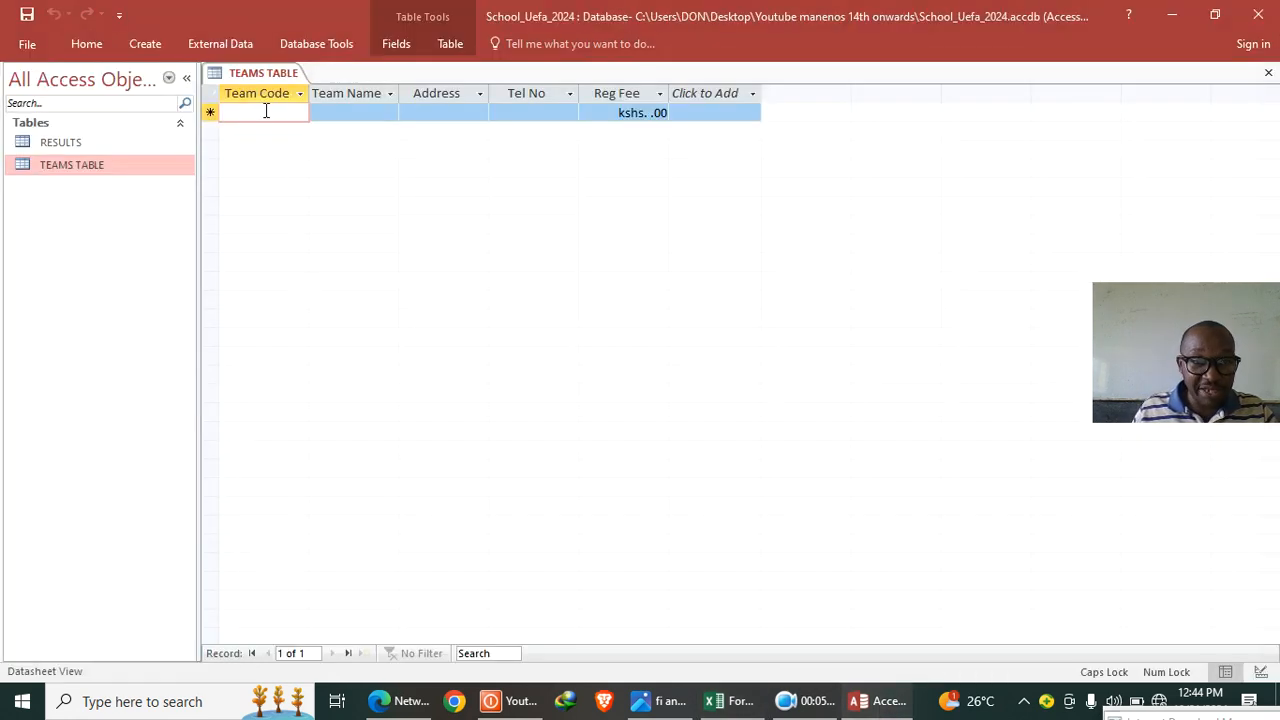
{"action": "left_click_drag", "start_coordinate": [263, 93], "coordinate": [596, 113]}
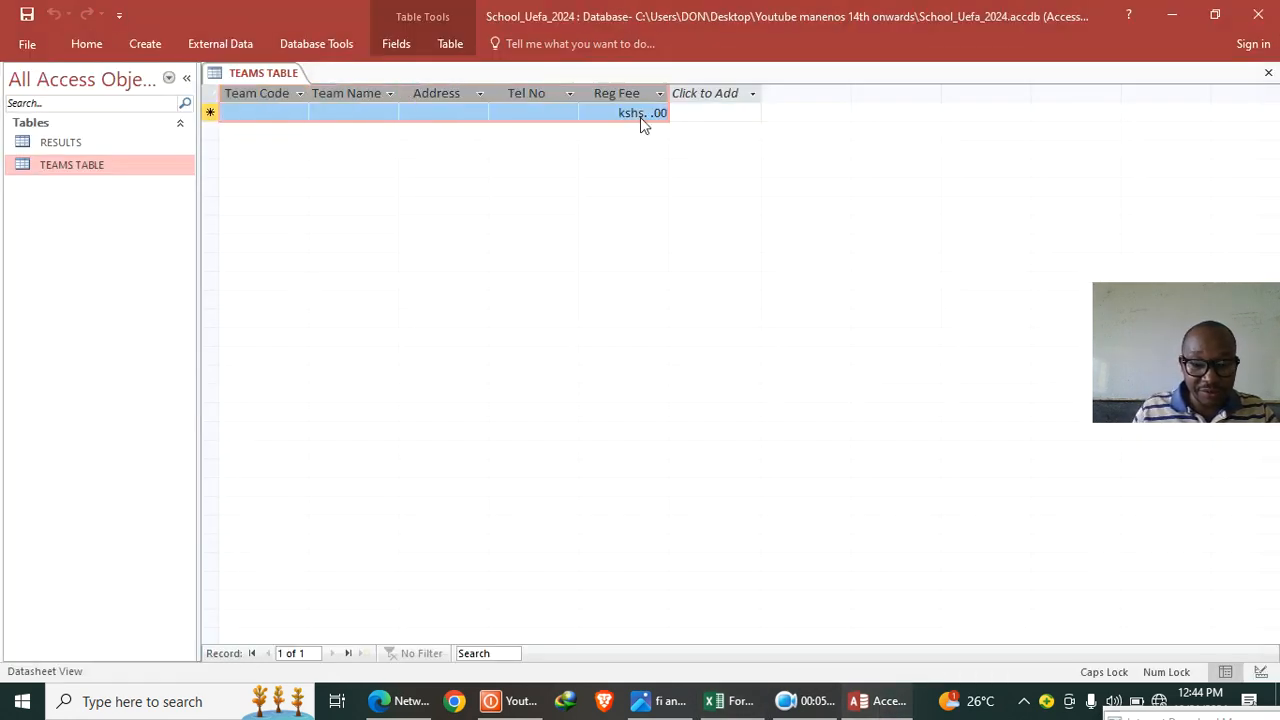
{"action": "key", "text": "ctrl+v"}
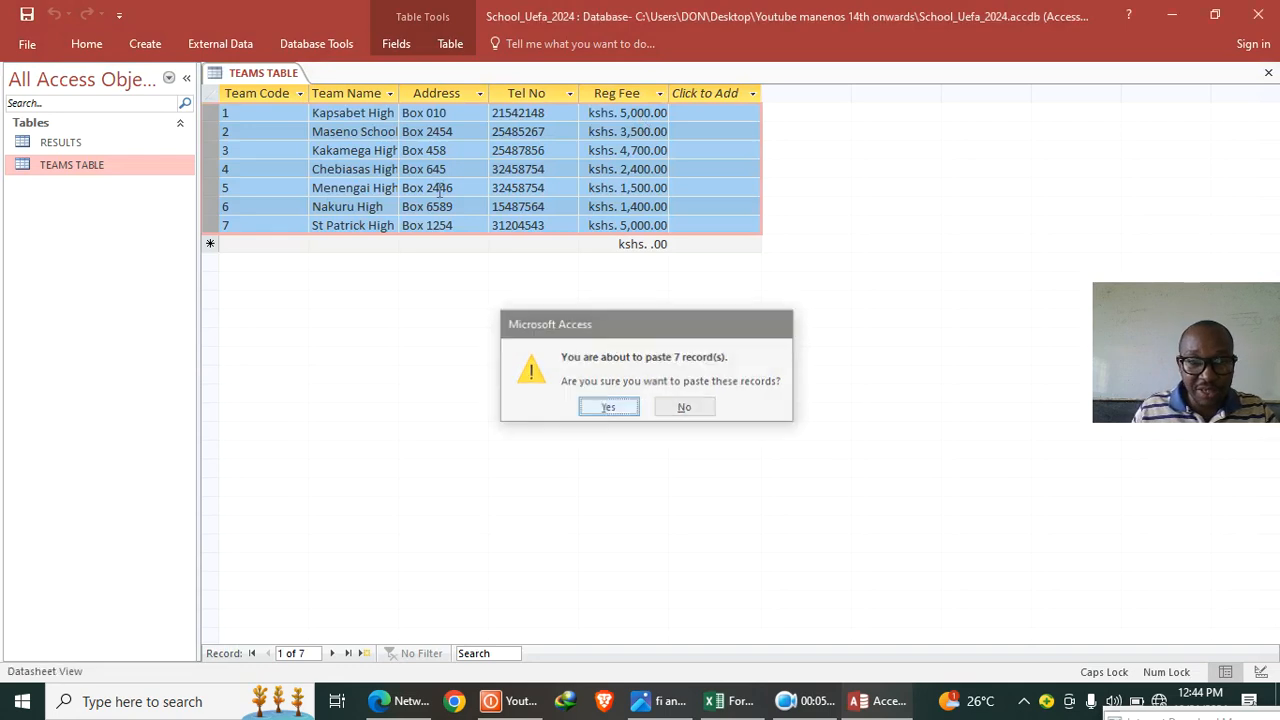
{"action": "key", "text": "Return"}
- Renumber the Team Code values in TEAMS TABLE as 01 to 07 and close the table
{"action": "left_click", "coordinate": [266, 114]}
{"action": "type", "text": "01"}
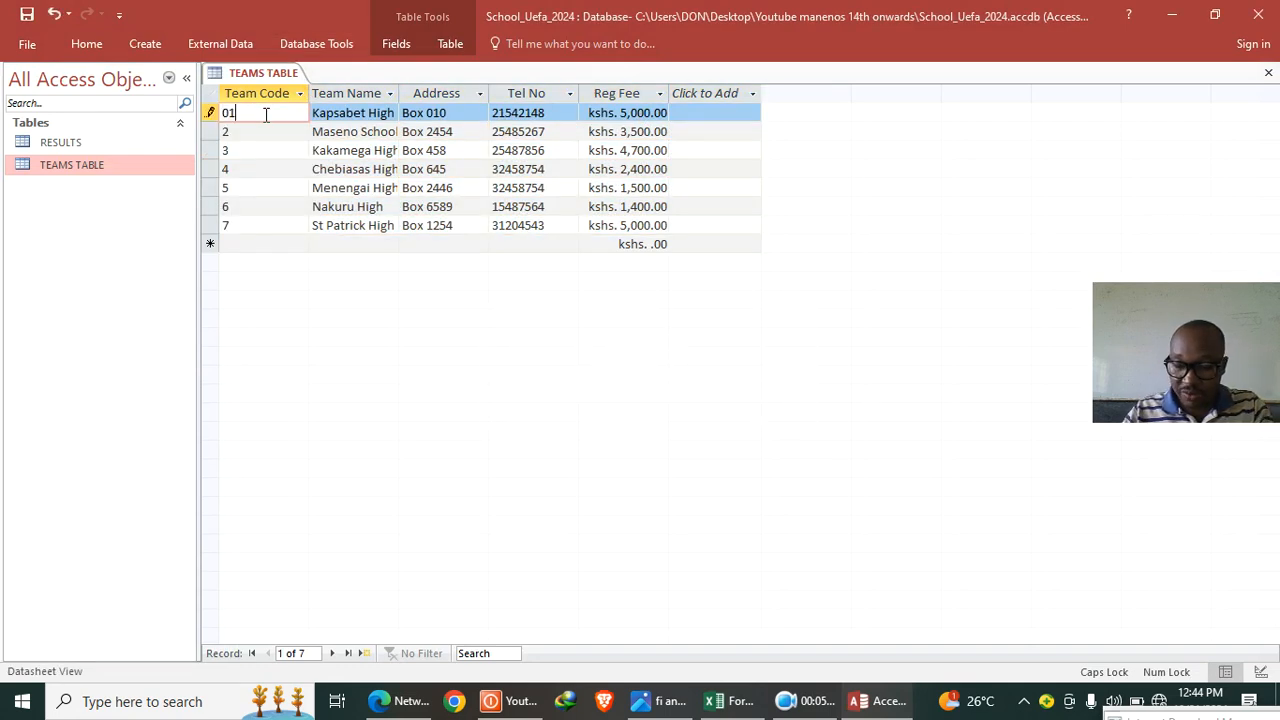
{"action": "key", "text": "Down"}
{"action": "type", "text": "02"}
{"action": "key", "text": "Down"}
{"action": "type", "text": "03"}
{"action": "key", "text": "Down"}
{"action": "type", "text": "04"}
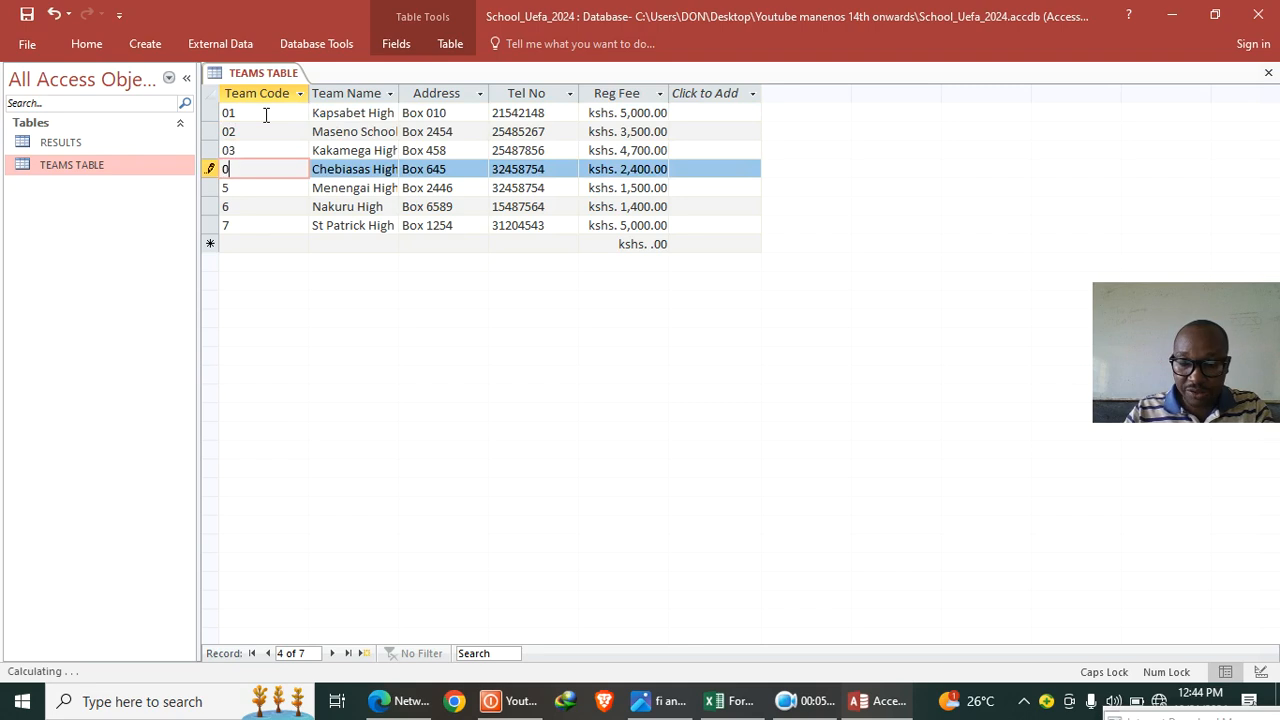
{"action": "key", "text": "Down"}
{"action": "type", "text": "0"}
{"action": "key", "text": "Down"}
{"action": "type", "text": "0"}
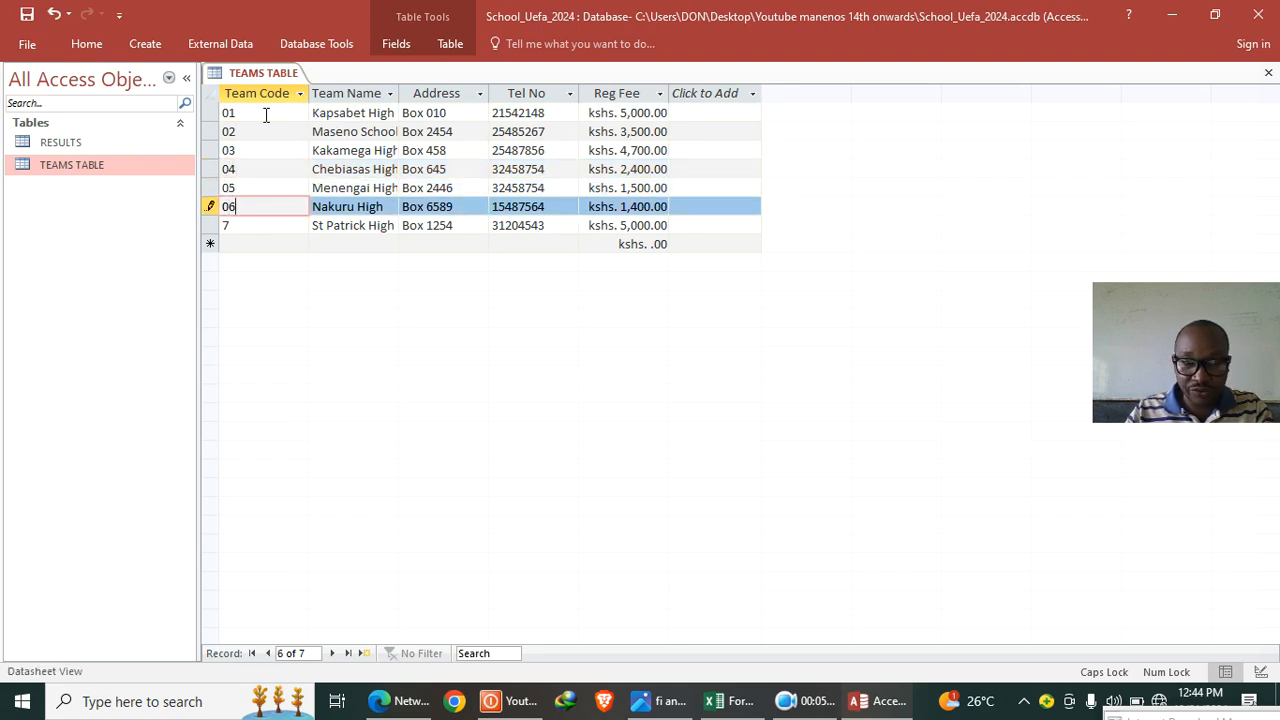
{"action": "key", "text": "Down"}
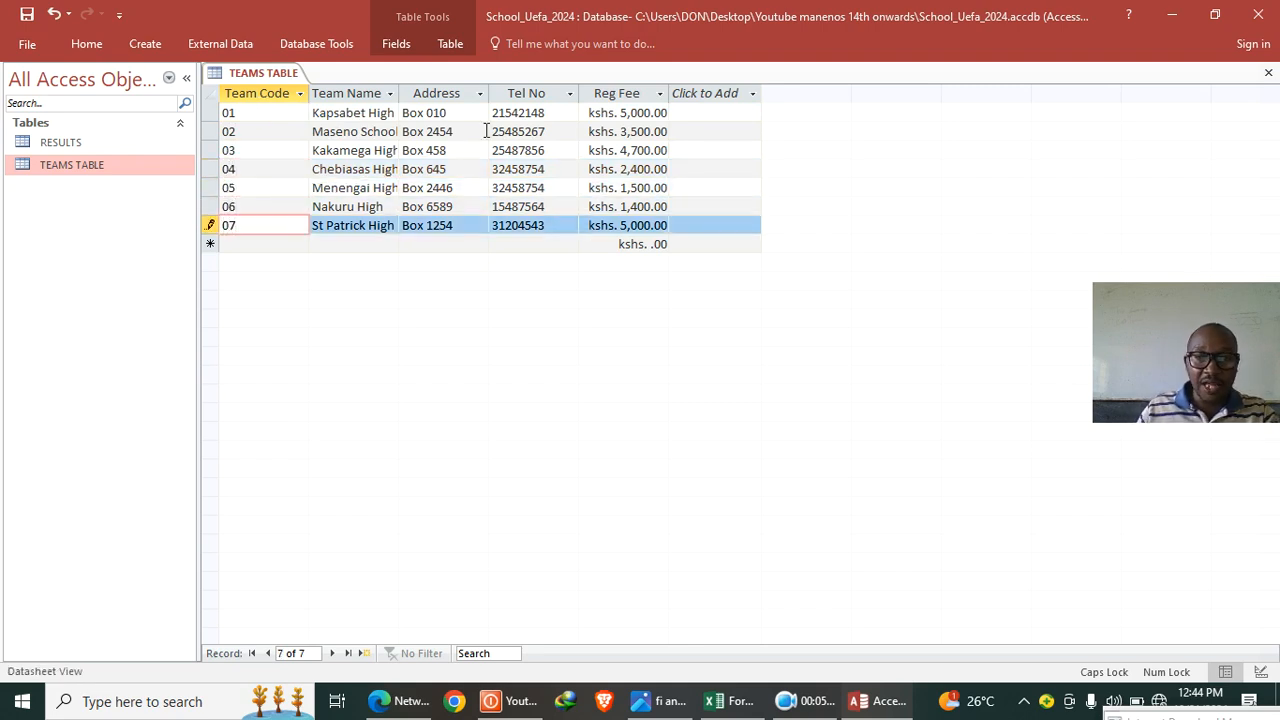
{"action": "right_click", "coordinate": [263, 73]}
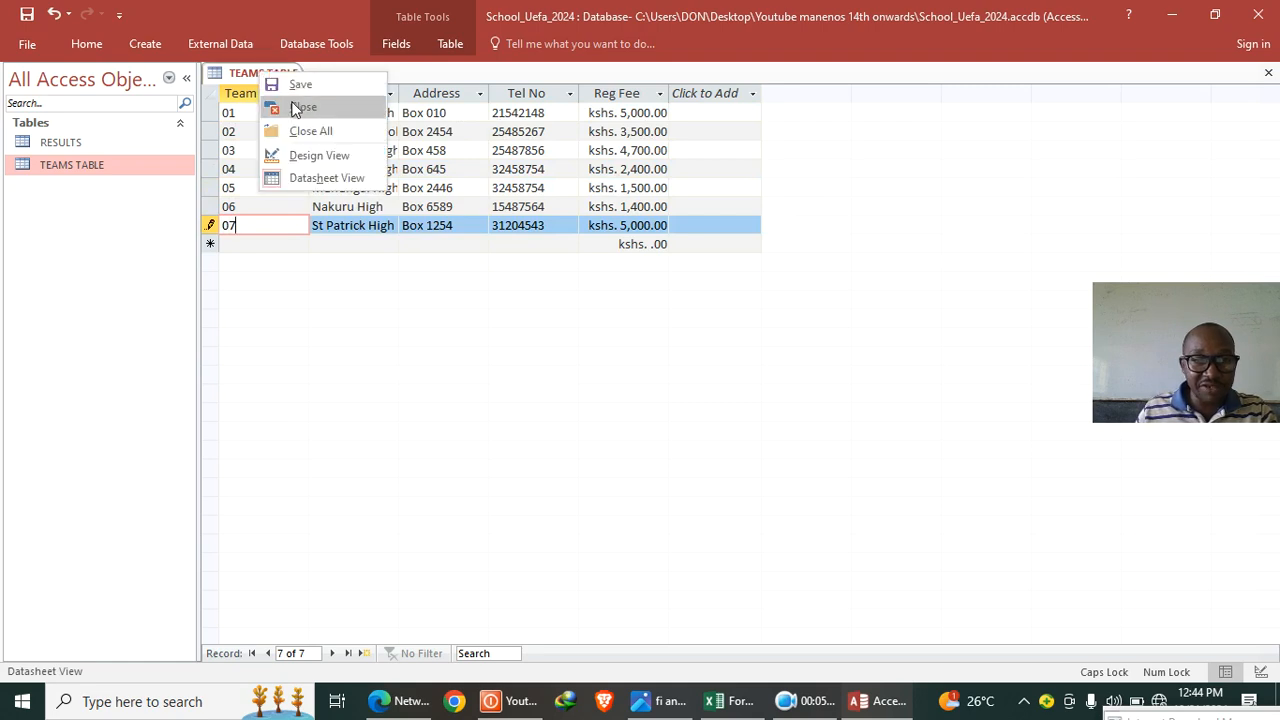
{"action": "left_click", "coordinate": [300, 107]}
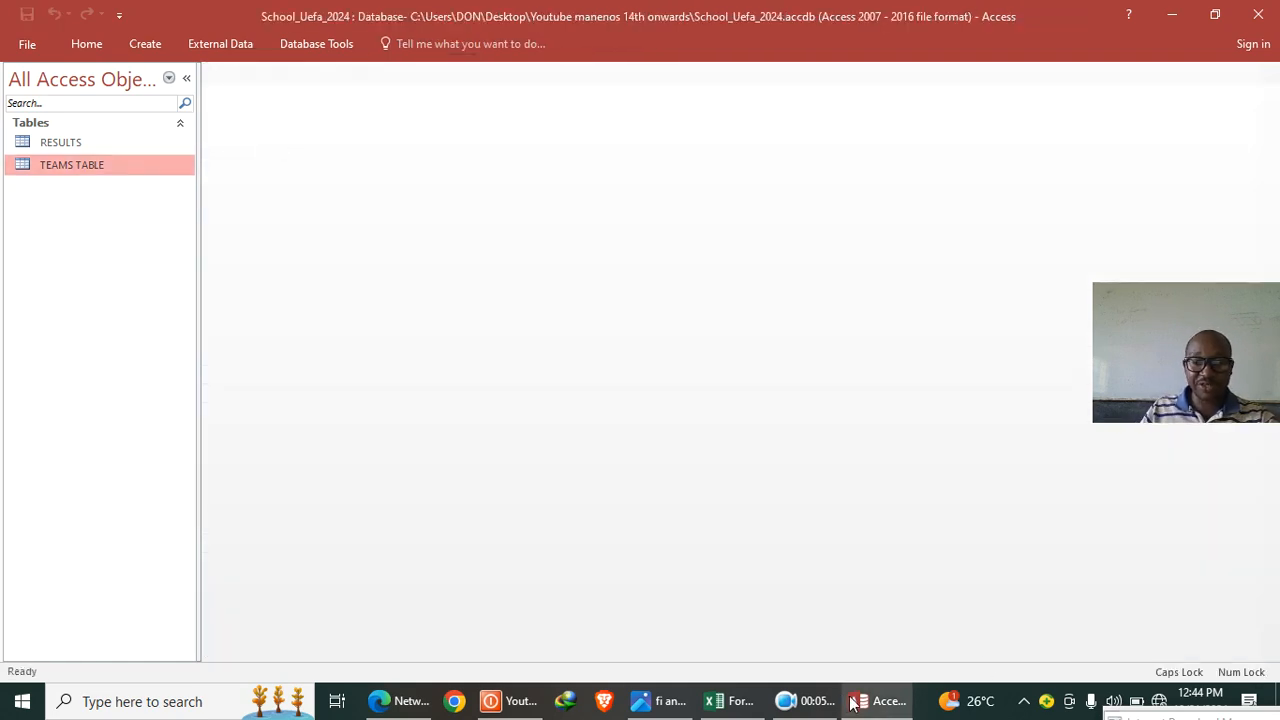
- Consult the Team Code validation requirement in the exam question image, dismissing the interrupting download manager window, and return to Access
{"action": "left_click", "coordinate": [686, 707]}
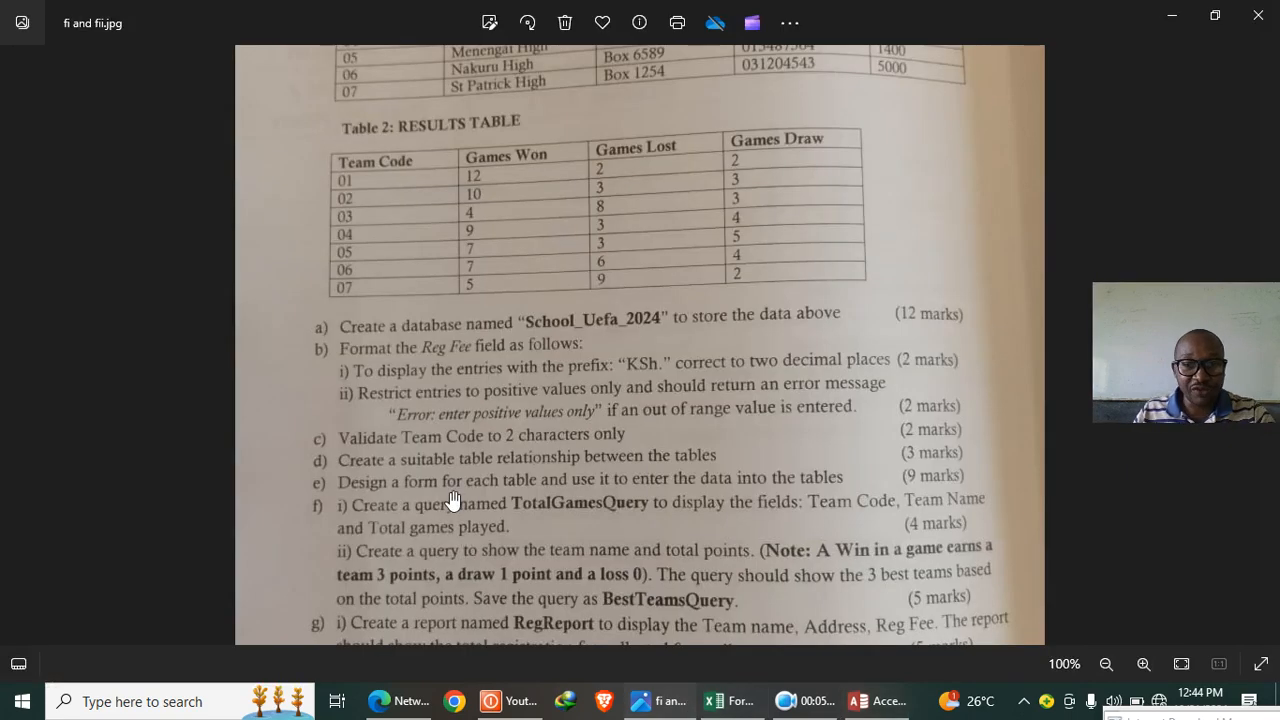
{"action": "scroll", "coordinate": [436, 470], "scroll_direction": "down", "scroll_amount": 1}
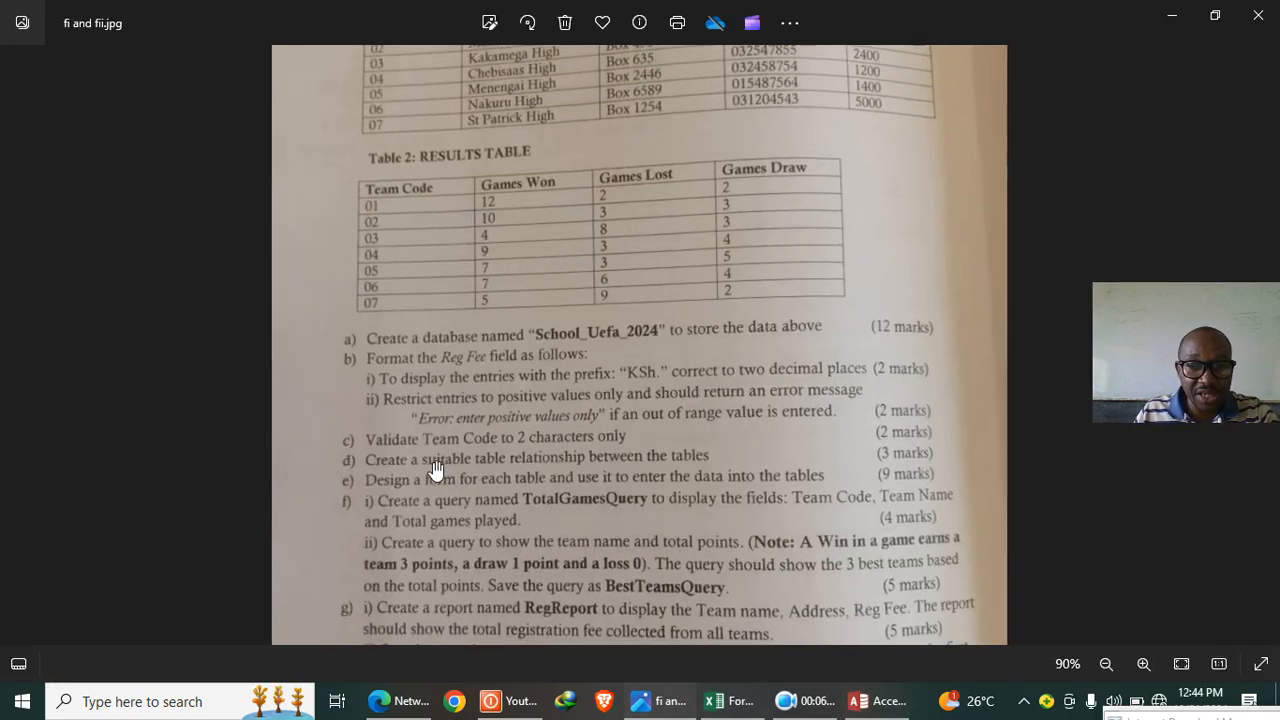
{"action": "scroll", "coordinate": [436, 470], "scroll_direction": "up", "scroll_amount": 2}
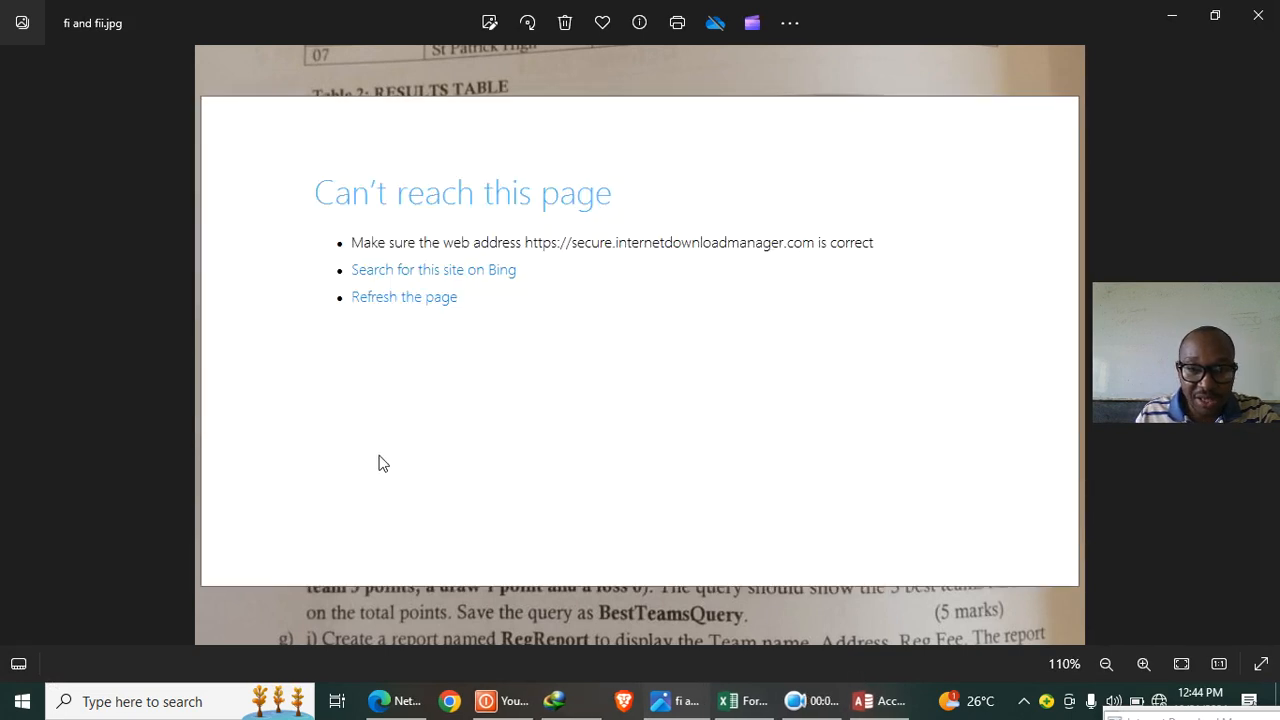
{"action": "right_click", "coordinate": [572, 709]}
{"action": "left_click", "coordinate": [562, 663]}
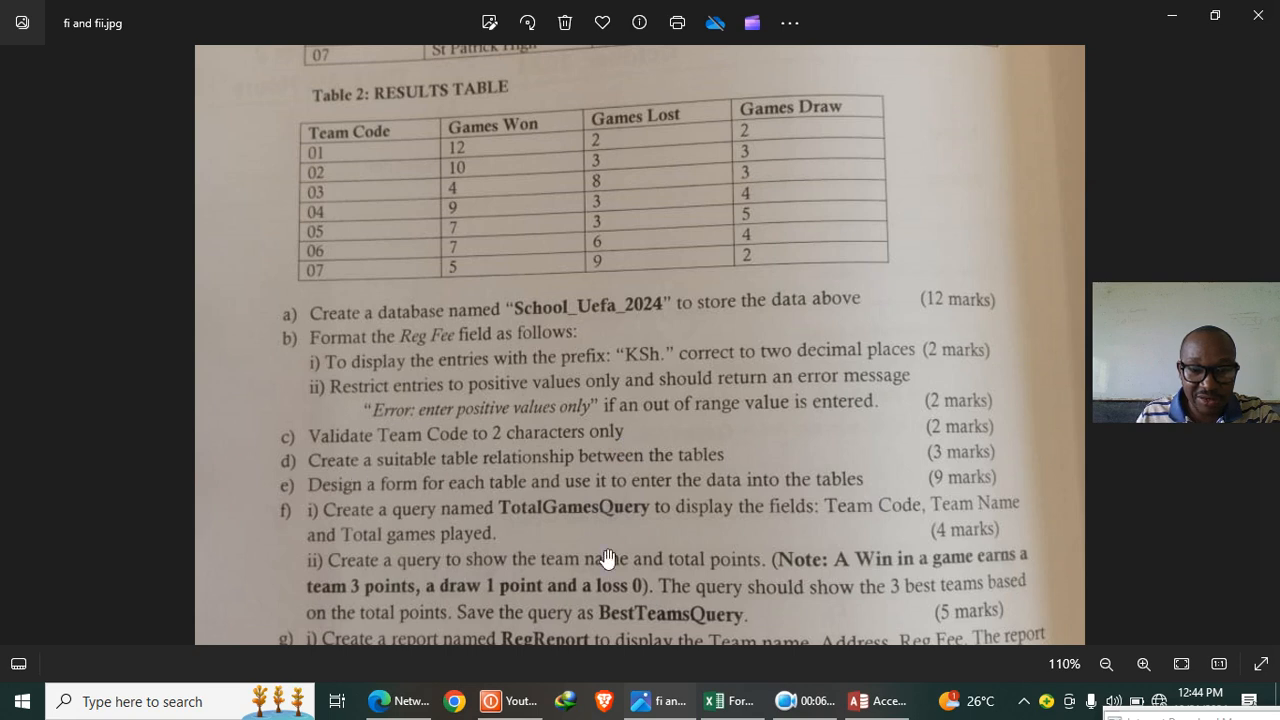
{"action": "left_click", "coordinate": [862, 701]}
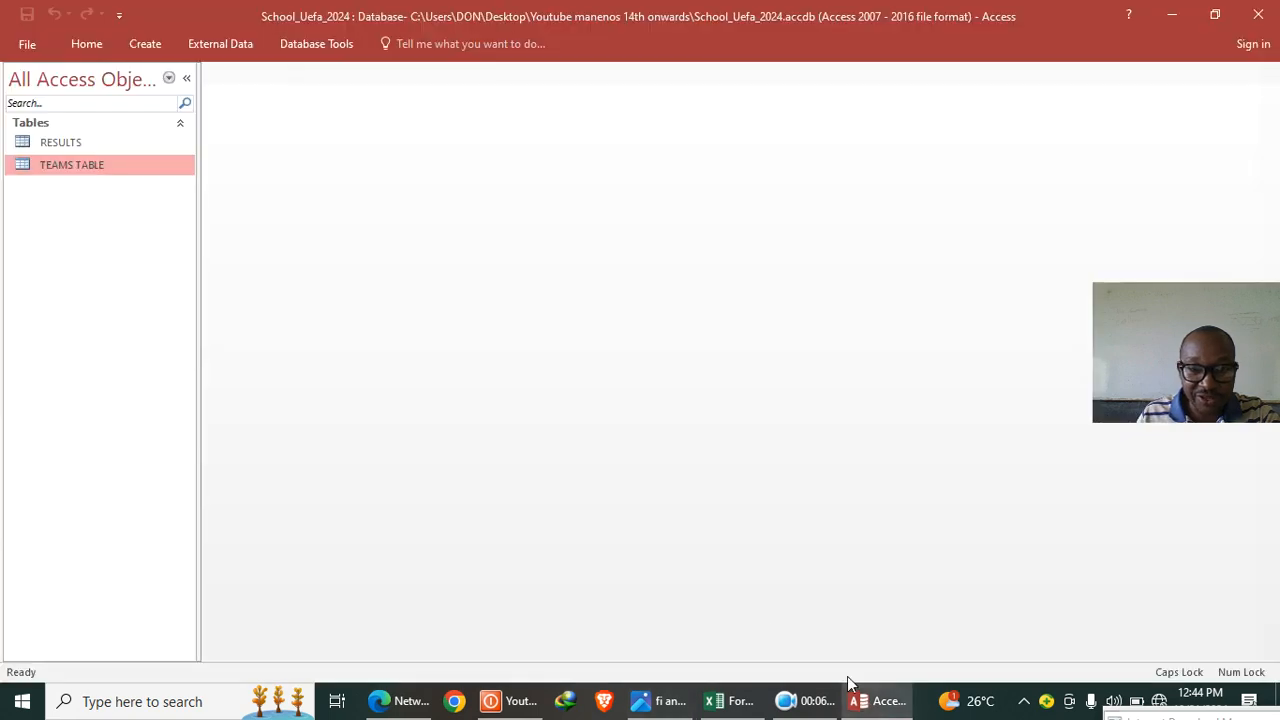
- Set the Term Code field size in RESULTS to 2, save the design accepting possible data loss, and close the table
{"action": "left_click", "coordinate": [104, 146]}
{"action": "right_click", "coordinate": [104, 146]}
{"action": "left_click", "coordinate": [168, 179]}
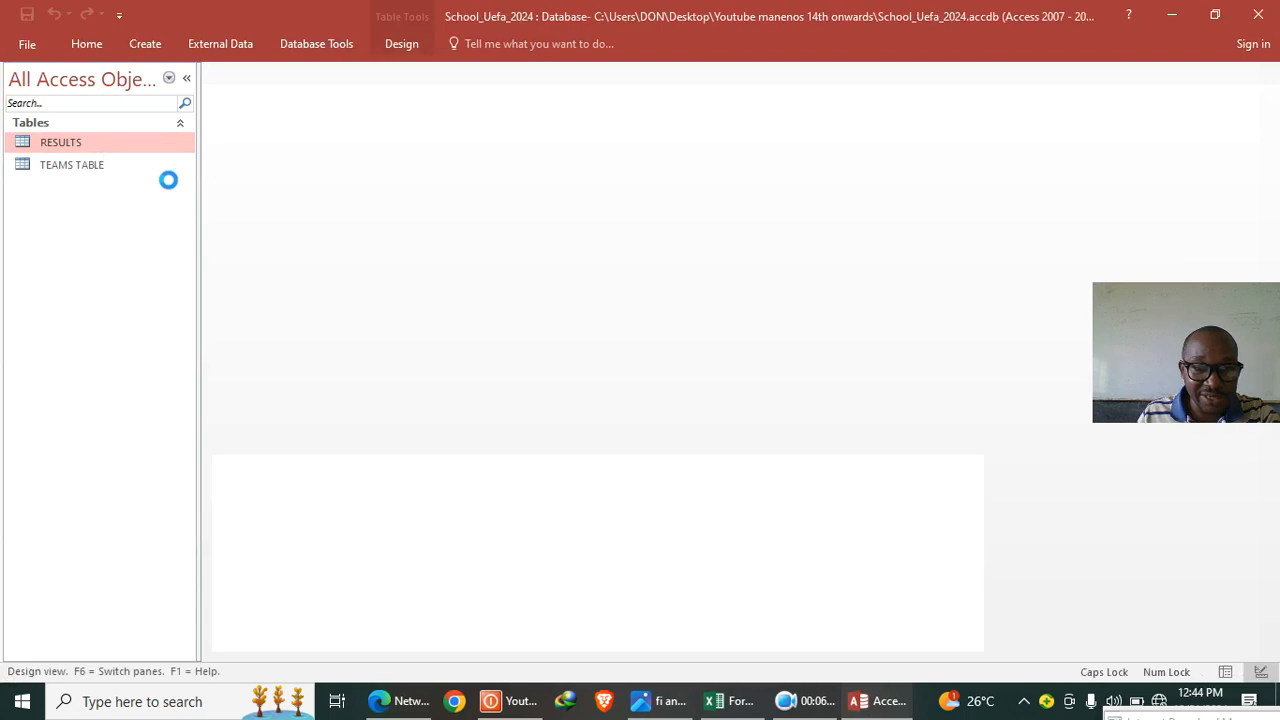
{"action": "left_click", "coordinate": [326, 111]}
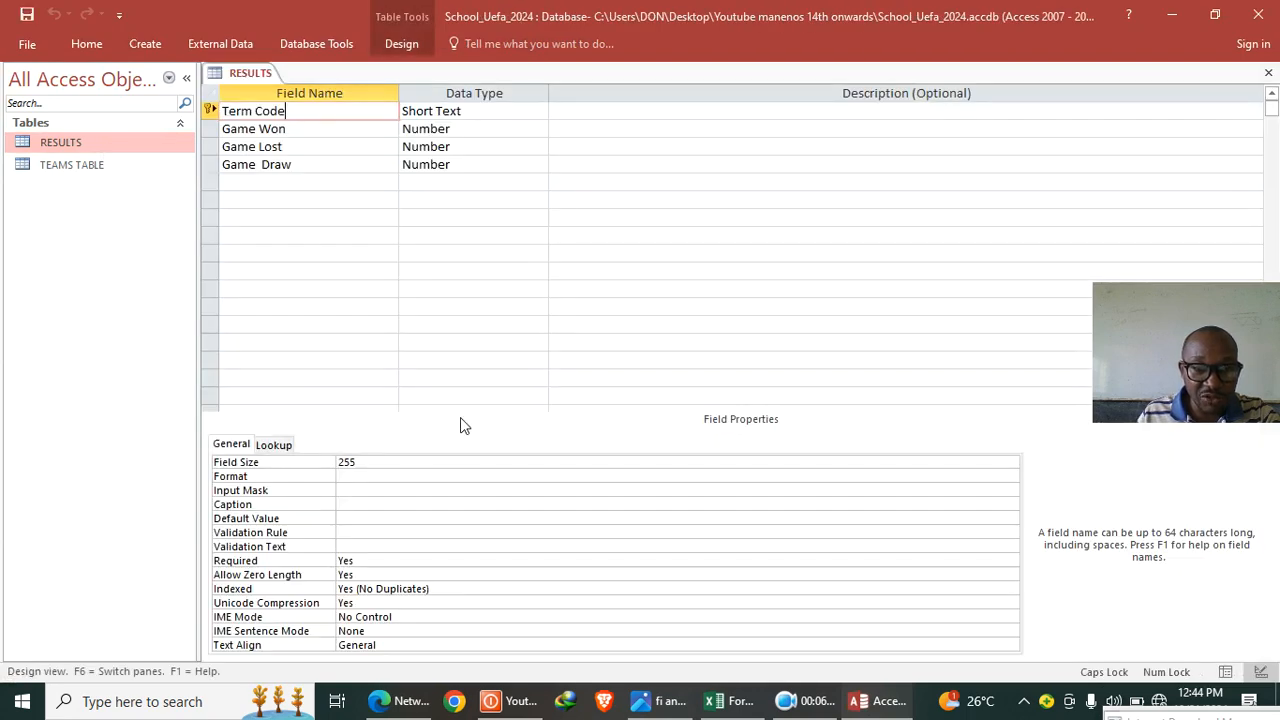
{"action": "left_click", "coordinate": [404, 463]}
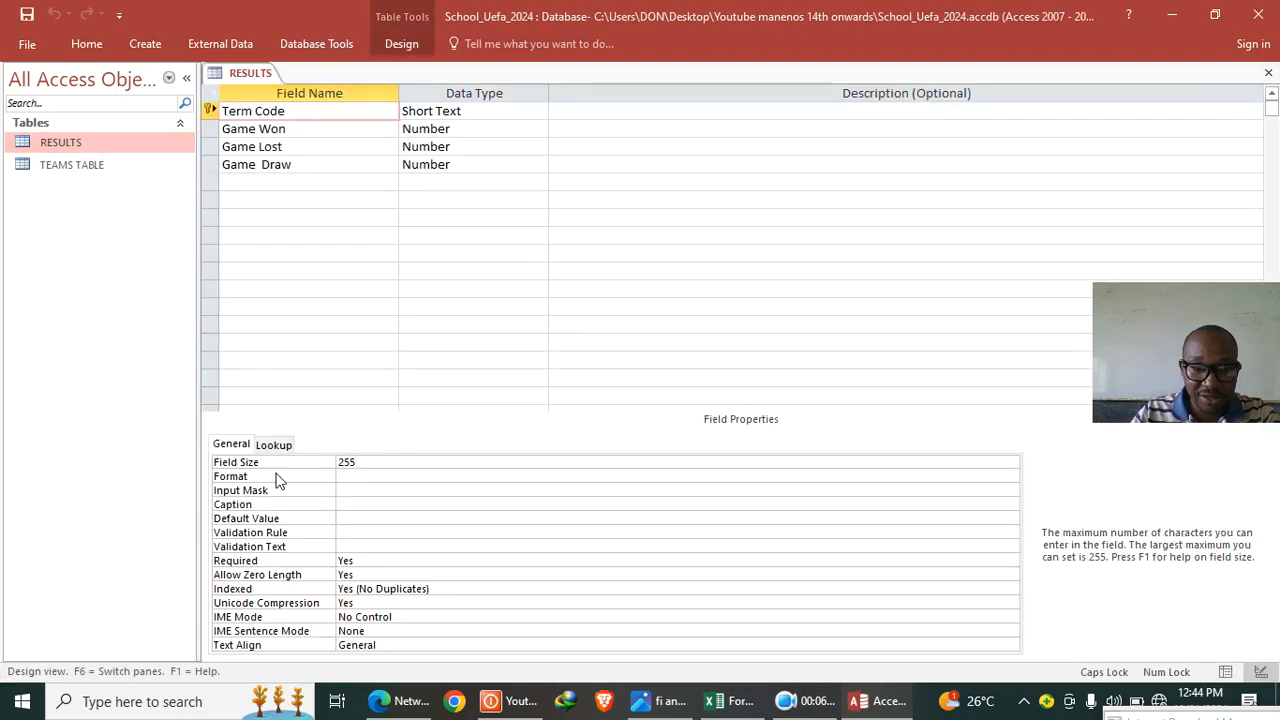
{"action": "key", "text": "BackSpace"}
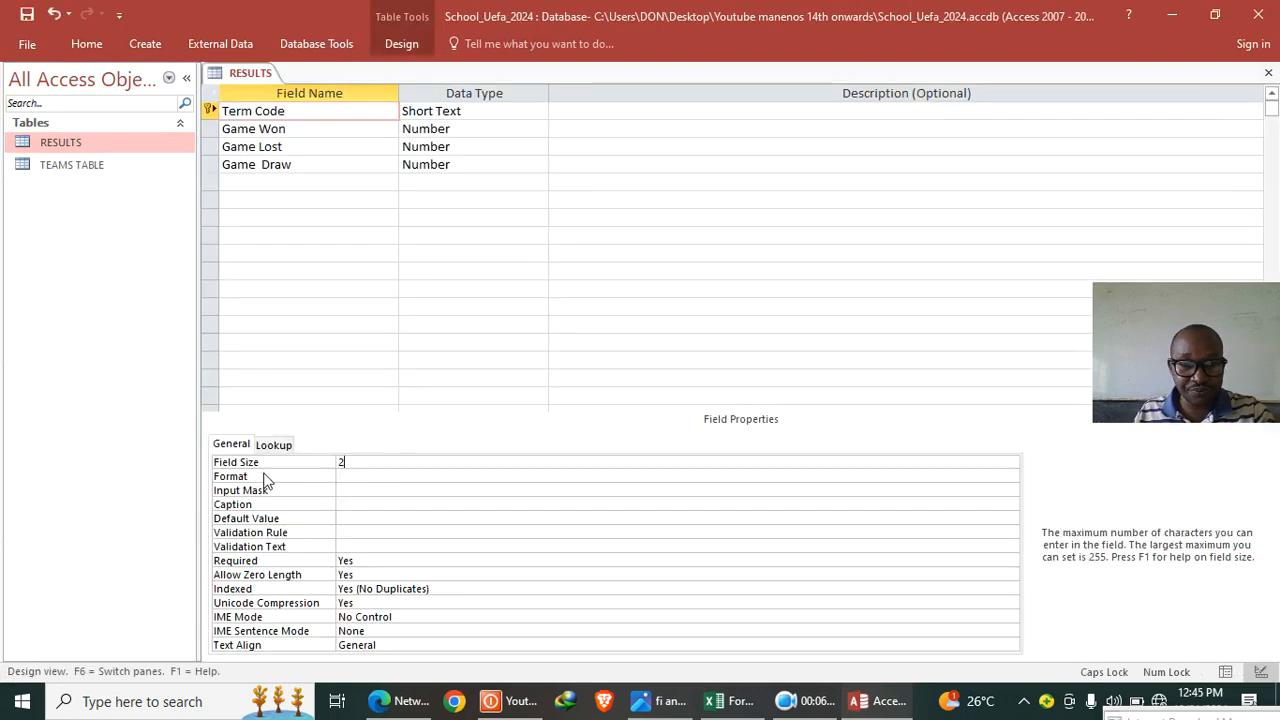
{"action": "left_click", "coordinate": [27, 14]}
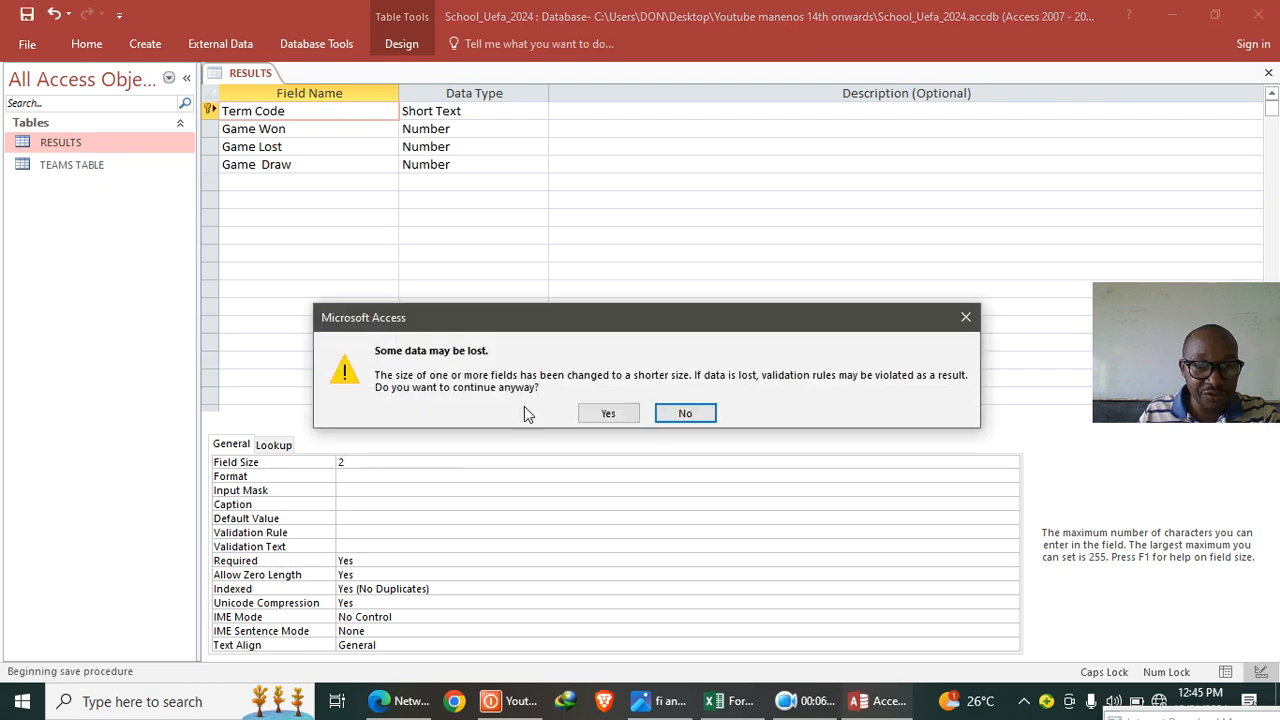
{"action": "left_click", "coordinate": [608, 413]}
{"action": "right_click", "coordinate": [250, 73]}
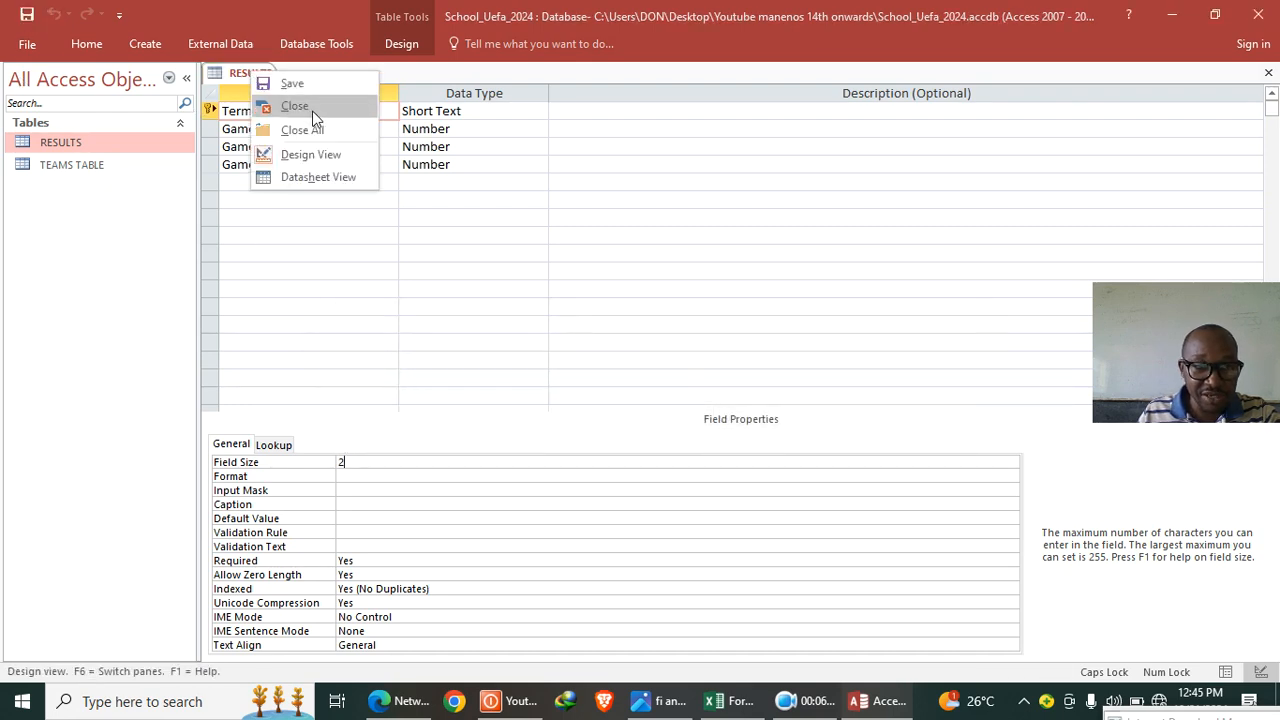
{"action": "left_click", "coordinate": [290, 106]}
- Set the Team Code field size in TEAMS TABLE to 2, save accepting possible data loss, and show the table's records
{"action": "right_click", "coordinate": [112, 170]}
{"action": "left_click", "coordinate": [177, 206]}
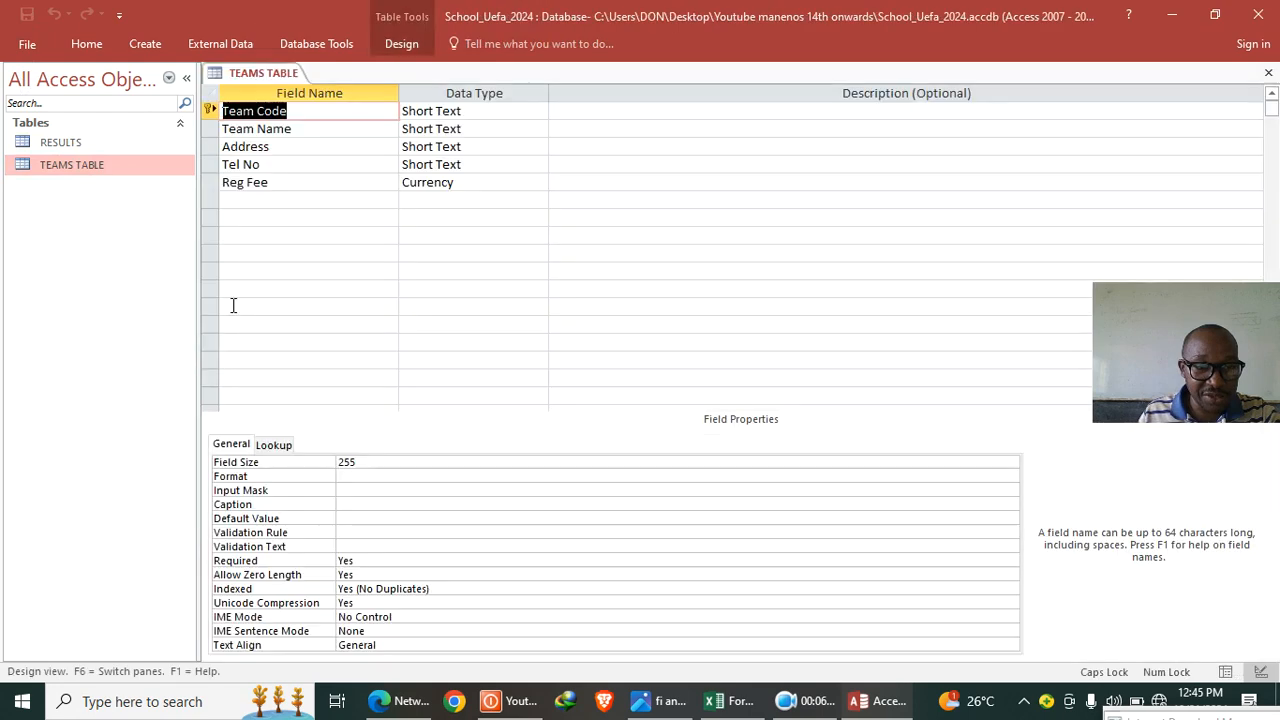
{"action": "left_click", "coordinate": [309, 458]}
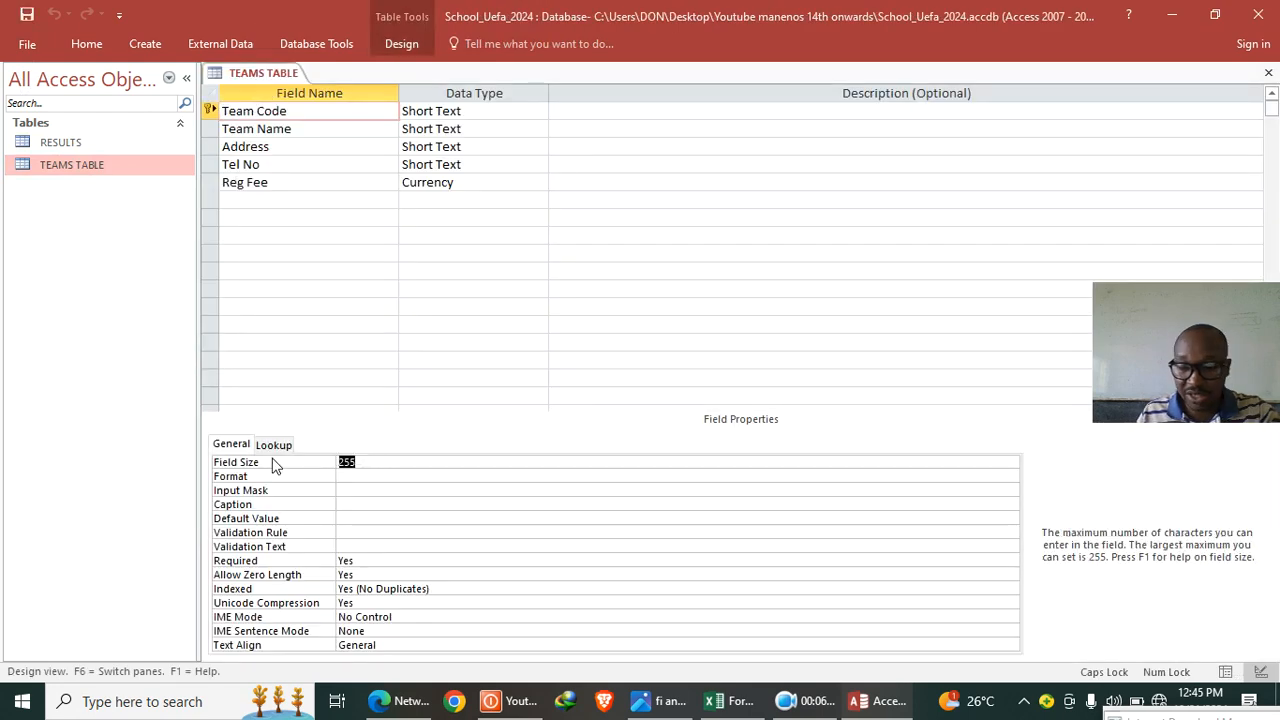
{"action": "type", "text": "2"}
{"action": "left_click", "coordinate": [27, 14]}
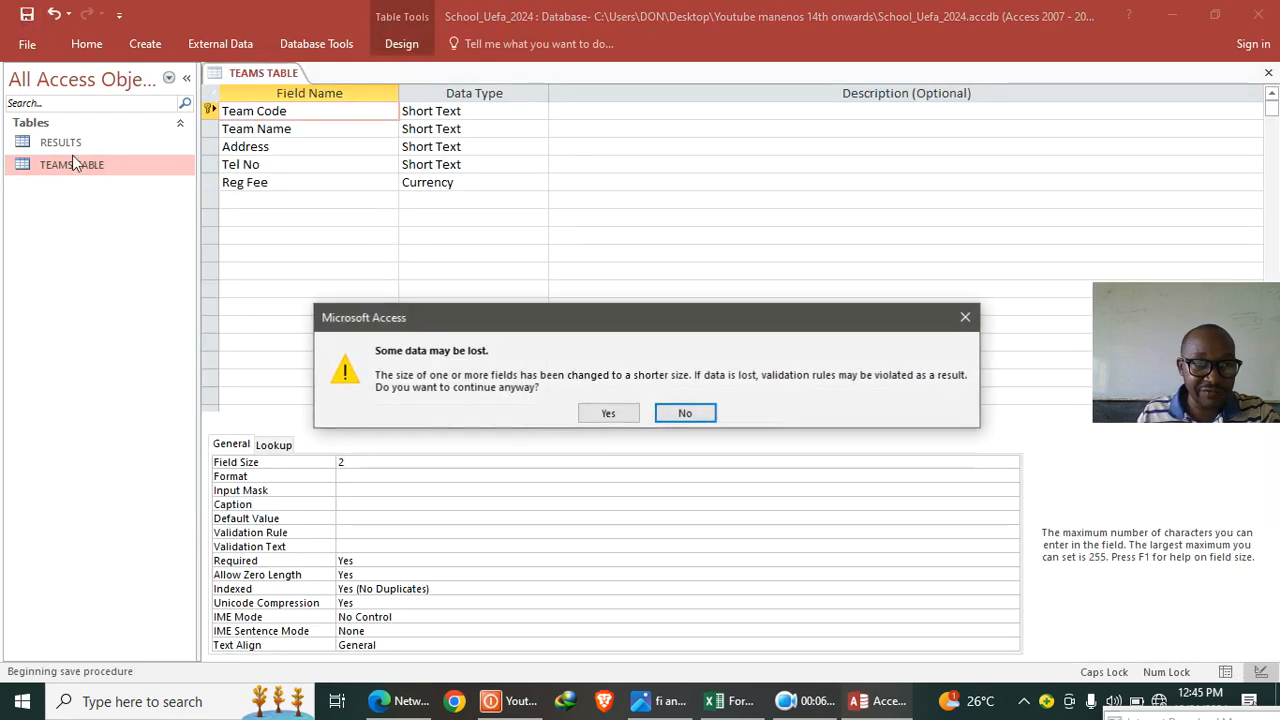
{"action": "left_click", "coordinate": [616, 414]}
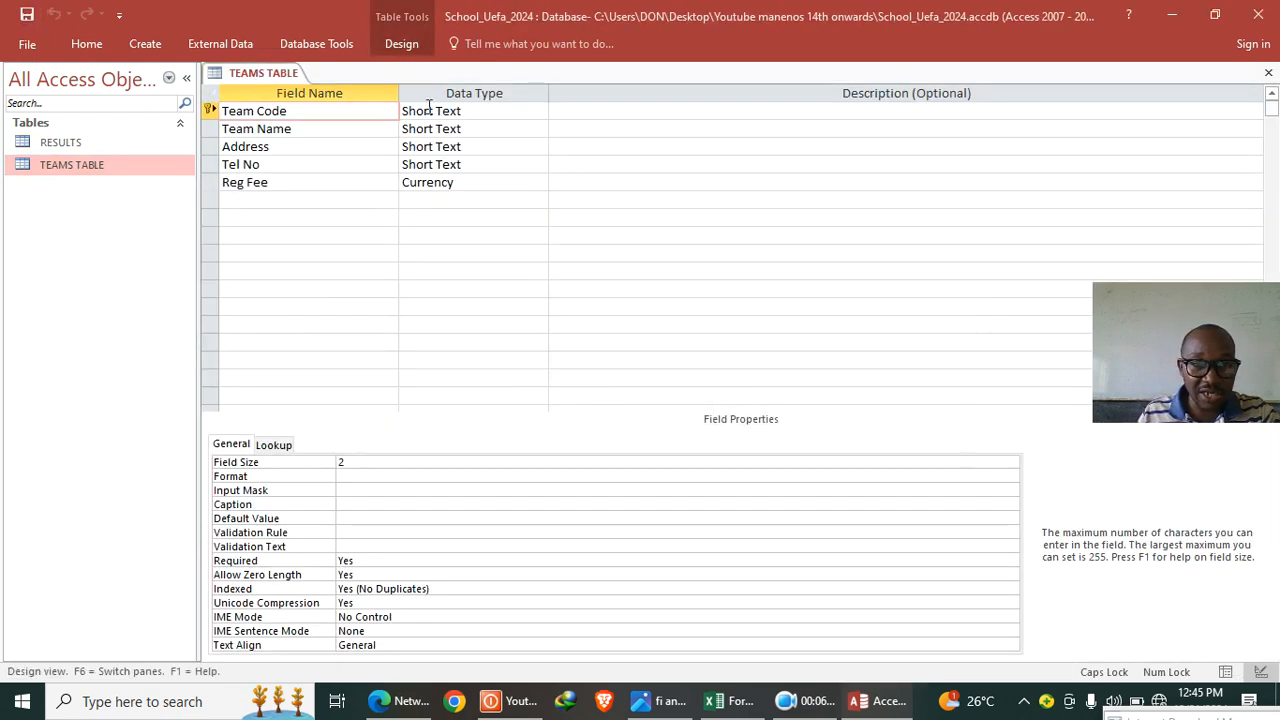
{"action": "left_click", "coordinate": [80, 41]}
{"action": "left_click", "coordinate": [22, 100]}
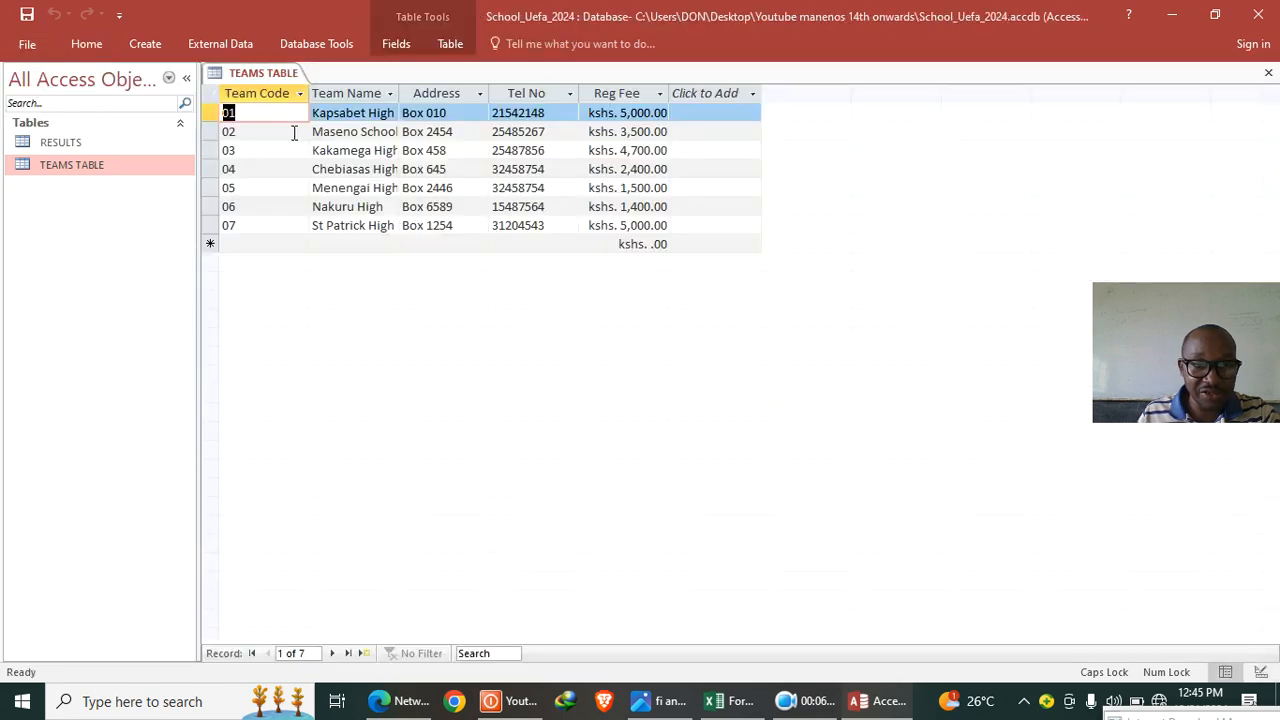
- Try entering 11100 in the Team Name of the first record and discard the edit
{"action": "left_click", "coordinate": [248, 114]}
{"action": "key", "text": "Tab"}
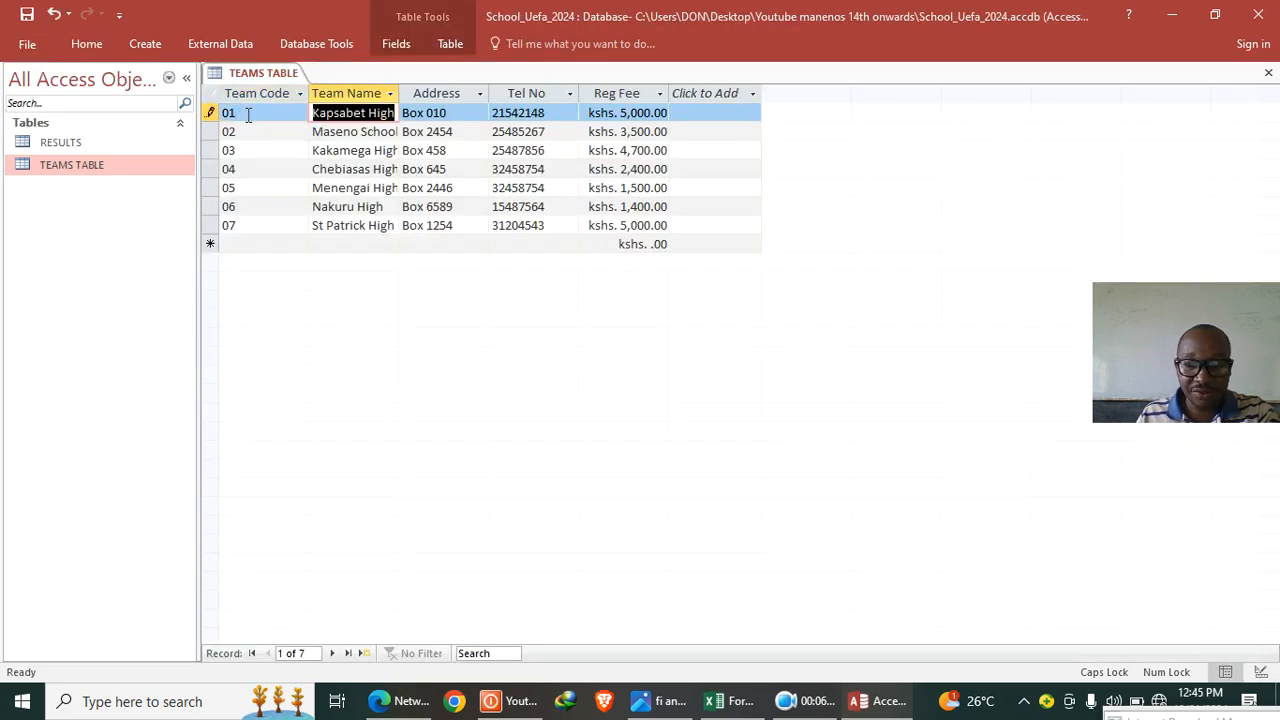
{"action": "type", "text": "11100"}
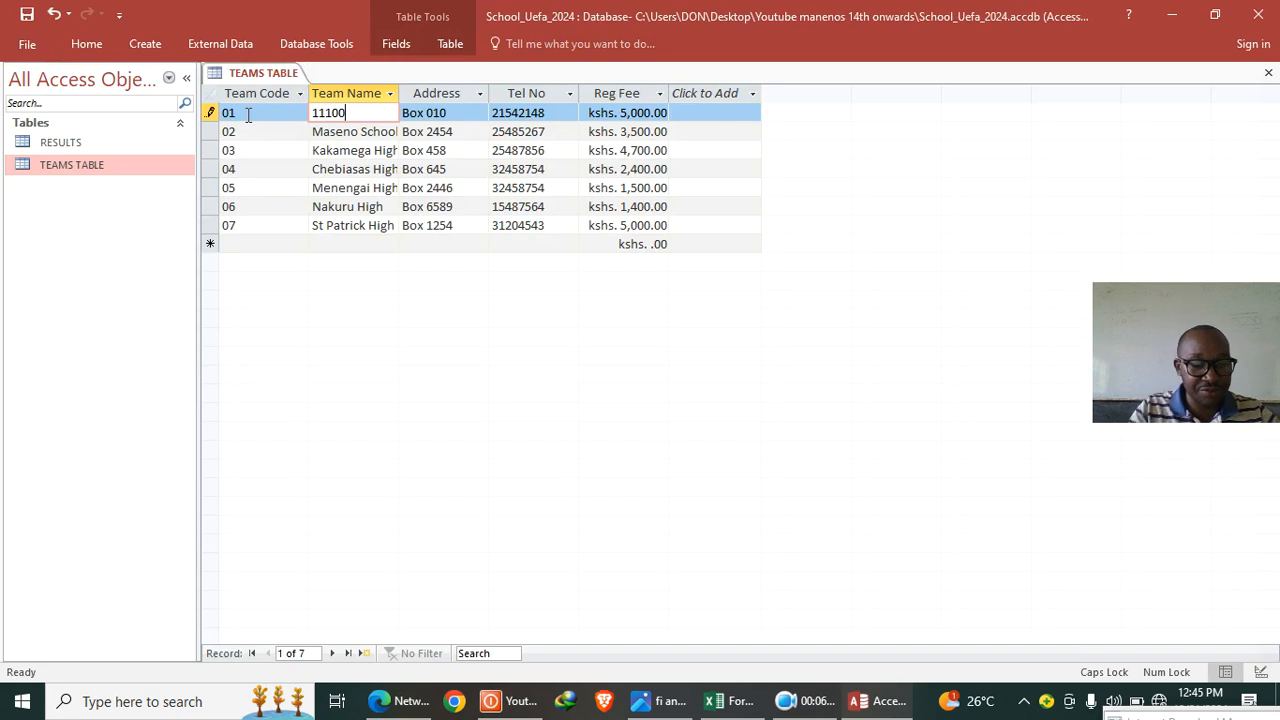
{"action": "key", "text": "Escape"}
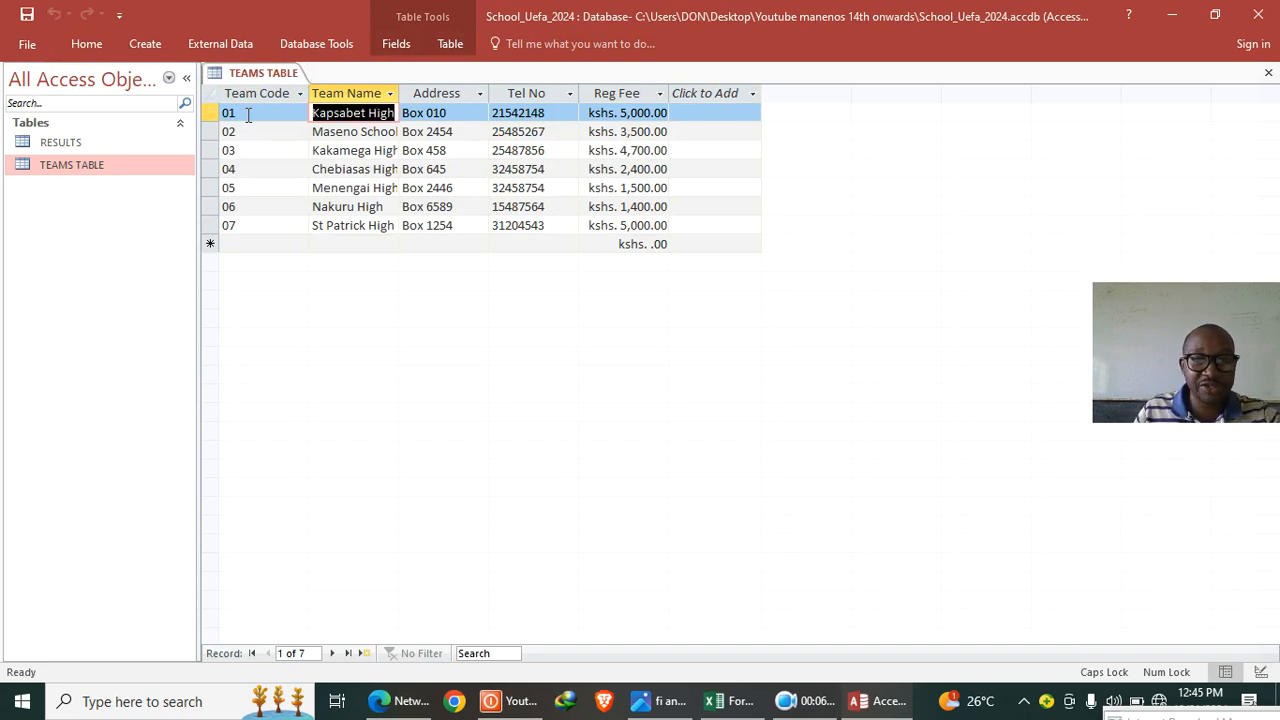
- Review the exam question's remaining tasks against the TEAMS TABLE records in Access and the team data on Sheet2 in Excel
{"action": "left_click", "coordinate": [668, 702]}
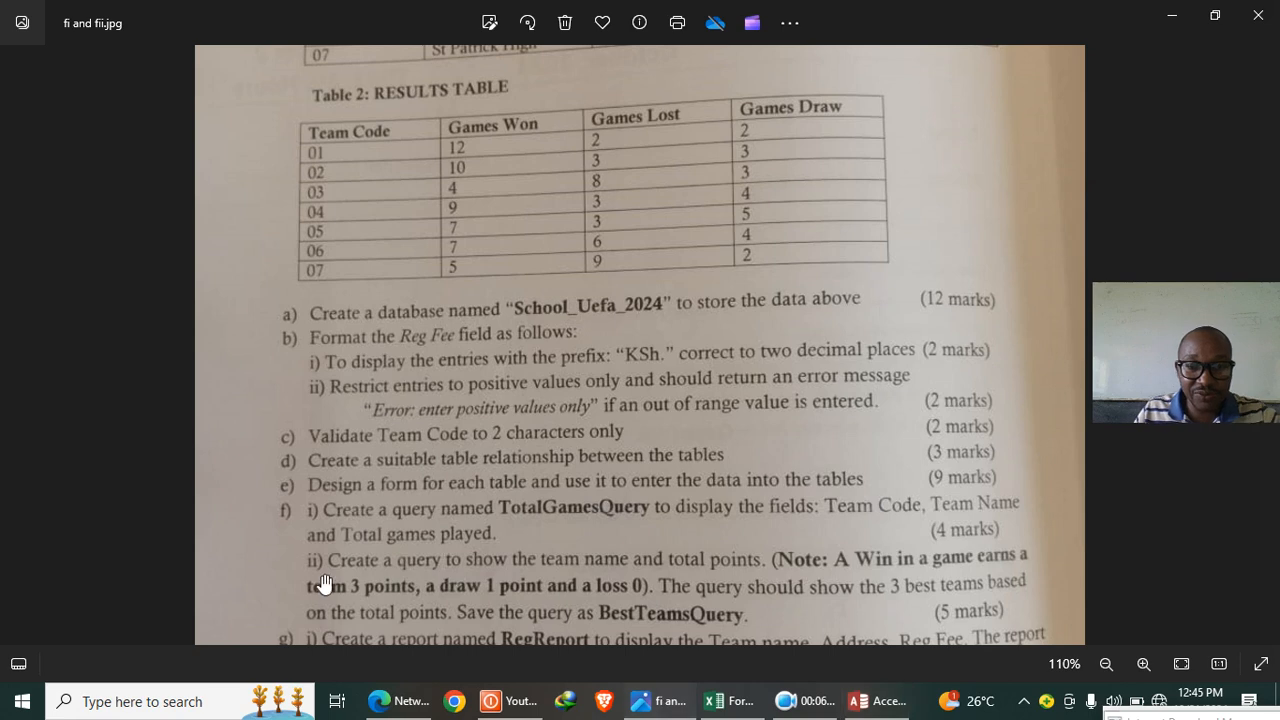
{"action": "scroll", "coordinate": [508, 463], "scroll_direction": "down", "scroll_amount": 1}
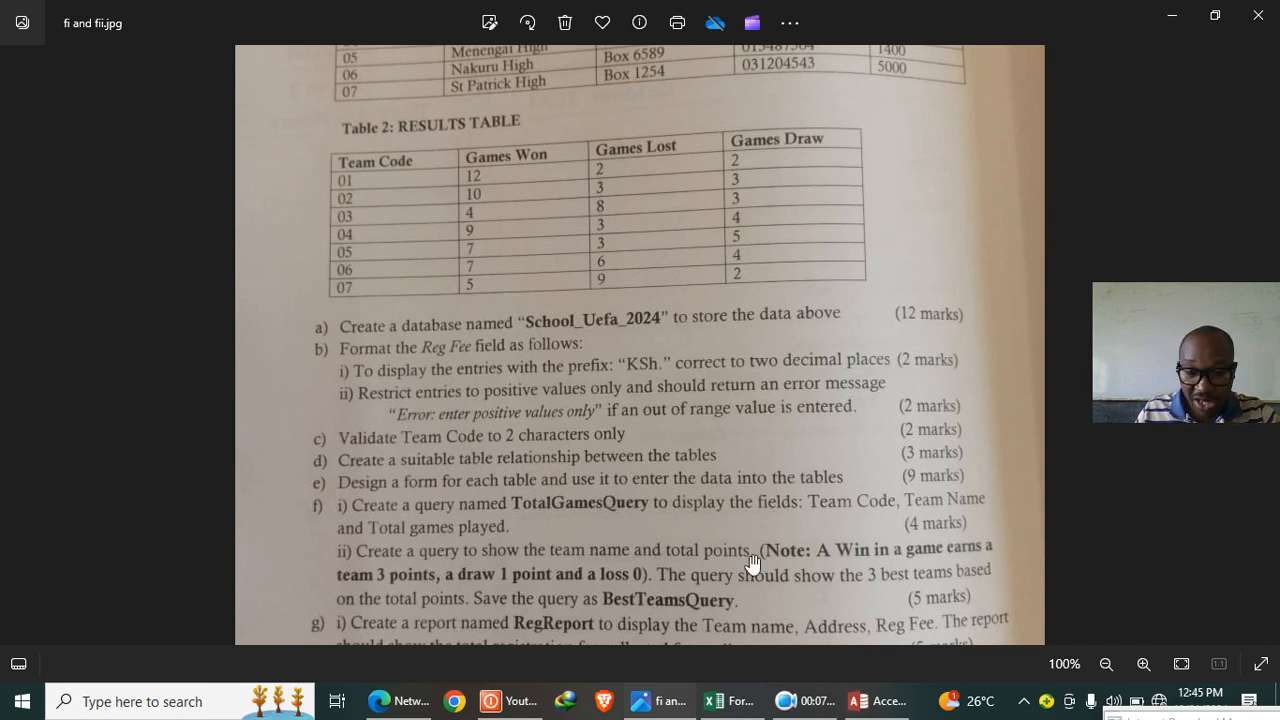
{"action": "left_click", "coordinate": [876, 700]}
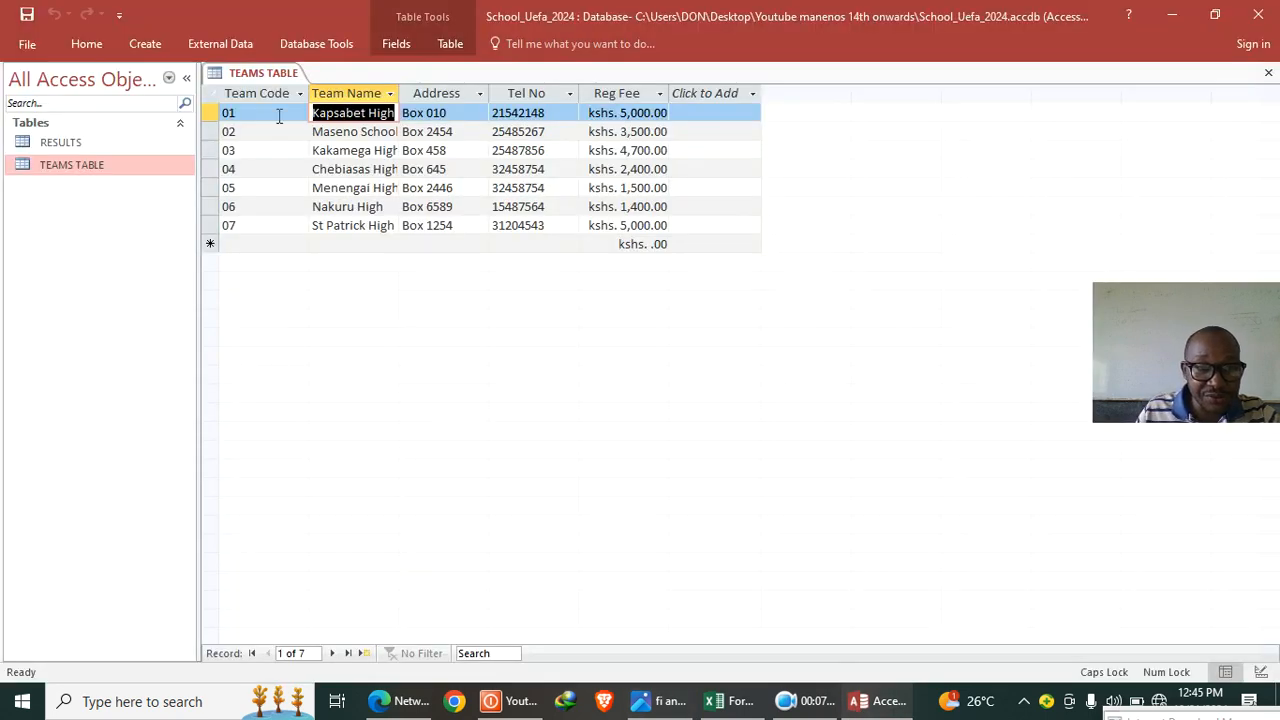
{"action": "left_click", "coordinate": [662, 700]}
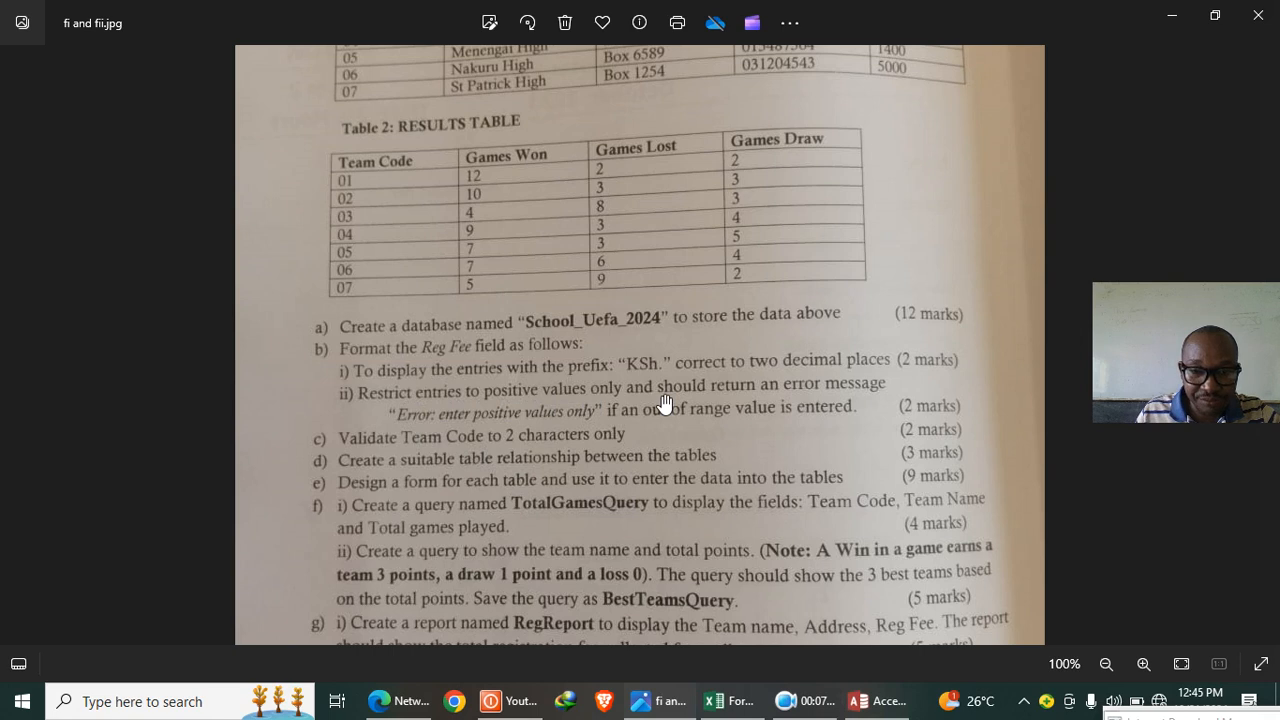
{"action": "left_click", "coordinate": [824, 712]}
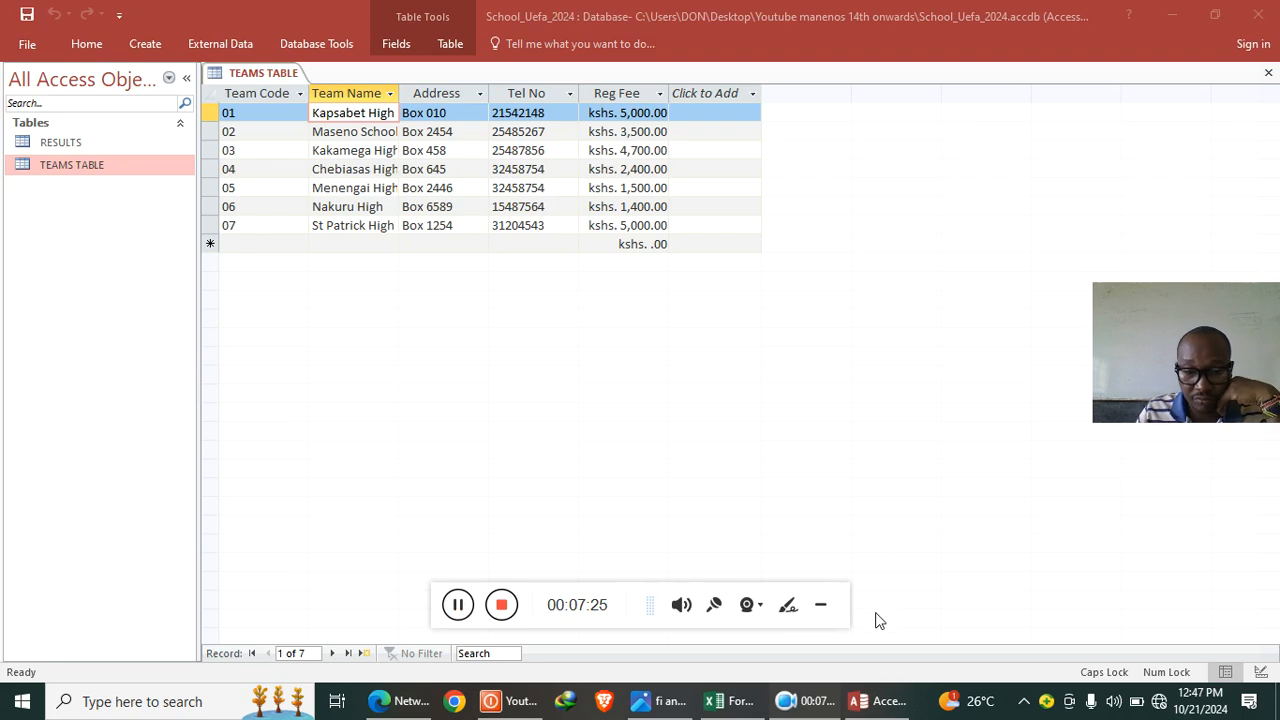
{"action": "left_click", "coordinate": [821, 605]}
{"action": "left_click", "coordinate": [660, 701]}
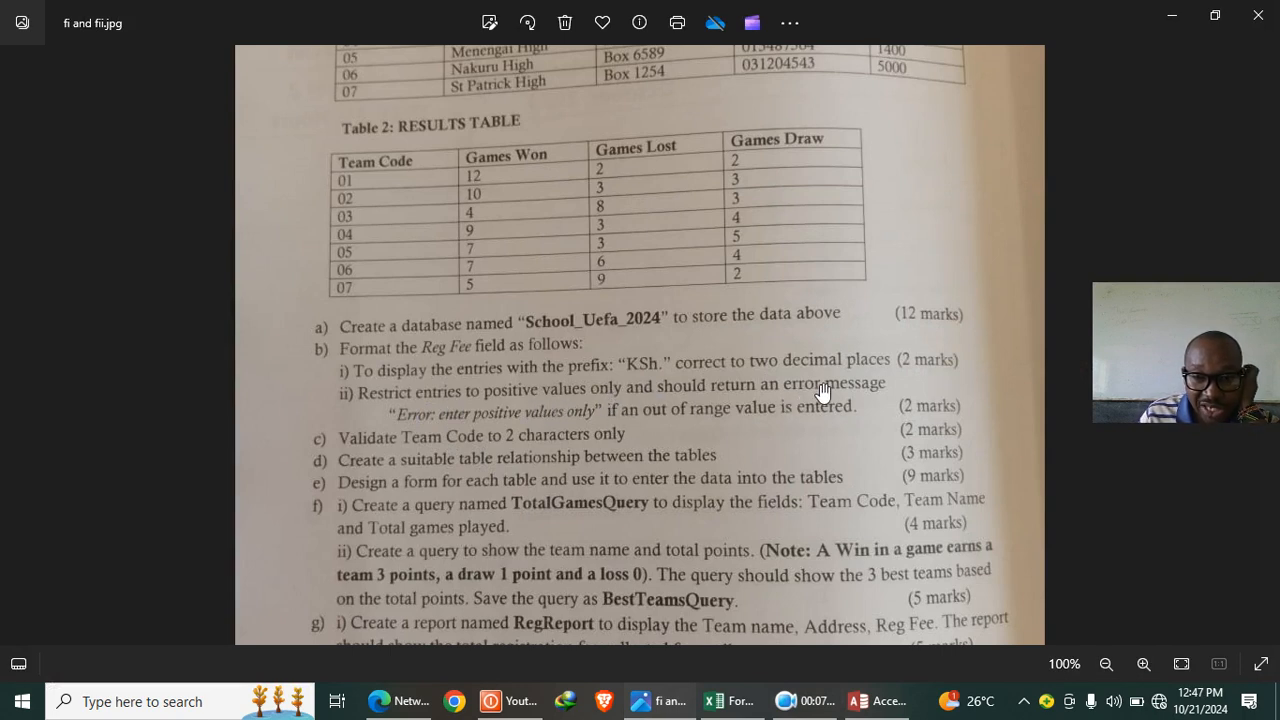
{"action": "left_click", "coordinate": [872, 700]}
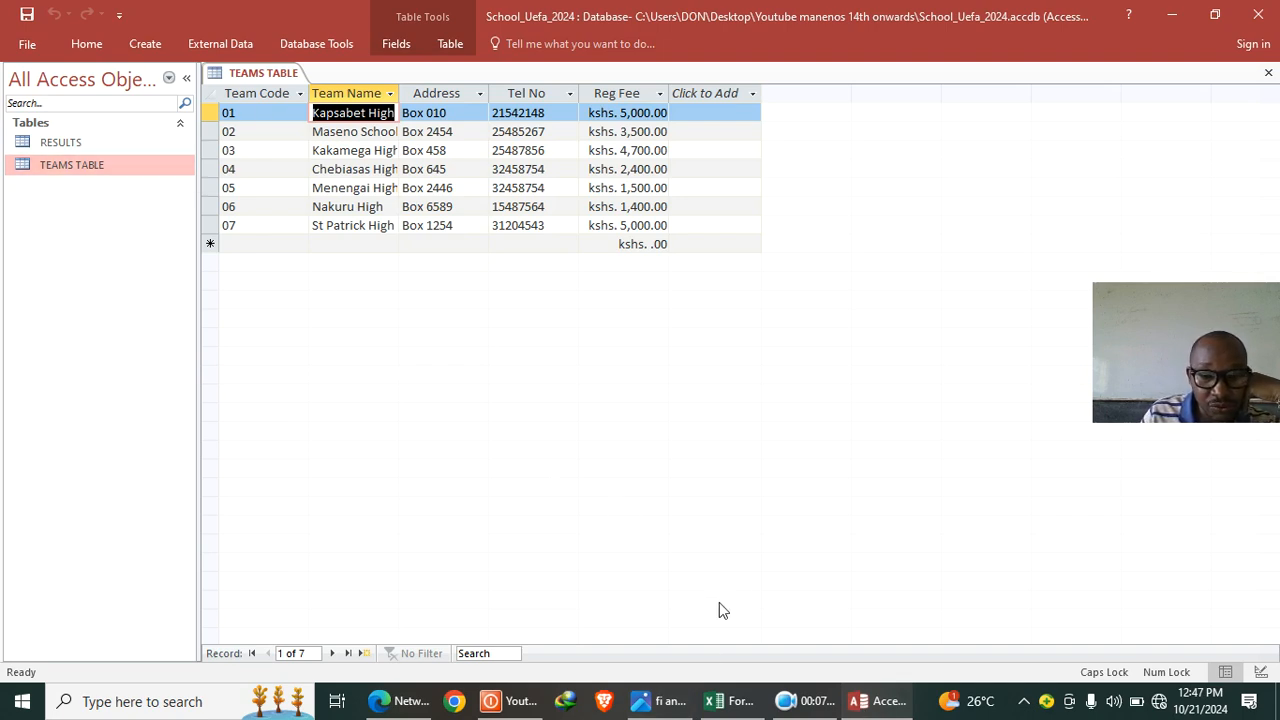
{"action": "left_click", "coordinate": [660, 700]}
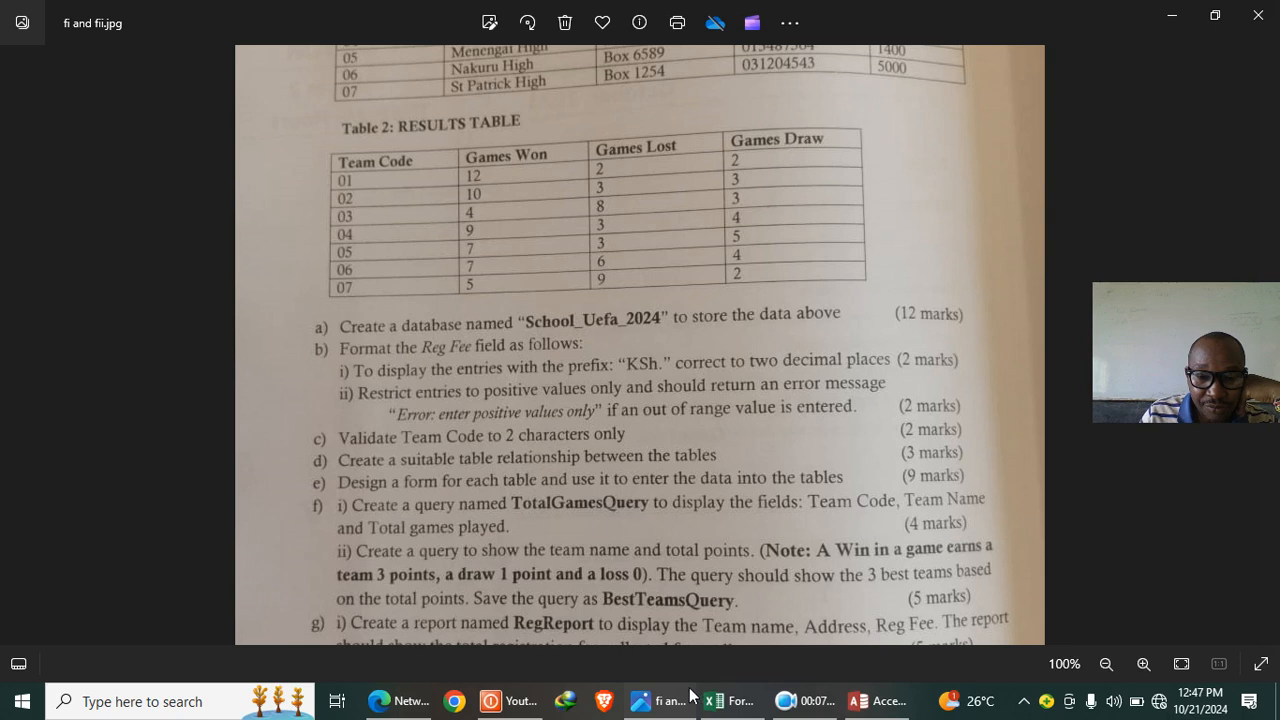
{"action": "left_click", "coordinate": [727, 701]}
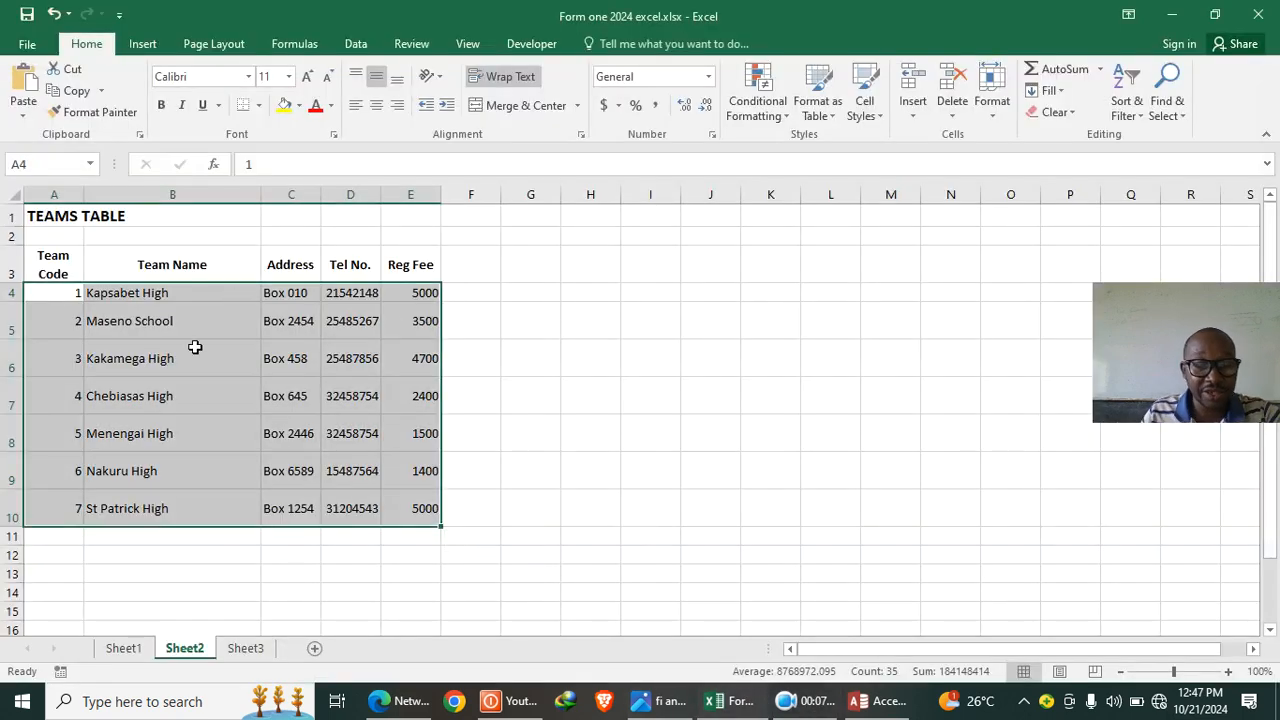
{"action": "left_click", "coordinate": [876, 701]}
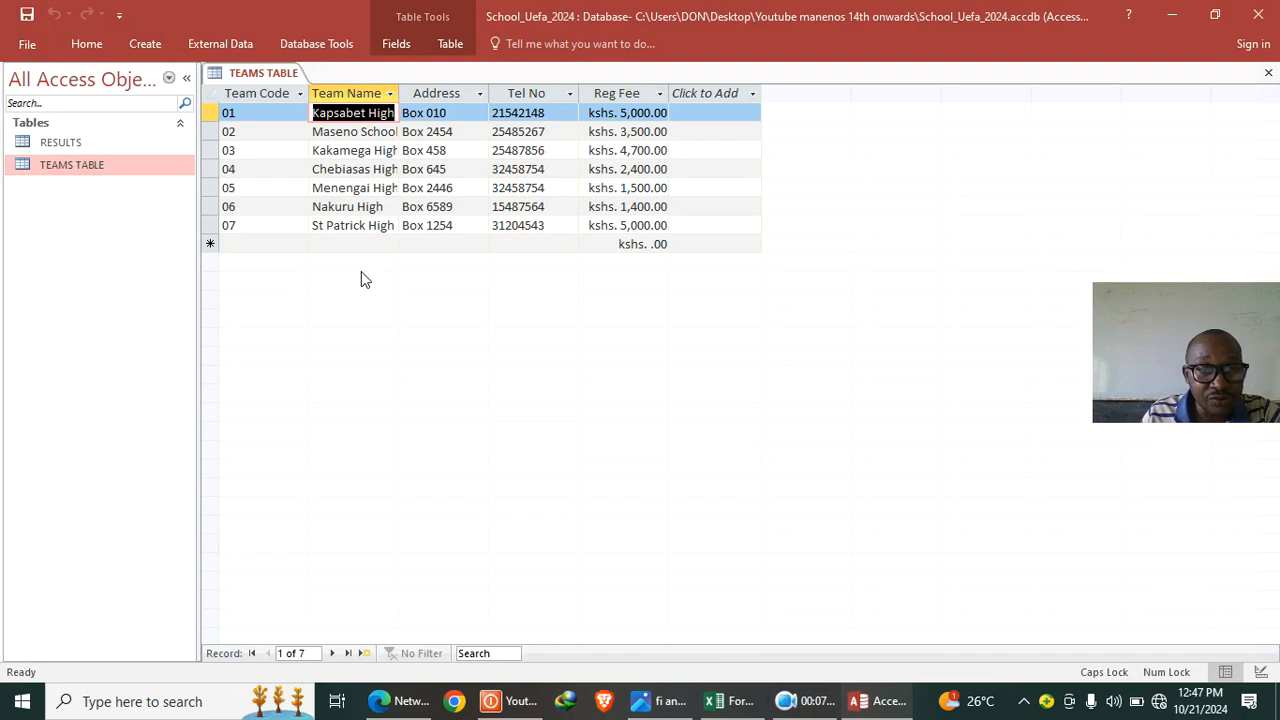
- In the design of RESULTS, give Game Won the validation rule >=0 and the validation text "Error: enter positive values only"
{"action": "right_click", "coordinate": [103, 149]}
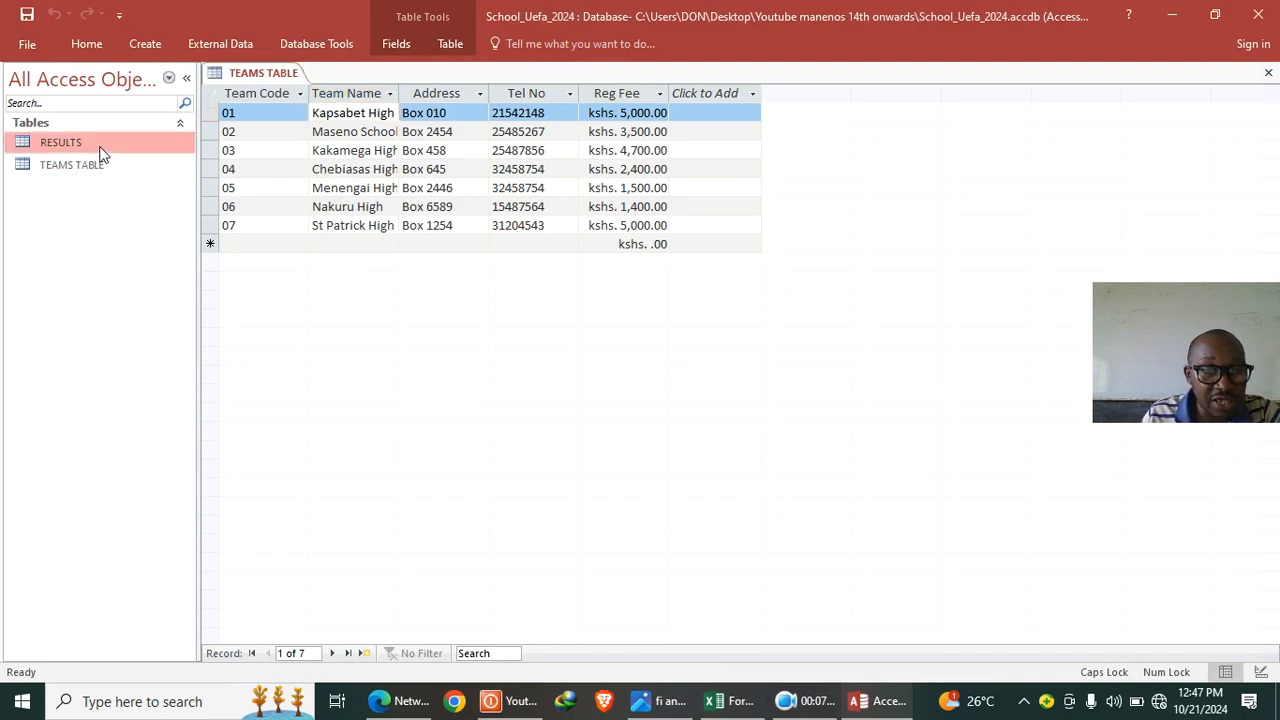
{"action": "left_click", "coordinate": [160, 182]}
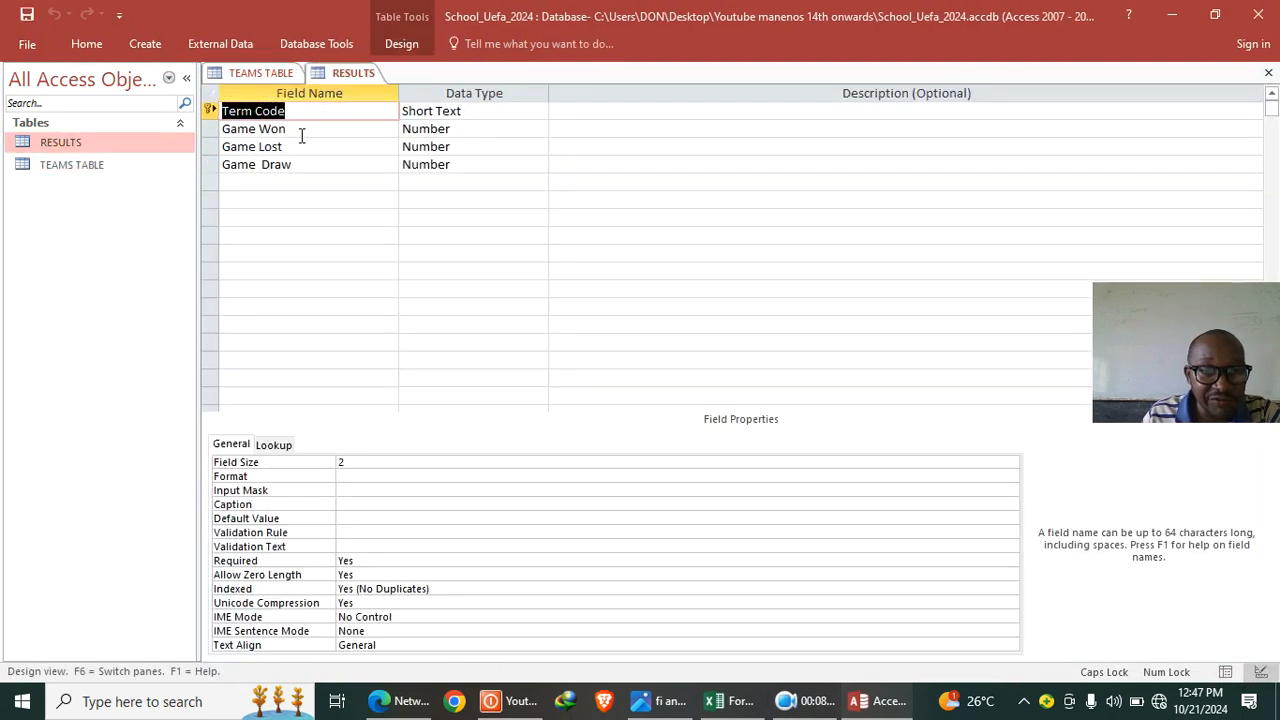
{"action": "left_click", "coordinate": [459, 128]}
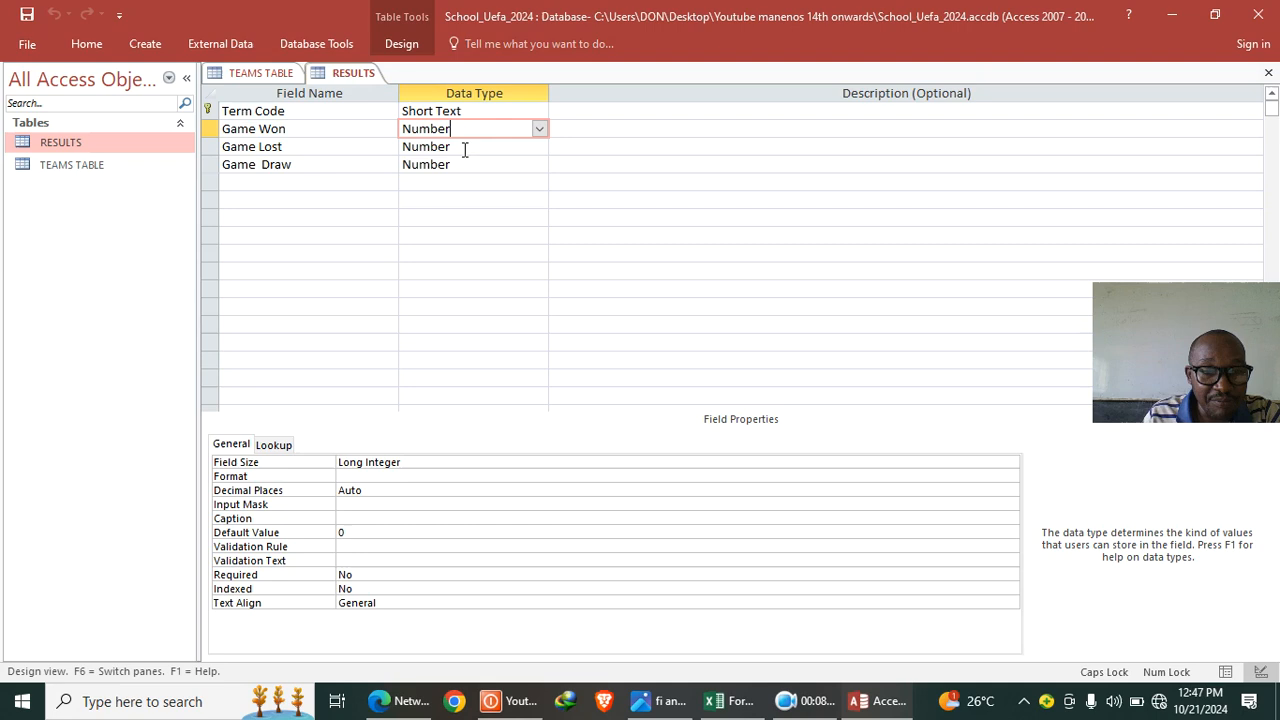
{"action": "left_click", "coordinate": [351, 547]}
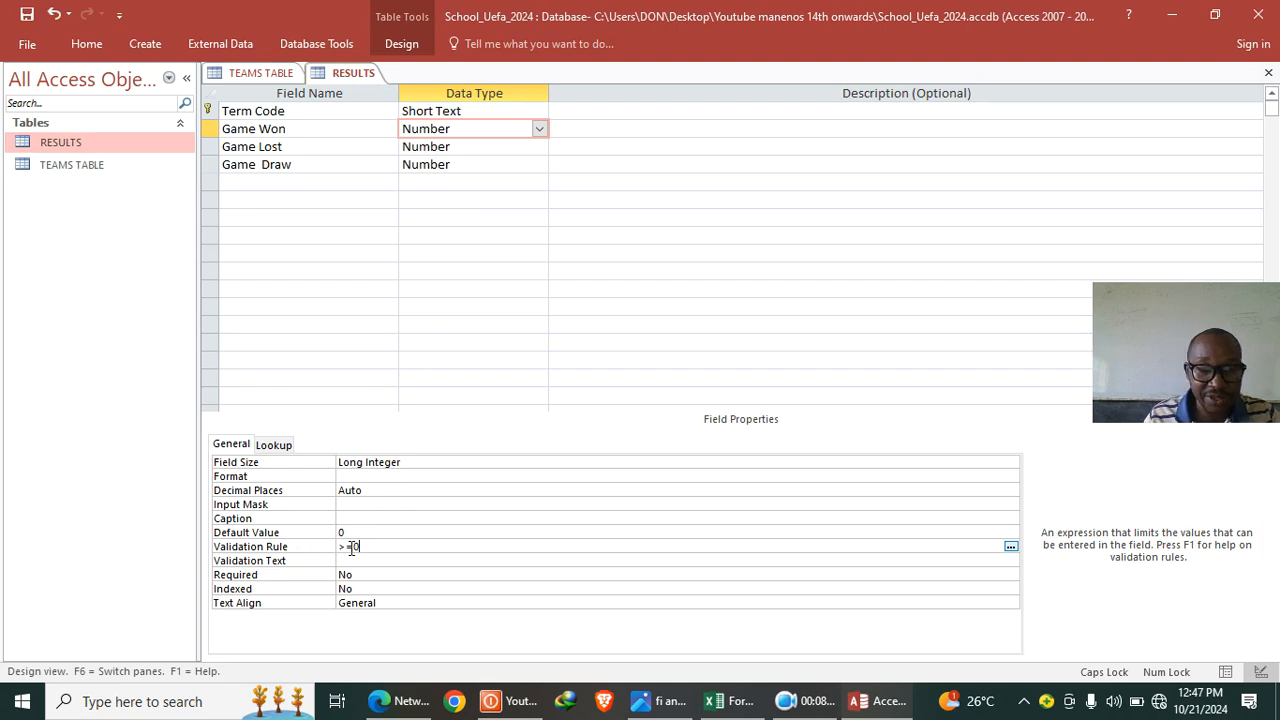
{"action": "left_click", "coordinate": [359, 562]}
{"action": "type", "text": "Error: enter positive values only"}
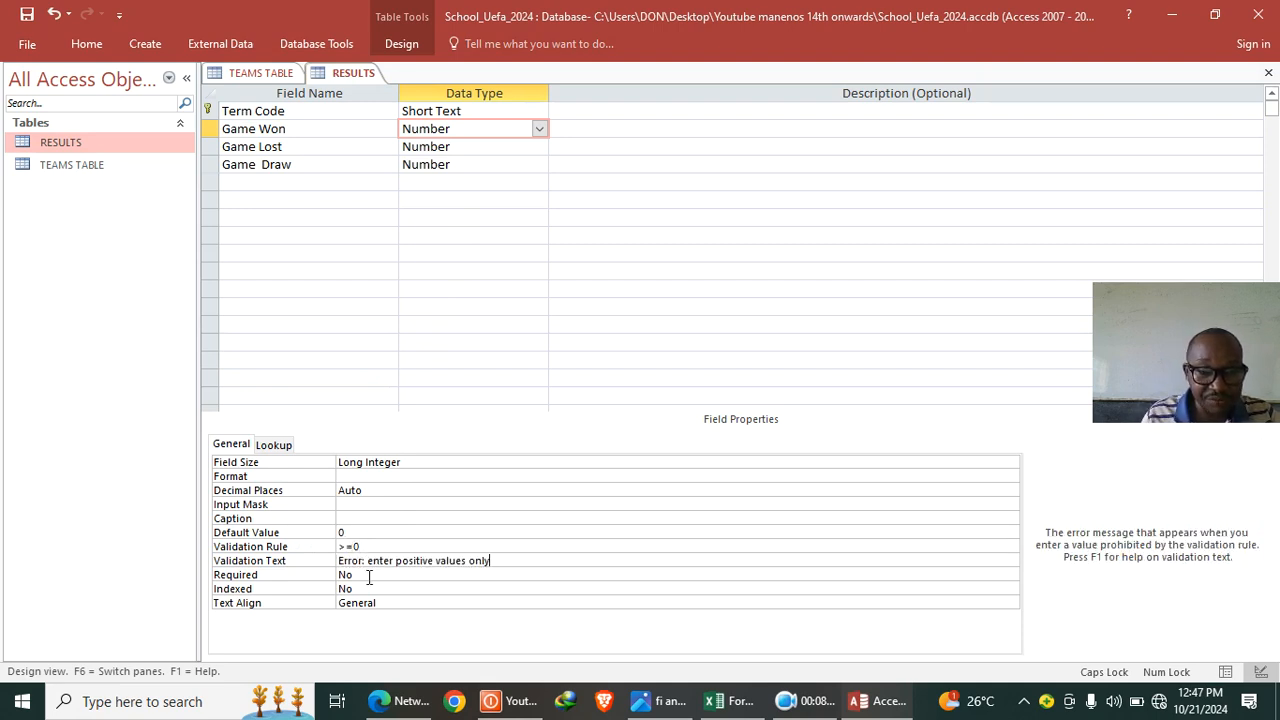
- Give Game Lost the validation rule >=0 and the validation text "Error: enter positive values only"
{"action": "left_click", "coordinate": [483, 149]}
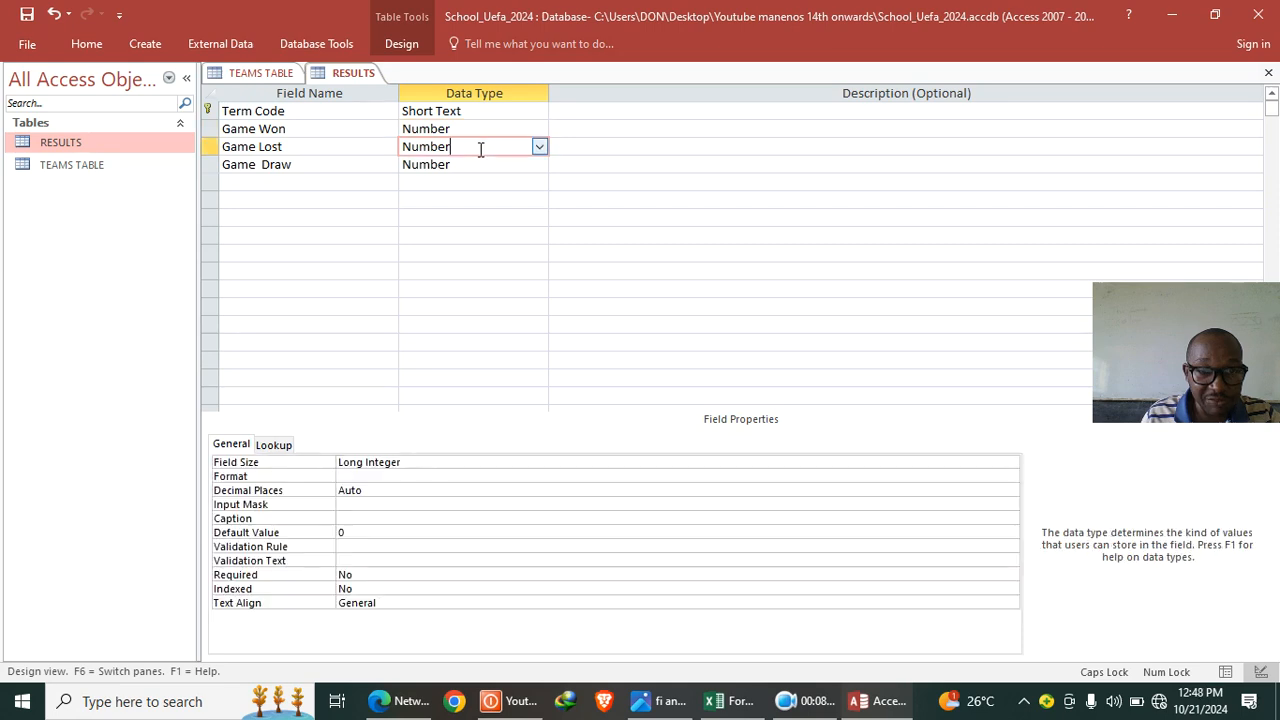
{"action": "left_click", "coordinate": [350, 548]}
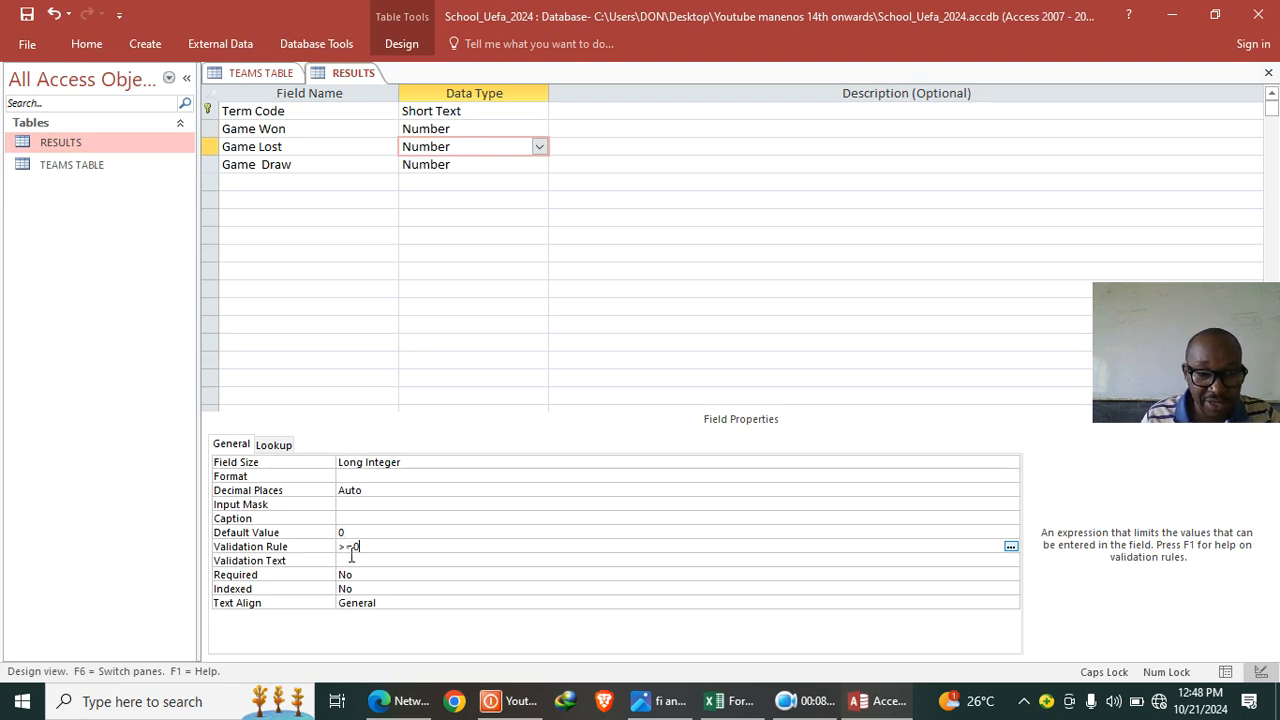
{"action": "type", "text": ">=0"}
{"action": "left_click", "coordinate": [352, 561]}
{"action": "type", "text": "Error: enter positive values only"}
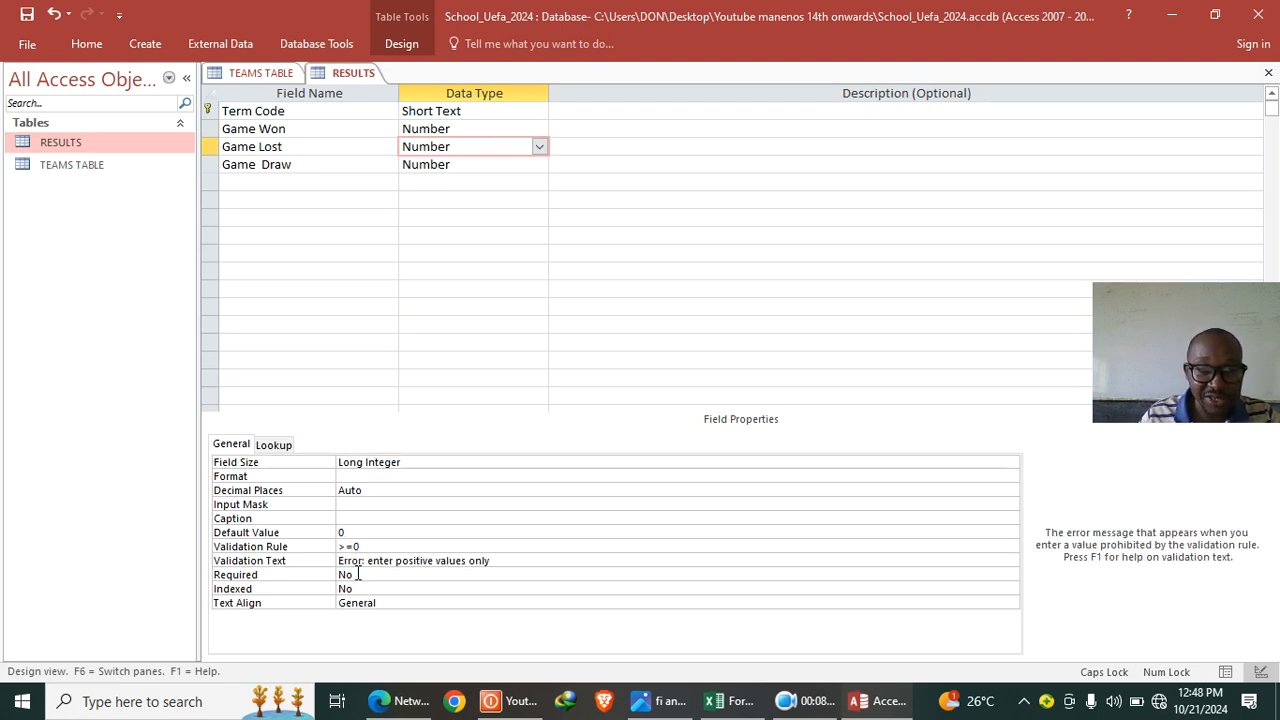
- Give Game Draw the validation rule >=0 and the validation text "Error: enter positive values only"
{"action": "left_click", "coordinate": [470, 168]}
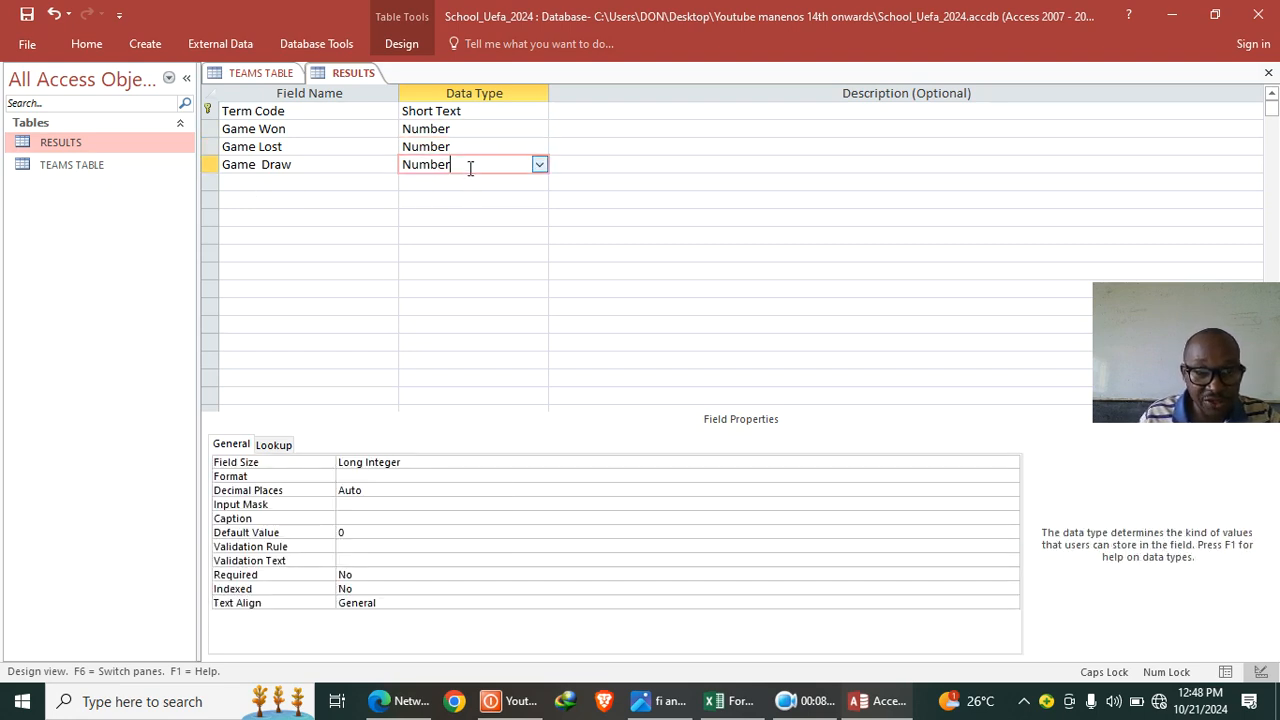
{"action": "left_click", "coordinate": [366, 547]}
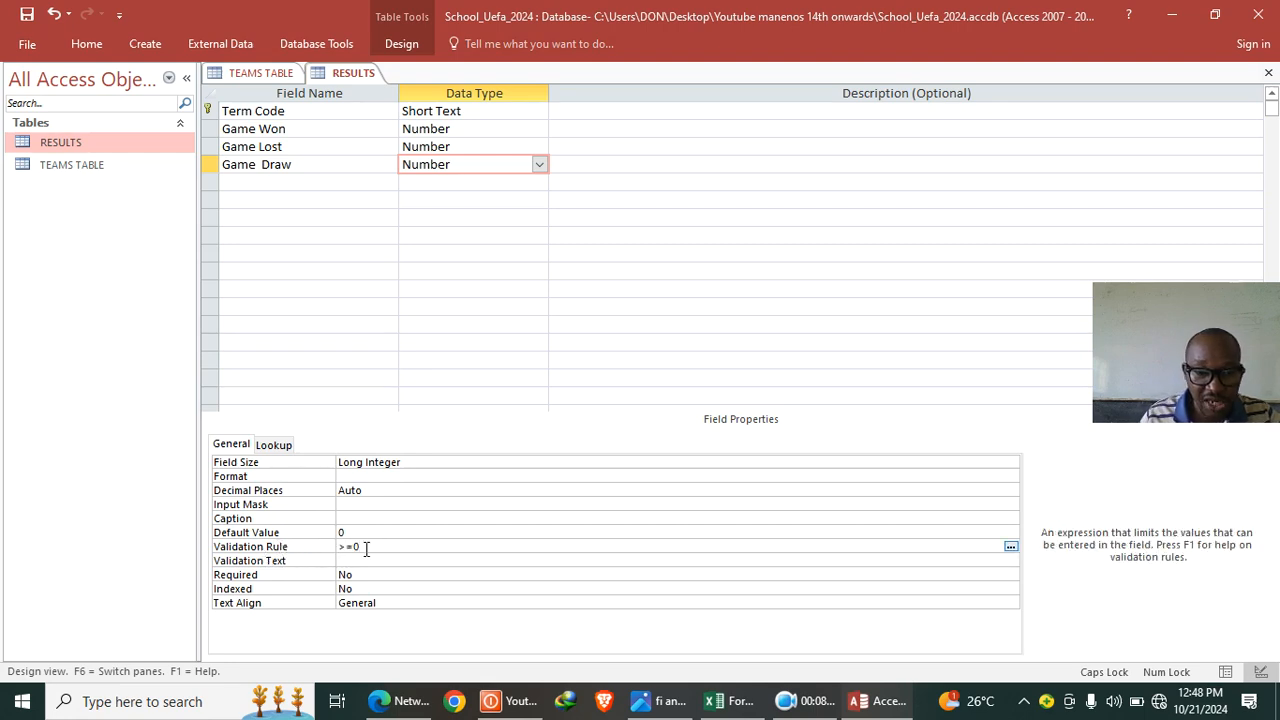
{"action": "left_click", "coordinate": [361, 562]}
{"action": "type", "text": "Error, enter positive values only"}
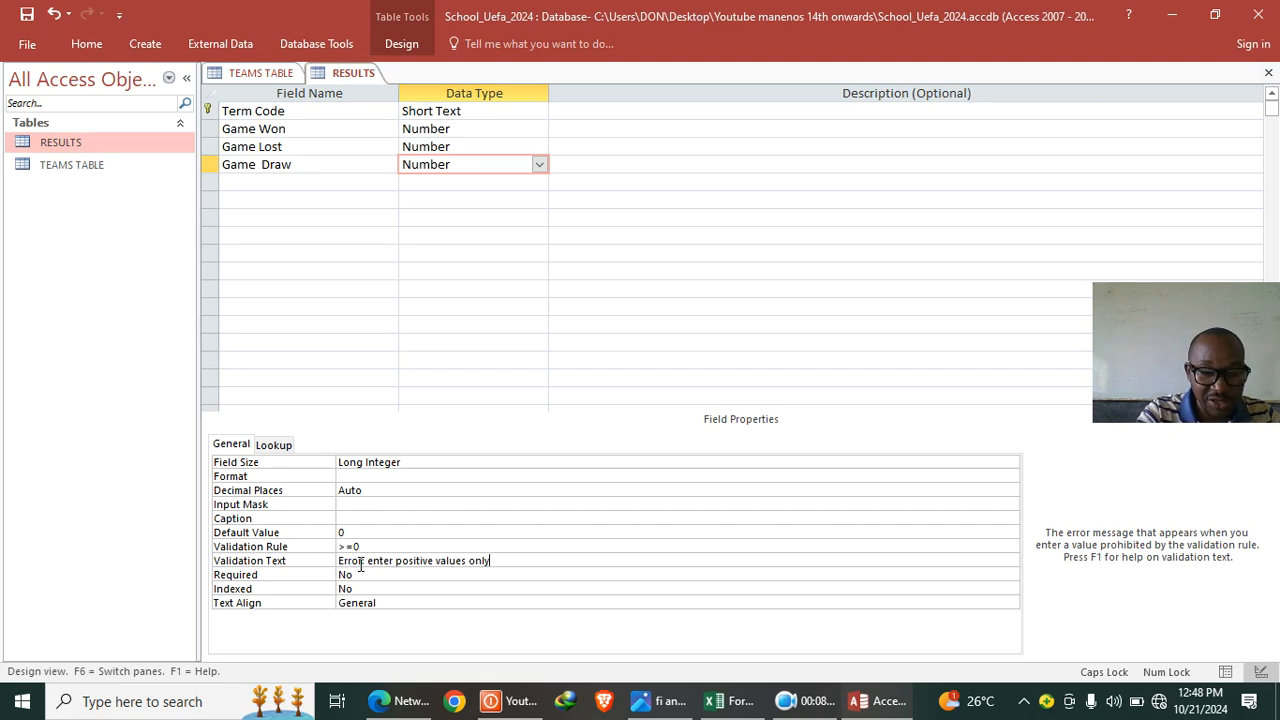
- Save the RESULTS design, have the existing data tested against the new rules, and show the table's records
{"action": "key", "text": "ctrl+s"}
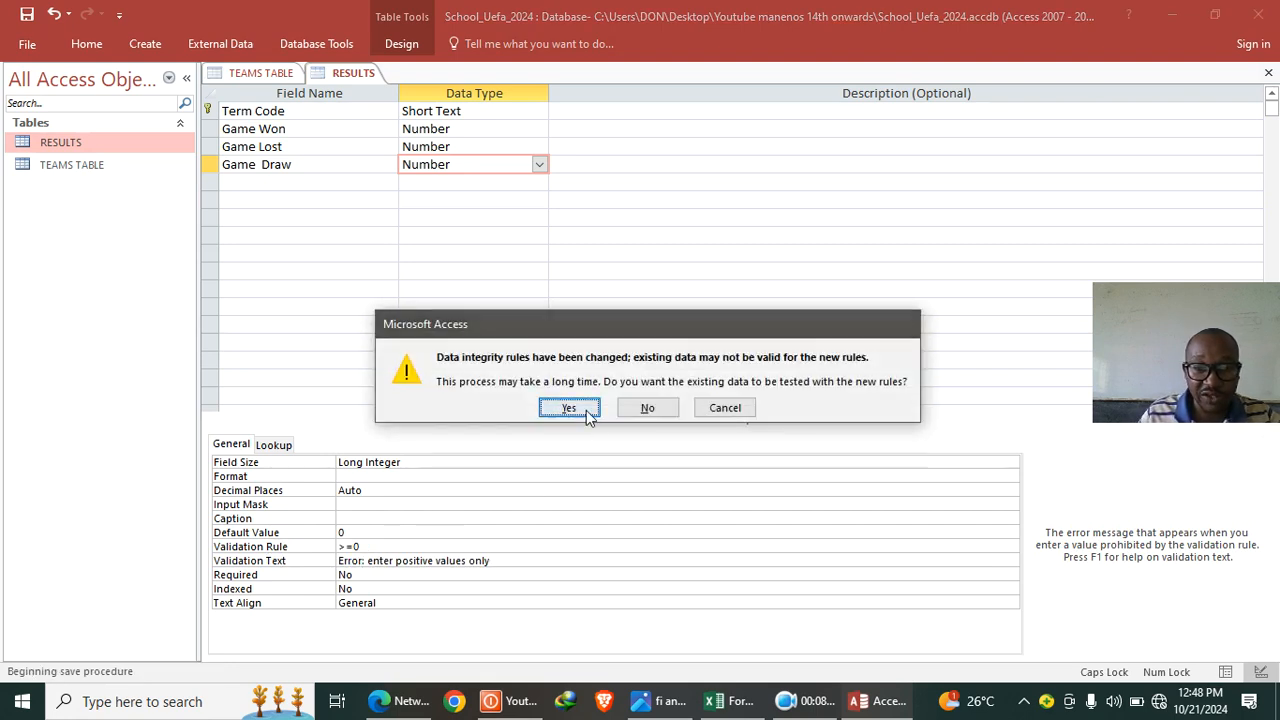
{"action": "left_click", "coordinate": [569, 408]}
{"action": "left_click", "coordinate": [90, 46]}
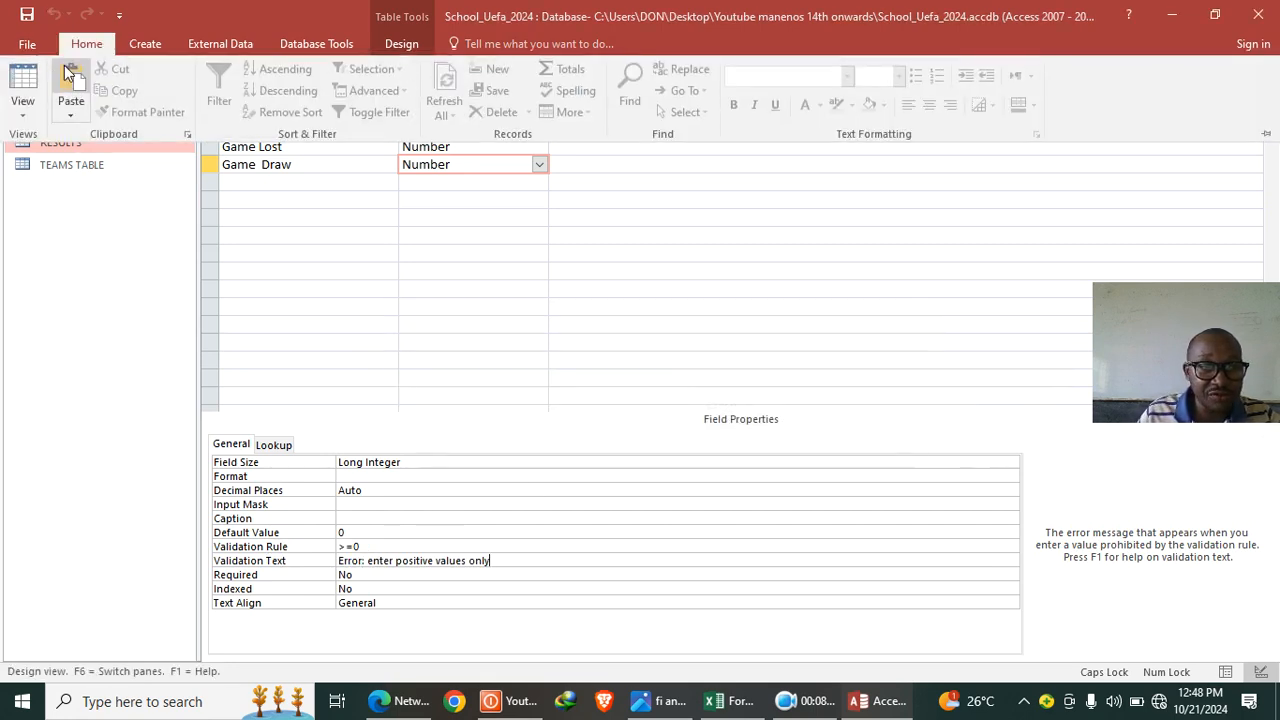
{"action": "left_click", "coordinate": [33, 85]}
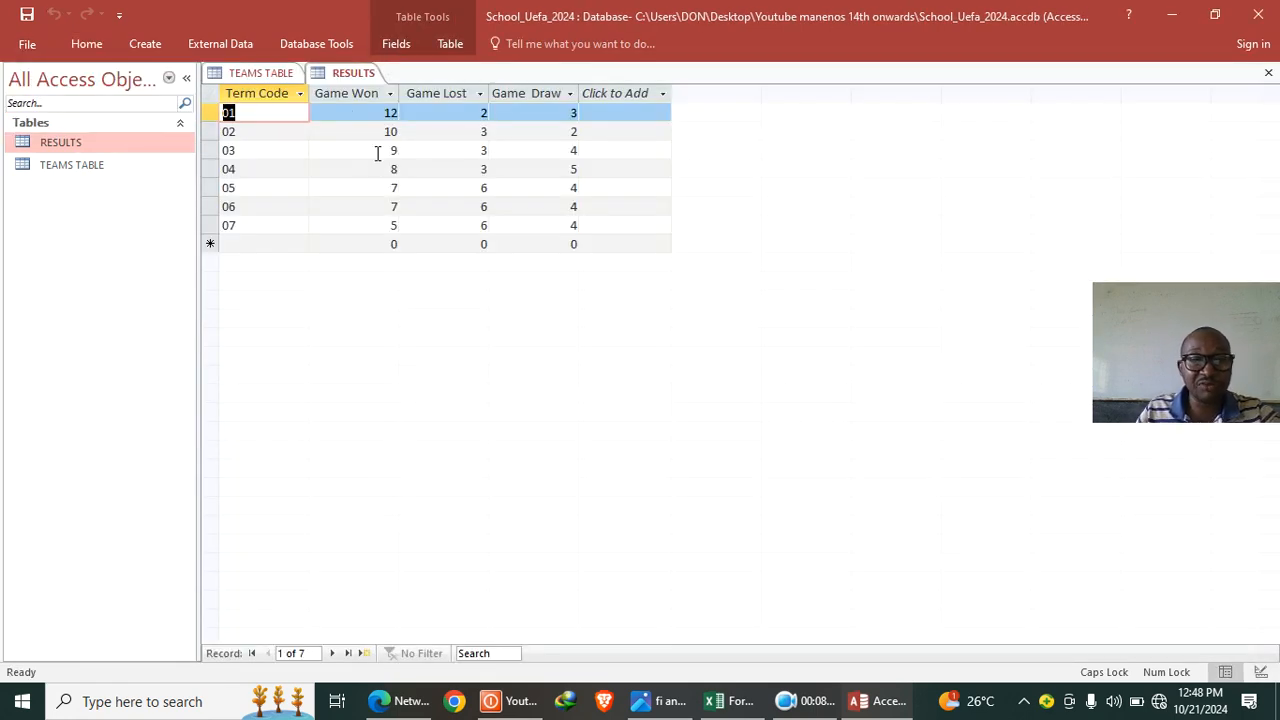
- Try entering -9 as Game Won for record 07 in RESULTS, dismiss the message and restore the value to 5
{"action": "double_click", "coordinate": [381, 226]}
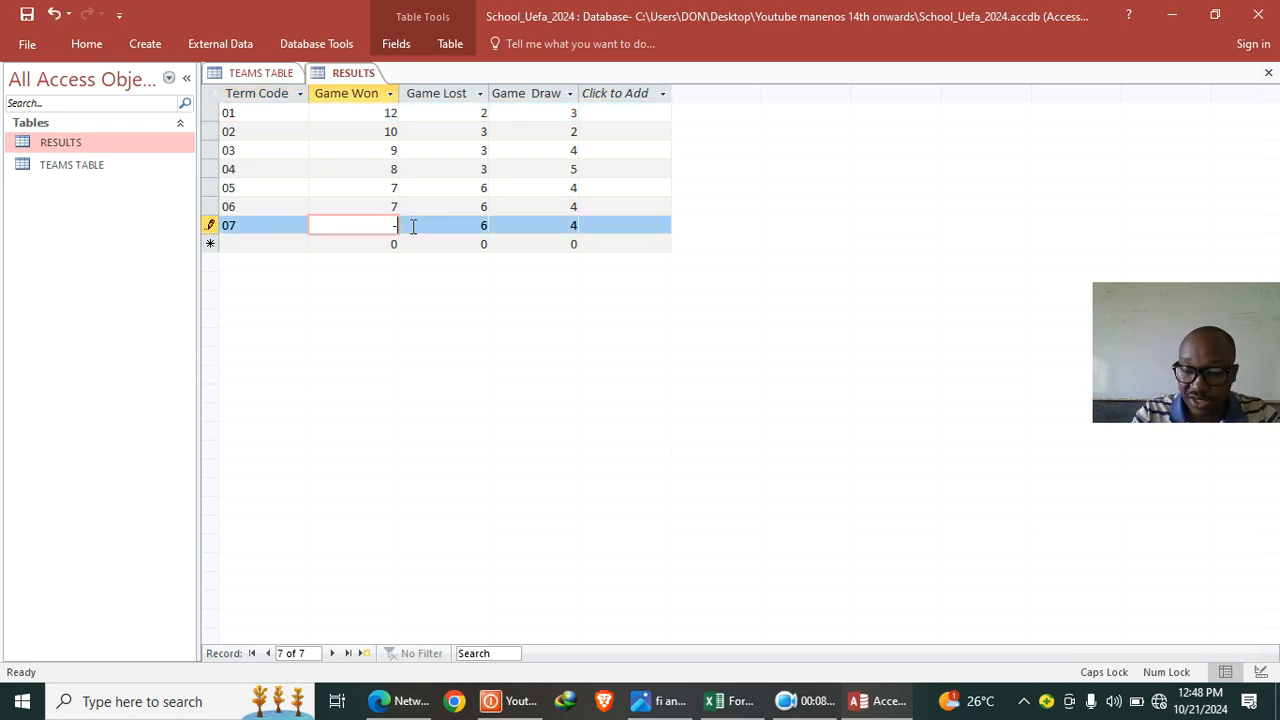
{"action": "type", "text": "-9"}
{"action": "key", "text": "Return"}
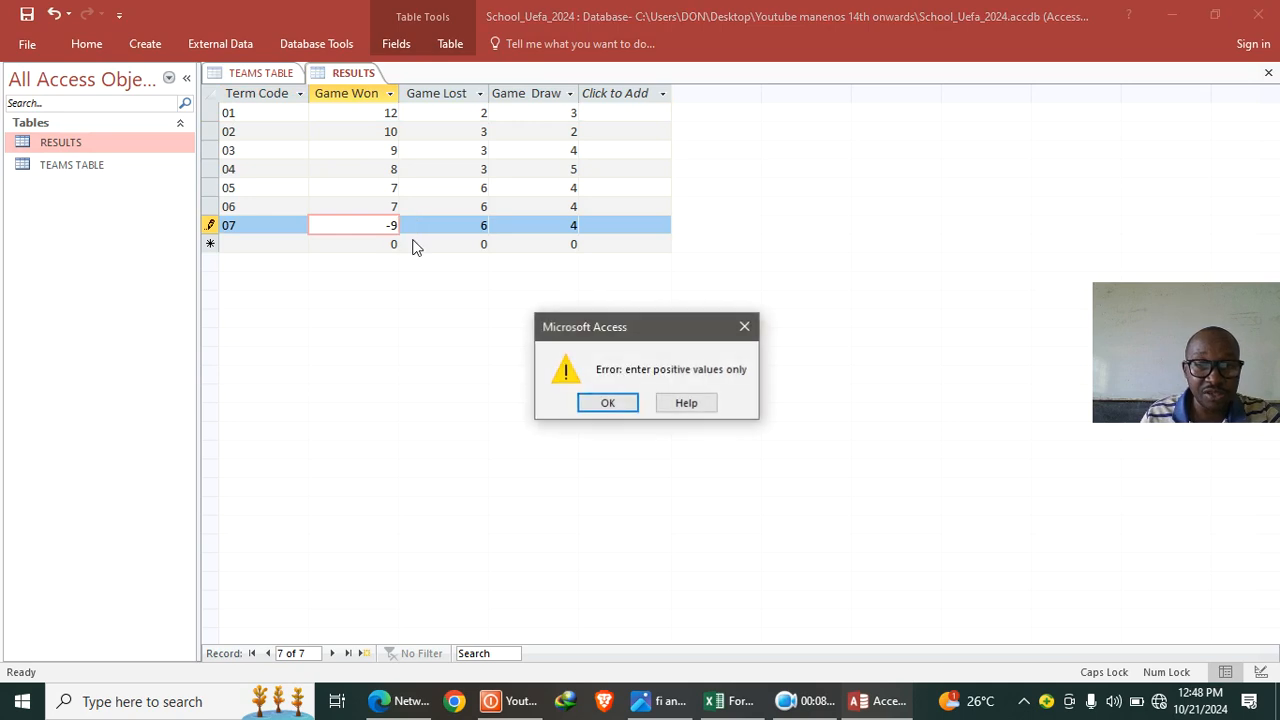
{"action": "left_click_drag", "start_coordinate": [615, 344], "coordinate": [460, 322]}
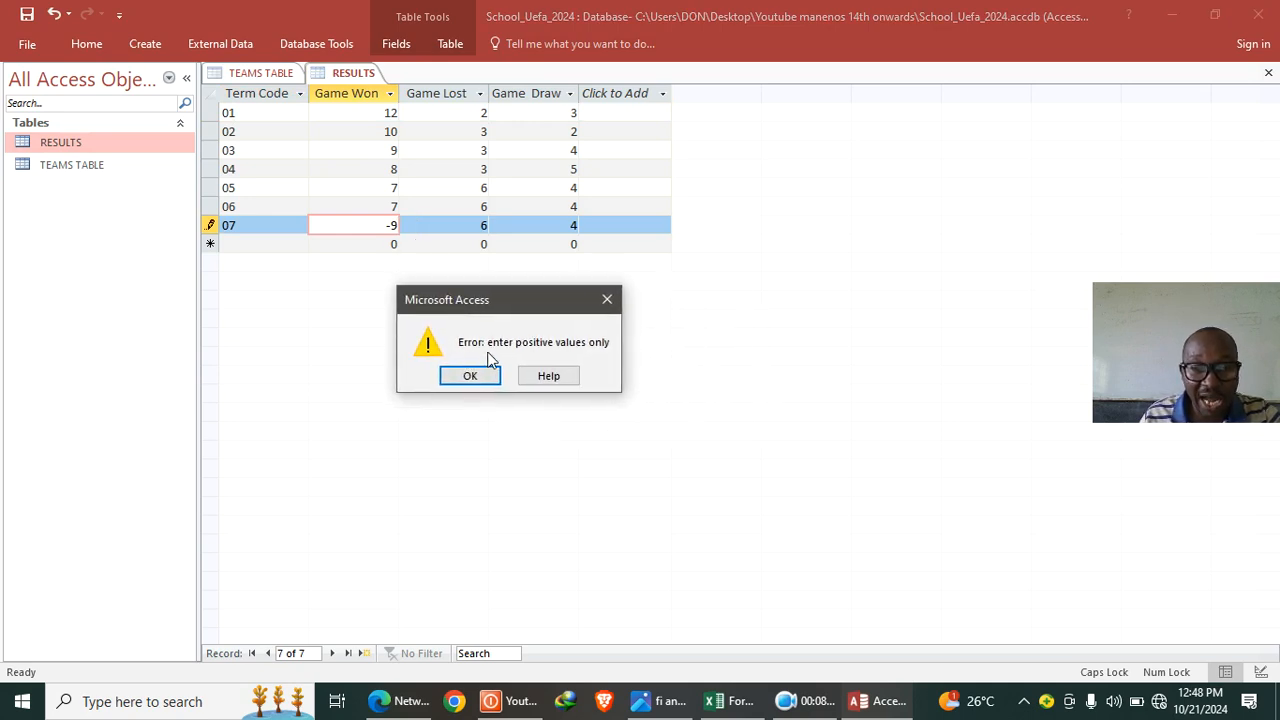
{"action": "left_click", "coordinate": [608, 300]}
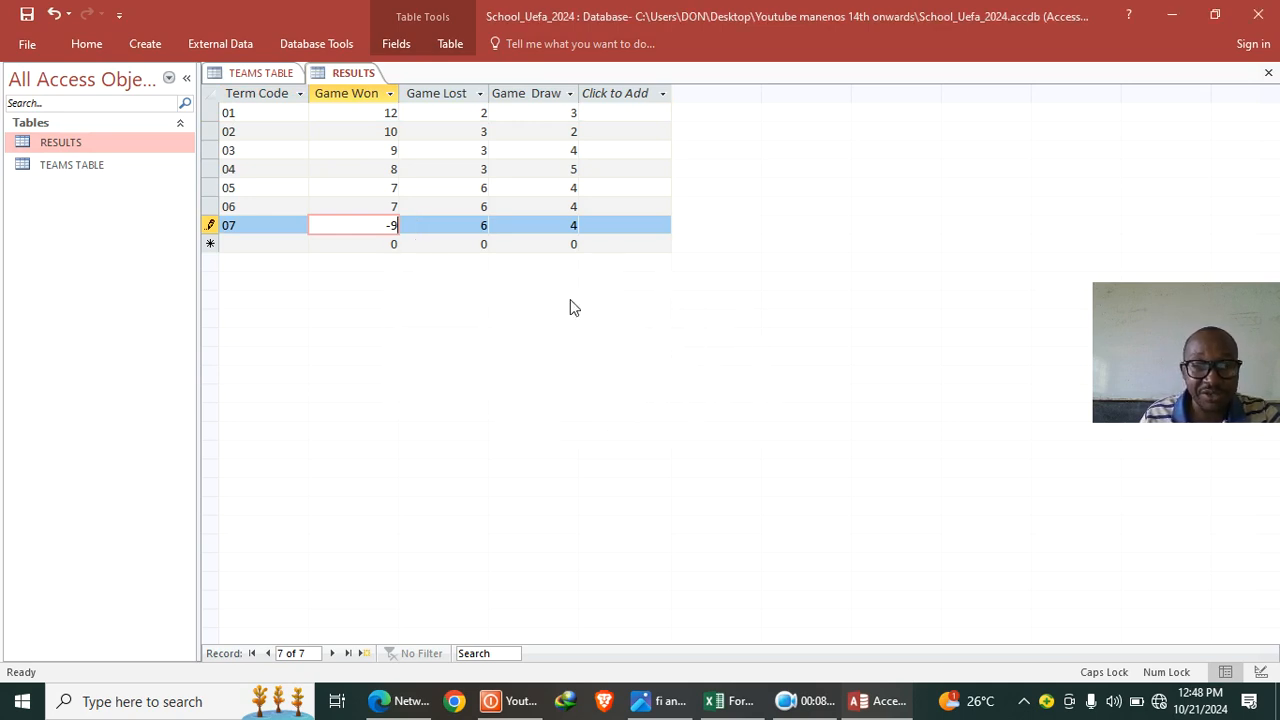
{"action": "key", "text": "BackSpace"}
{"action": "key", "text": "BackSpace"}
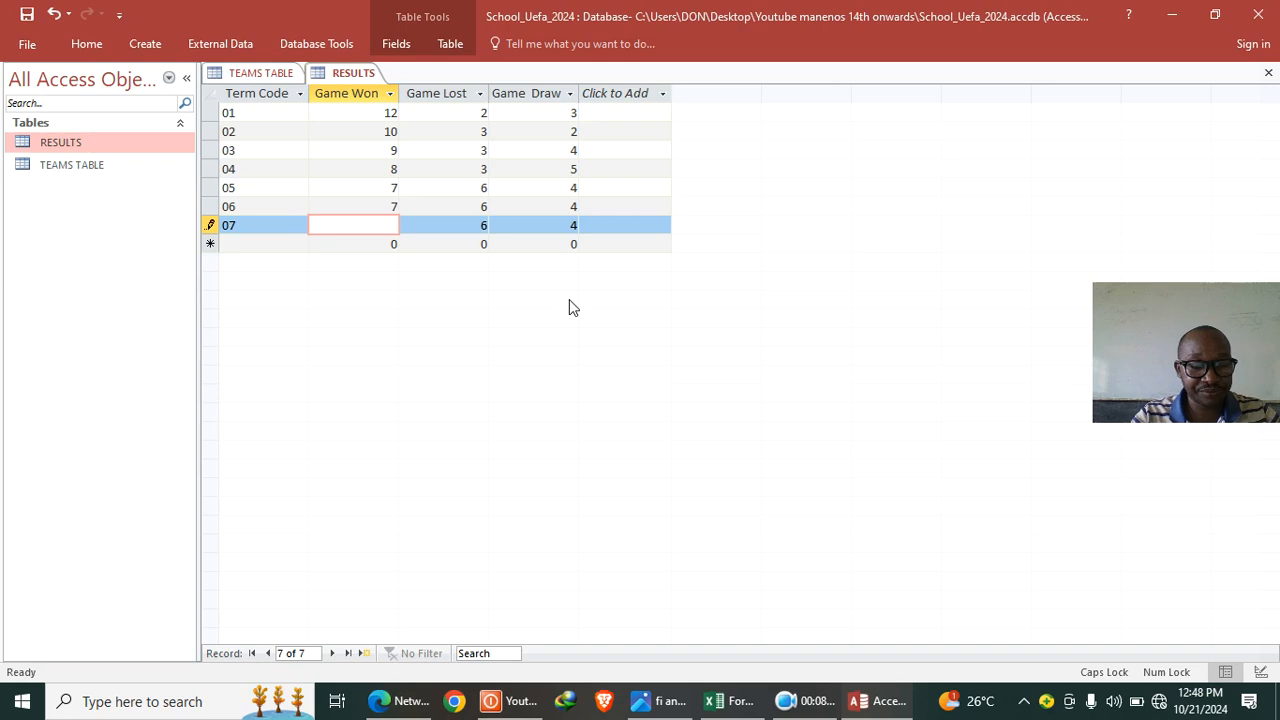
{"action": "type", "text": "5"}
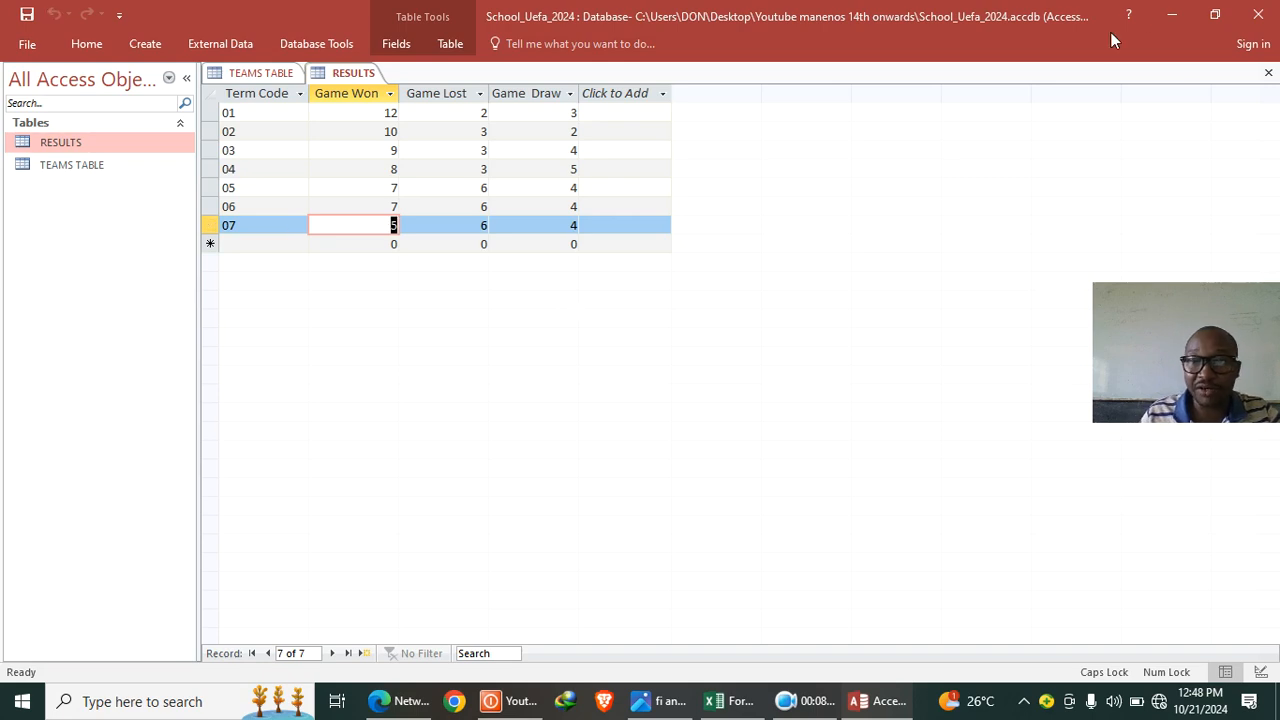
- Close both open tables and check the exam question's table relationship task in the Photos image before returning to Access
{"action": "left_click", "coordinate": [1268, 72]}
{"action": "left_click", "coordinate": [1268, 72]}
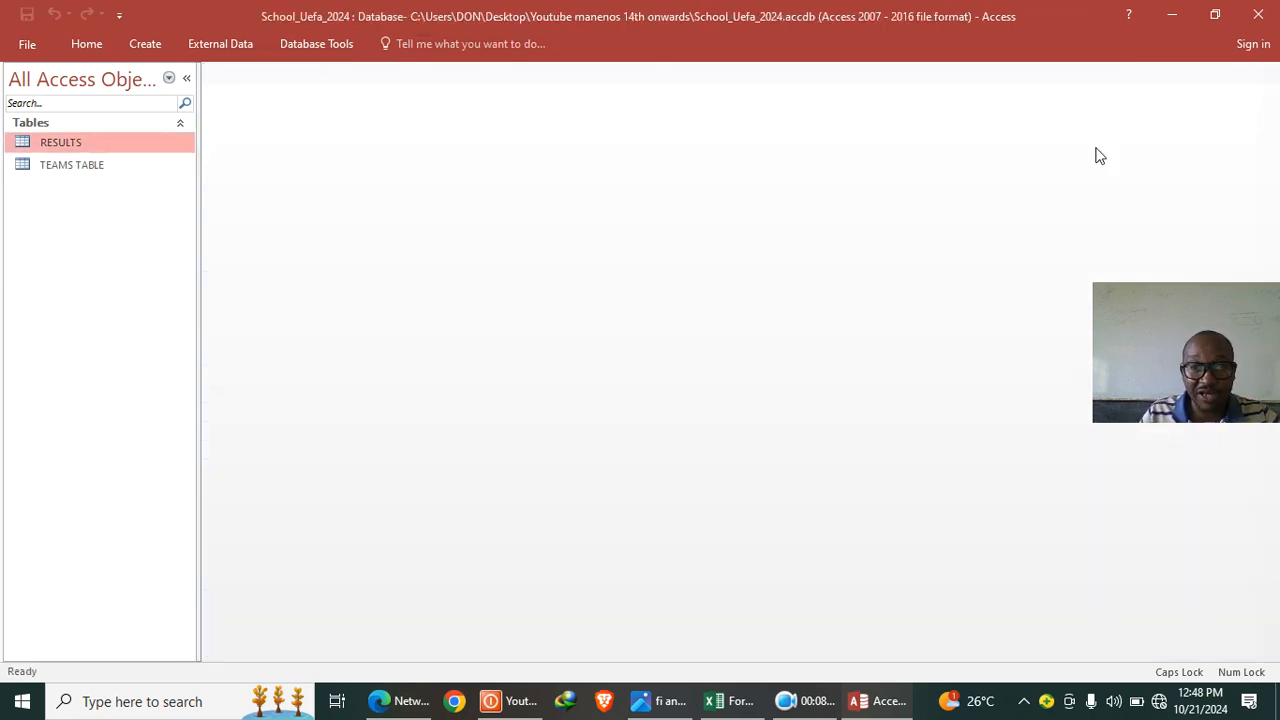
{"action": "left_click", "coordinate": [660, 700]}
{"action": "scroll", "coordinate": [451, 560], "scroll_direction": "down", "scroll_amount": 2}
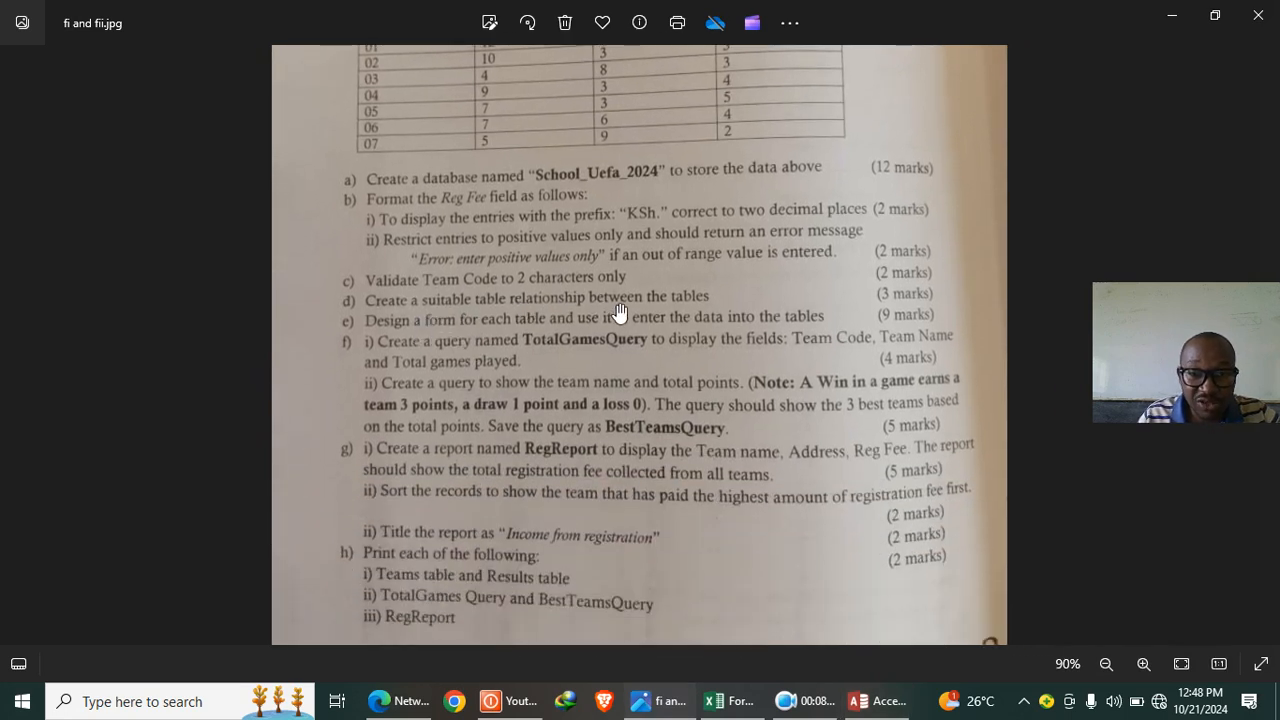
{"action": "left_click", "coordinate": [876, 700]}
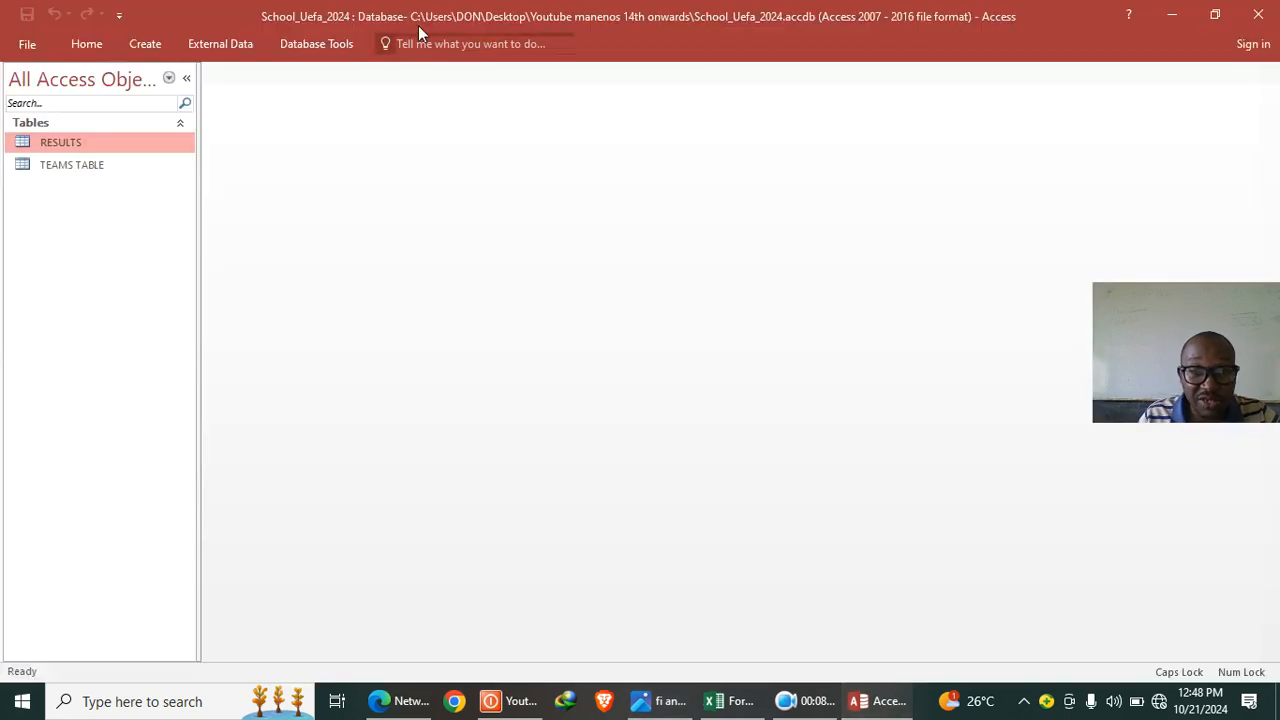
- Open the database relationships layout and add the RESULTS and TEAMS TABLE tables to it
{"action": "left_click", "coordinate": [330, 46]}
{"action": "left_click", "coordinate": [238, 100]}
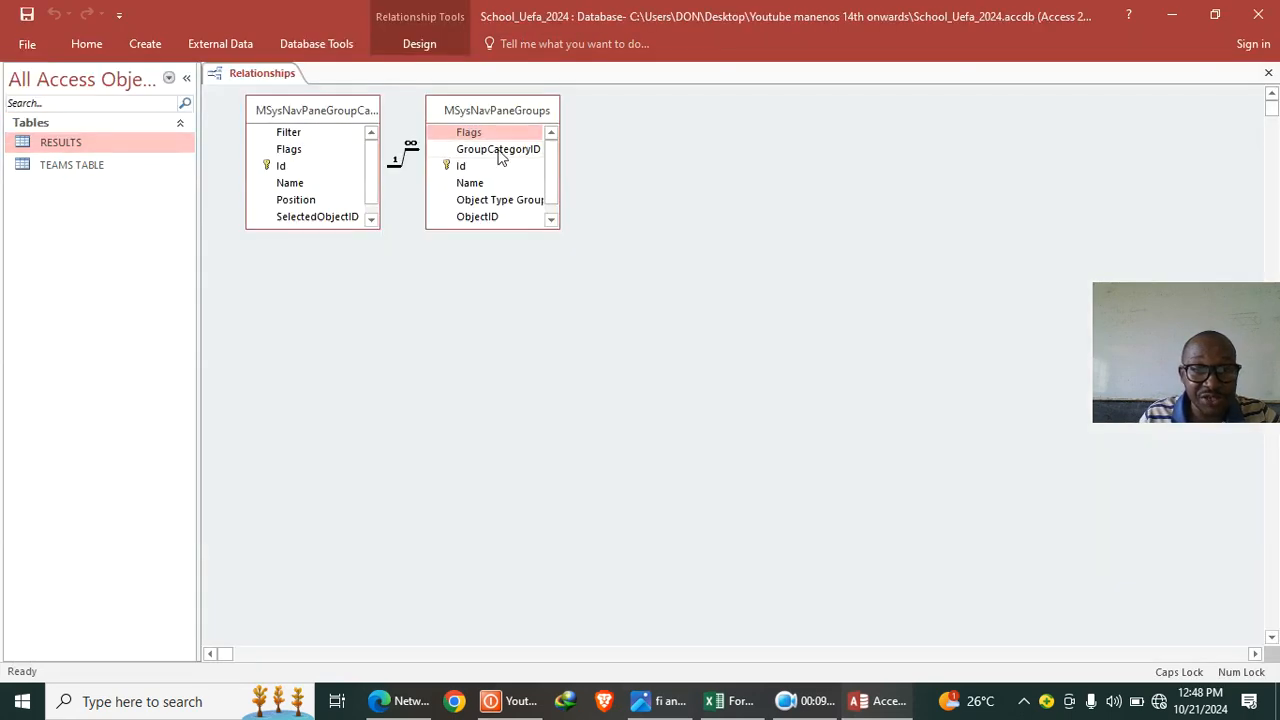
{"action": "right_click", "coordinate": [490, 299]}
{"action": "left_click", "coordinate": [551, 305]}
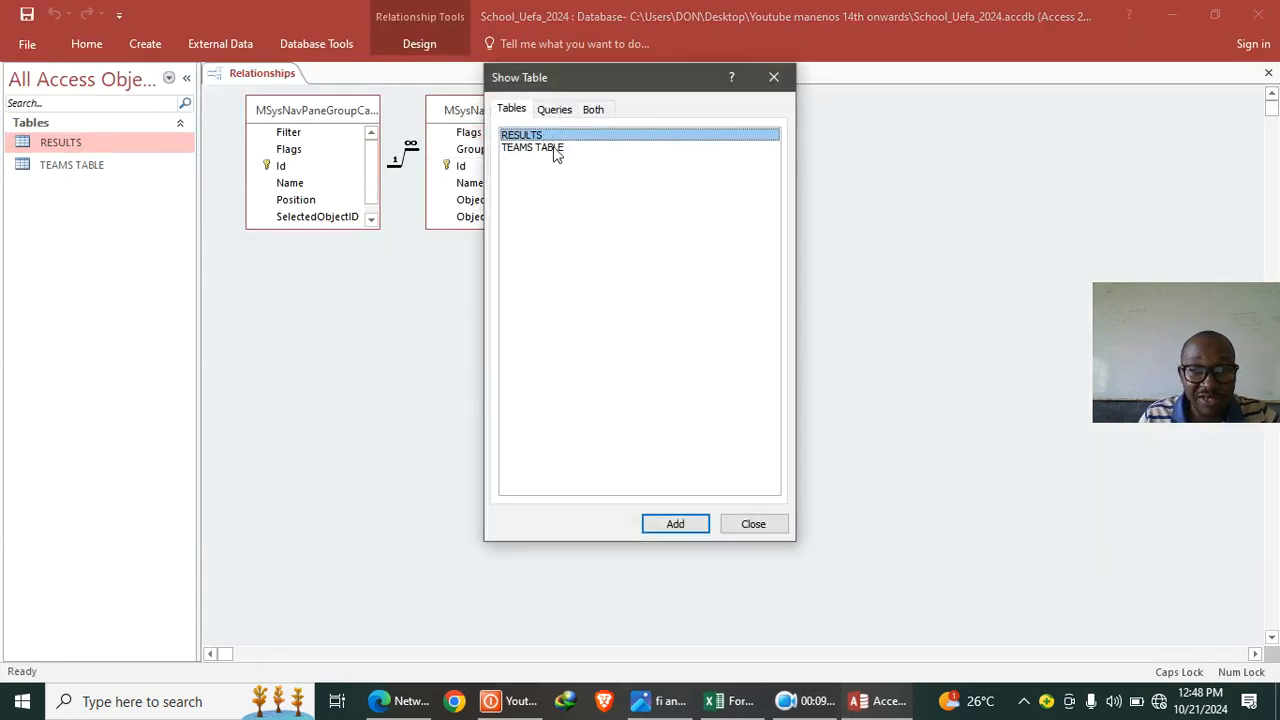
{"action": "double_click", "coordinate": [556, 150]}
{"action": "left_click", "coordinate": [786, 77]}
- Remove the MSysNavPaneGroups and MSysNavPaneGroupCategories system tables from the relationships layout
{"action": "left_click", "coordinate": [527, 128]}
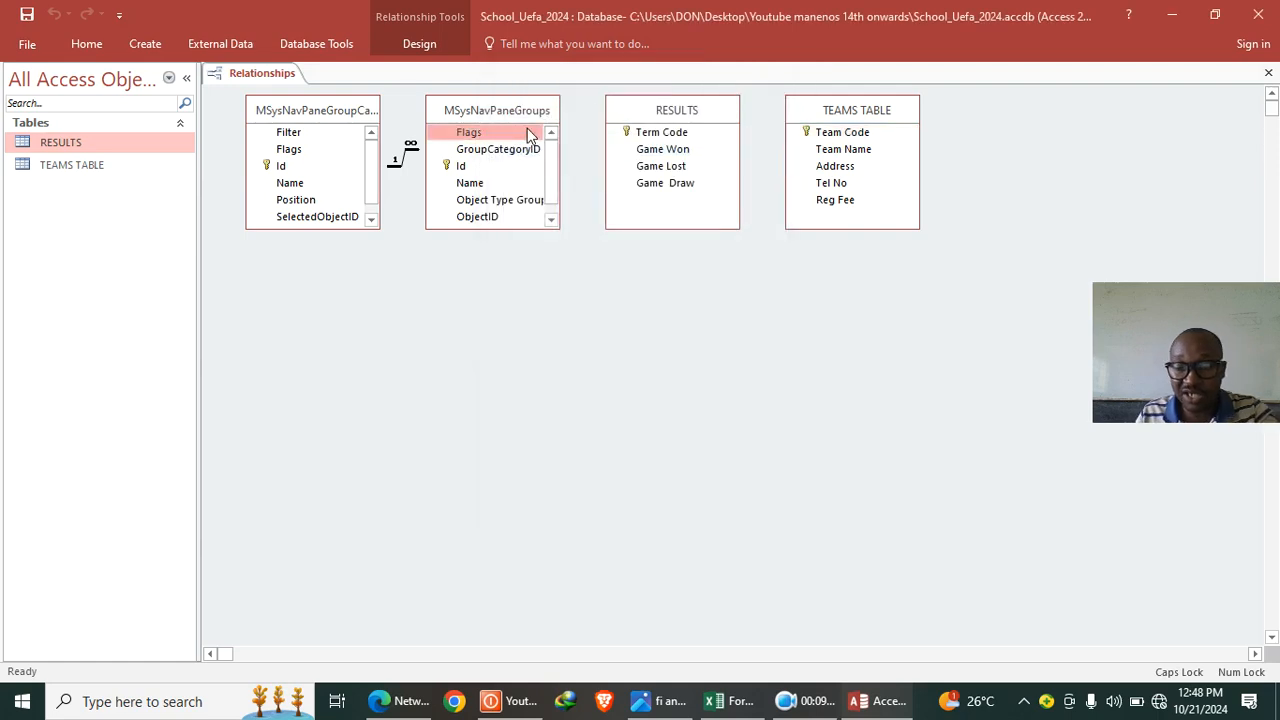
{"action": "key", "text": "Delete"}
{"action": "left_click", "coordinate": [329, 109]}
{"action": "key", "text": "Delete"}
- Relate Term Code in RESULTS to Team Code in TEAMS TABLE with referential integrity enforced, and spread the two tables apart before closing the layout
{"action": "left_click_drag", "start_coordinate": [652, 132], "coordinate": [800, 137]}
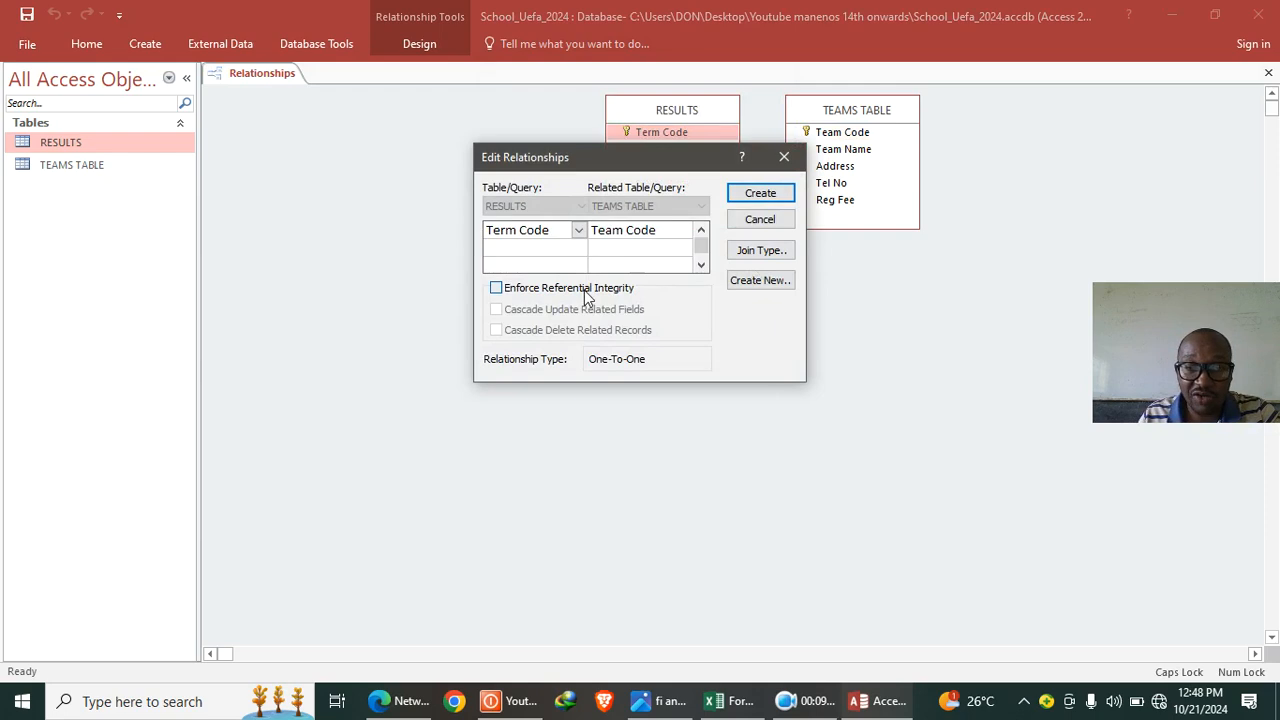
{"action": "left_click", "coordinate": [586, 291]}
{"action": "left_click", "coordinate": [745, 196]}
{"action": "mouse_move", "coordinate": [832, 105]}
{"action": "left_mouse_down"}
{"action": "mouse_move", "coordinate": [866, 274]}
{"action": "mouse_move", "coordinate": [951, 499]}
{"action": "mouse_move", "coordinate": [966, 506]}
{"action": "left_mouse_up"}
{"action": "left_click_drag", "start_coordinate": [700, 106], "coordinate": [539, 206]}
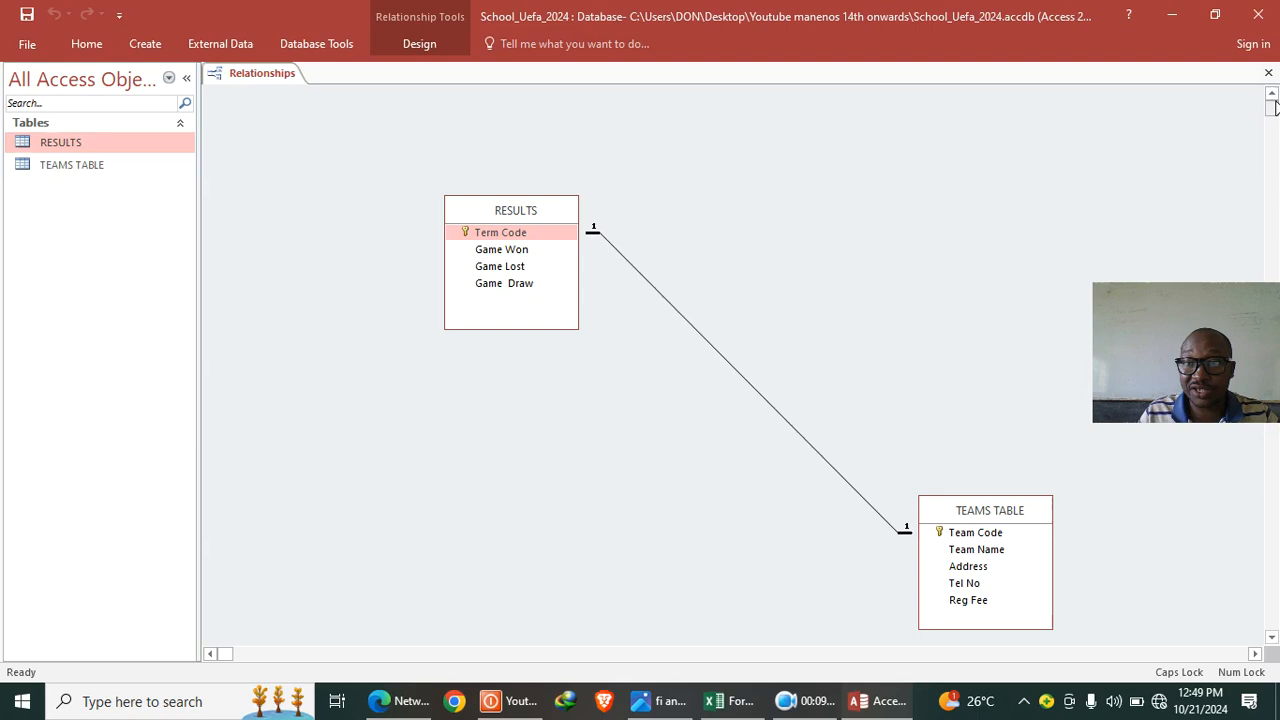
{"action": "left_click", "coordinate": [1268, 73]}
- Check the exam question's form task in Photos, and in Access create a form from the RESULTS table saved as RESULTS
{"action": "left_click", "coordinate": [658, 700]}
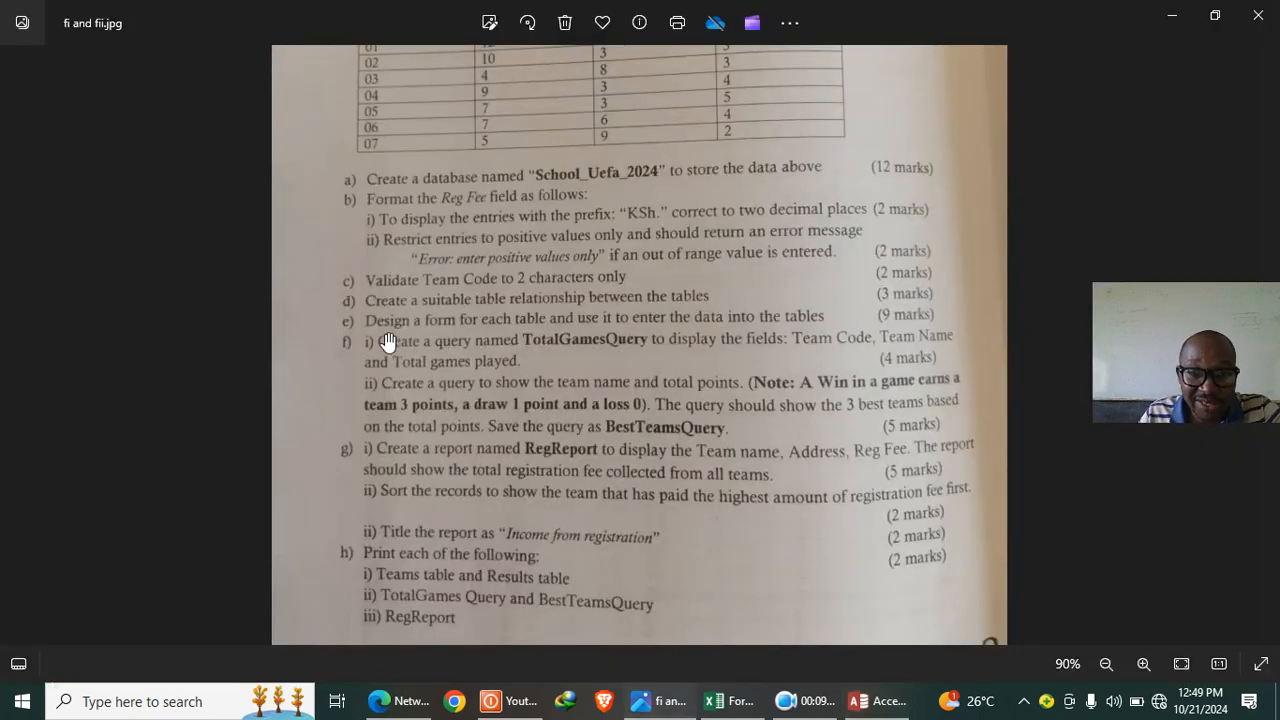
{"action": "left_click", "coordinate": [852, 702]}
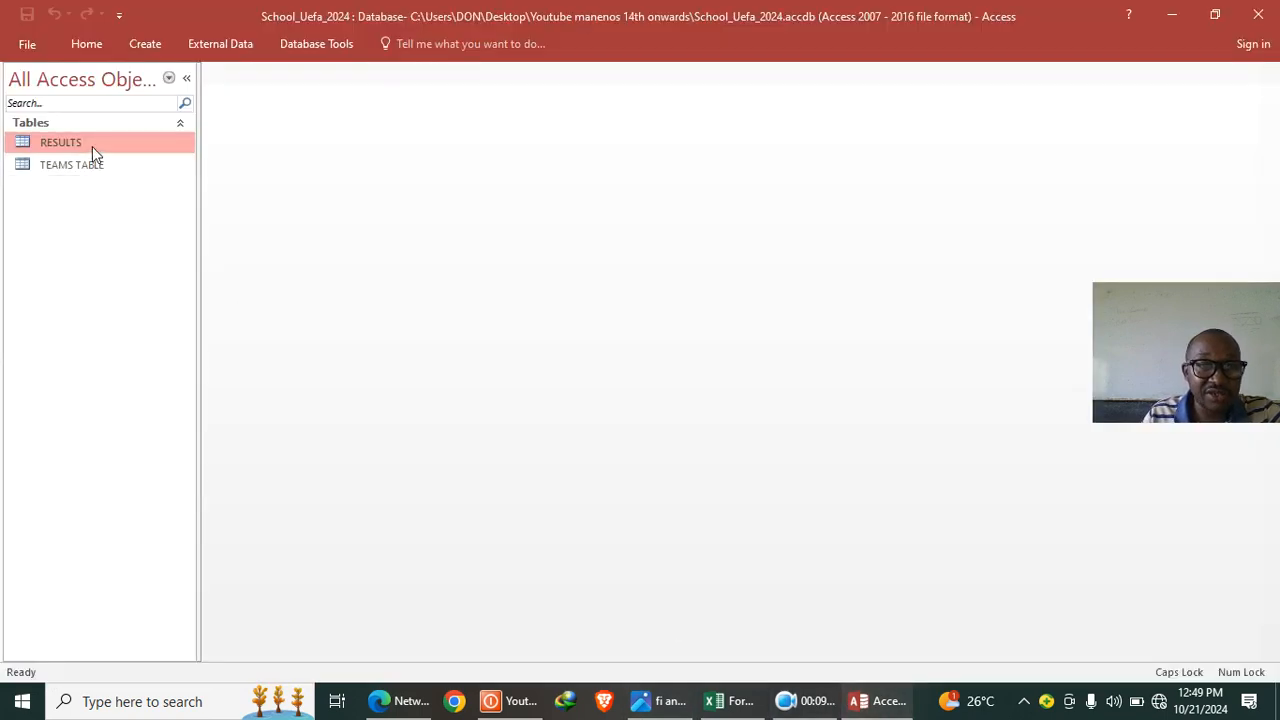
{"action": "left_click", "coordinate": [140, 45]}
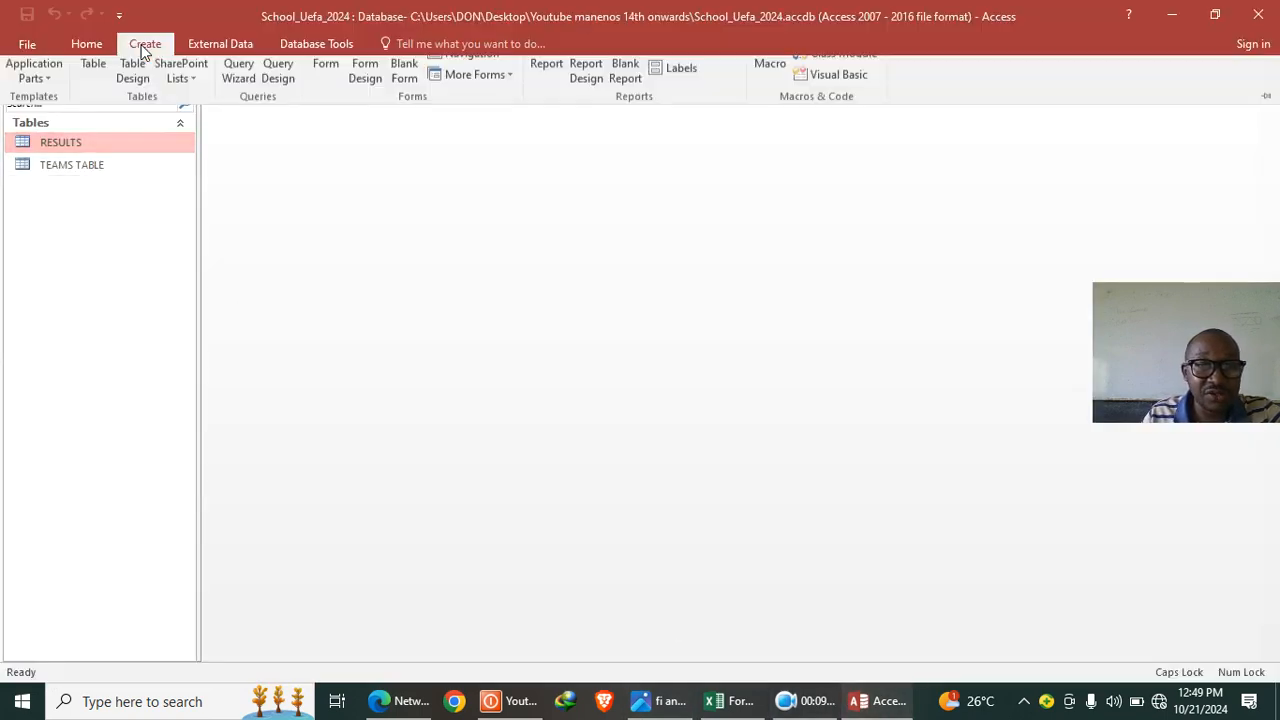
{"action": "left_click", "coordinate": [325, 78]}
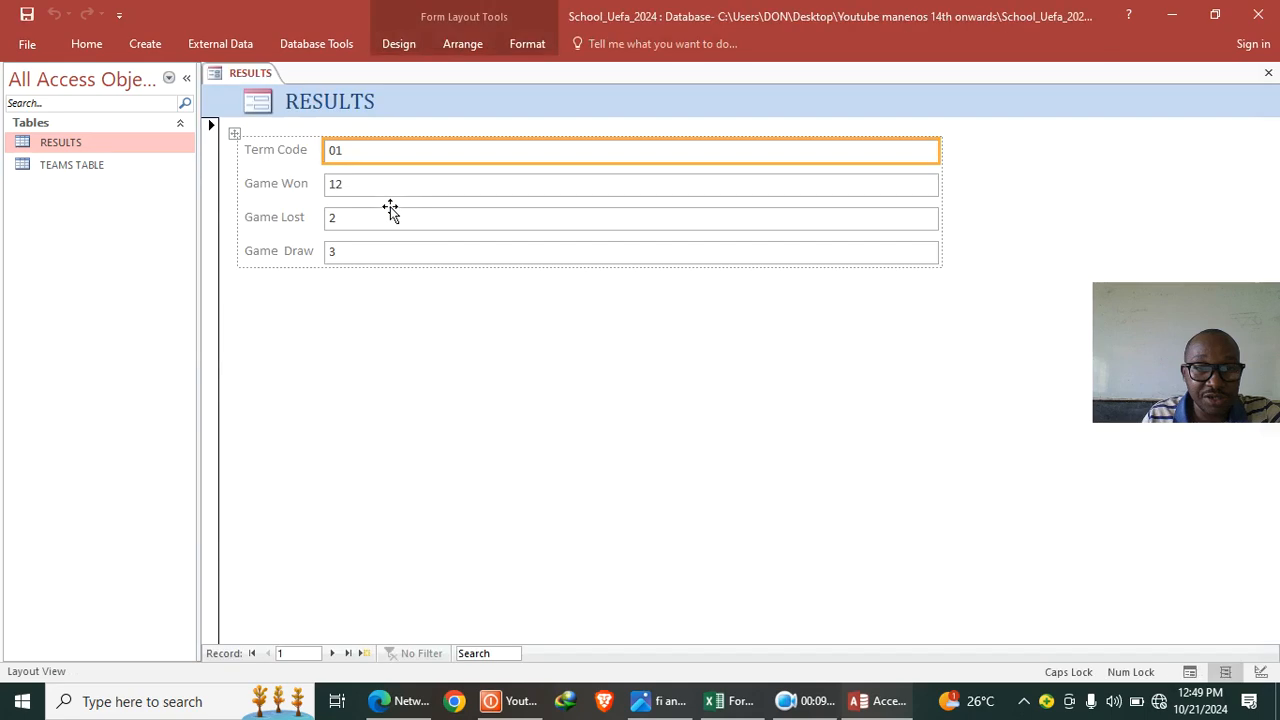
{"action": "left_click", "coordinate": [1268, 73]}
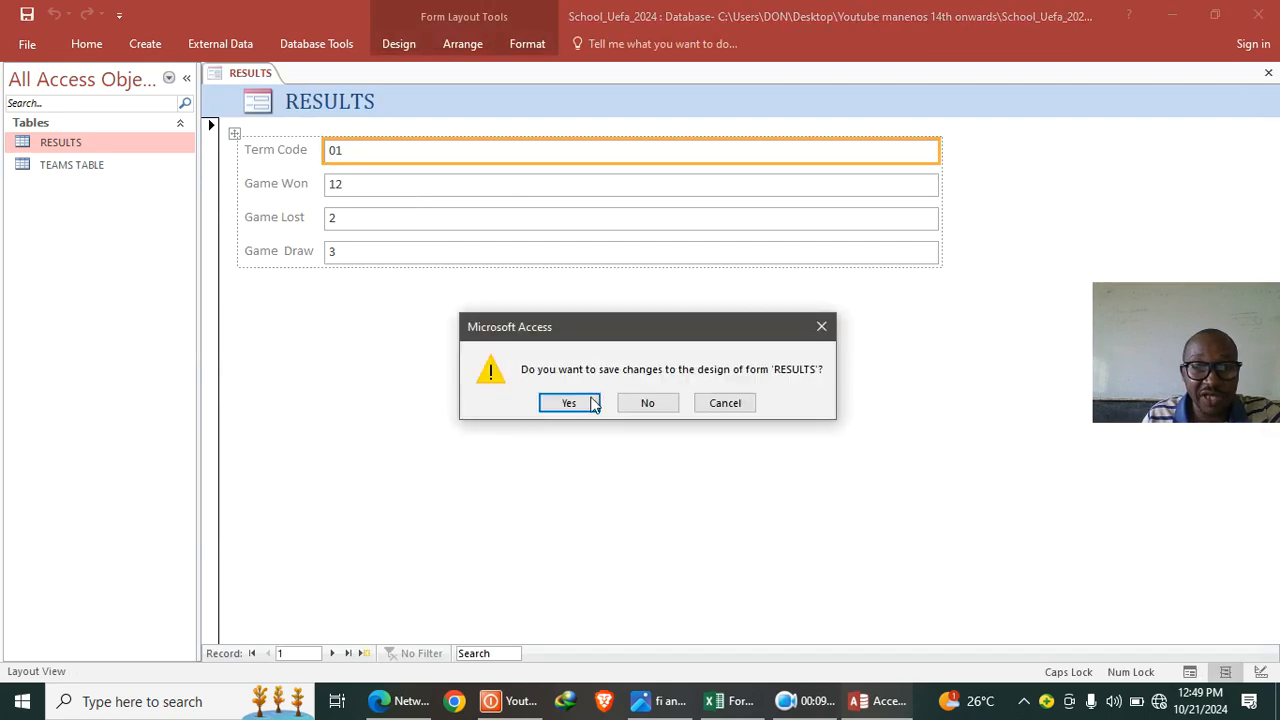
{"action": "left_click", "coordinate": [557, 404]}
{"action": "left_click", "coordinate": [630, 279]}
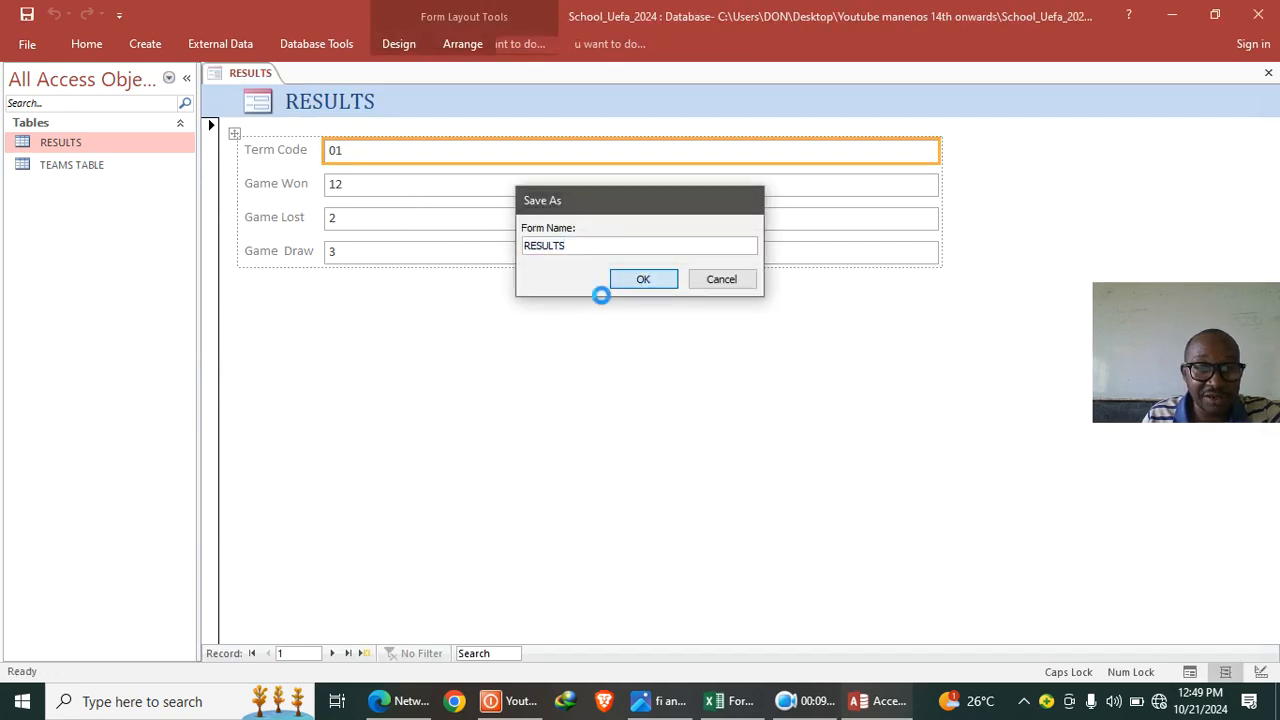
- Create a form from TEAMS TABLE and save it as TEAMS TABLE
{"action": "left_click", "coordinate": [102, 168]}
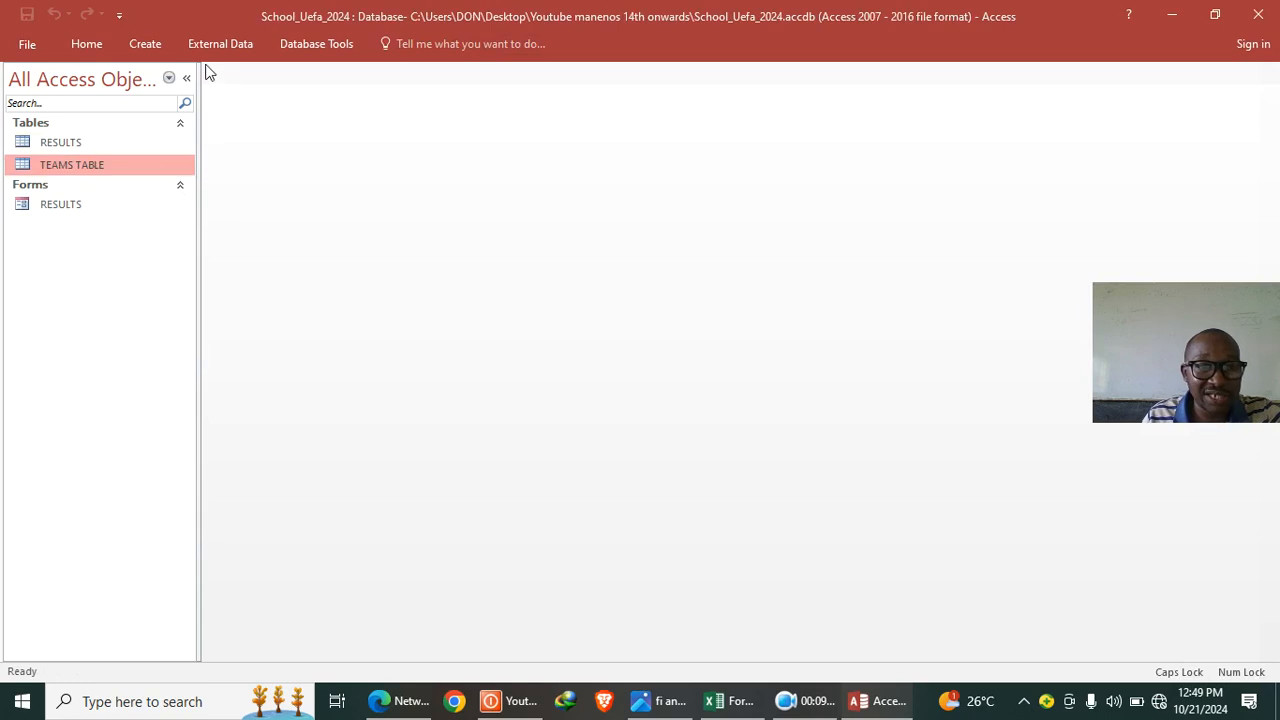
{"action": "left_click", "coordinate": [145, 44]}
{"action": "left_click", "coordinate": [322, 98]}
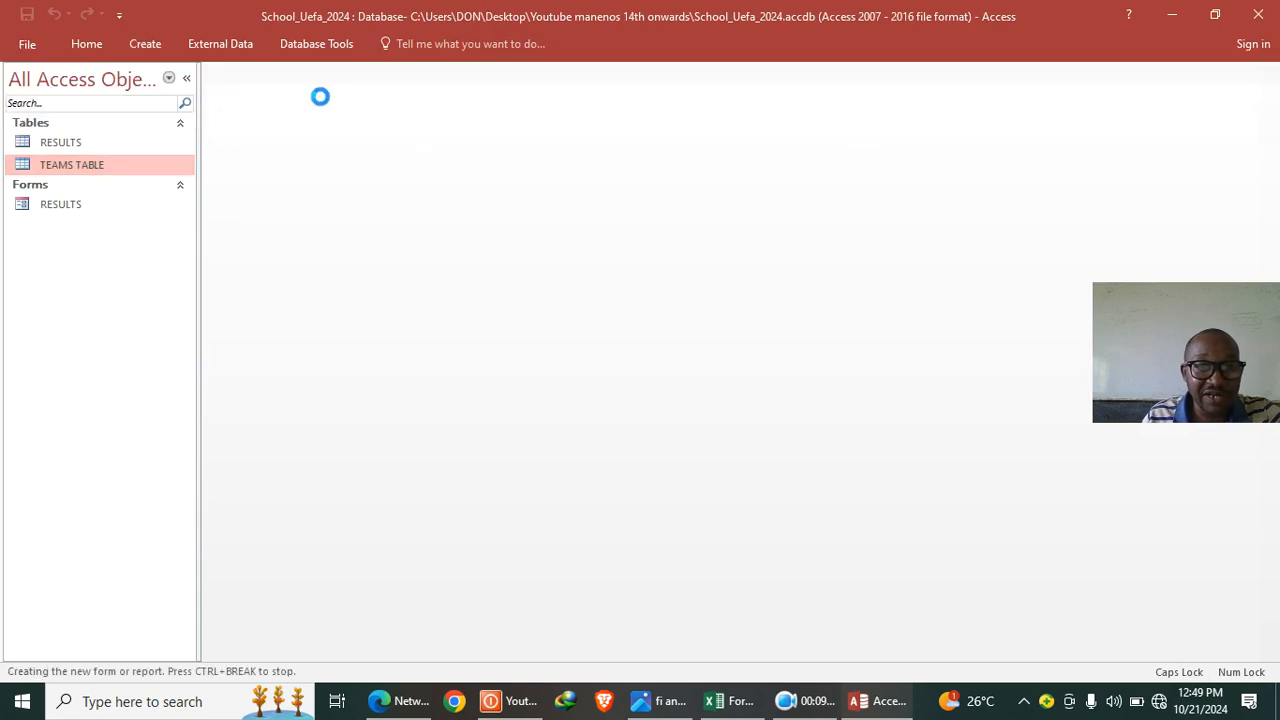
{"action": "left_click", "coordinate": [1267, 74]}
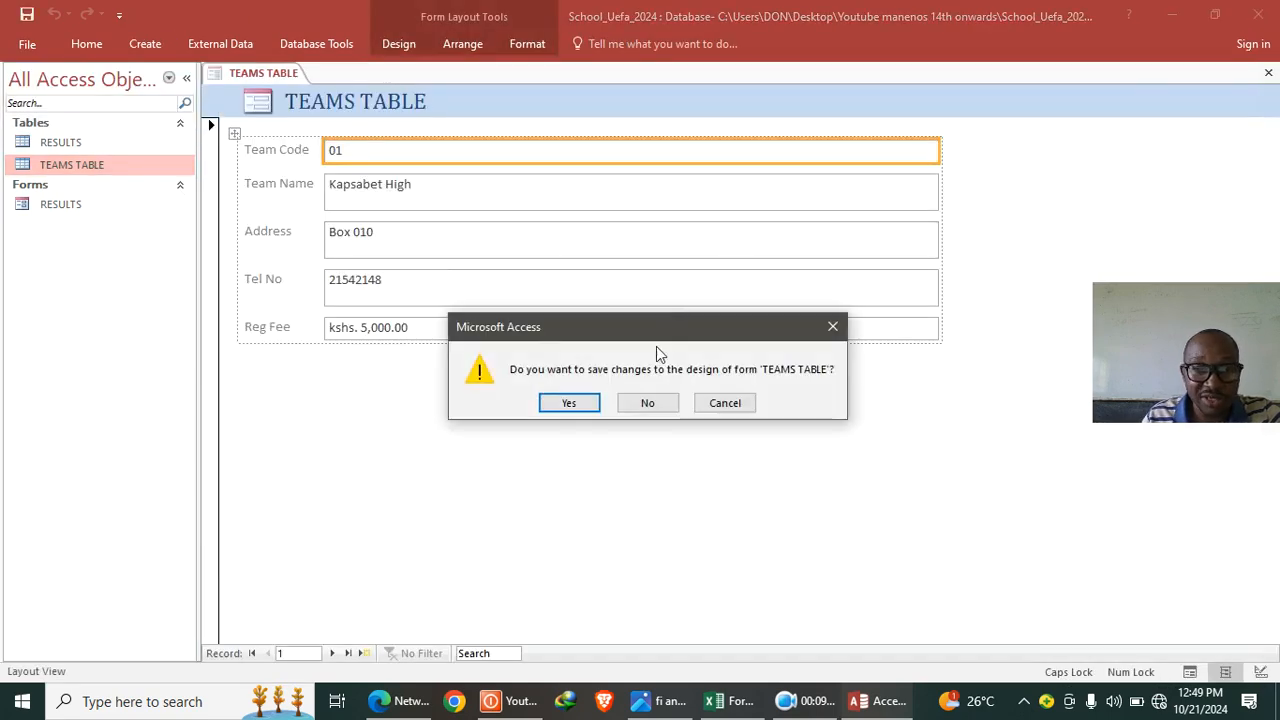
{"action": "left_click", "coordinate": [580, 403]}
{"action": "left_click", "coordinate": [641, 291]}
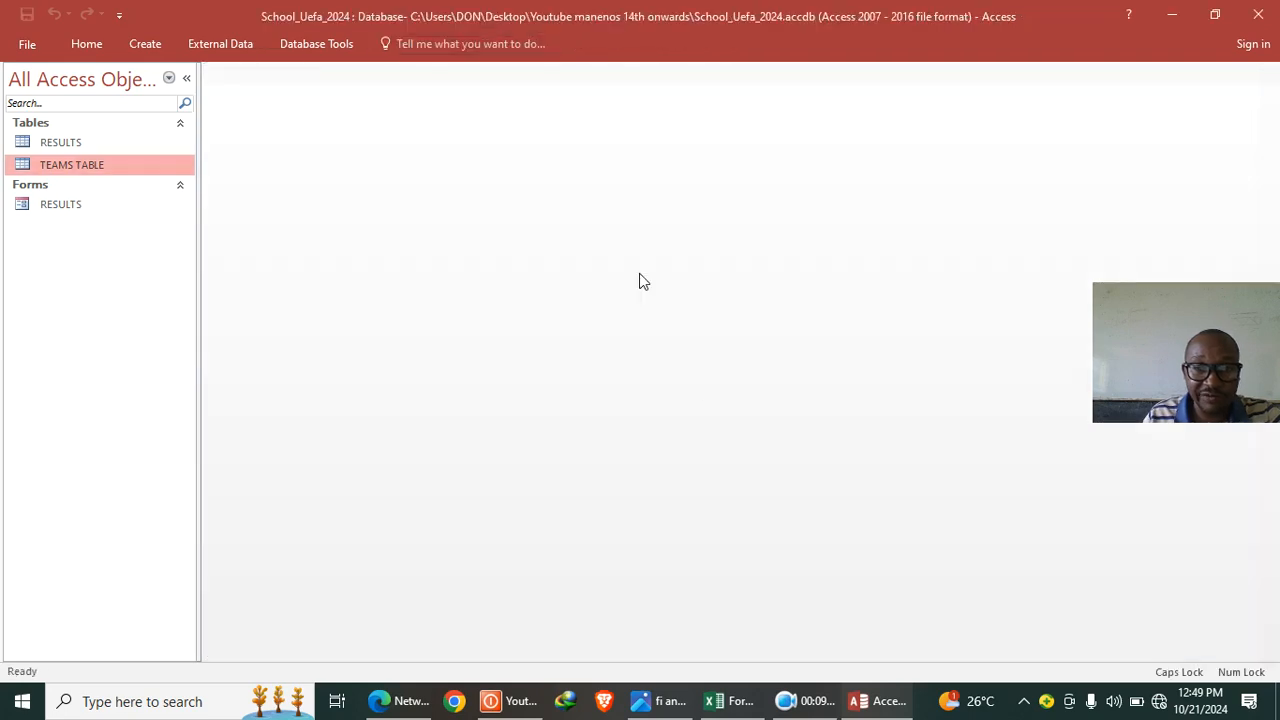
- Check the exam question's query task in Photos, and in Access start a query design containing the RESULTS and TEAMS TABLE tables
{"action": "left_click", "coordinate": [662, 701]}
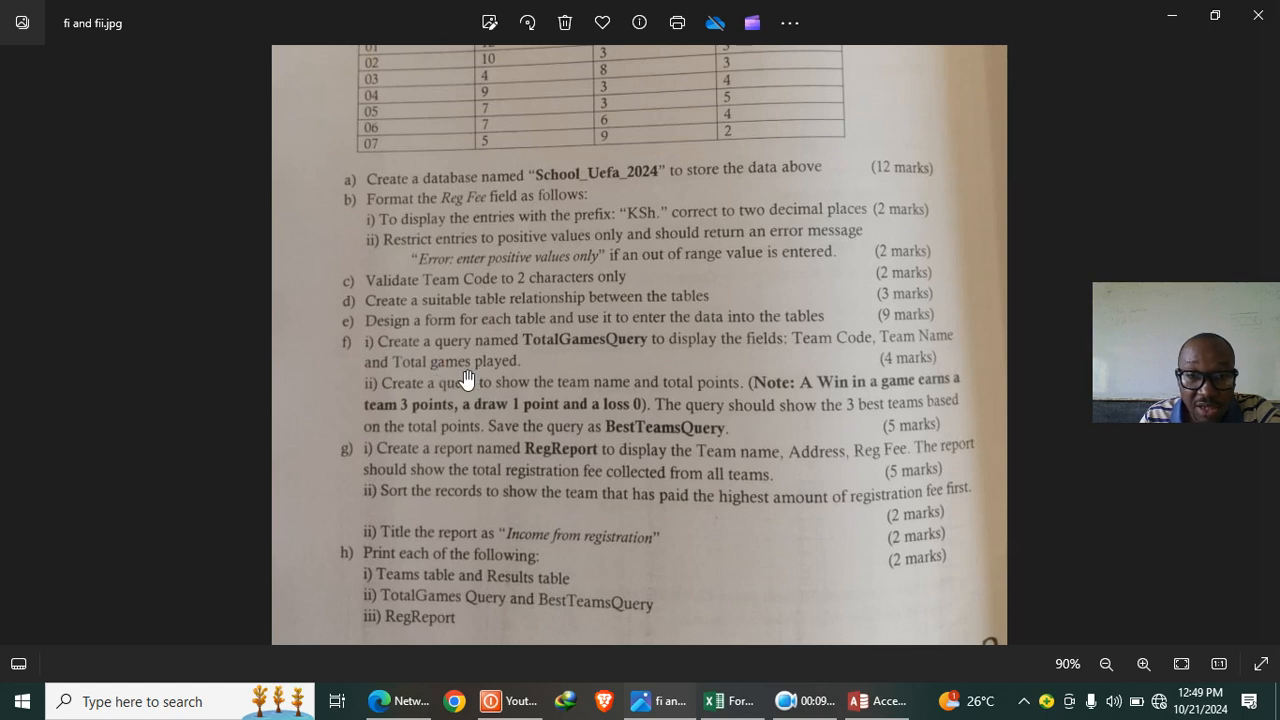
{"action": "scroll", "coordinate": [540, 370], "scroll_direction": "up", "scroll_amount": 3}
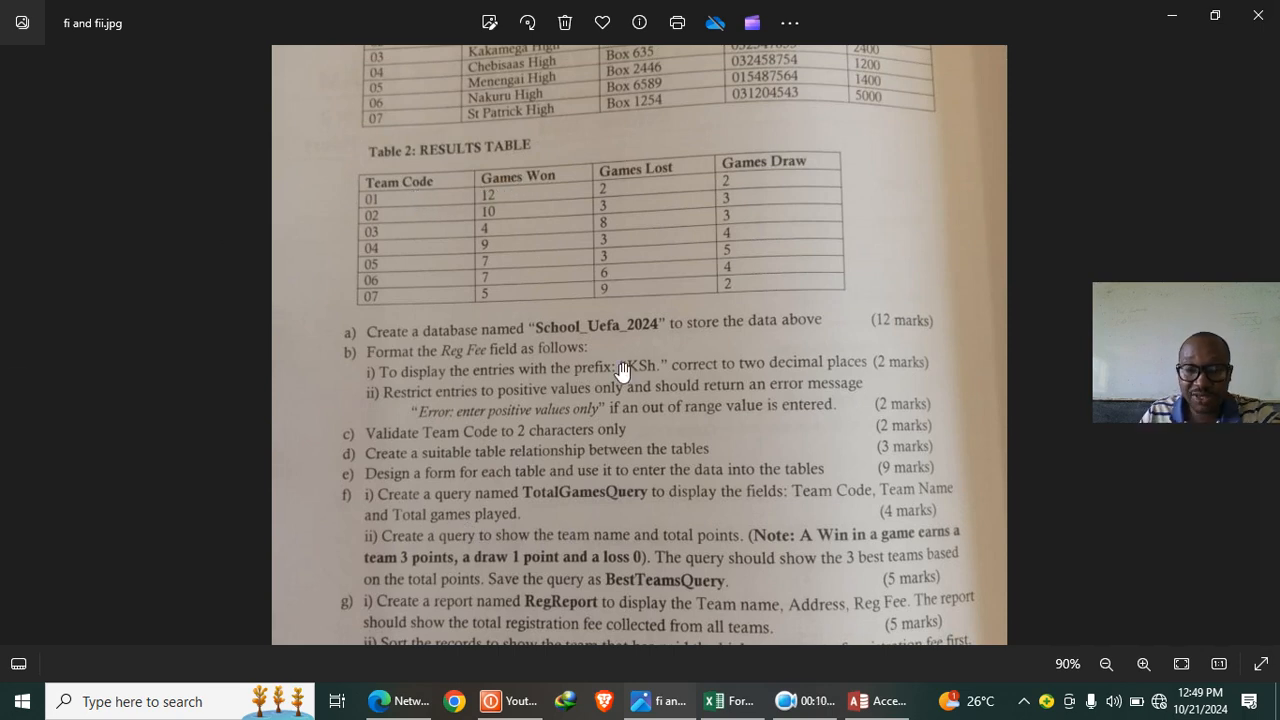
{"action": "left_click", "coordinate": [865, 700]}
{"action": "left_click", "coordinate": [145, 44]}
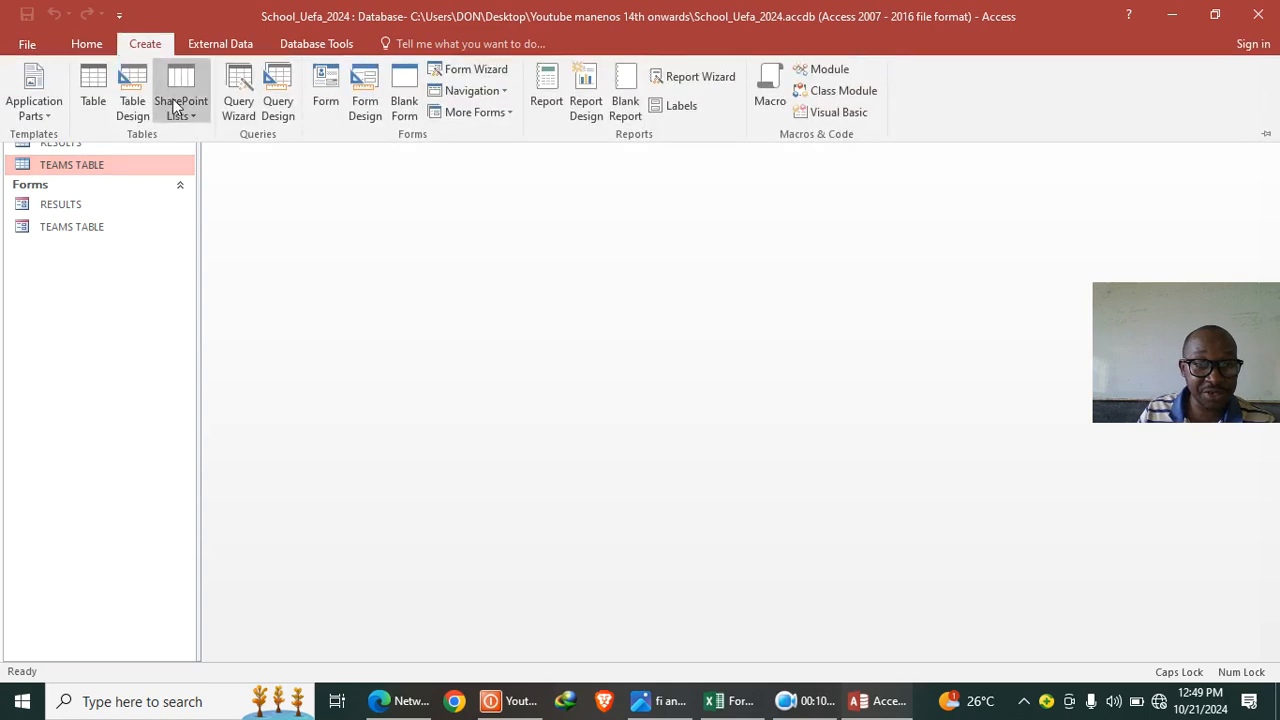
{"action": "left_click", "coordinate": [279, 108]}
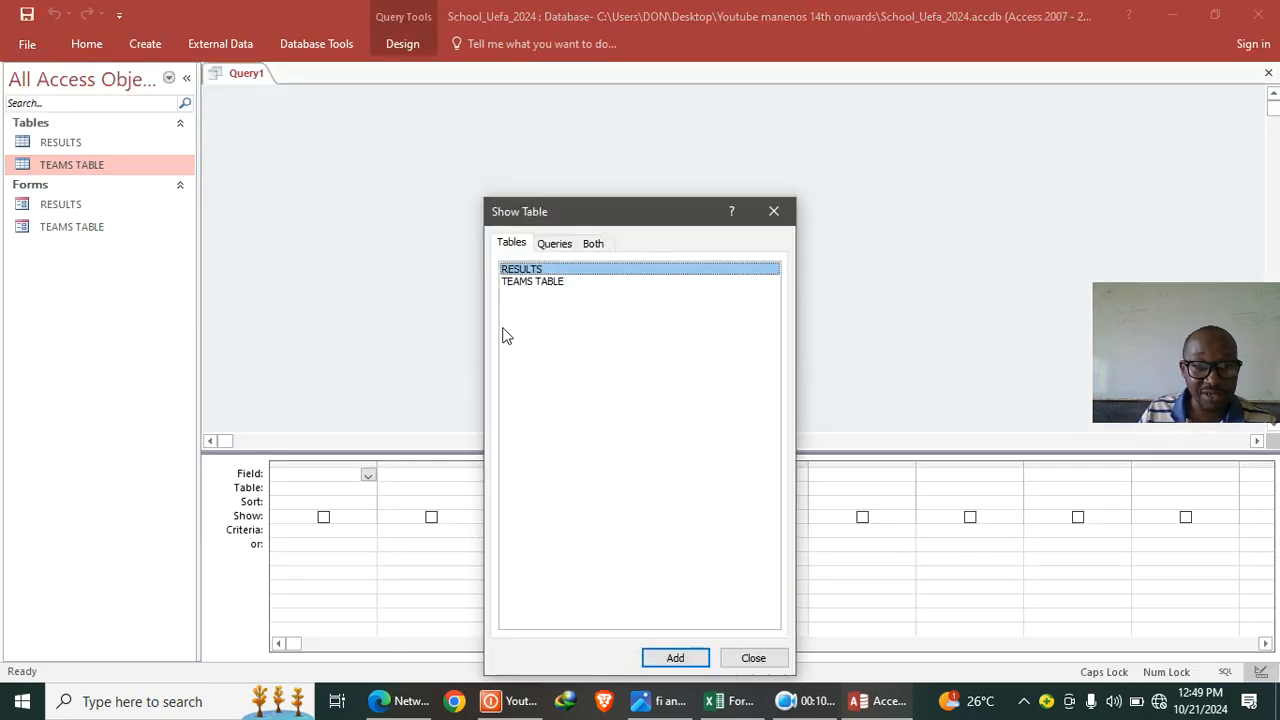
{"action": "double_click", "coordinate": [550, 269]}
{"action": "double_click", "coordinate": [556, 282]}
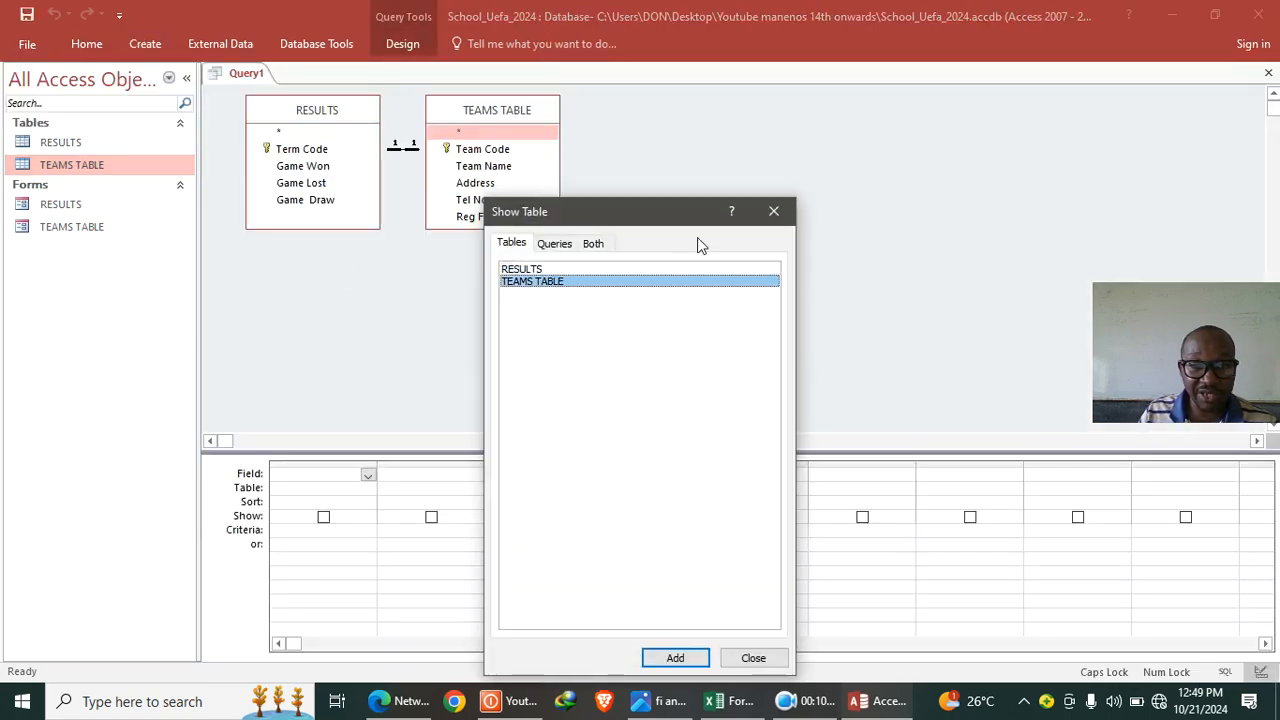
{"action": "left_click", "coordinate": [771, 211]}
- Add Term Code from RESULTS, Team Name from TEAMS TABLE, and Game Won, Game Lost and Game Draw from RESULTS to the query
{"action": "left_click", "coordinate": [314, 150]}
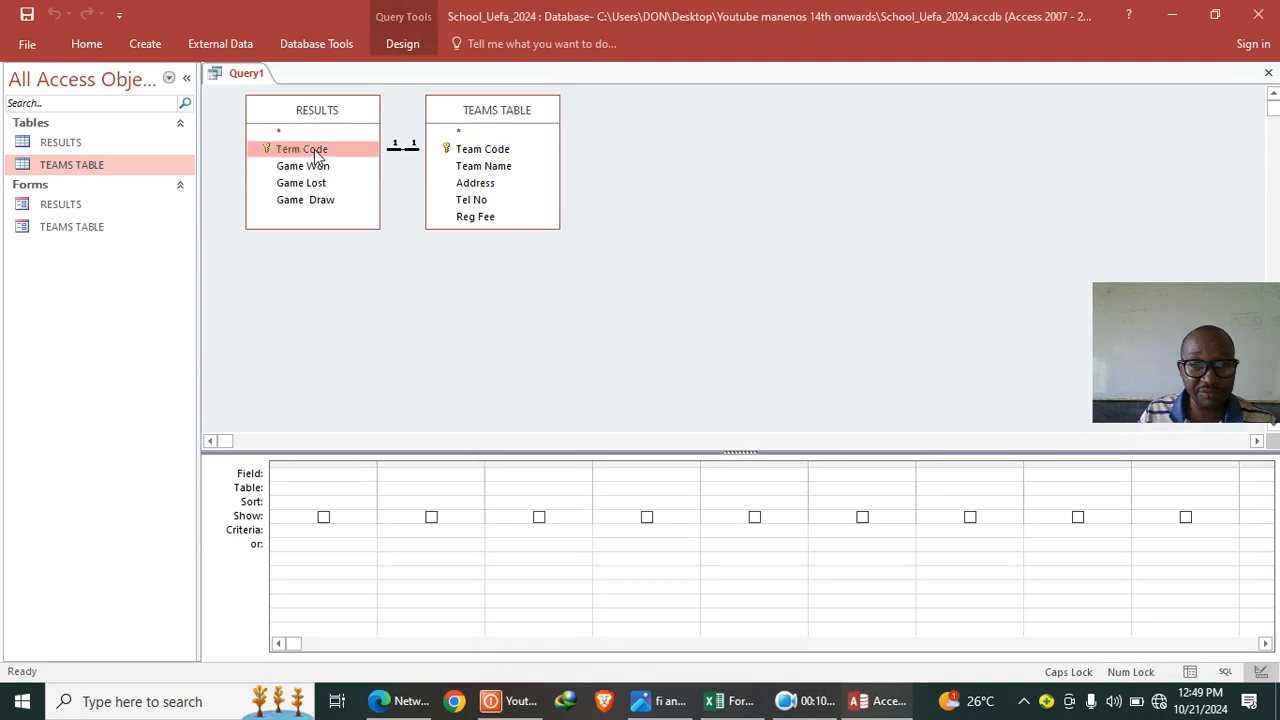
{"action": "double_click", "coordinate": [488, 168]}
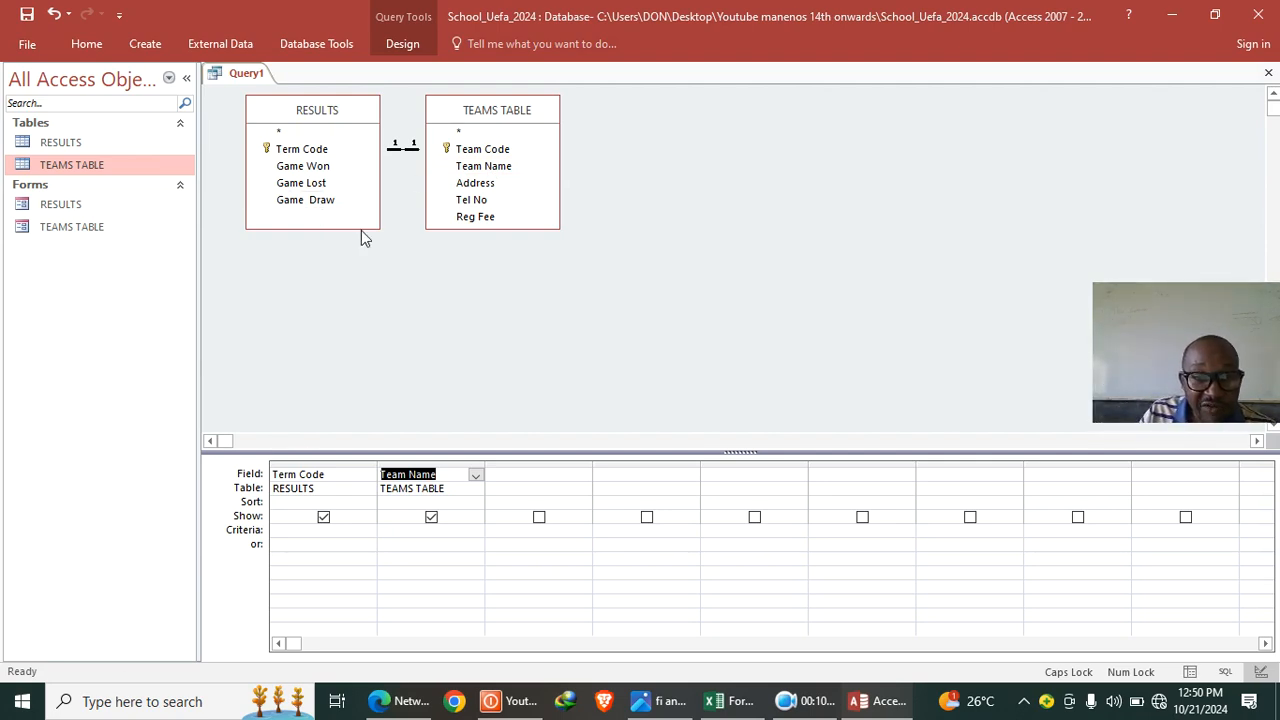
{"action": "double_click", "coordinate": [318, 167]}
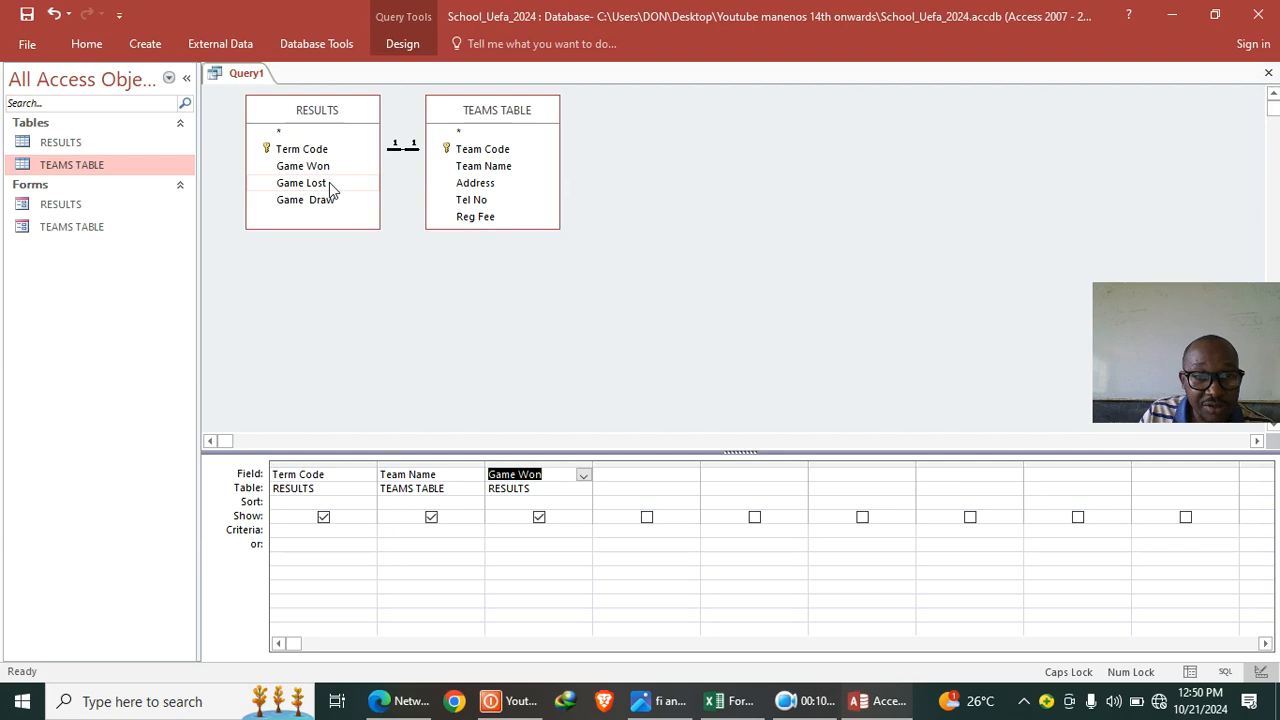
{"action": "left_click", "coordinate": [329, 184]}
{"action": "double_click", "coordinate": [329, 183]}
{"action": "double_click", "coordinate": [334, 201]}
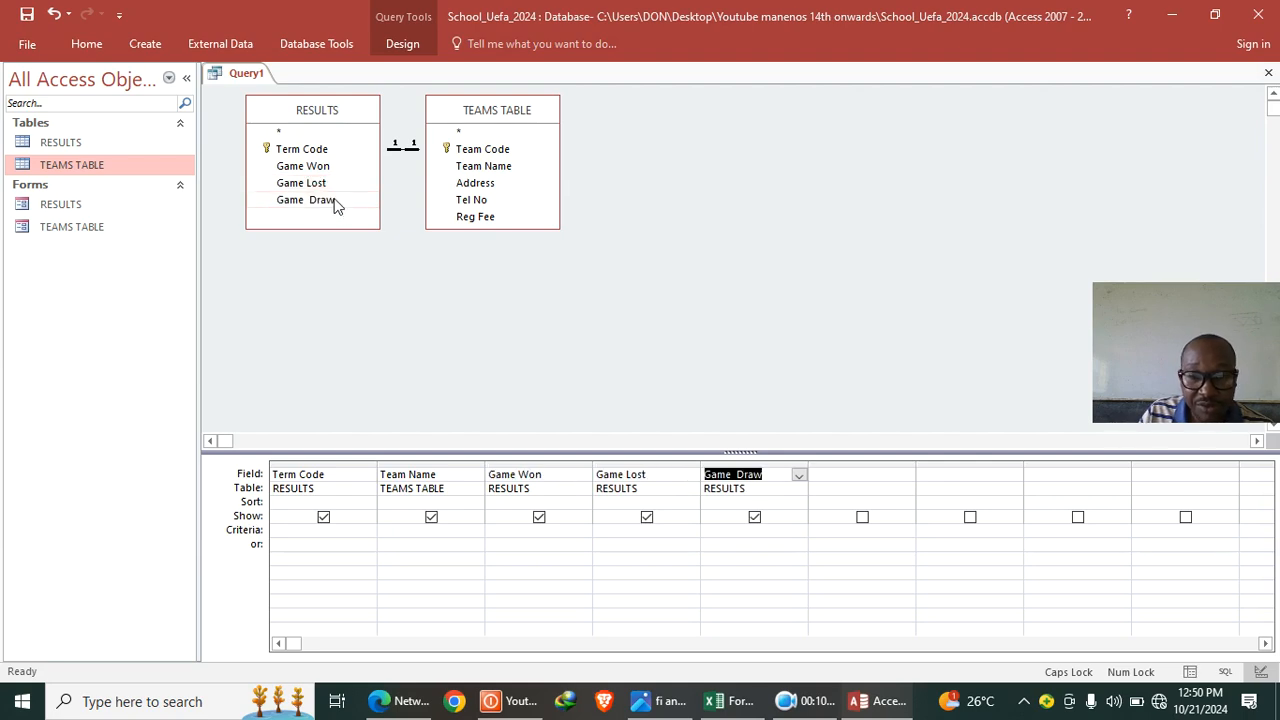
- Widen the first empty query column and enter the shown calculated field TotalPlayedGames:[Games Won]+[Games Lost]+[Games Draw]
{"action": "left_click_drag", "start_coordinate": [913, 463], "coordinate": [1024, 470]}
{"action": "left_click", "coordinate": [917, 518]}
{"action": "left_click", "coordinate": [856, 477]}
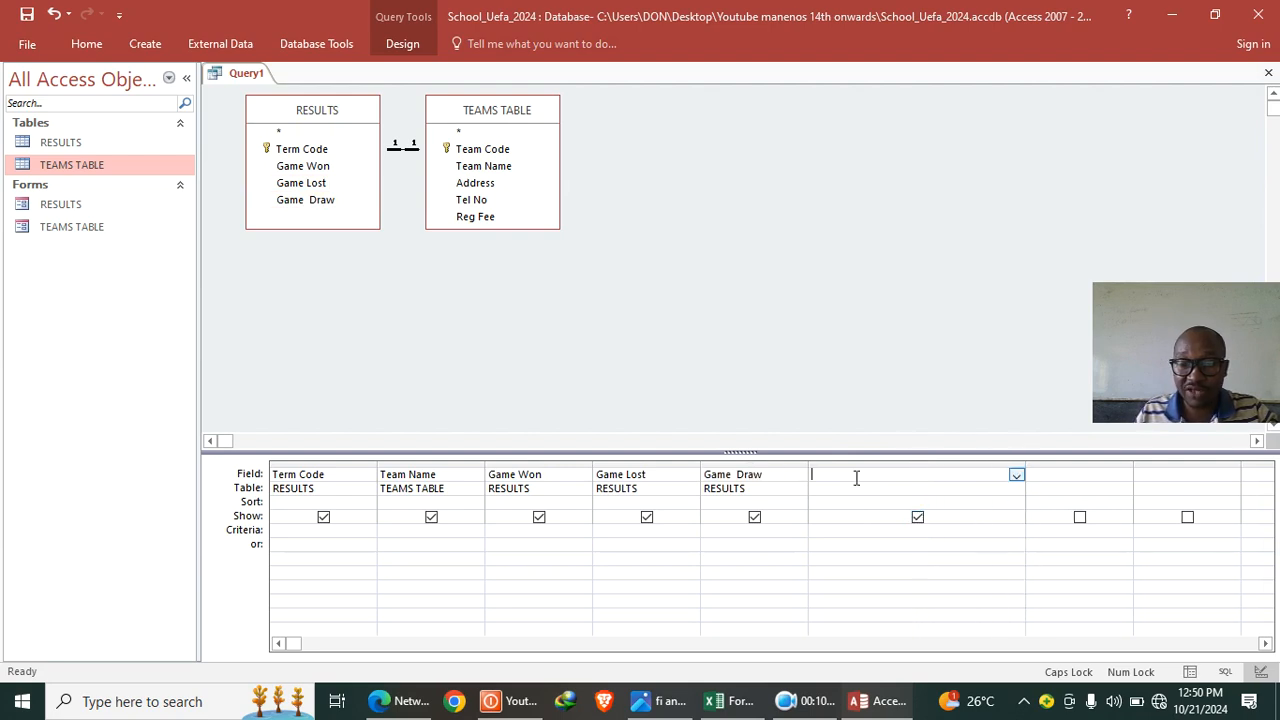
{"action": "type", "text": "T"}
{"action": "key", "text": "Caps_Lock"}
{"action": "type", "text": "otalPlayedGames:[Games"}
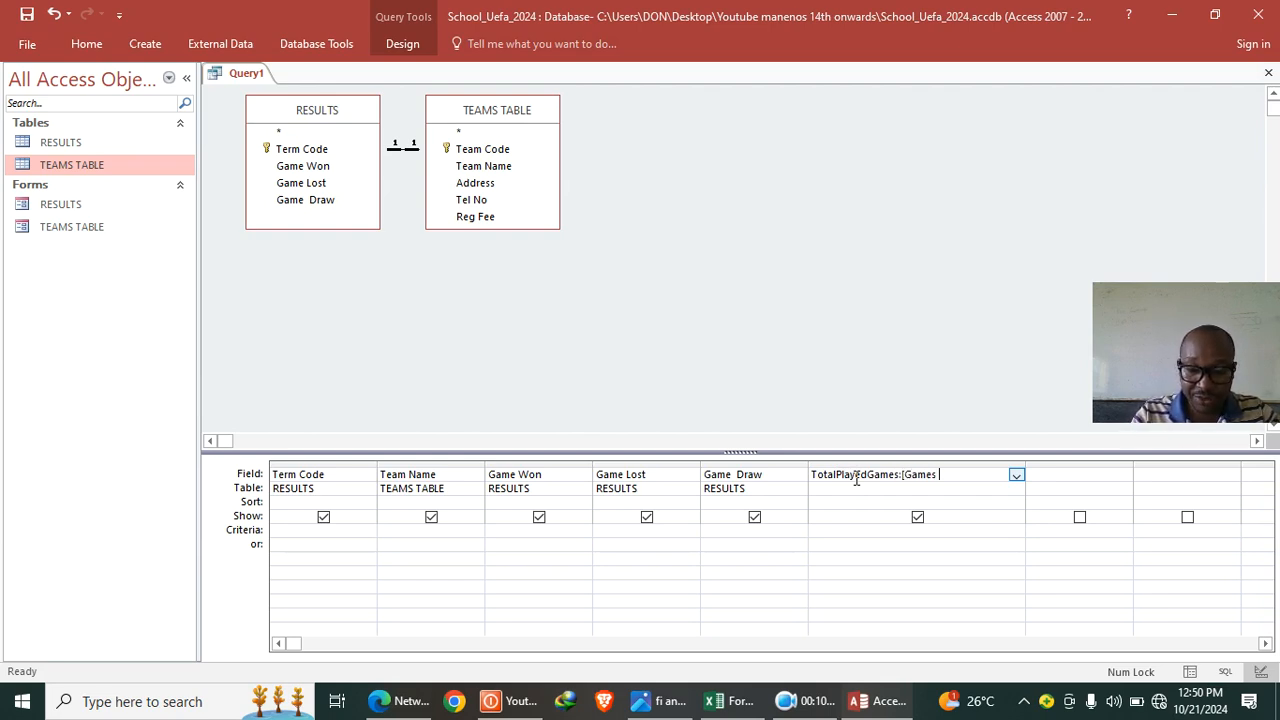
{"action": "type", "text": "Won]+["}
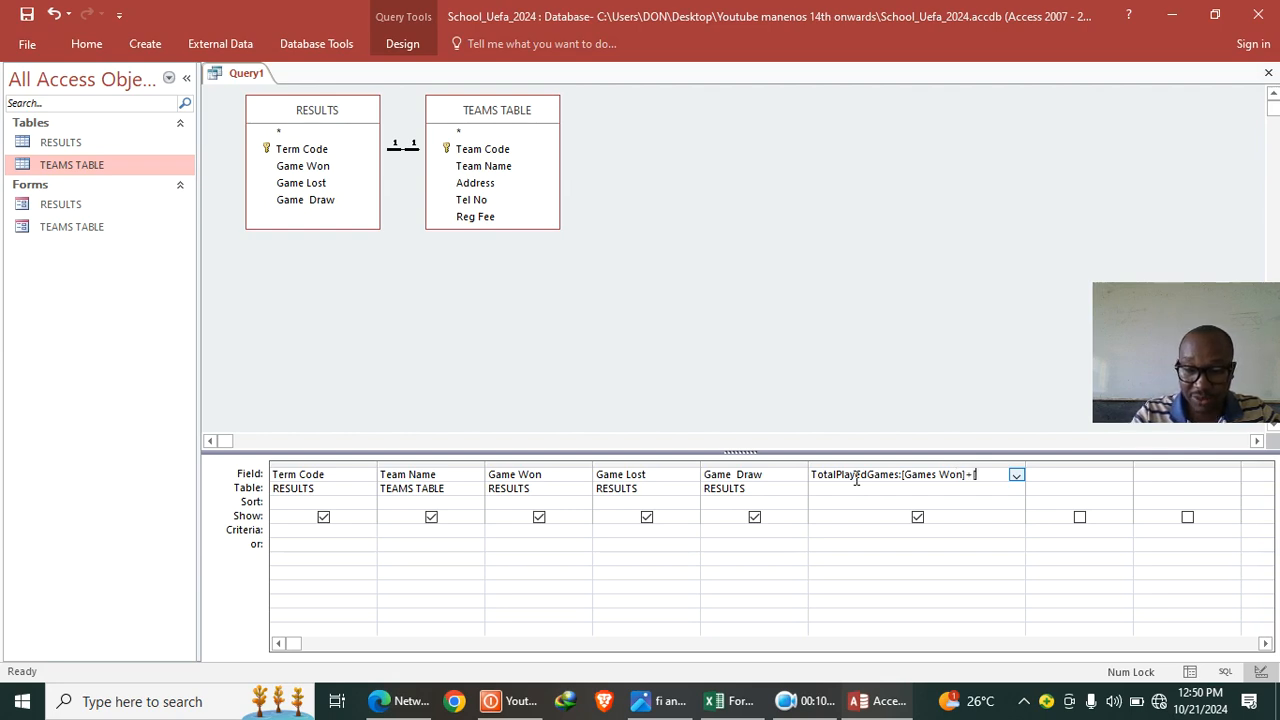
{"action": "type", "text": "Games Lost]+[Ga"}
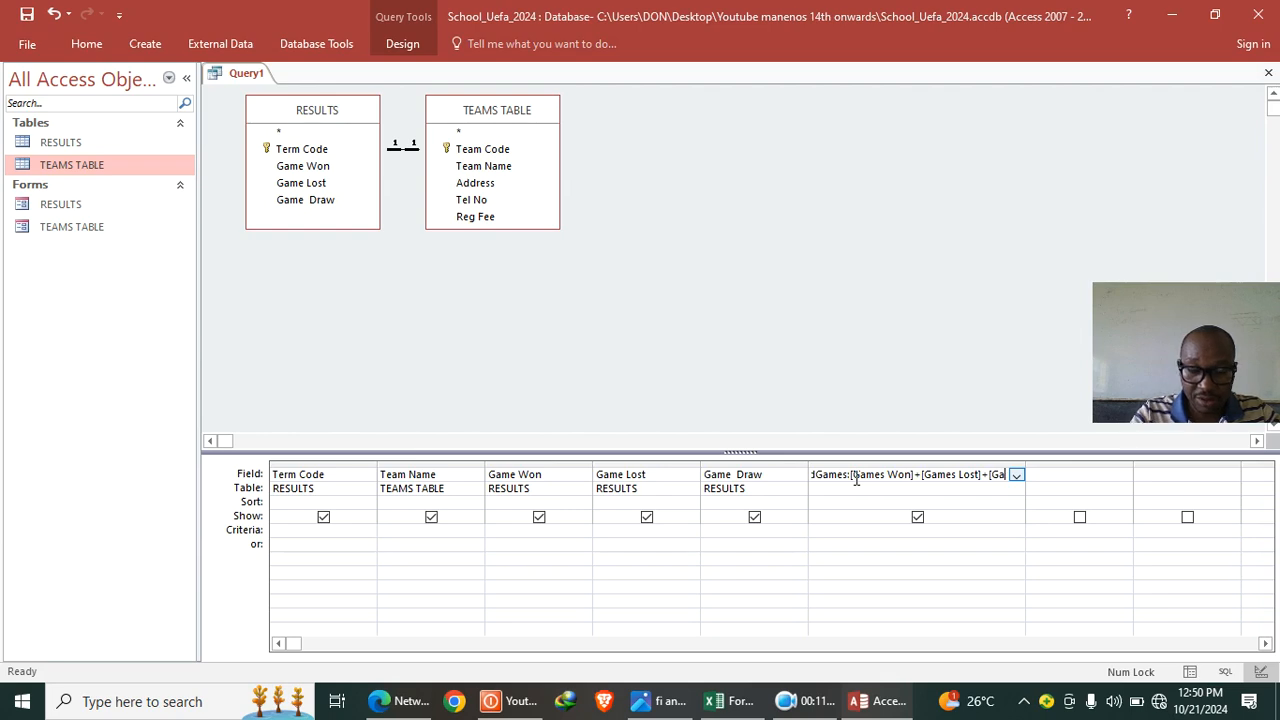
{"action": "type", "text": "mes Draw"}
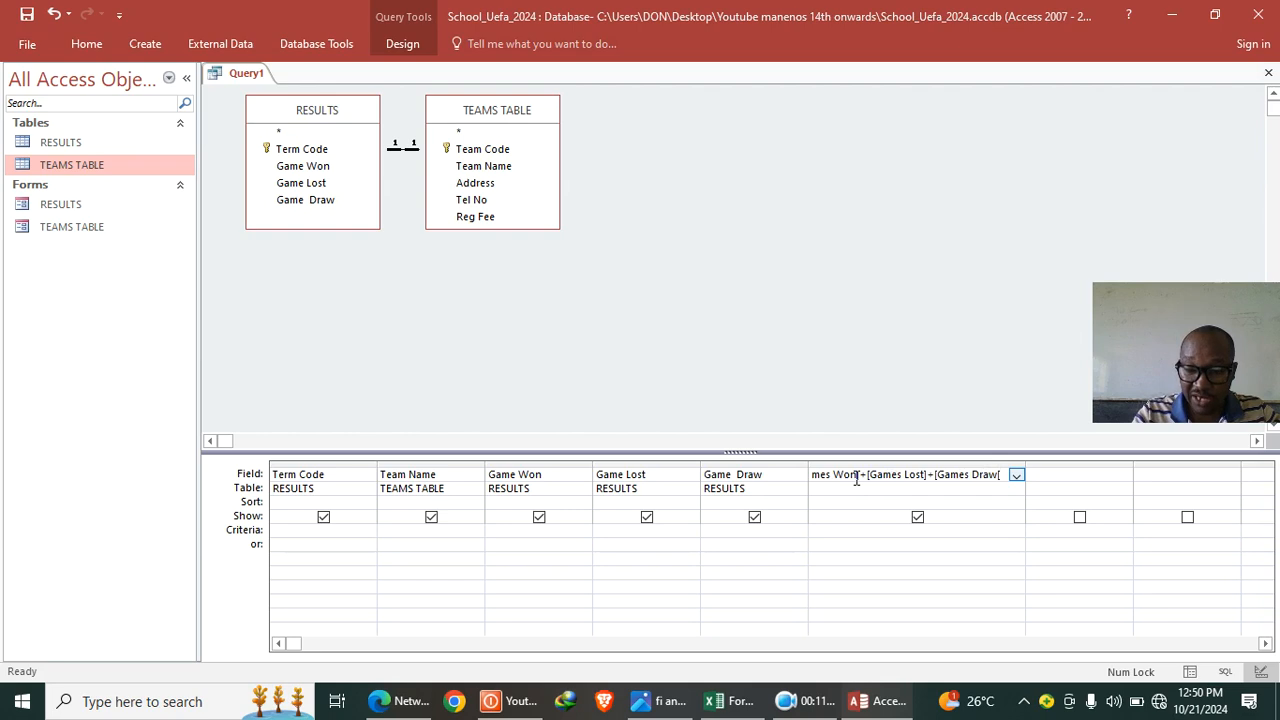
{"action": "left_click", "coordinate": [863, 560]}
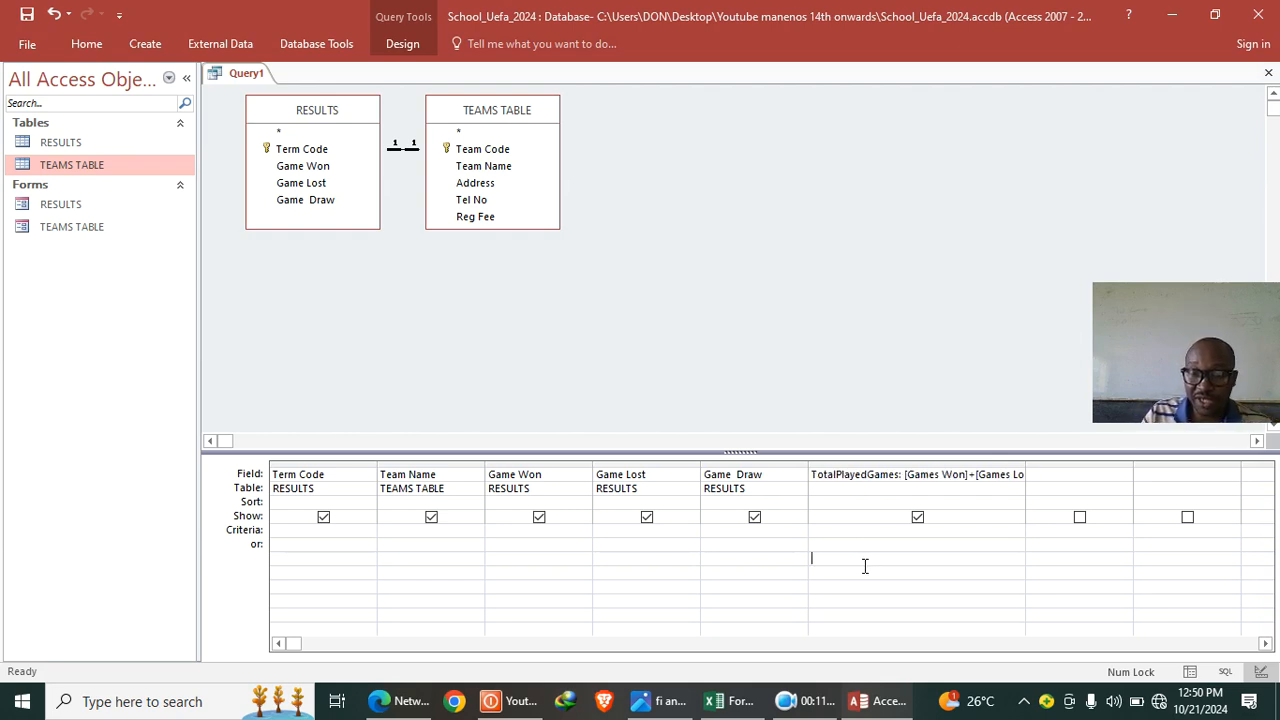
- Save the query as TotalGamesPlayed
{"action": "left_click", "coordinate": [27, 13]}
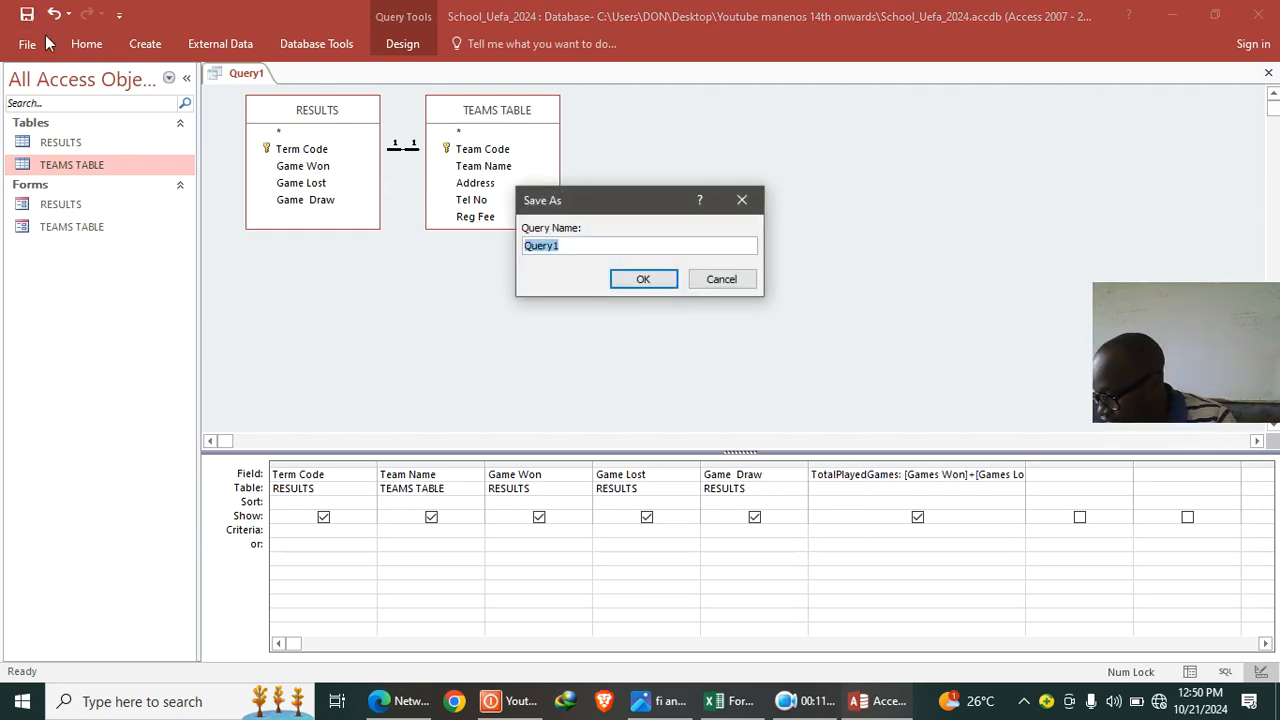
{"action": "key", "text": "Caps_Lock"}
{"action": "type", "text": "T"}
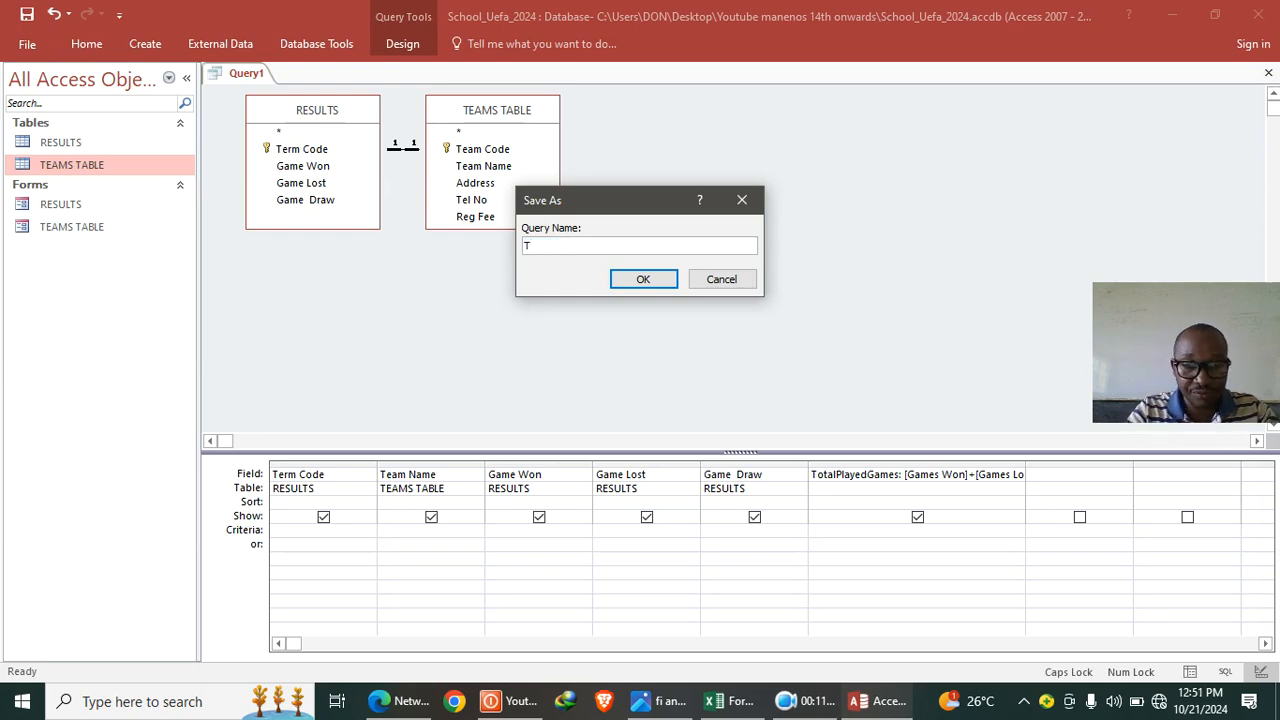
{"action": "key", "text": "Caps_Lock"}
{"action": "type", "text": "otalGamesPlayed"}
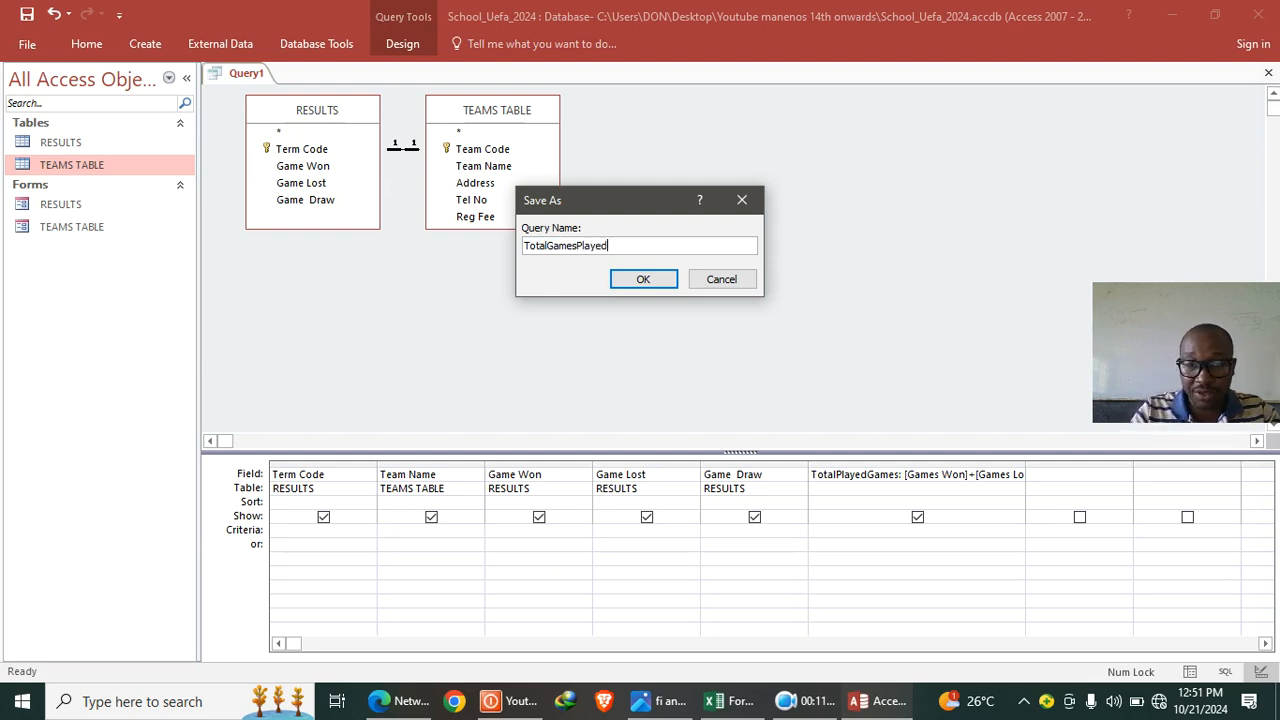
{"action": "key", "text": "Return"}
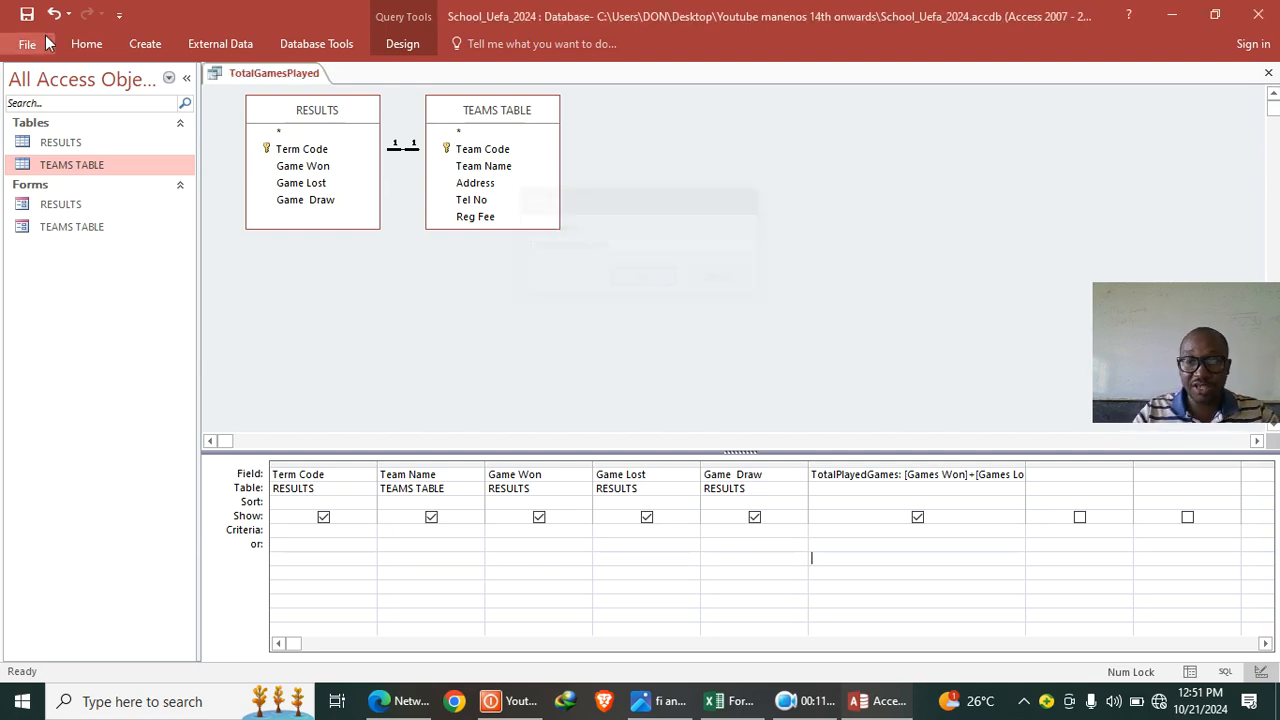
- Test-run the TotalGamesPlayed query and correct the first field reference in the TotalPlayedGames expression to [Game Won]
{"action": "double_click", "coordinate": [98, 206]}
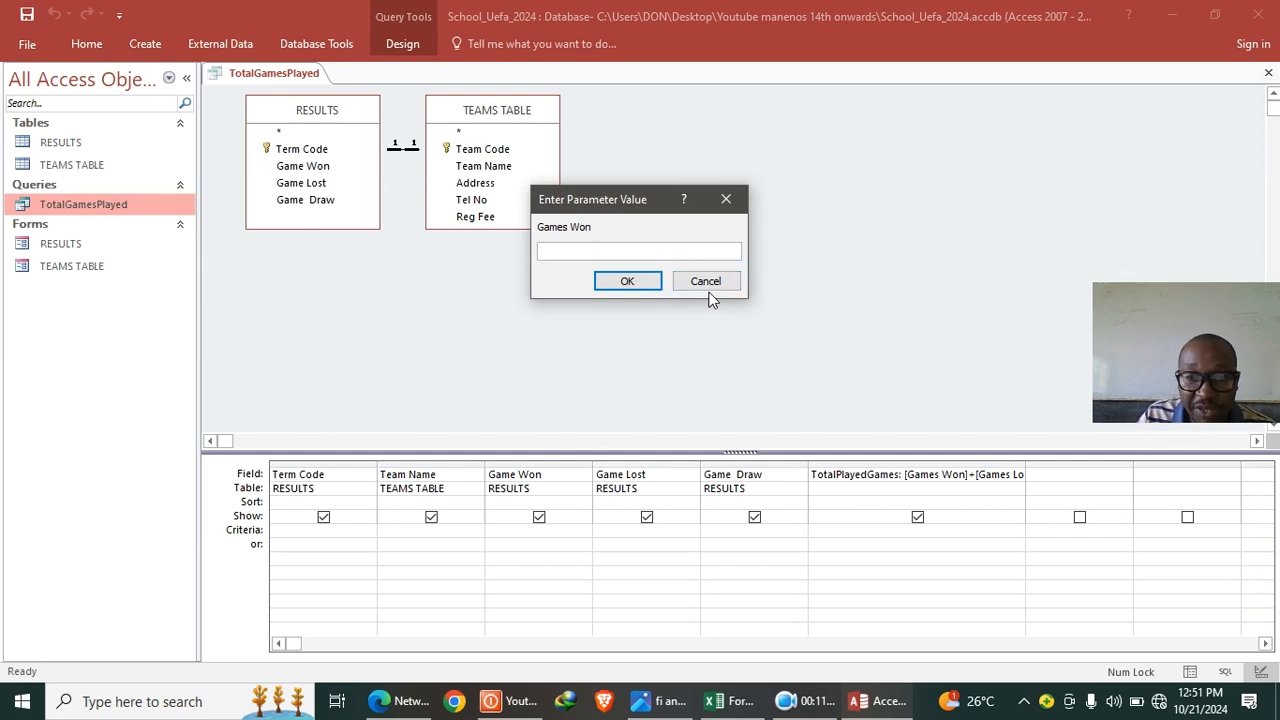
{"action": "left_click", "coordinate": [707, 283]}
{"action": "left_click", "coordinate": [937, 476]}
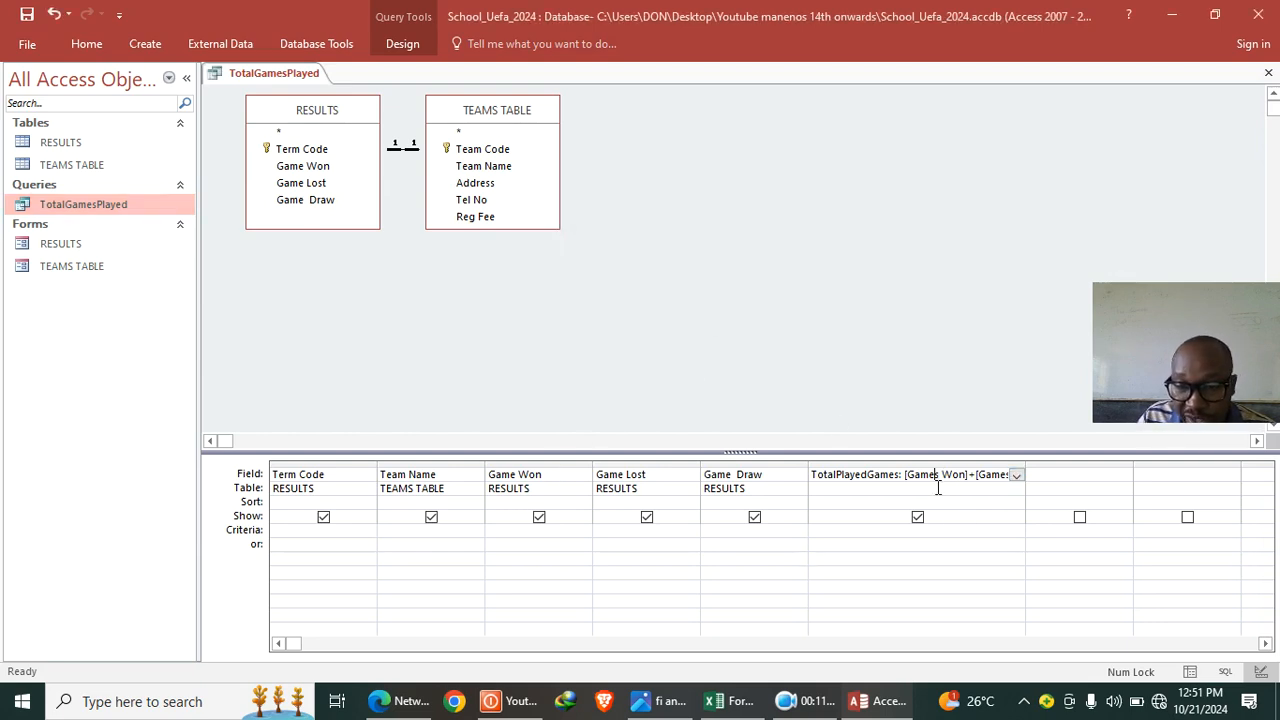
{"action": "key", "text": "BackSpace"}
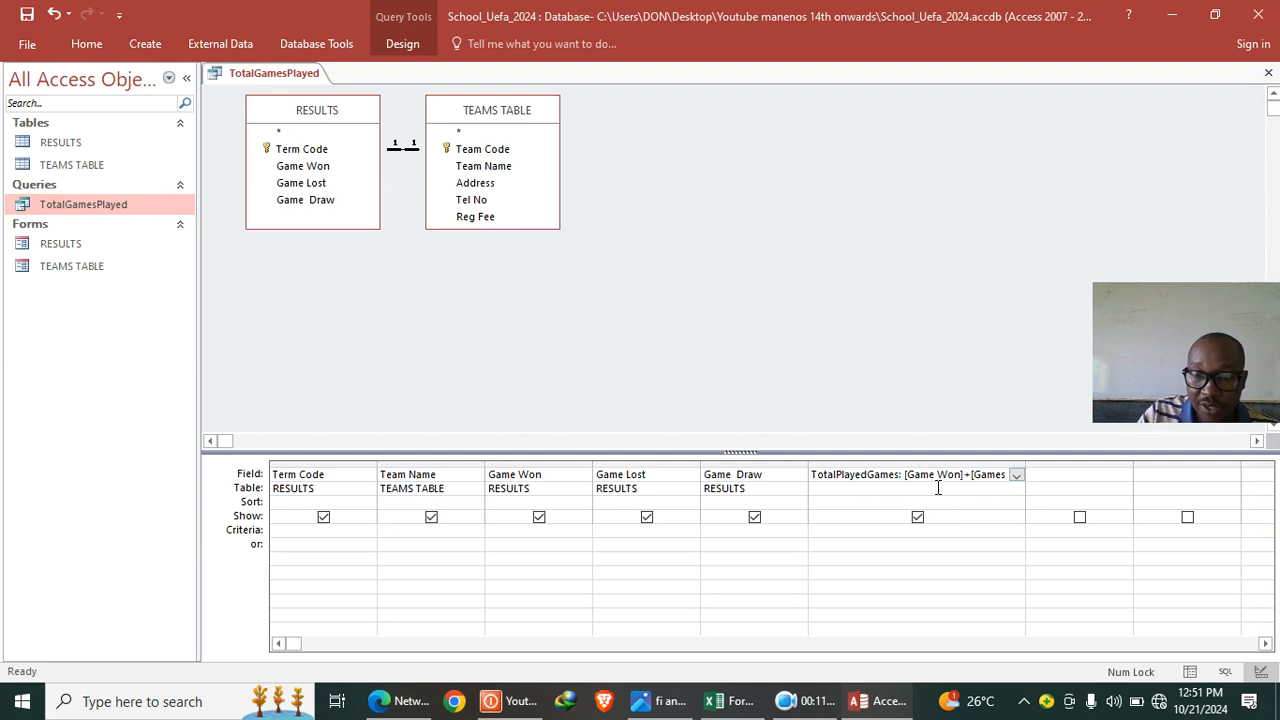
- Run the query again, widen the TotalPlayedGames column and correct the expression's second field reference to [Game Lost]
{"action": "left_click", "coordinate": [86, 44]}
{"action": "left_click", "coordinate": [68, 90]}
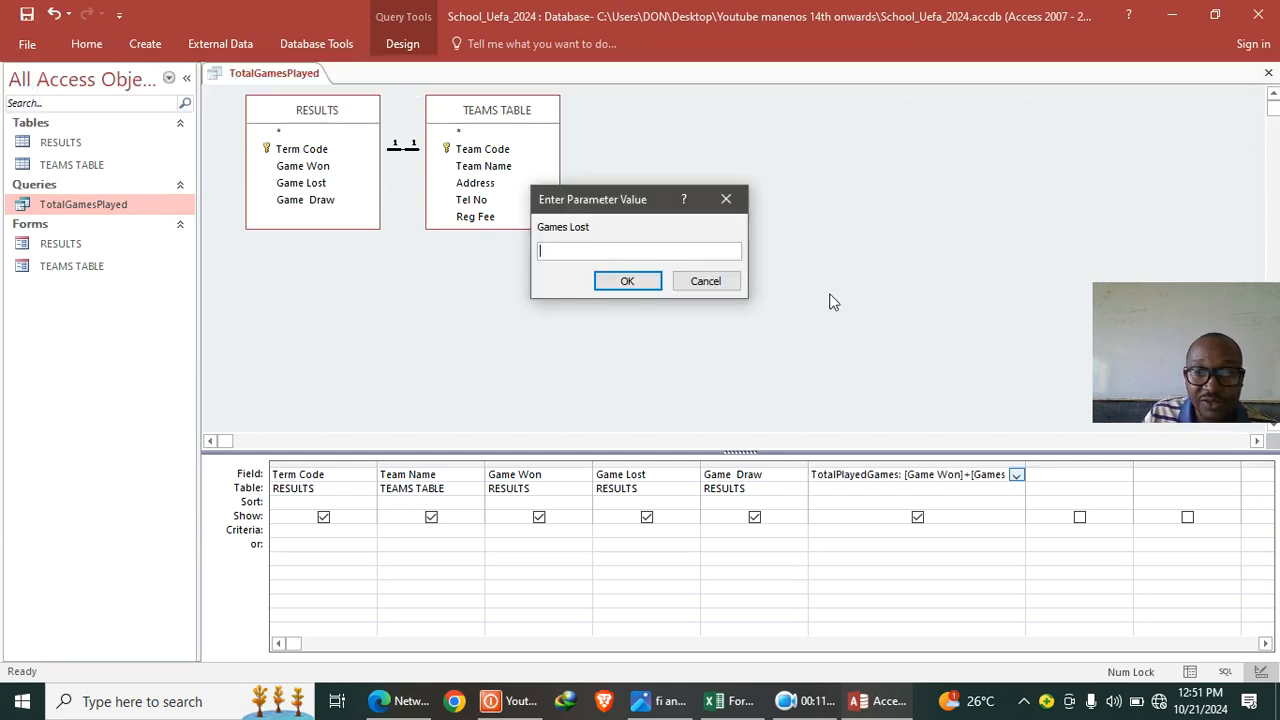
{"action": "left_click", "coordinate": [712, 284]}
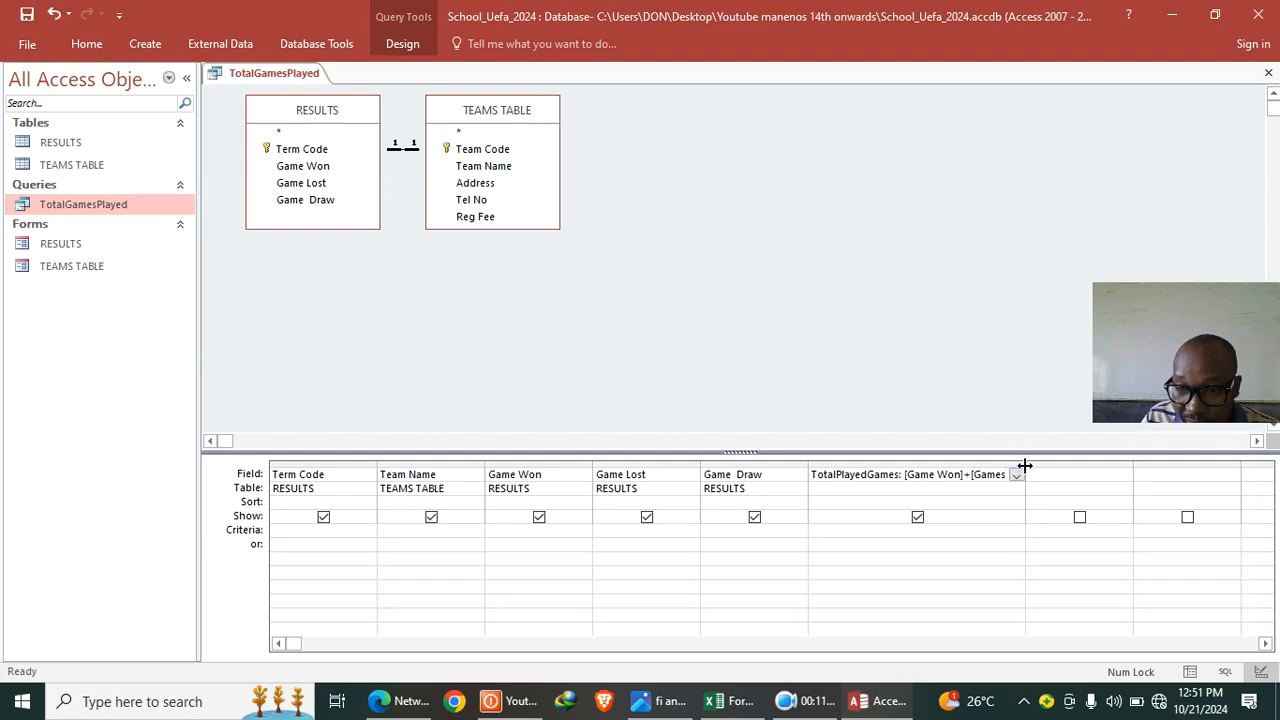
{"action": "left_click_drag", "start_coordinate": [1025, 466], "coordinate": [1103, 468]}
{"action": "key", "text": "Delete"}
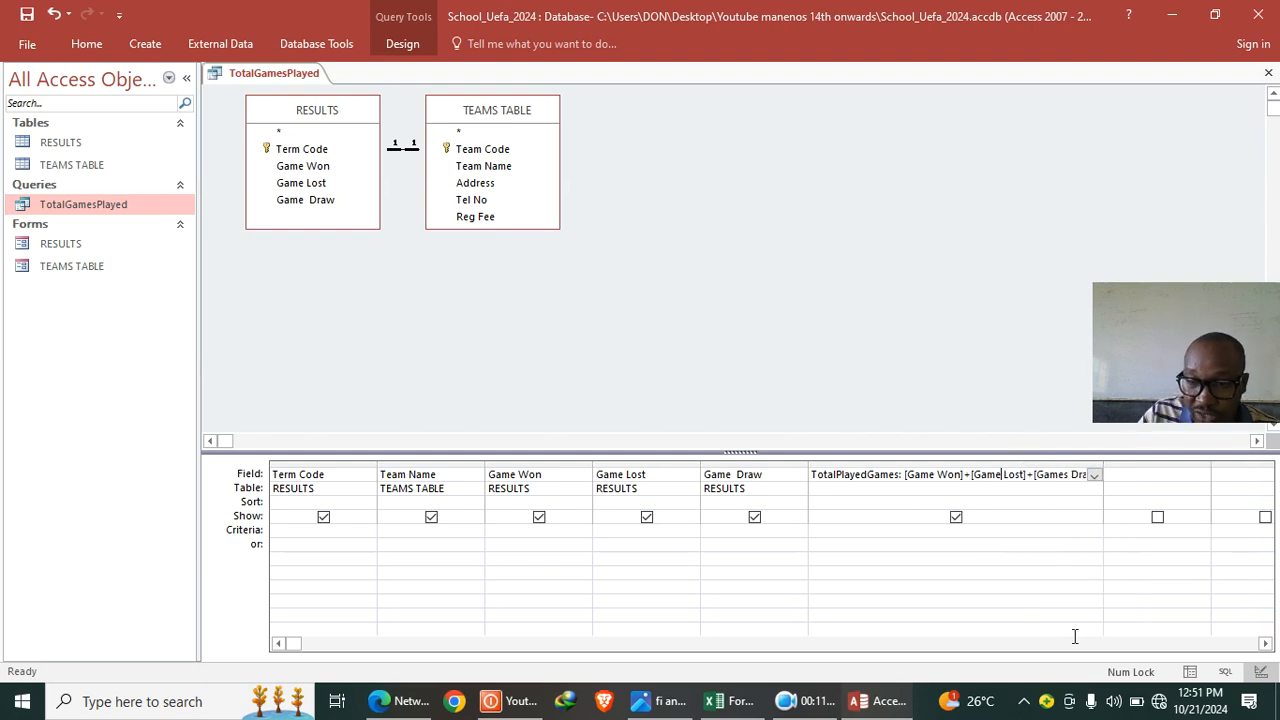
- Rerun the query, widen the calculated column further, correct the third field reference to [Game Draw], and test the query once more
{"action": "double_click", "coordinate": [78, 207]}
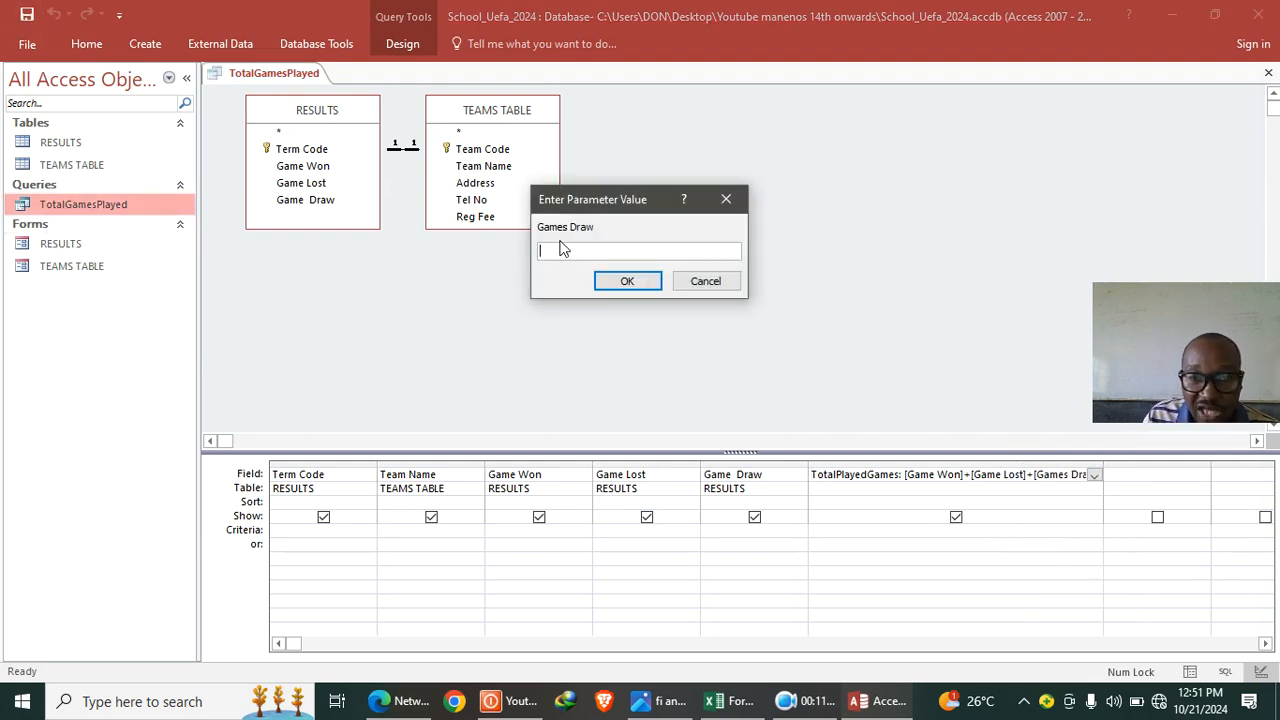
{"action": "left_click", "coordinate": [713, 287]}
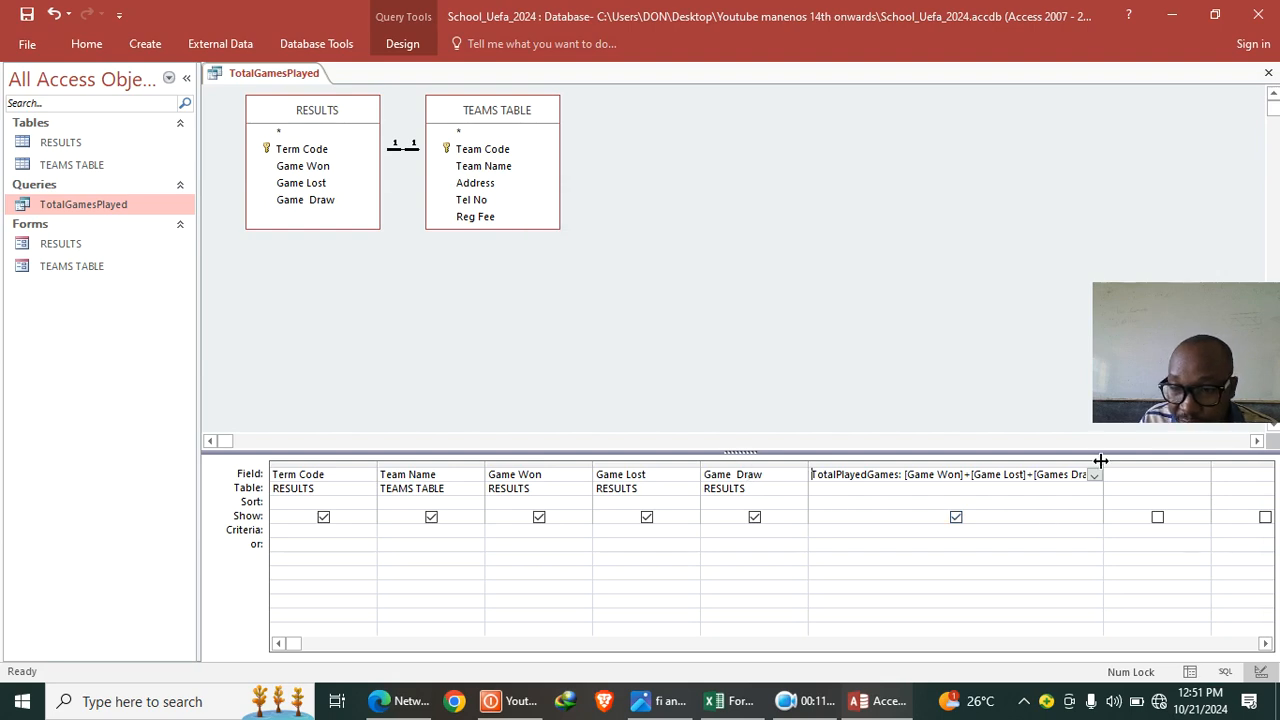
{"action": "left_click_drag", "start_coordinate": [1100, 460], "coordinate": [1154, 460]}
{"action": "left_click", "coordinate": [1062, 477]}
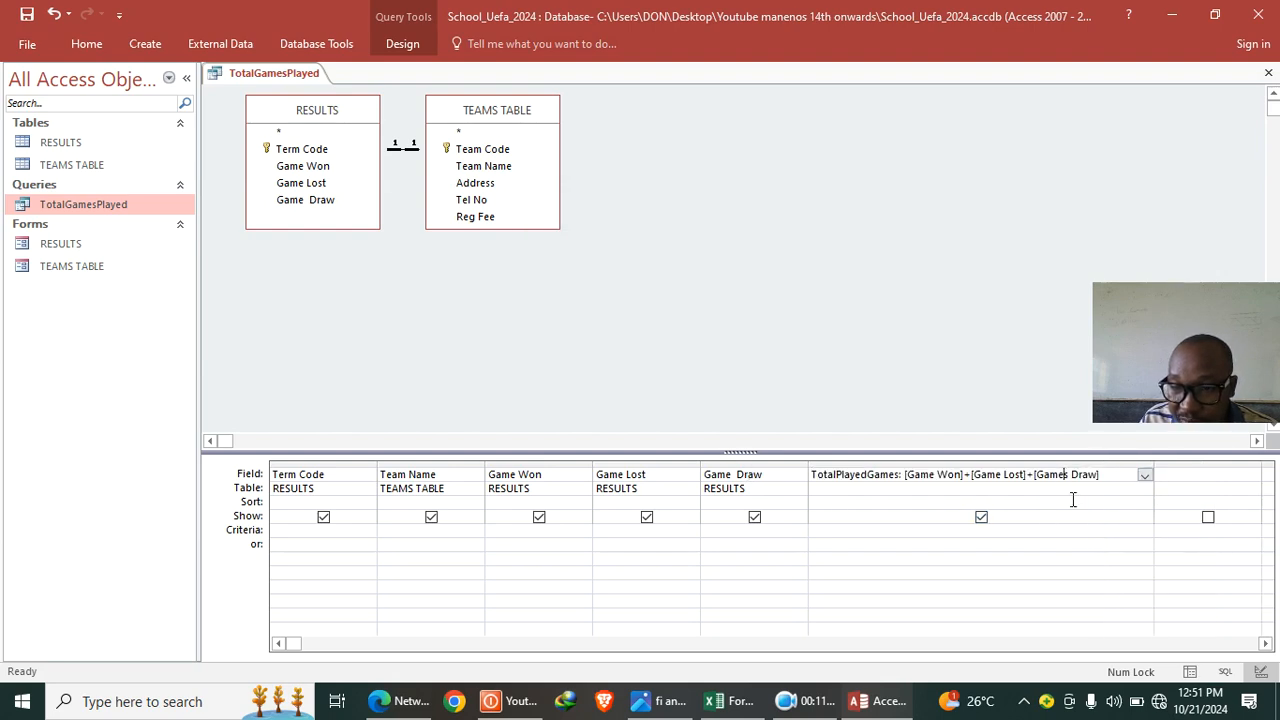
{"action": "key", "text": "BackSpace"}
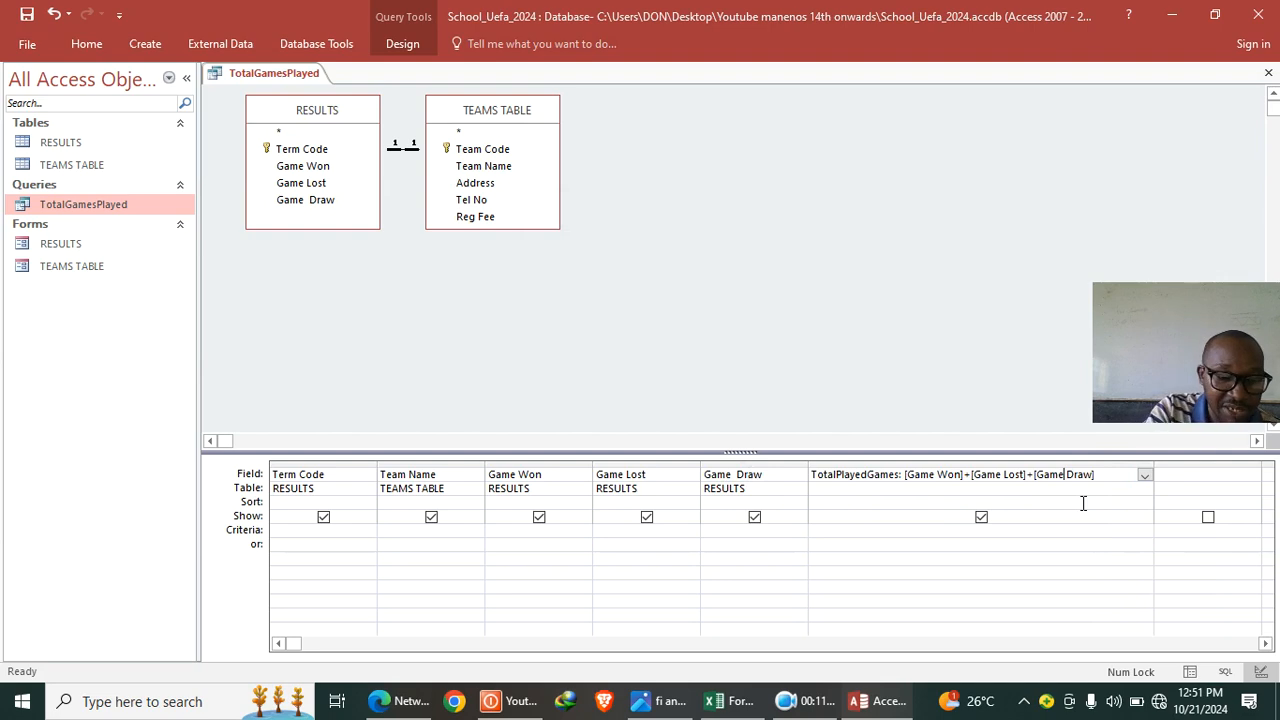
{"action": "double_click", "coordinate": [87, 206]}
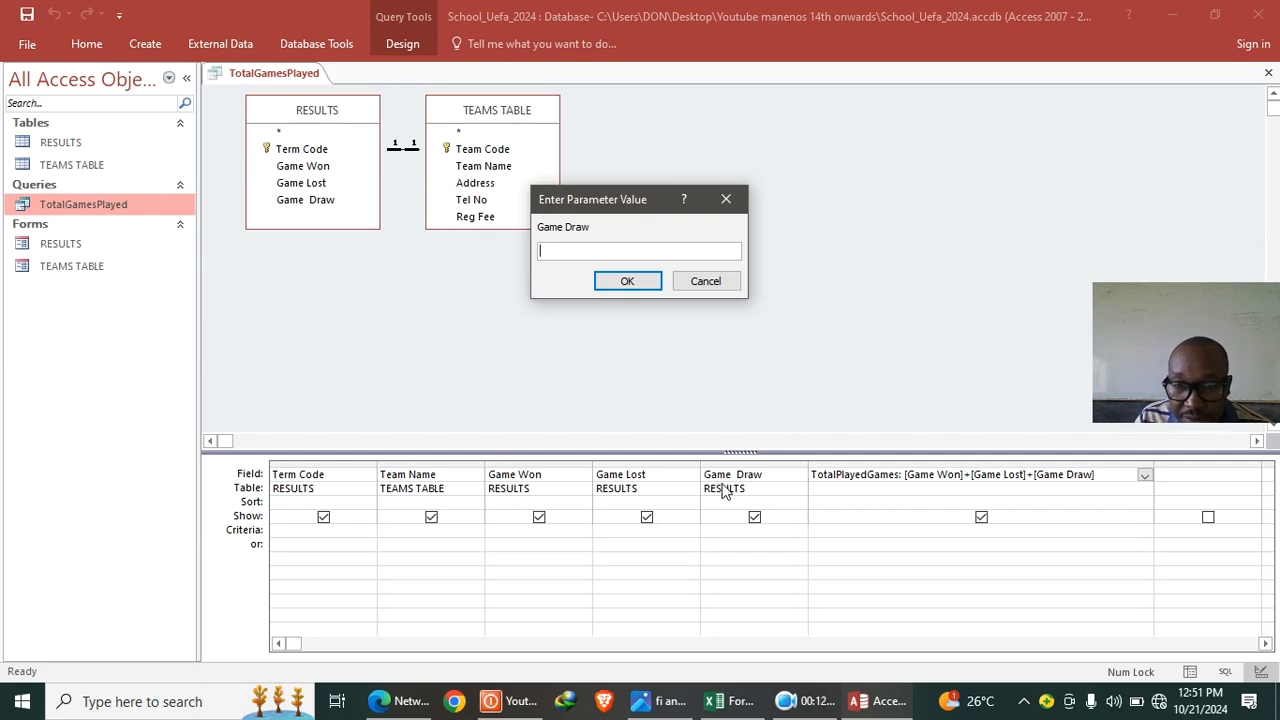
{"action": "left_click", "coordinate": [714, 286]}
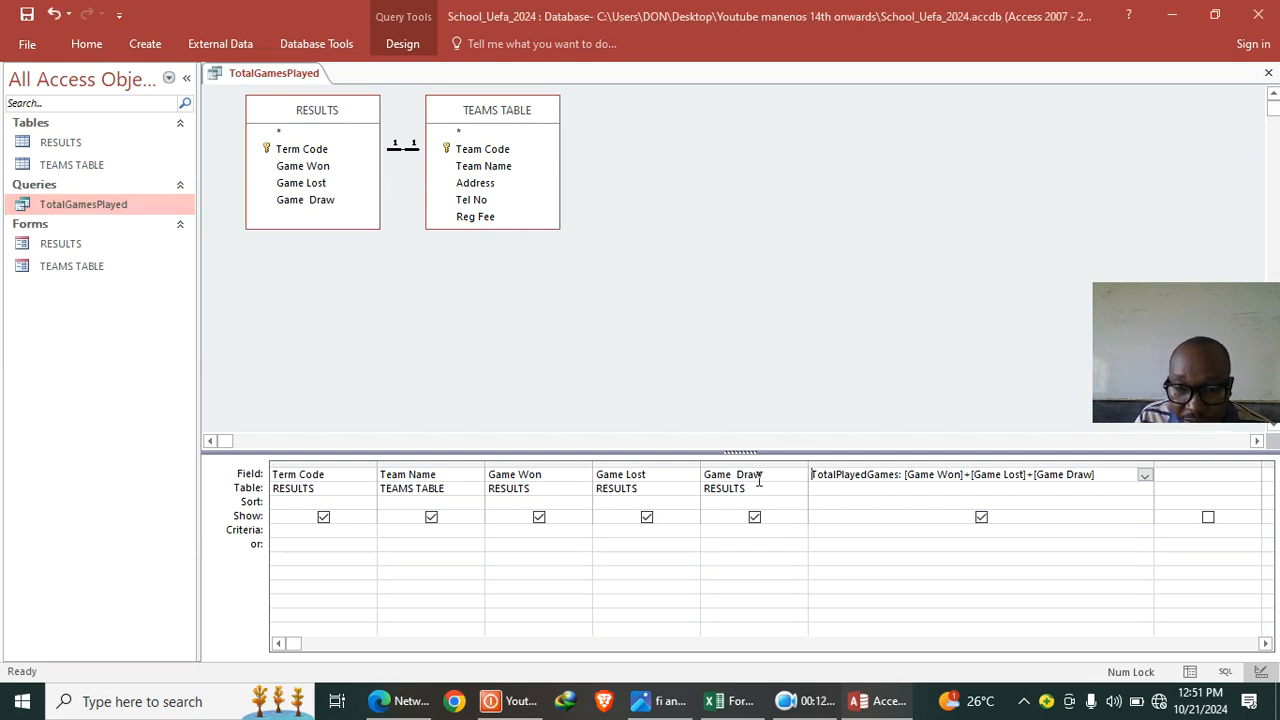
- Change the TotalPlayedGames expression's third field reference to [Game Draw] with a double space, run the TotalGamesPlayed query and close it
{"action": "left_click", "coordinate": [703, 480]}
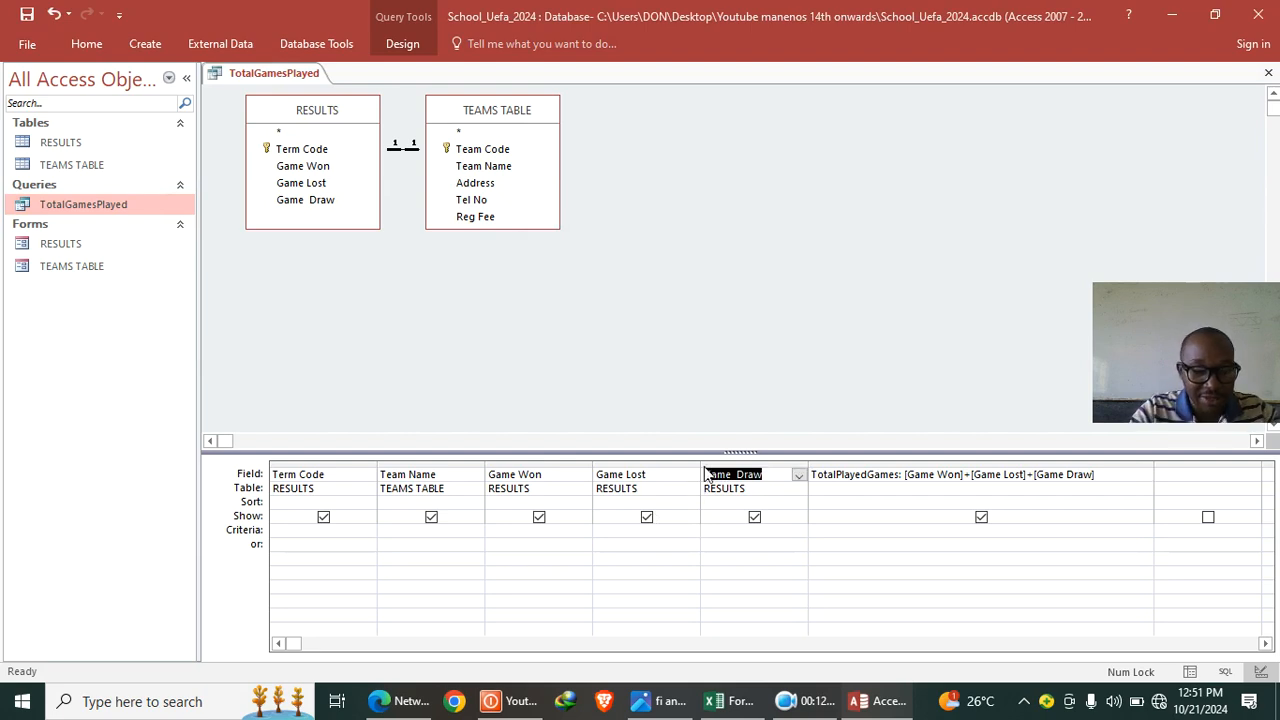
{"action": "left_click", "coordinate": [1097, 476]}
{"action": "key", "text": "BackSpace"}
{"action": "key", "text": "BackSpace"}
{"action": "key", "text": "BackSpace"}
{"action": "key", "text": "BackSpace"}
{"action": "key", "text": "BackSpace"}
{"action": "key", "text": "BackSpace"}
{"action": "key", "text": "BackSpace"}
{"action": "key", "text": "BackSpace"}
{"action": "key", "text": "BackSpace"}
{"action": "key", "text": "BackSpace"}
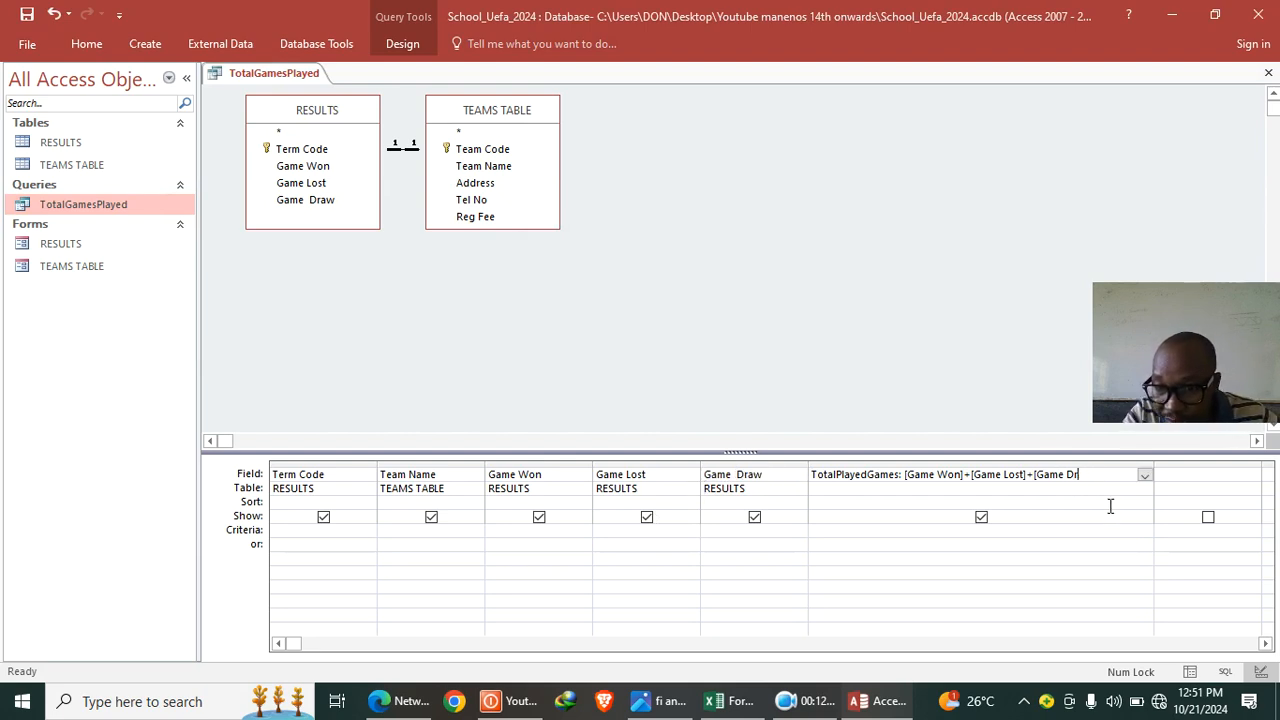
{"action": "type", "text": "Game  Draw]"}
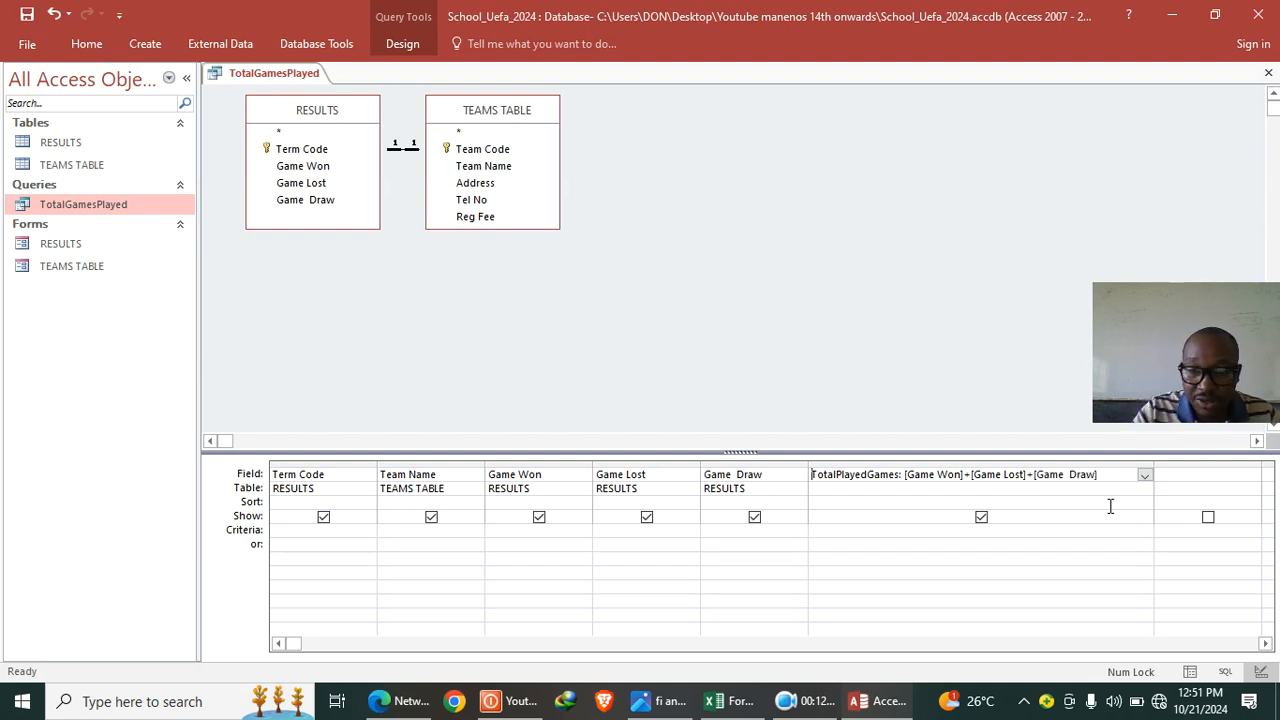
{"action": "double_click", "coordinate": [114, 207]}
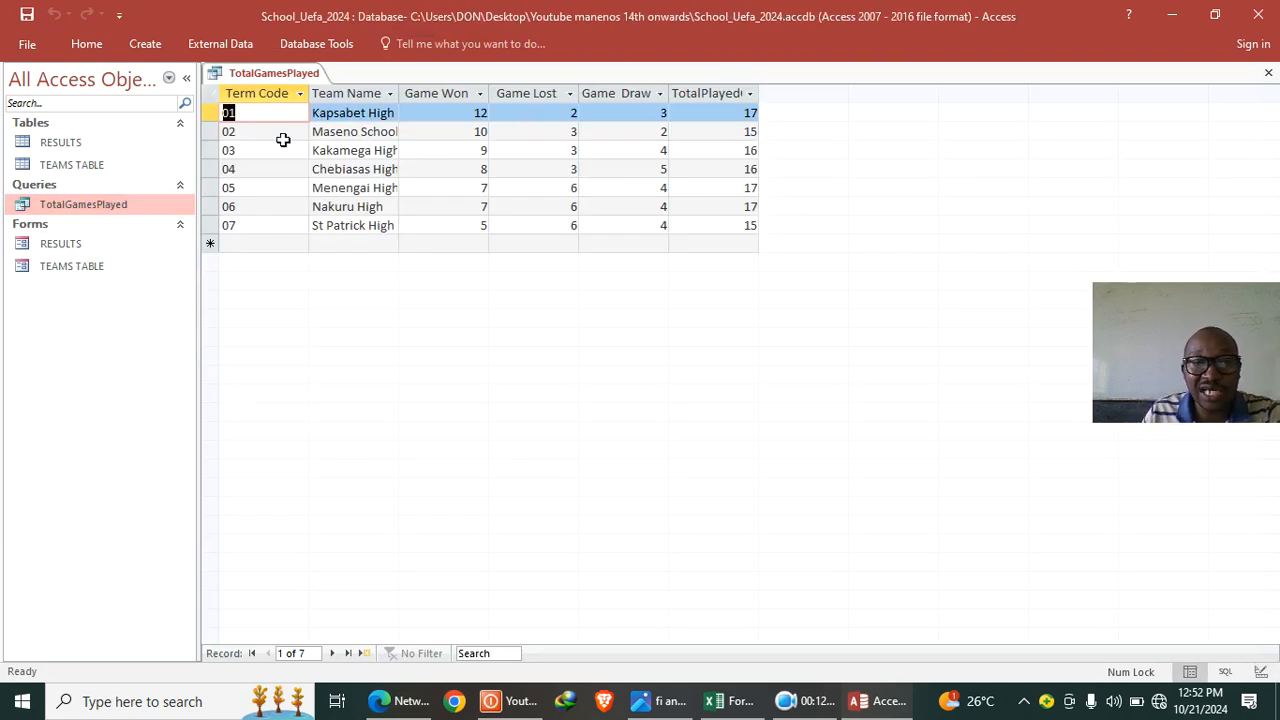
{"action": "left_click", "coordinate": [1267, 77]}
- Switch to the exam question image in Photos and read the requirements for the total points query and the registration report
{"action": "left_click", "coordinate": [655, 701]}
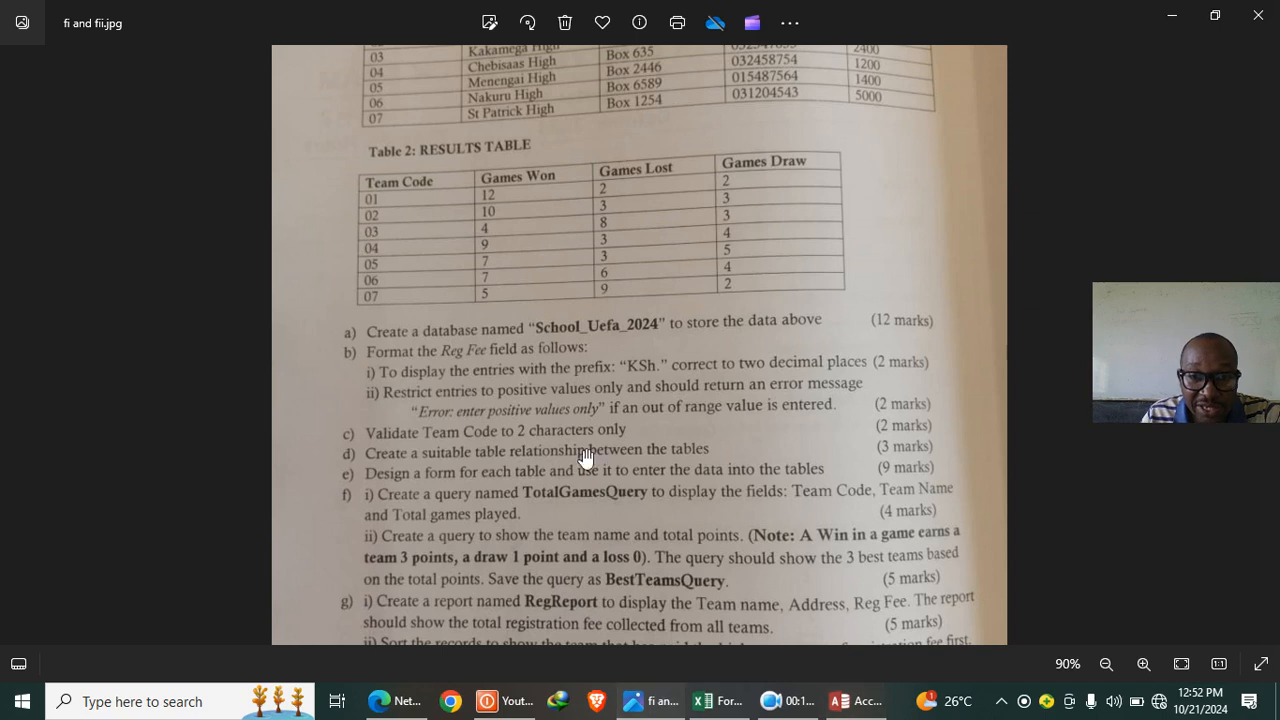
{"action": "left_click_drag", "start_coordinate": [558, 458], "coordinate": [545, 364]}
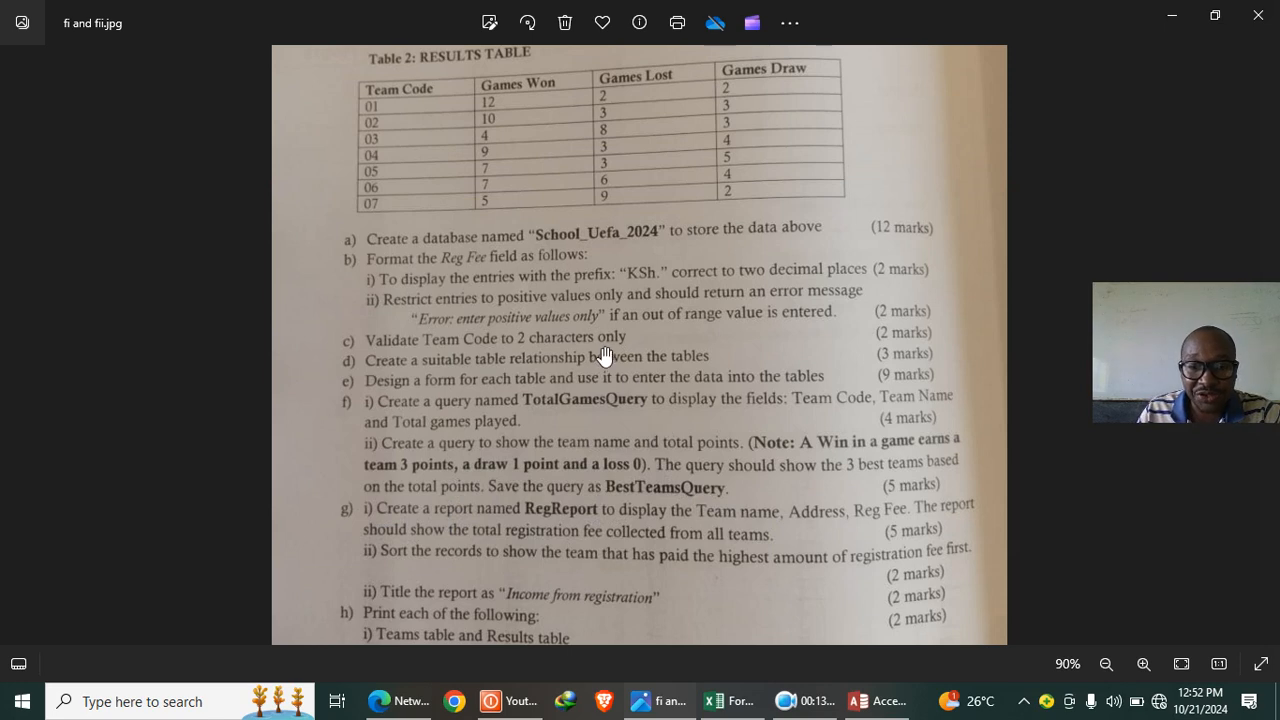
{"action": "left_click", "coordinate": [800, 700]}
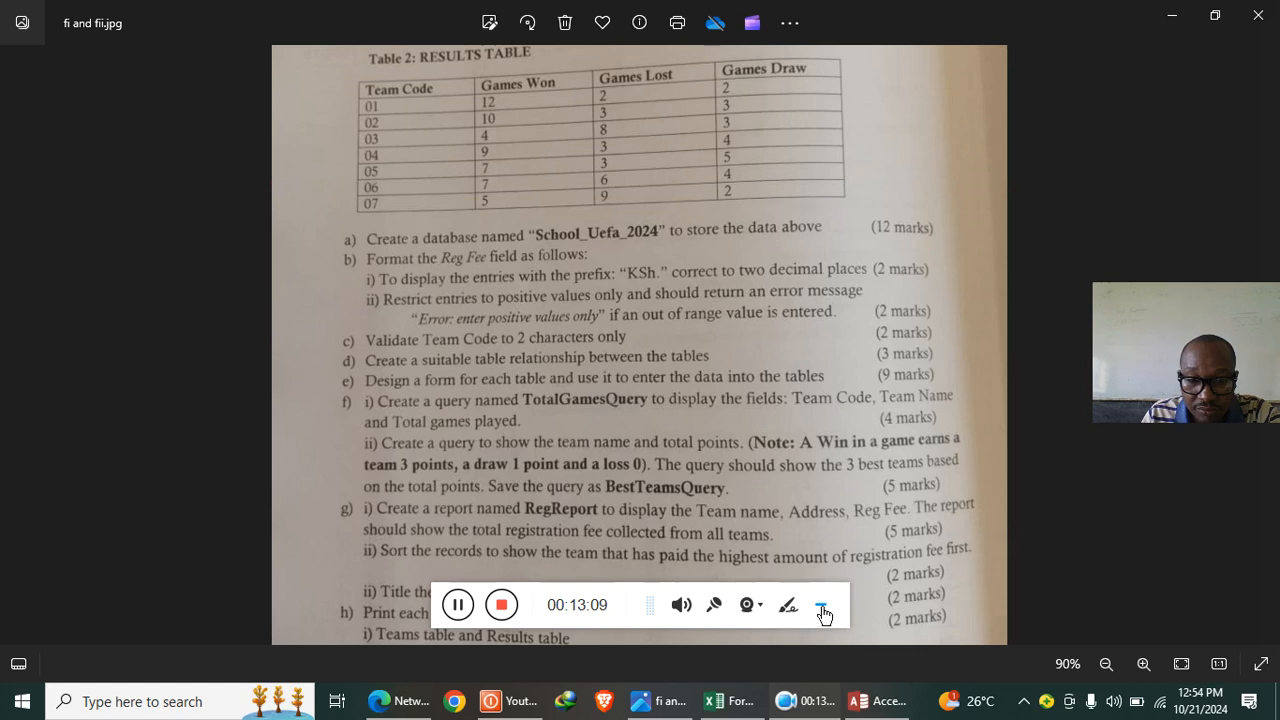
{"action": "left_click", "coordinate": [821, 612]}
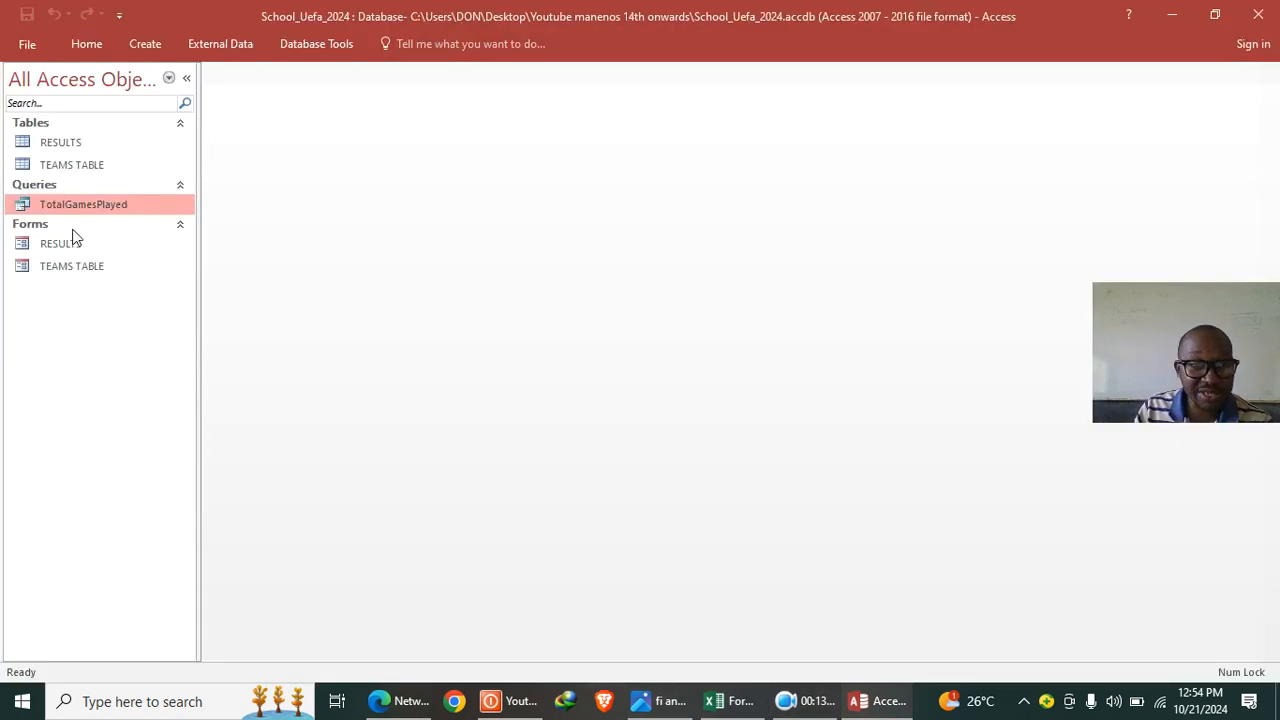
- Switch to Access and create a new design-view query based on the RESULTS and TEAMS TABLE tables
{"action": "left_click", "coordinate": [145, 44]}
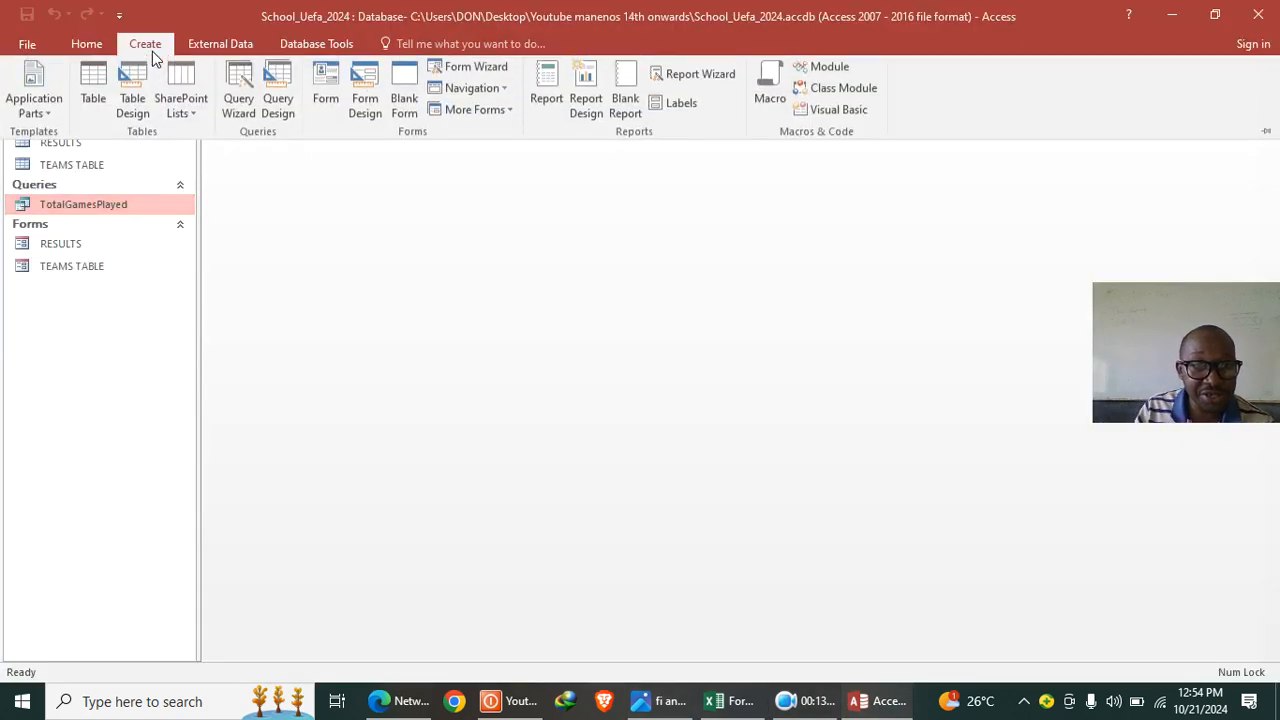
{"action": "left_click", "coordinate": [267, 117]}
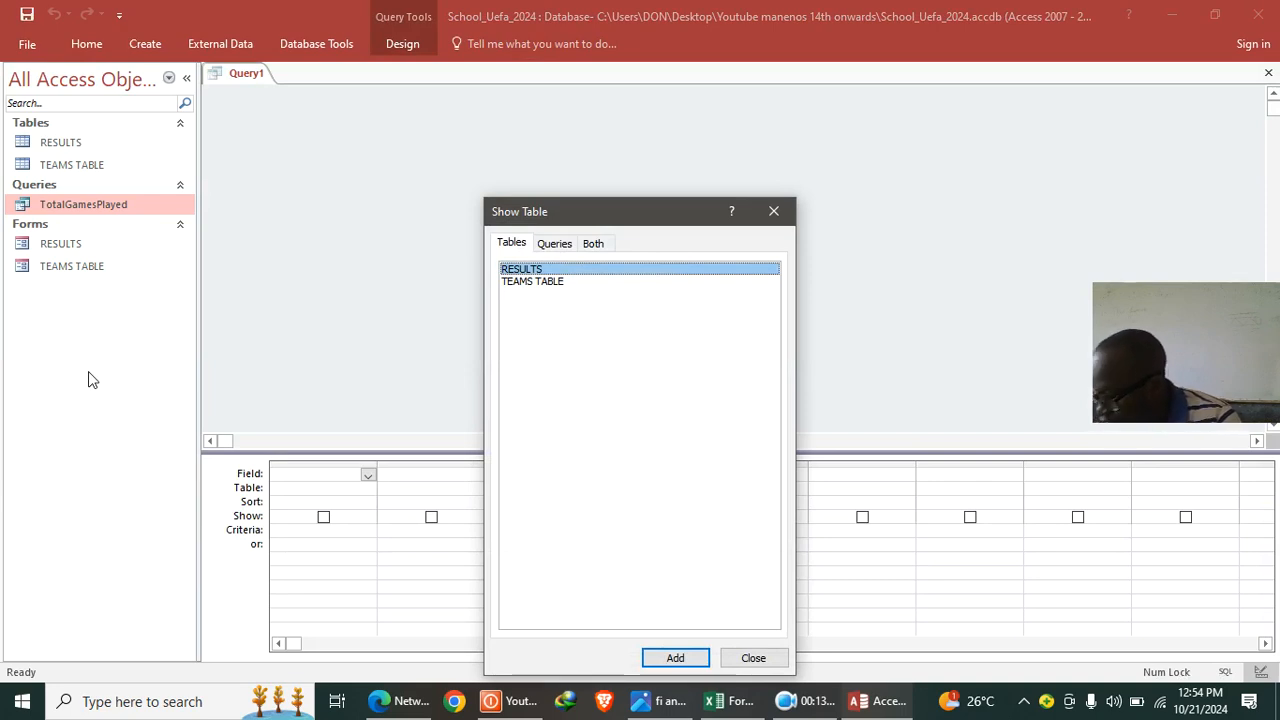
{"action": "double_click", "coordinate": [540, 268]}
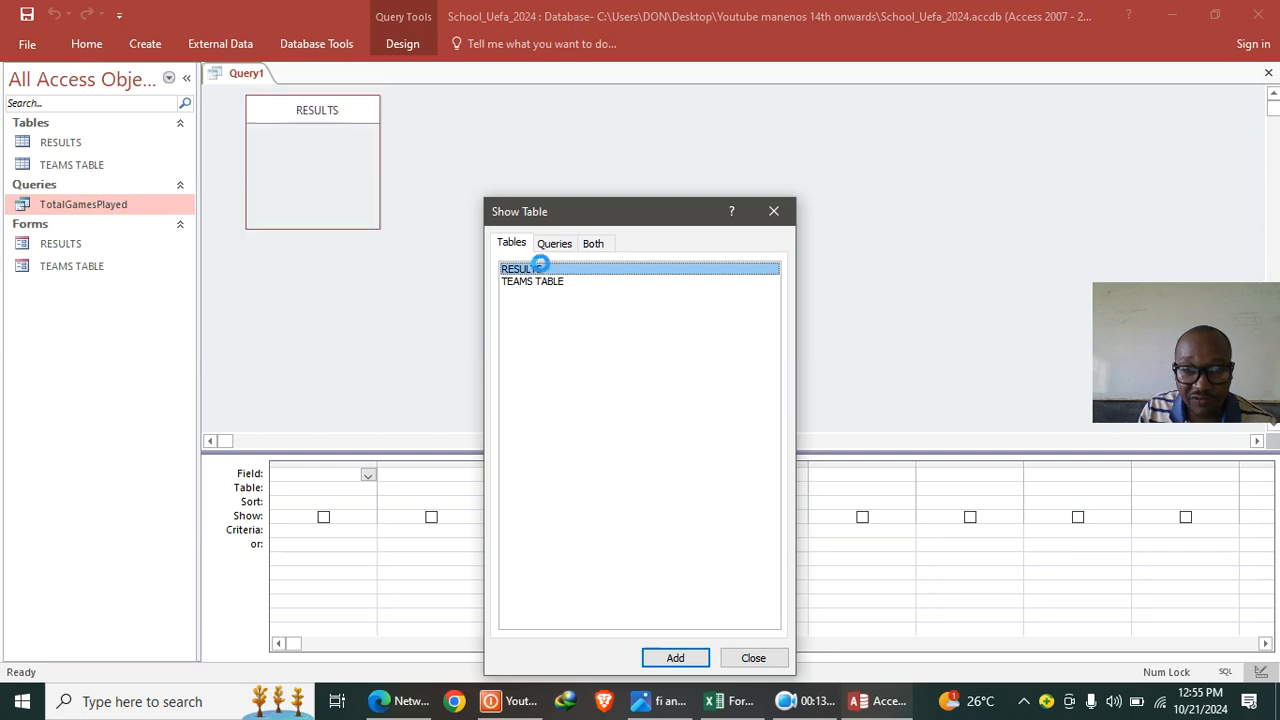
{"action": "double_click", "coordinate": [545, 282]}
{"action": "left_click", "coordinate": [774, 212]}
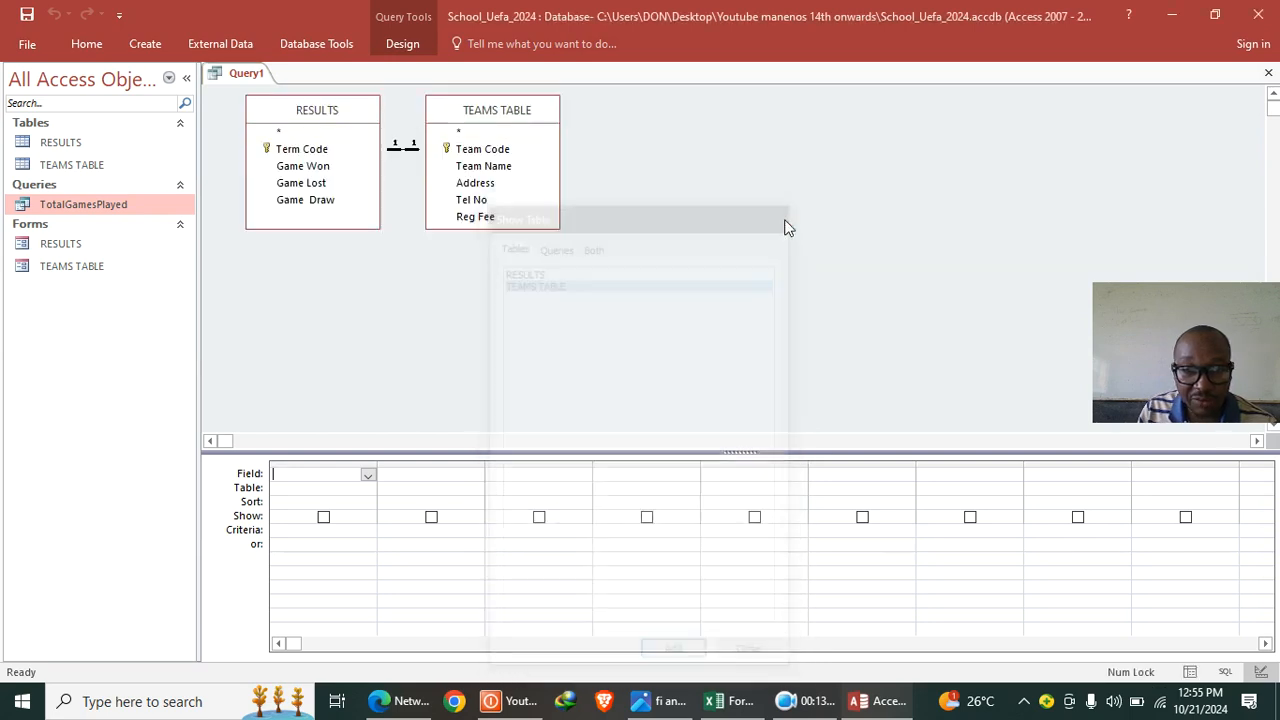
- Add the Team Name field from TEAMS TABLE and Game Won, Game Lost and Game Draw from RESULTS to the query
{"action": "double_click", "coordinate": [503, 174]}
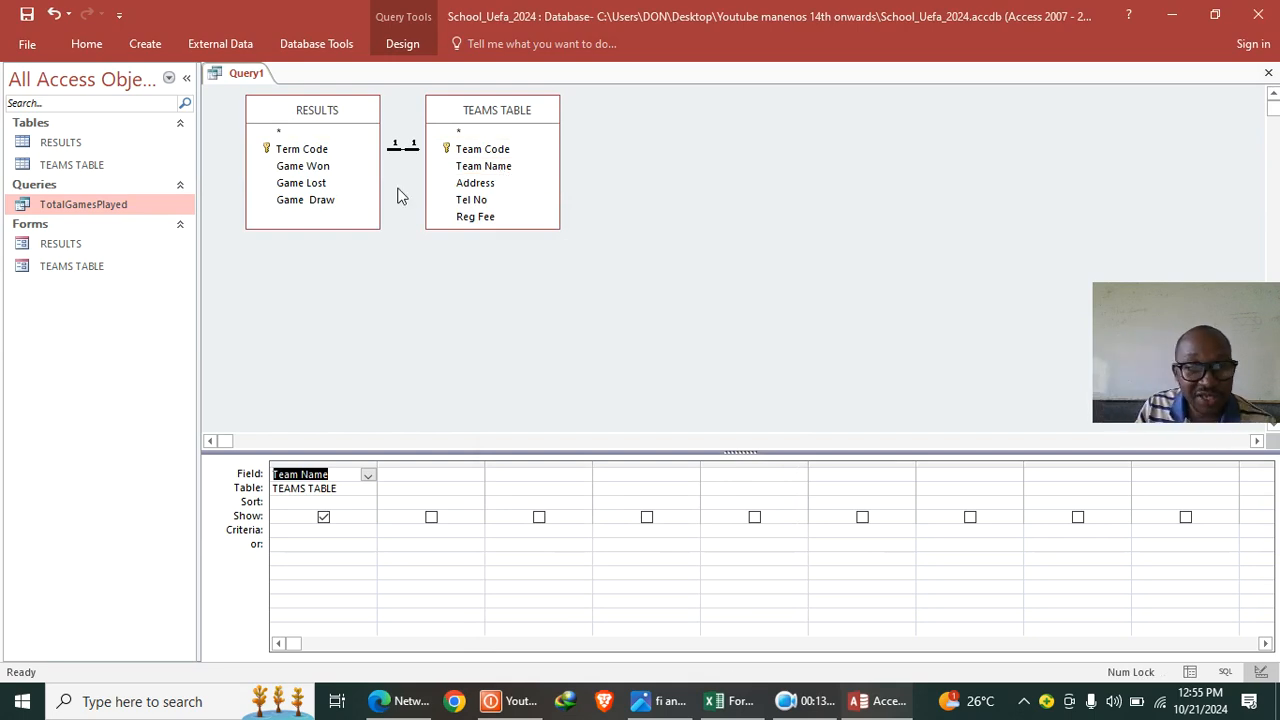
{"action": "double_click", "coordinate": [331, 167]}
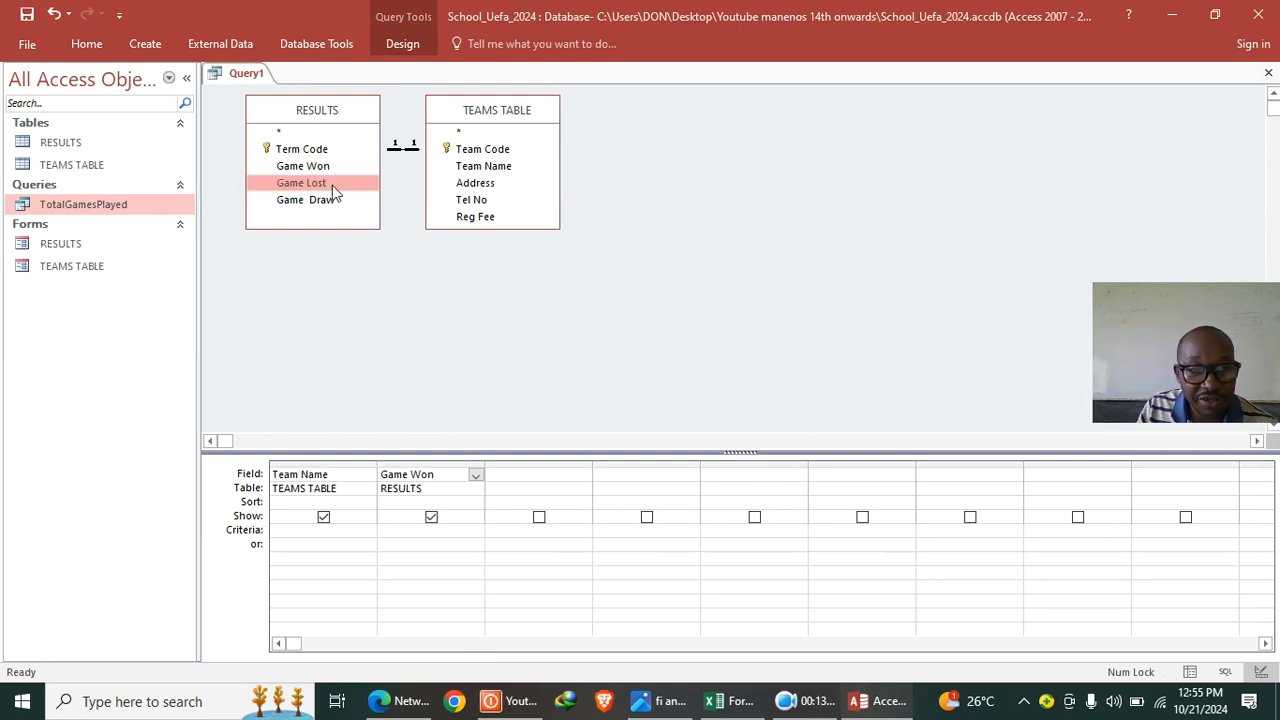
{"action": "double_click", "coordinate": [332, 184]}
{"action": "double_click", "coordinate": [318, 200]}
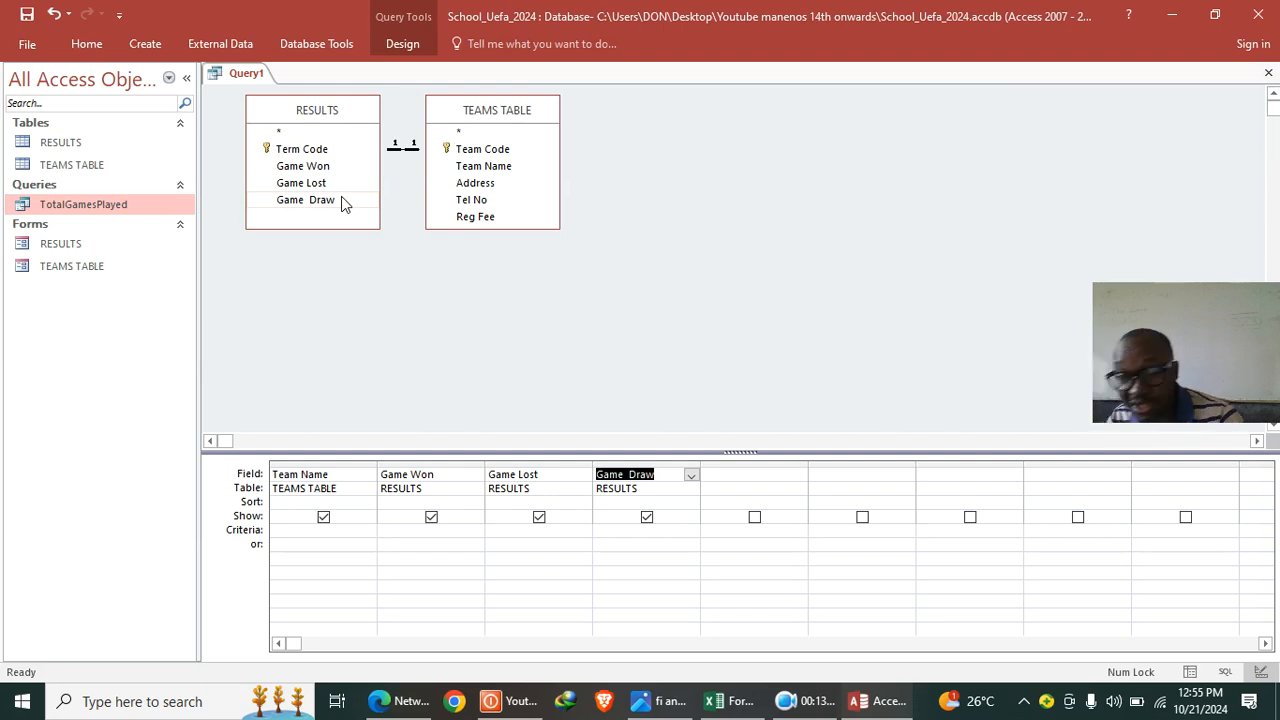
- Add a wide, shown calculated column TotalPoints: ([Games Won] * 3) + ([Games Draw] * 1) + ([Games Lost] * 0)
{"action": "left_click", "coordinate": [719, 473]}
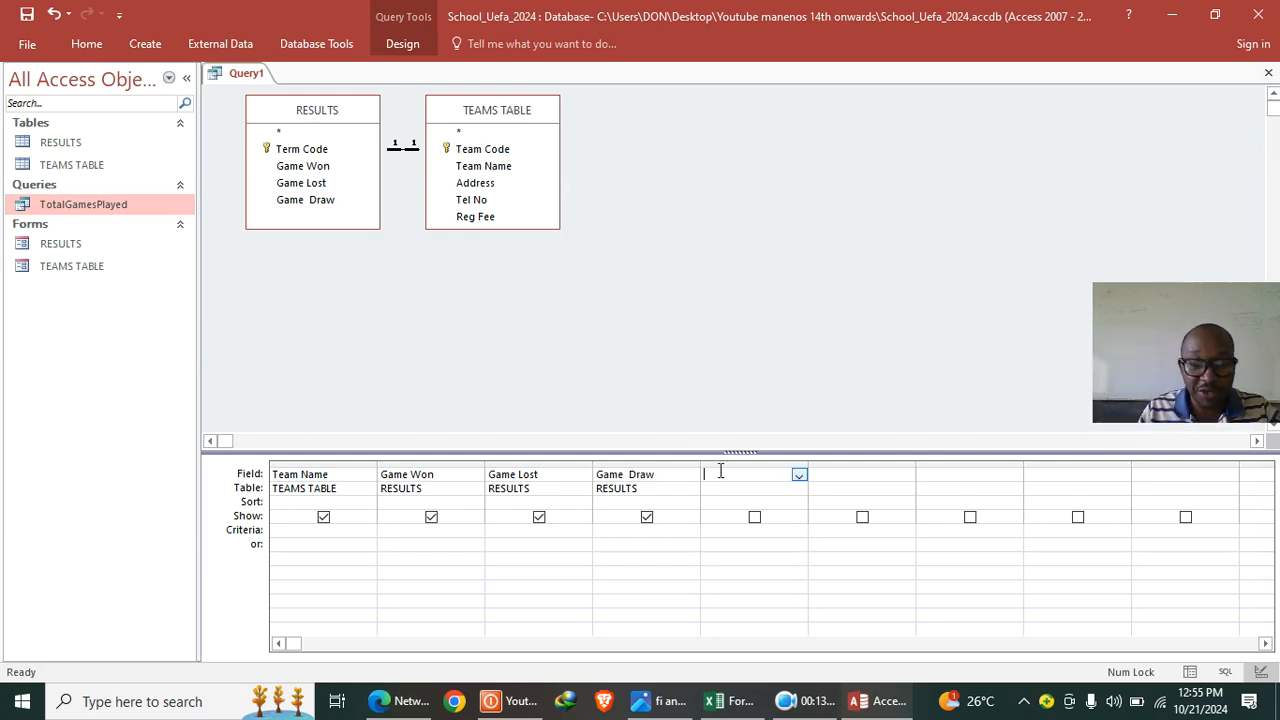
{"action": "key", "text": "Caps_Lock"}
{"action": "type", "text": "Total points"}
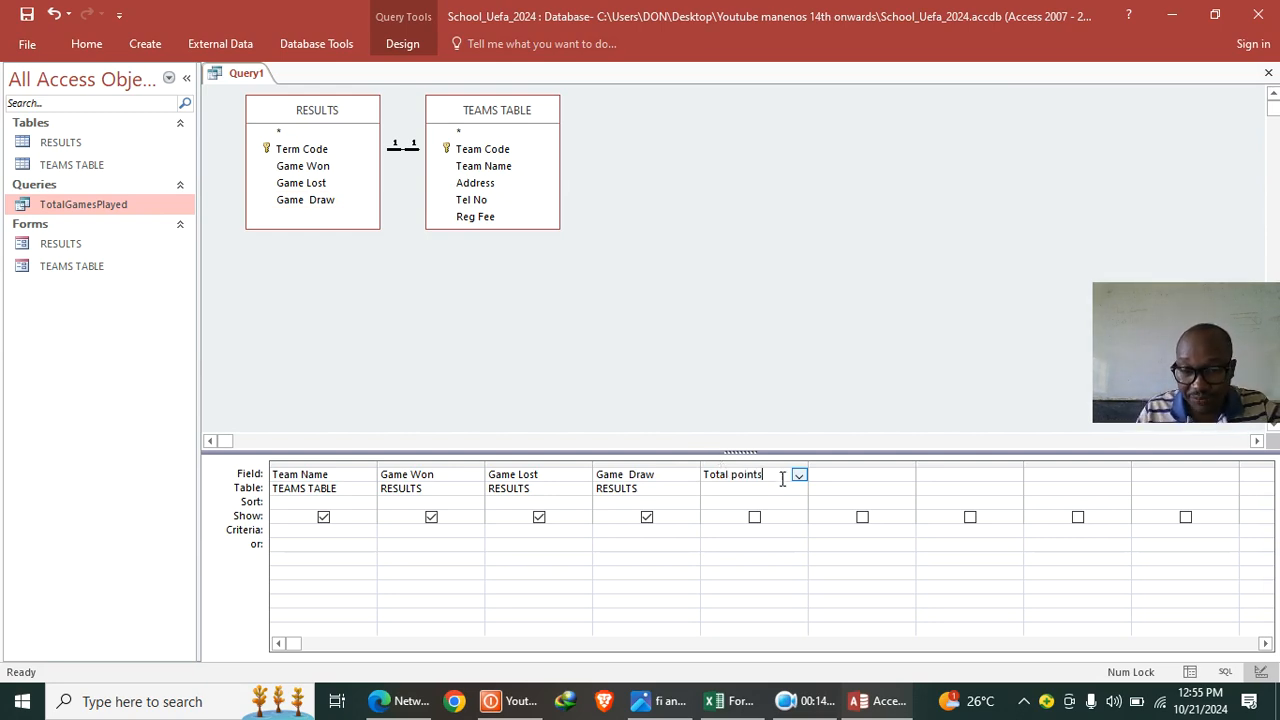
{"action": "left_click_drag", "start_coordinate": [807, 461], "coordinate": [1266, 461]}
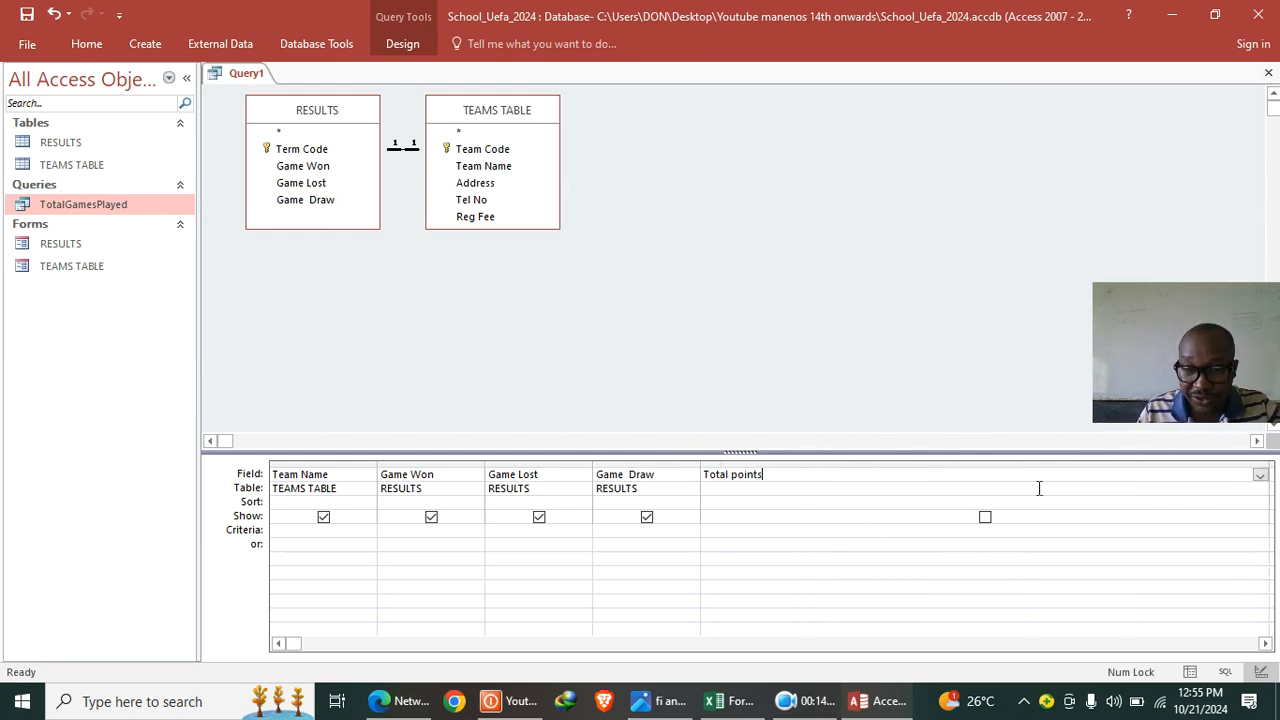
{"action": "left_click", "coordinate": [788, 479]}
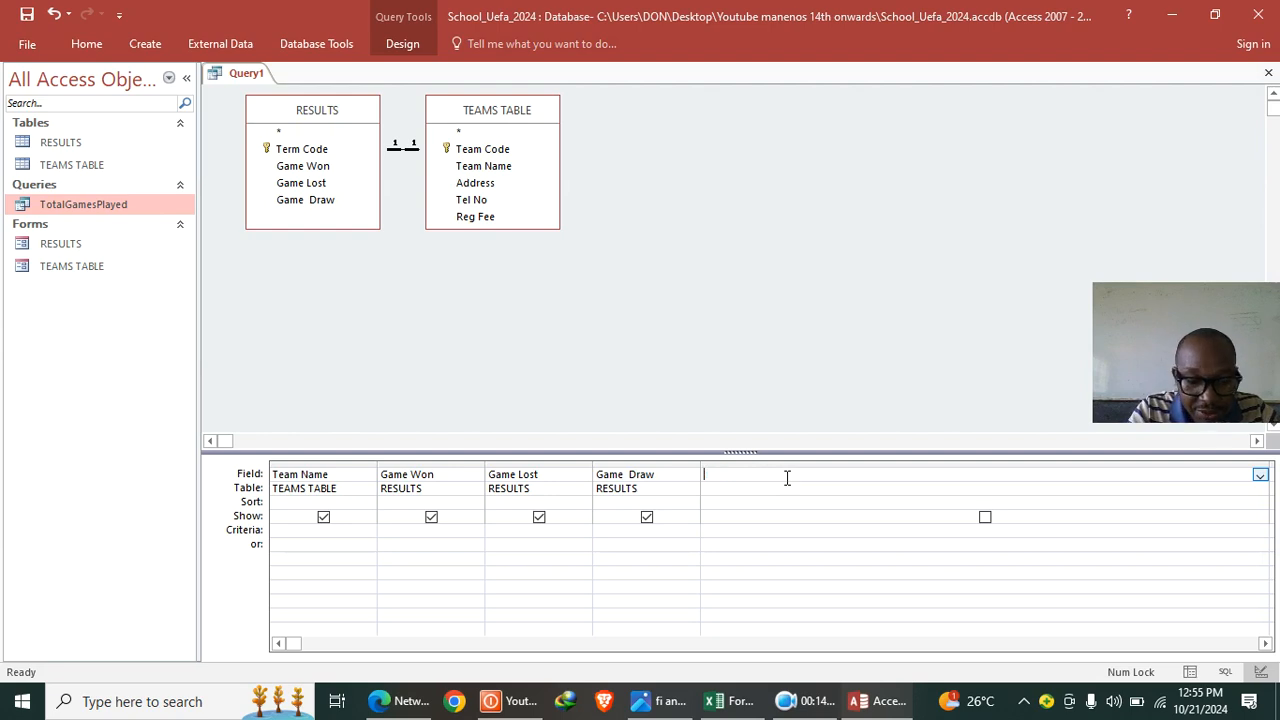
{"action": "type", "text": "TotalPoints: ([Games Won] * 3) + ([Games Draw] * 1) + ([Games Lost] * 0)"}
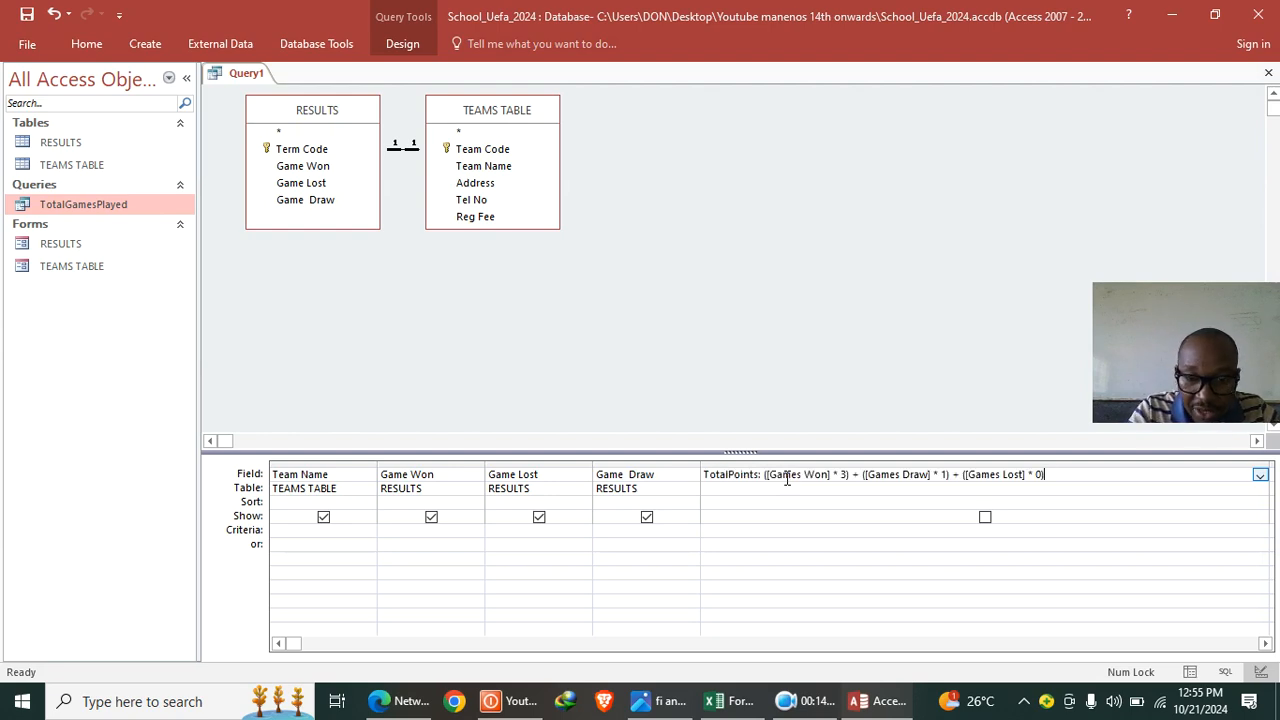
{"action": "left_click", "coordinate": [985, 517]}
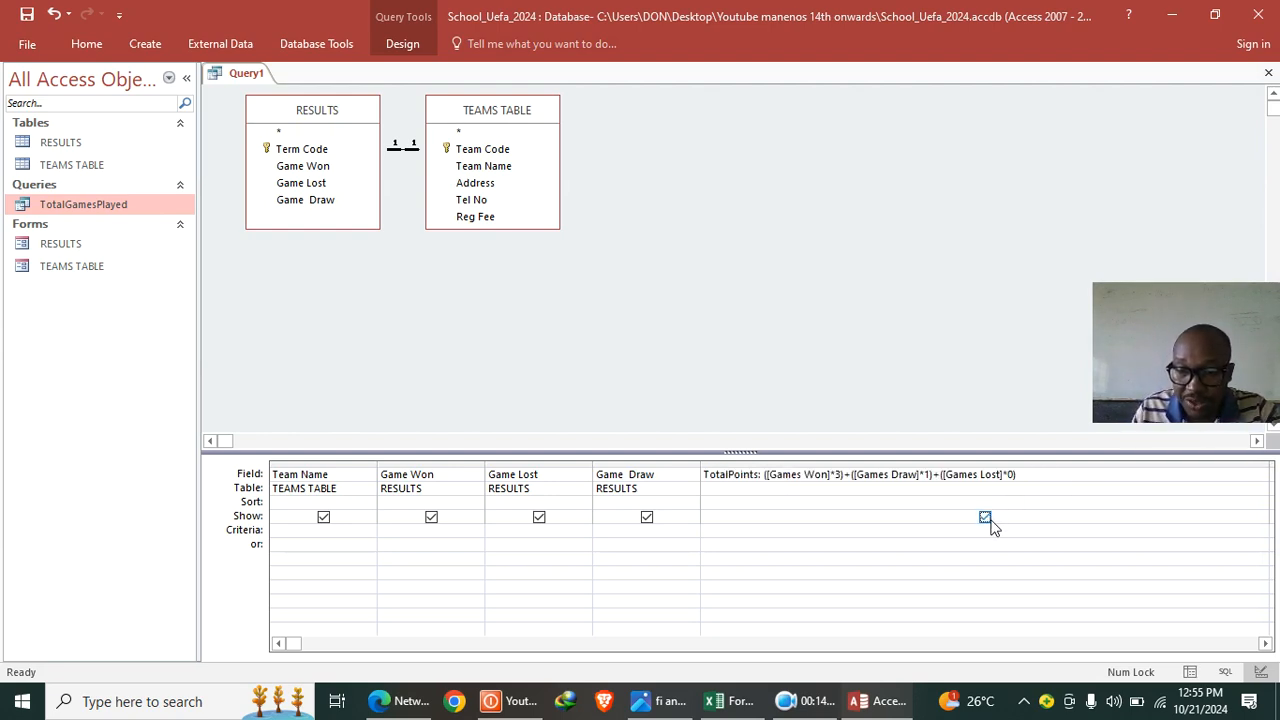
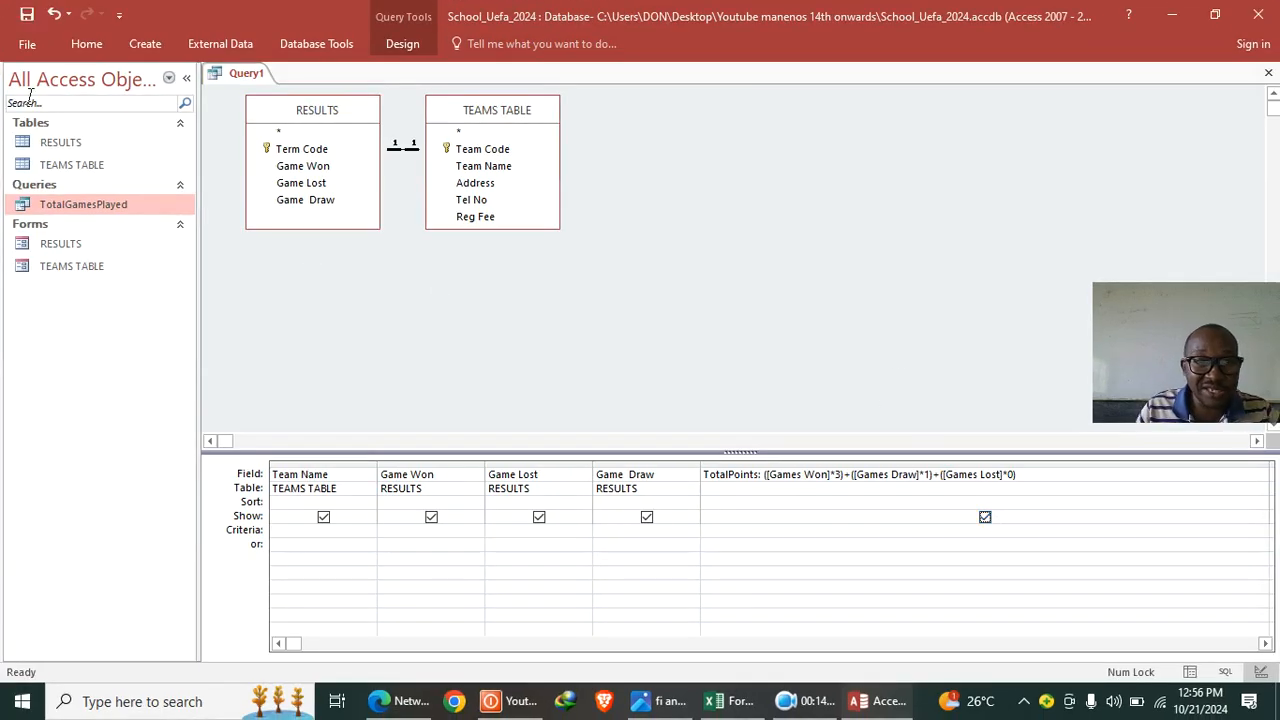
- Save the query as BestTeamQuery
{"action": "left_click", "coordinate": [27, 14]}
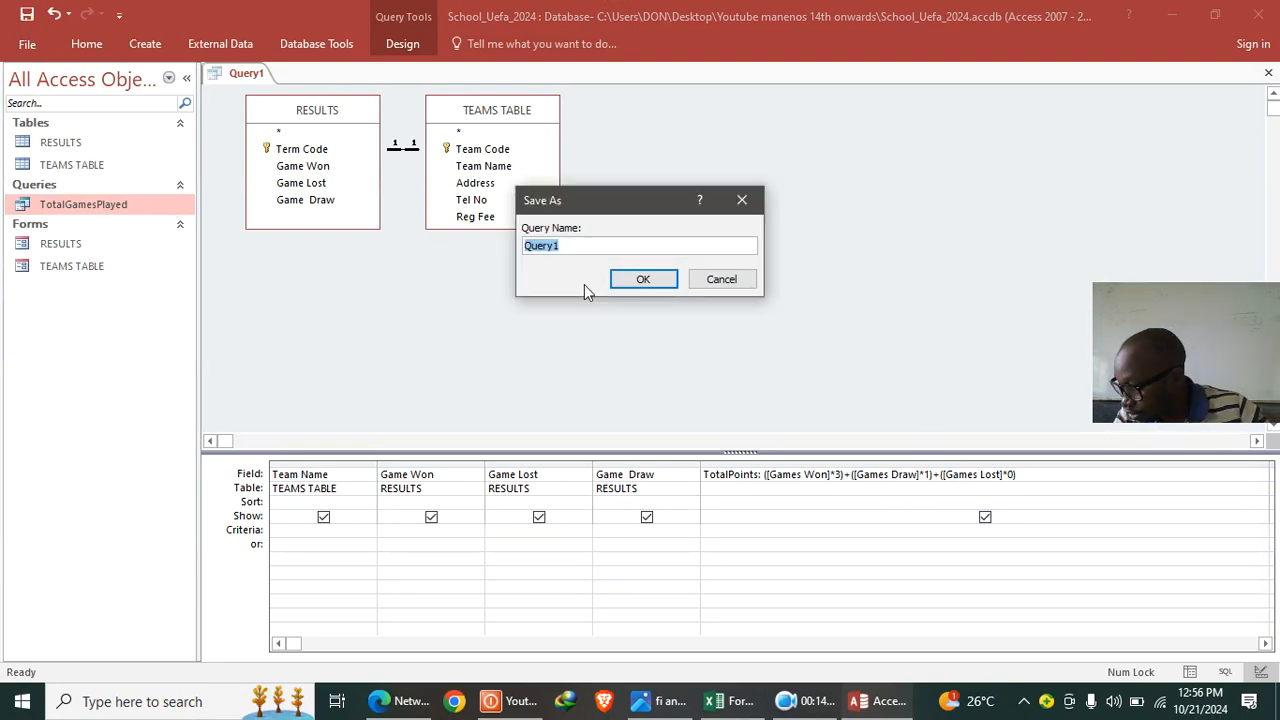
{"action": "type", "text": "Best"}
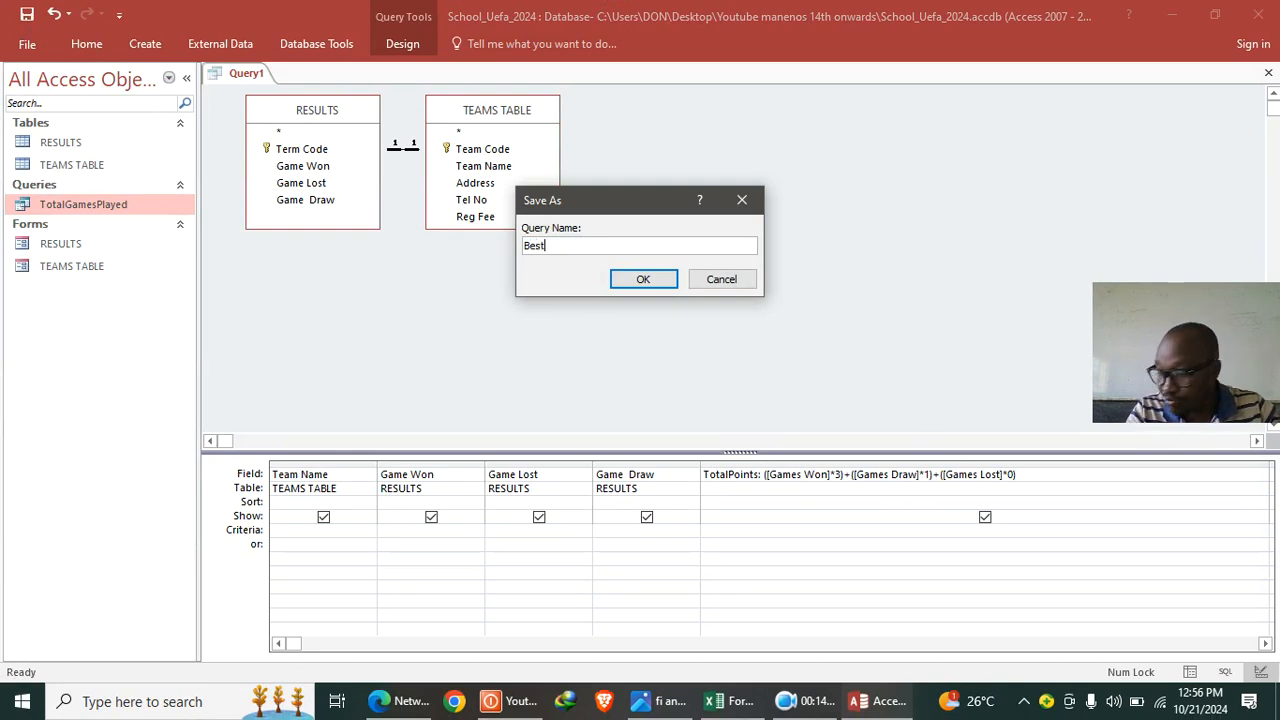
{"action": "type", "text": "T"}
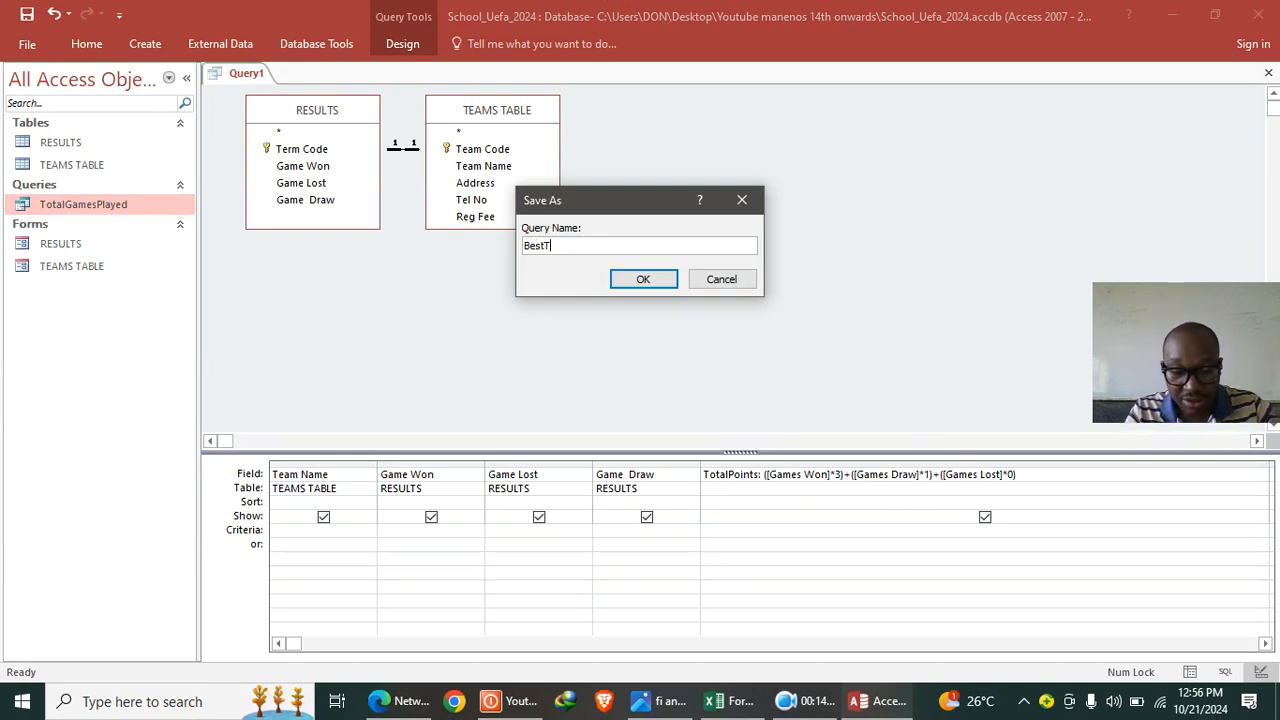
{"action": "type", "text": "eam"}
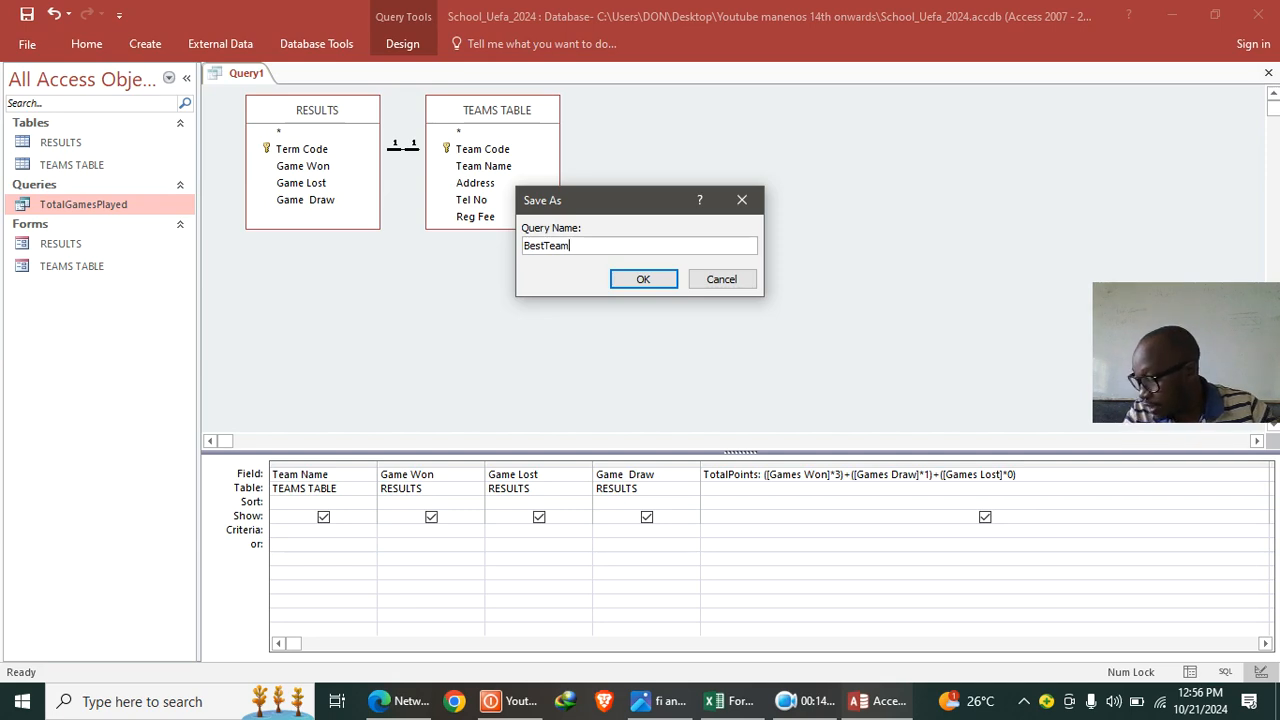
{"action": "type", "text": "Q"}
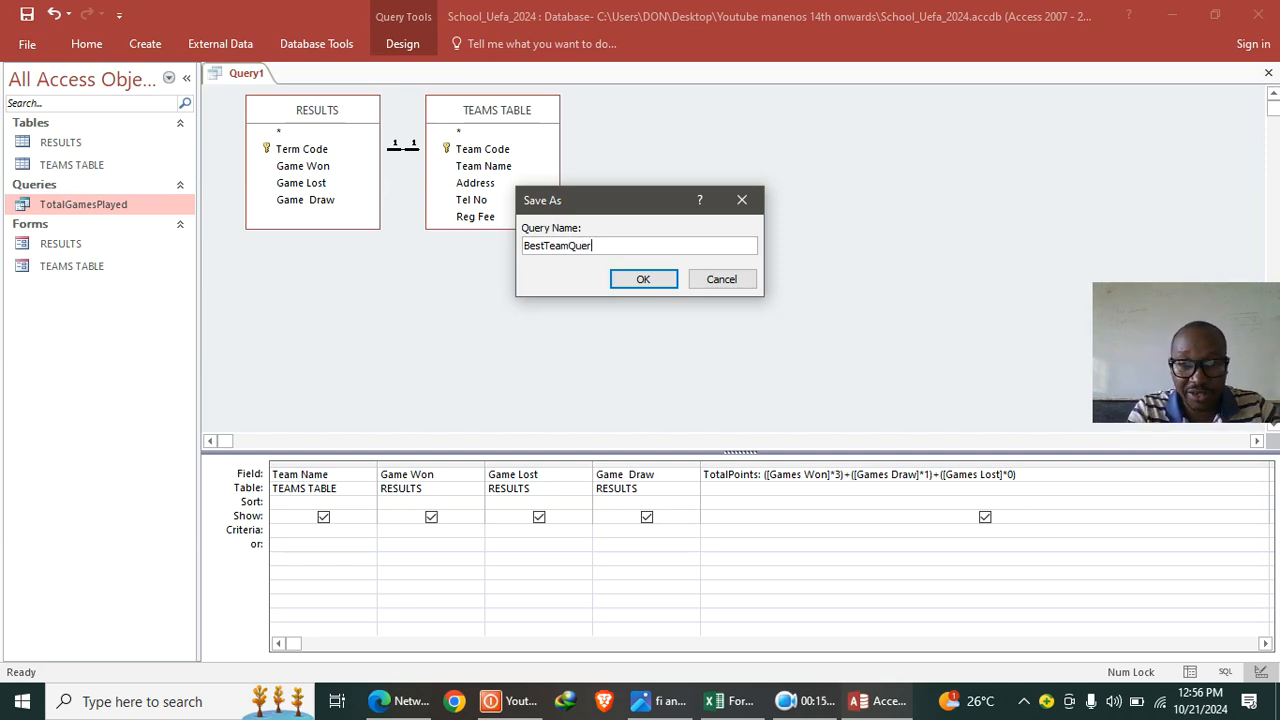
{"action": "key", "text": "Return"}
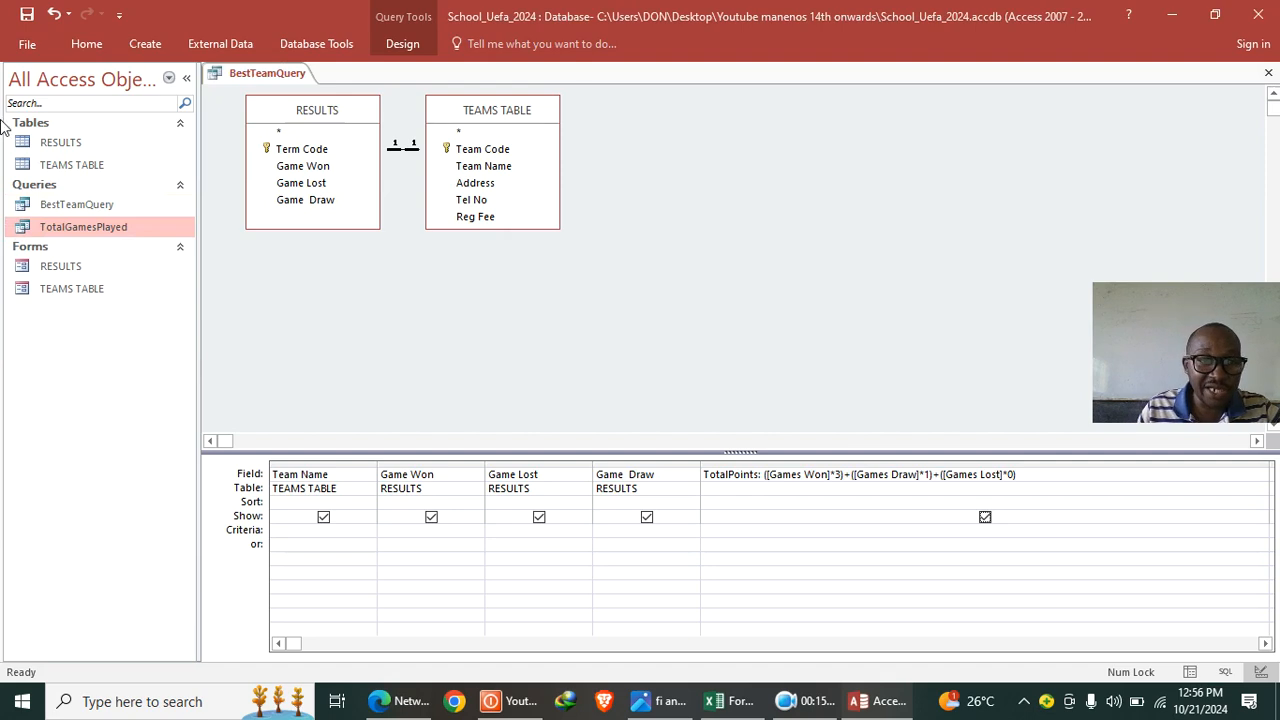
- Test-run BestTeamQuery with its parameter values left blank and return to the query's design view
{"action": "left_click", "coordinate": [91, 206]}
{"action": "double_click", "coordinate": [91, 207]}
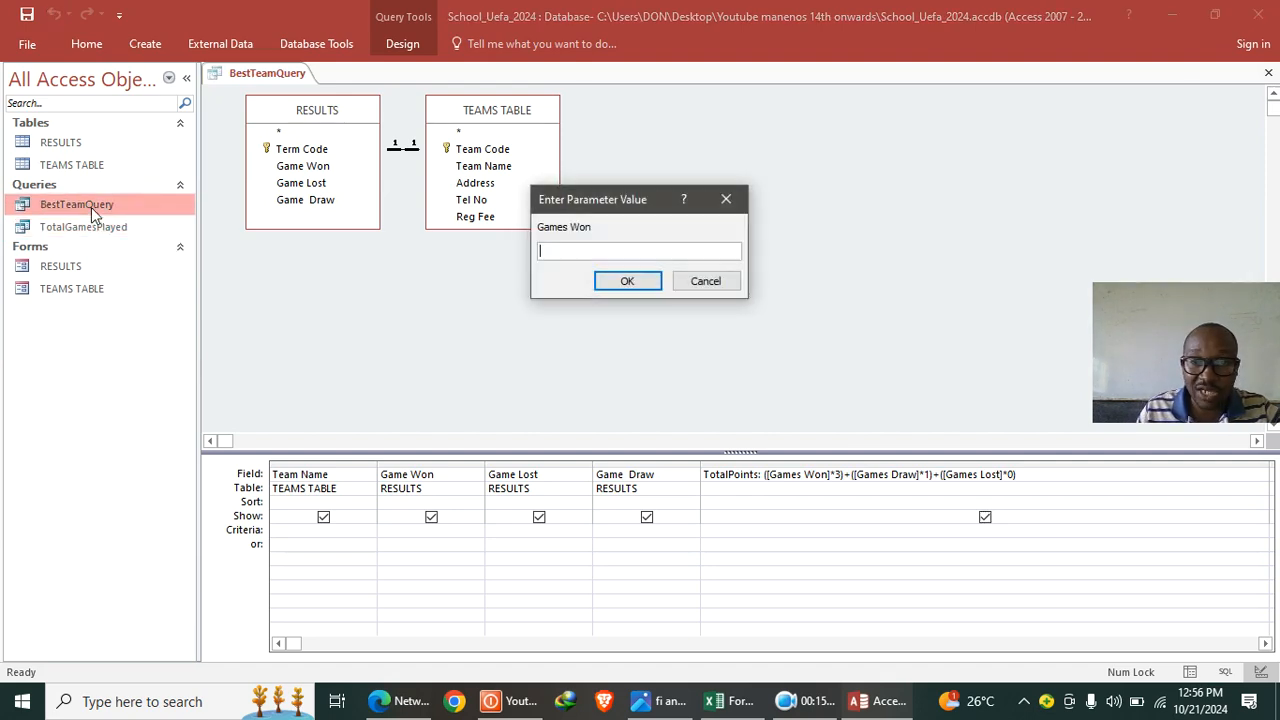
{"action": "left_click", "coordinate": [644, 281]}
{"action": "left_click", "coordinate": [640, 283]}
{"action": "left_click", "coordinate": [639, 281]}
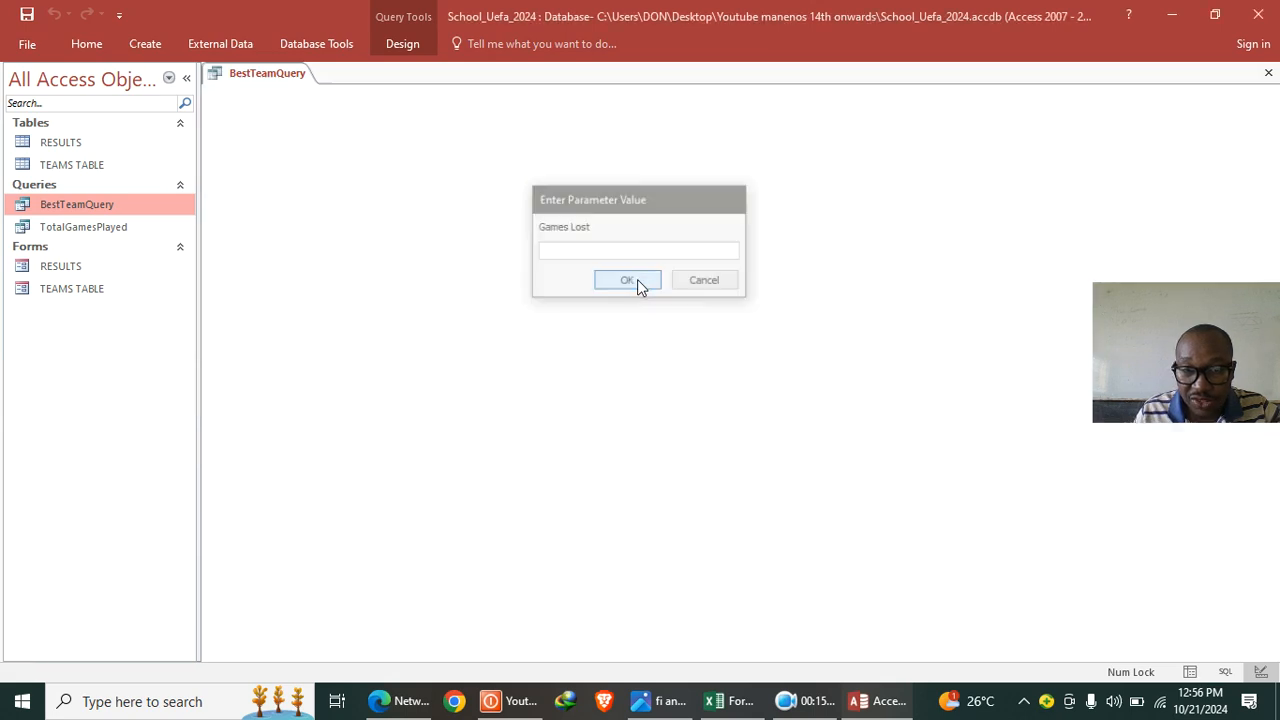
{"action": "right_click", "coordinate": [239, 74]}
{"action": "left_click", "coordinate": [288, 157]}
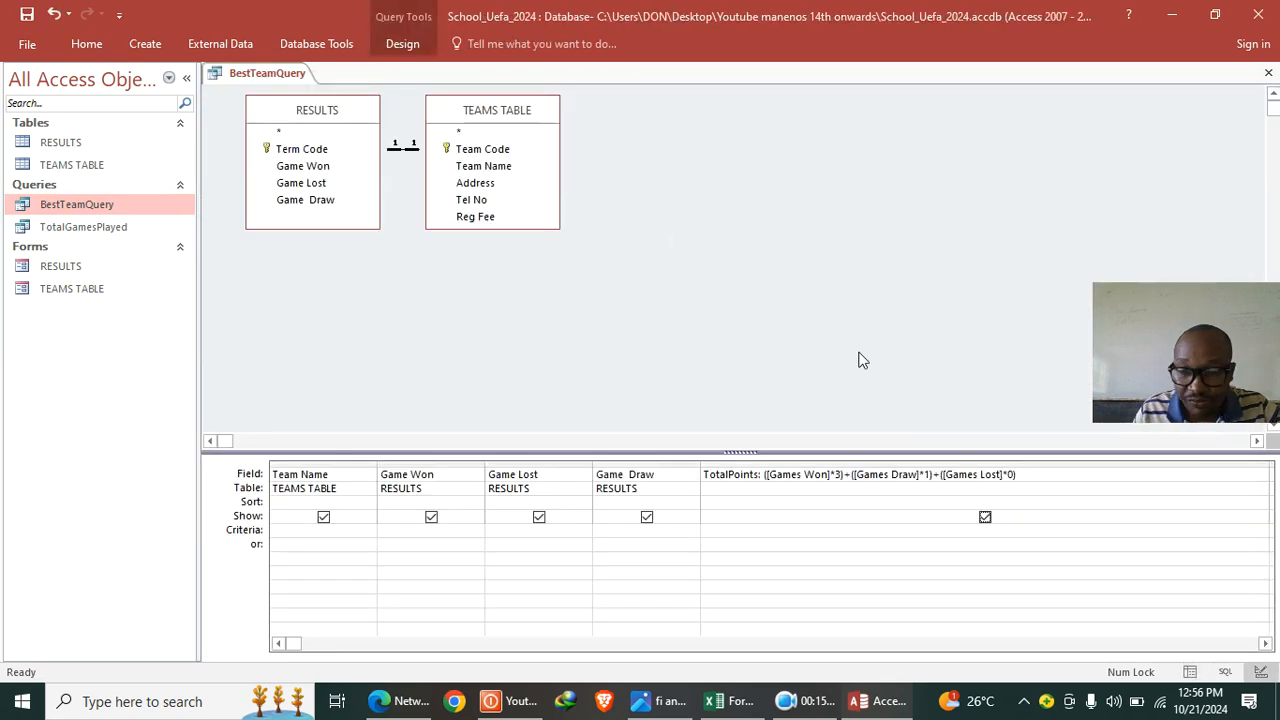
- Correct the TotalPoints field references to [Game Won], [Game Draw] and [Game Lost], and rerun BestTeamQuery with the parameter value left blank
{"action": "left_click", "coordinate": [805, 476]}
{"action": "key", "text": "BackSpace"}
{"action": "left_click", "coordinate": [882, 476]}
{"action": "key", "text": "BackSpace"}
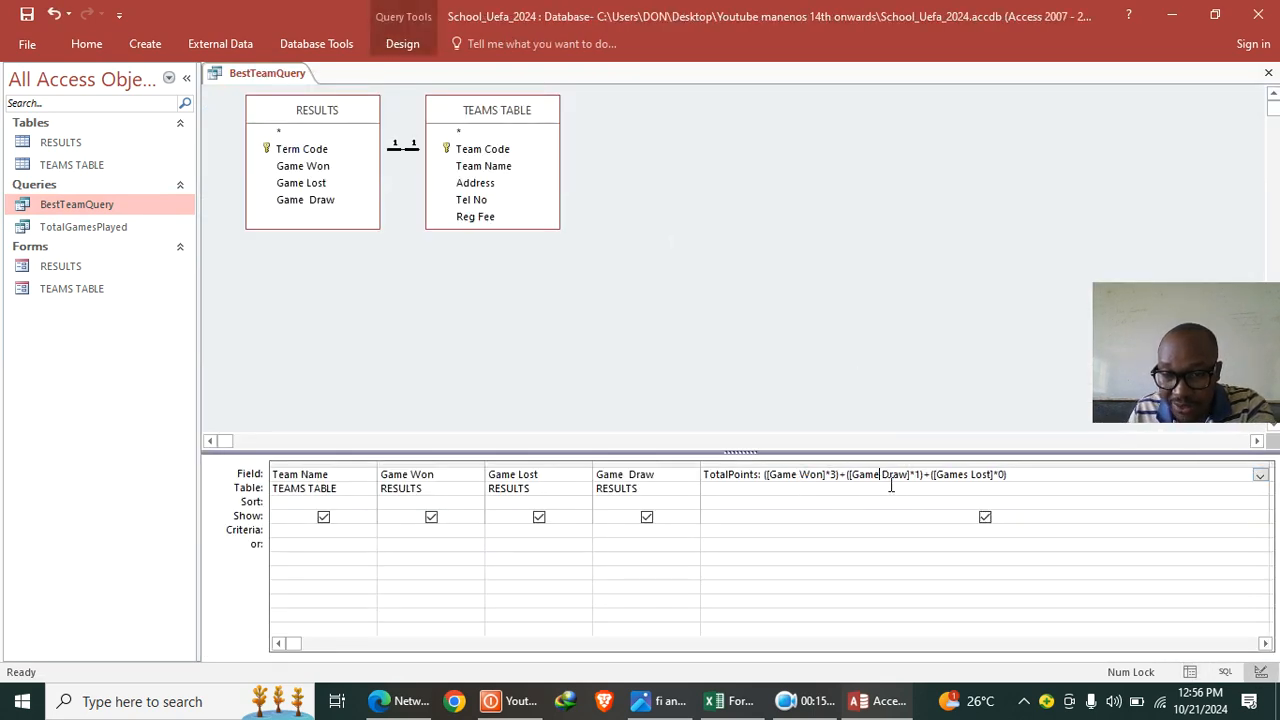
{"action": "left_click", "coordinate": [966, 476]}
{"action": "key", "text": "BackSpace"}
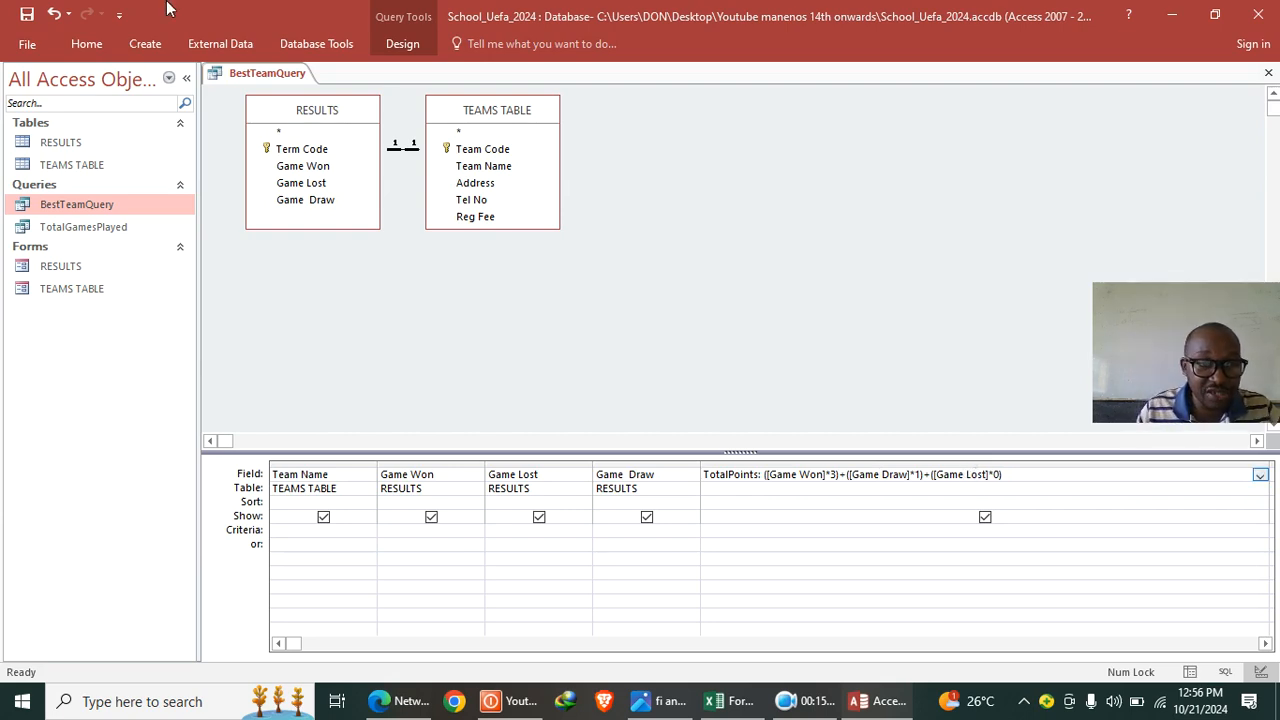
{"action": "double_click", "coordinate": [90, 204]}
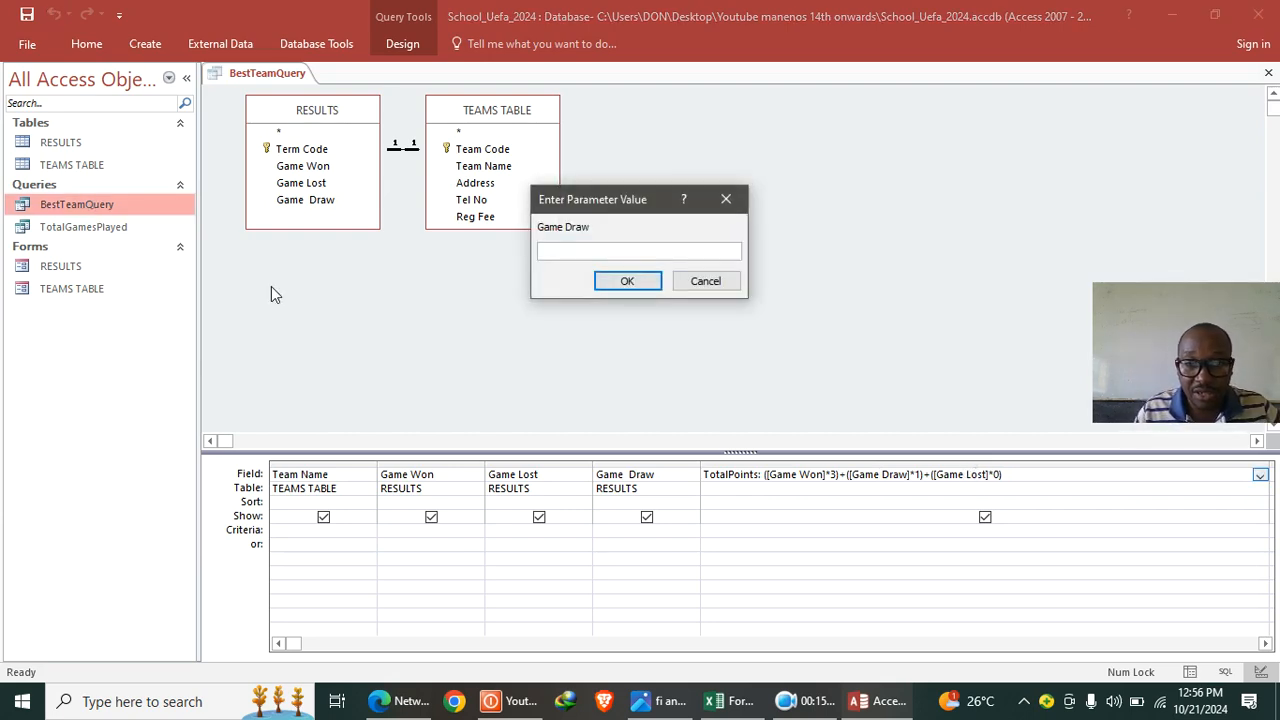
{"action": "left_click", "coordinate": [638, 282]}
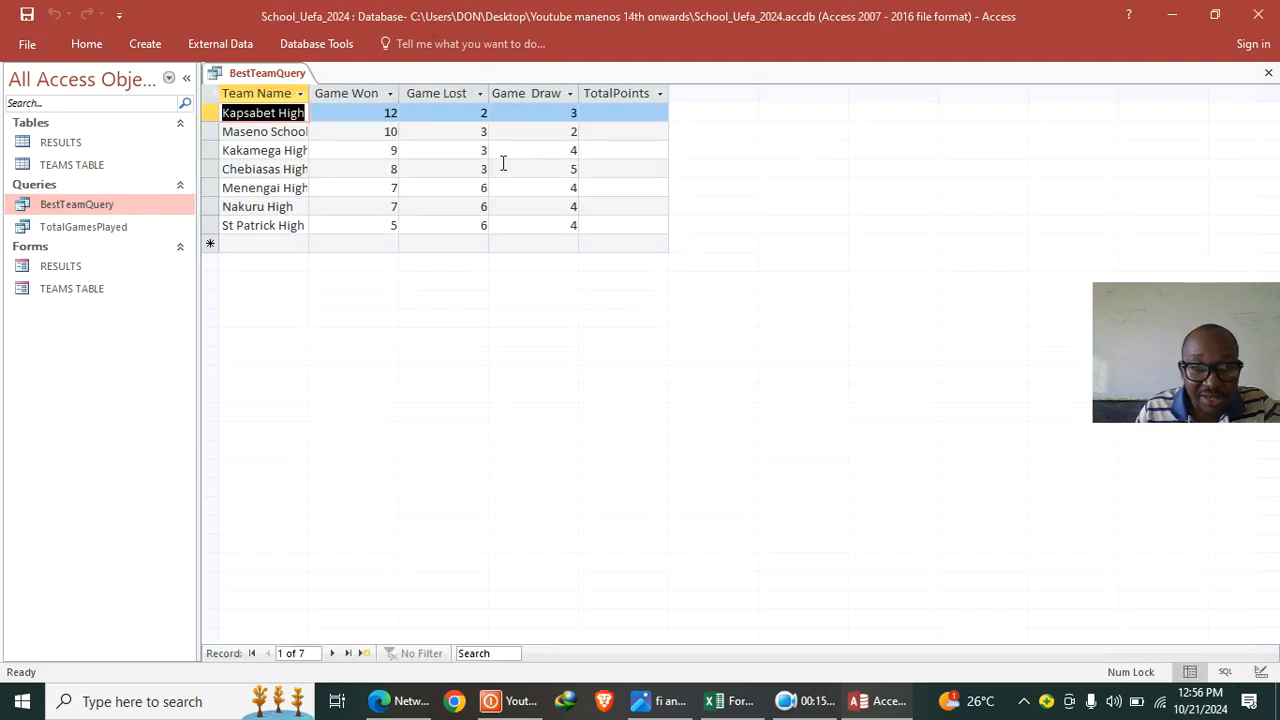
- Replace the draw field reference in BestTeamQuery's TotalPoints expression with the exact name copied from the Game Draw column, and rerun the query
{"action": "right_click", "coordinate": [266, 75]}
{"action": "left_click", "coordinate": [327, 150]}
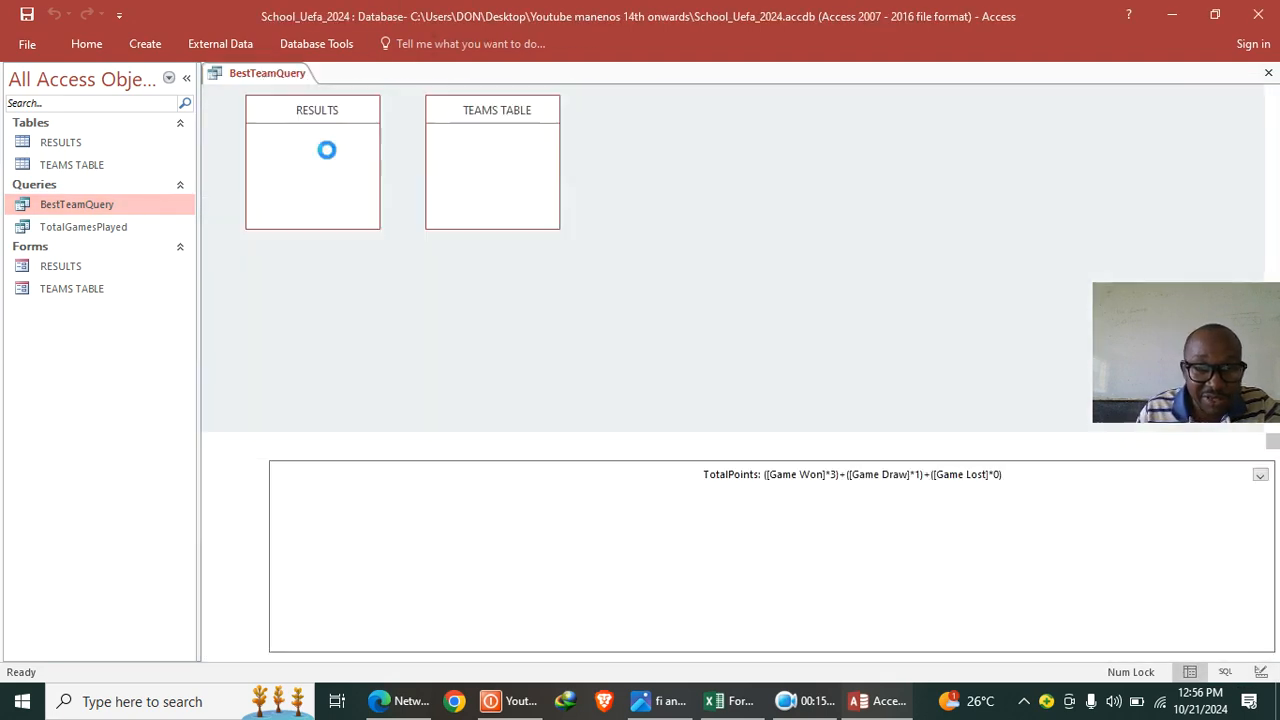
{"action": "left_click_drag", "start_coordinate": [661, 477], "coordinate": [578, 477]}
{"action": "key", "text": "ctrl+c"}
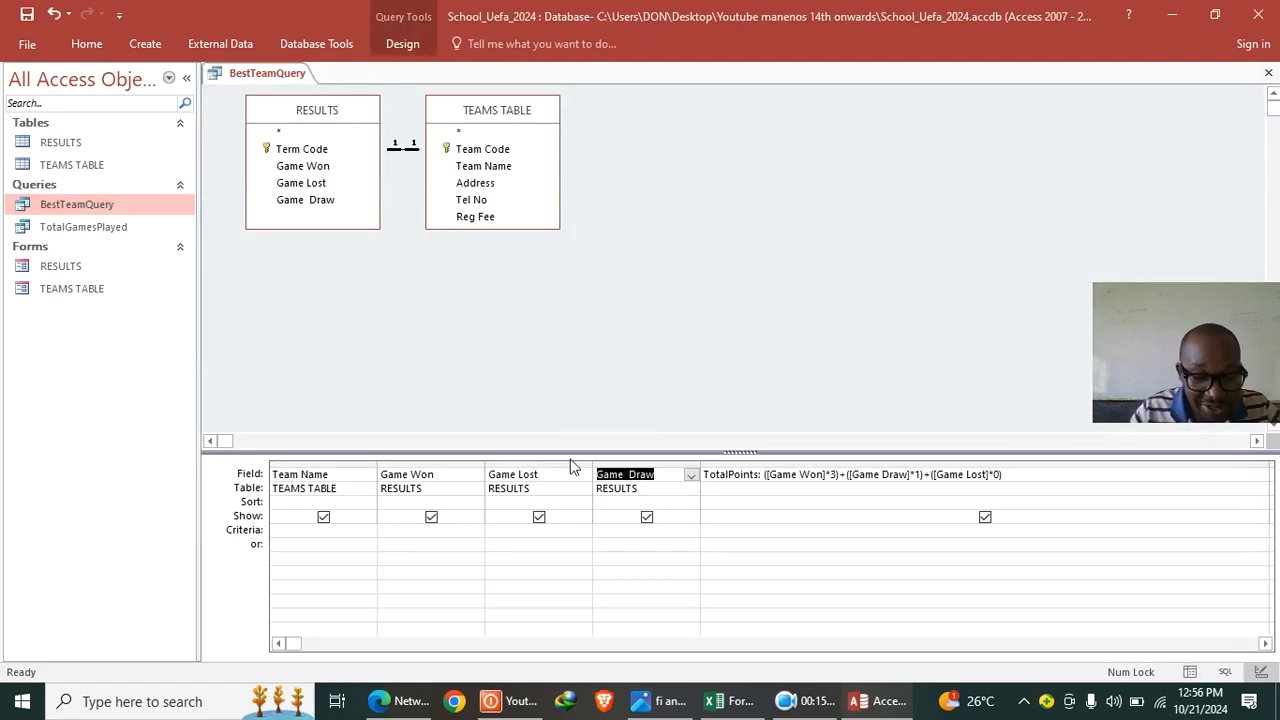
{"action": "left_click", "coordinate": [907, 478]}
{"action": "key", "text": "BackSpace"}
{"action": "key", "text": "BackSpace"}
{"action": "key", "text": "BackSpace"}
{"action": "key", "text": "BackSpace"}
{"action": "key", "text": "BackSpace"}
{"action": "key", "text": "BackSpace"}
{"action": "key", "text": "BackSpace"}
{"action": "key", "text": "BackSpace"}
{"action": "key", "text": "BackSpace"}
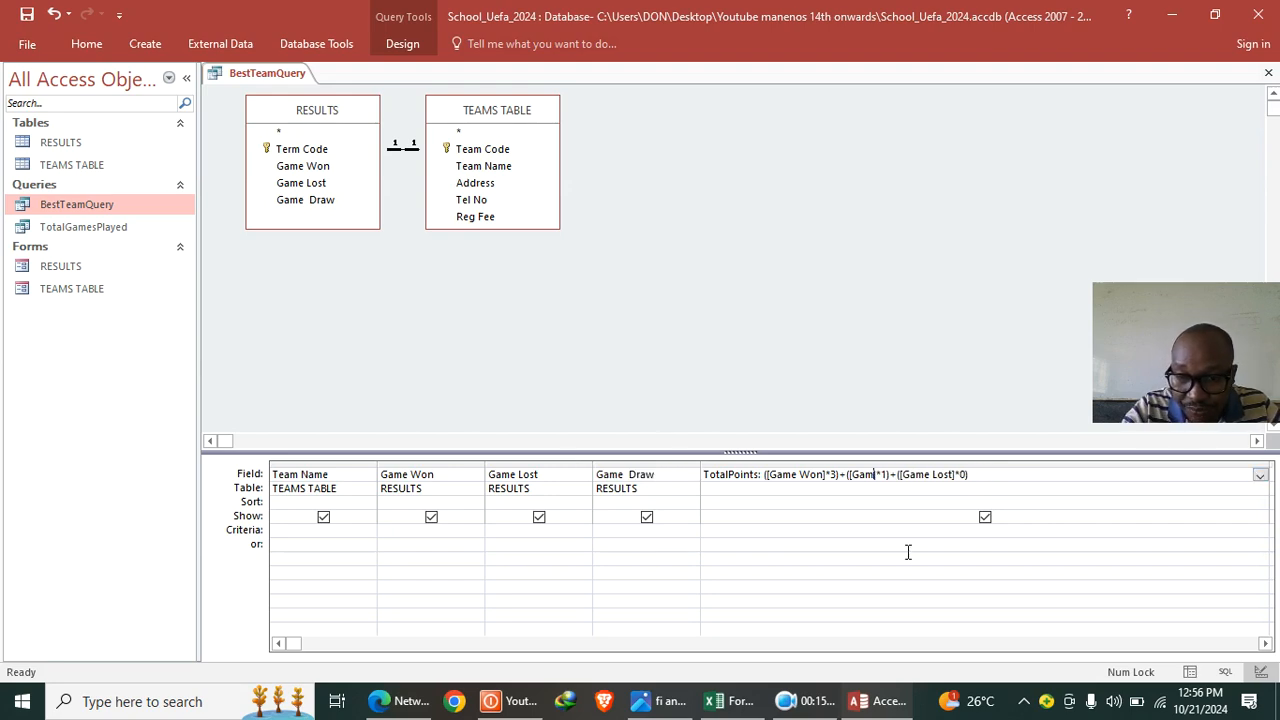
{"action": "key", "text": "ctrl+v"}
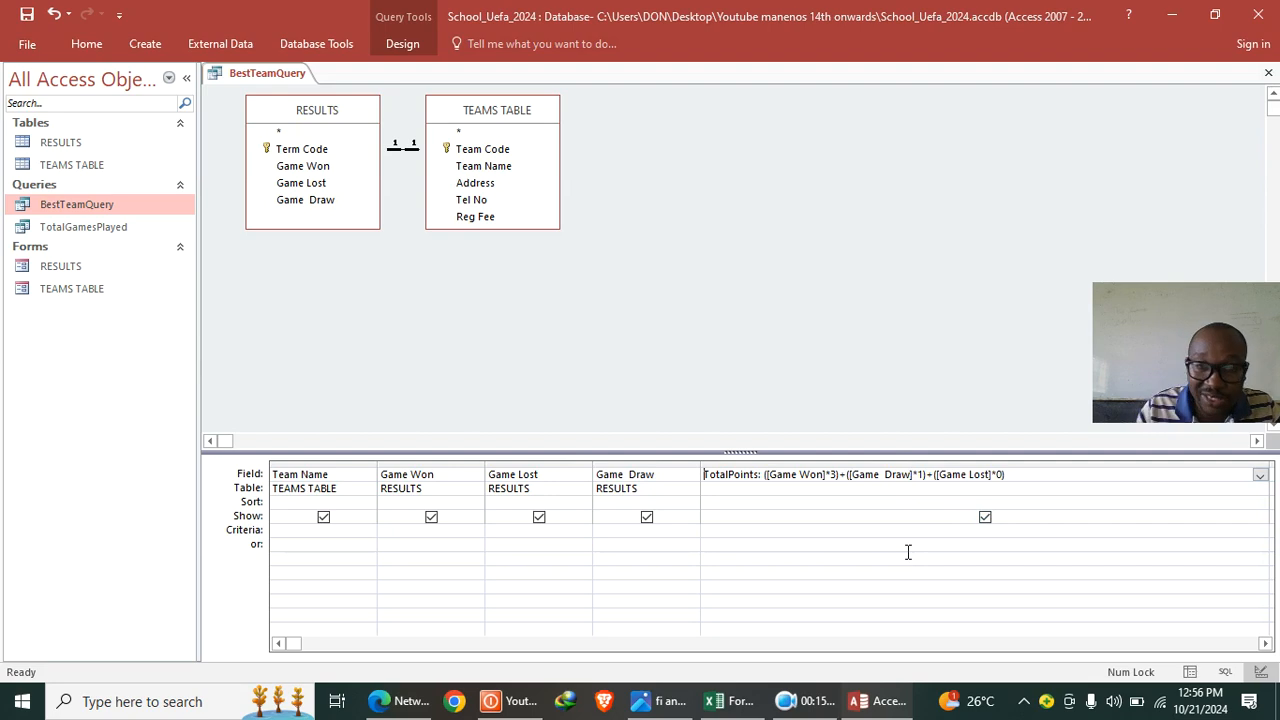
{"action": "double_click", "coordinate": [73, 210]}
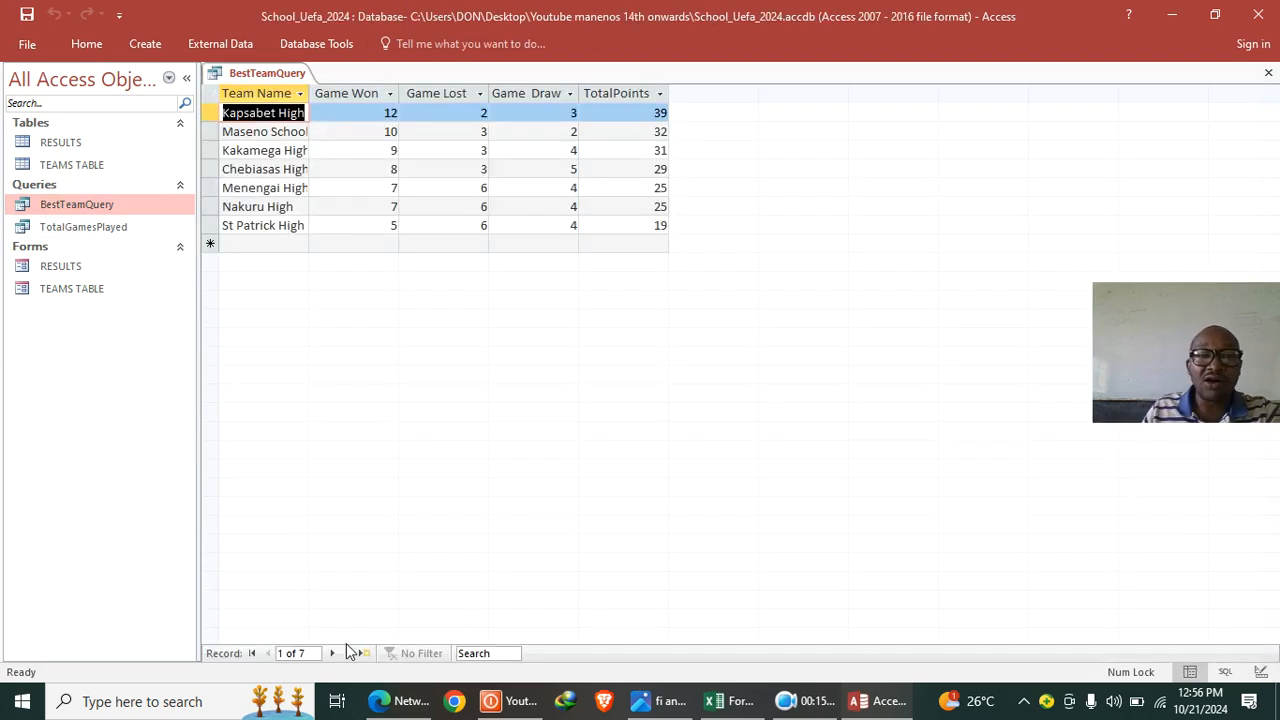
- Widen the Team Name column to fit its entries and check the best teams requirement in the exam question image
{"action": "double_click", "coordinate": [309, 93]}
{"action": "left_click", "coordinate": [672, 700]}
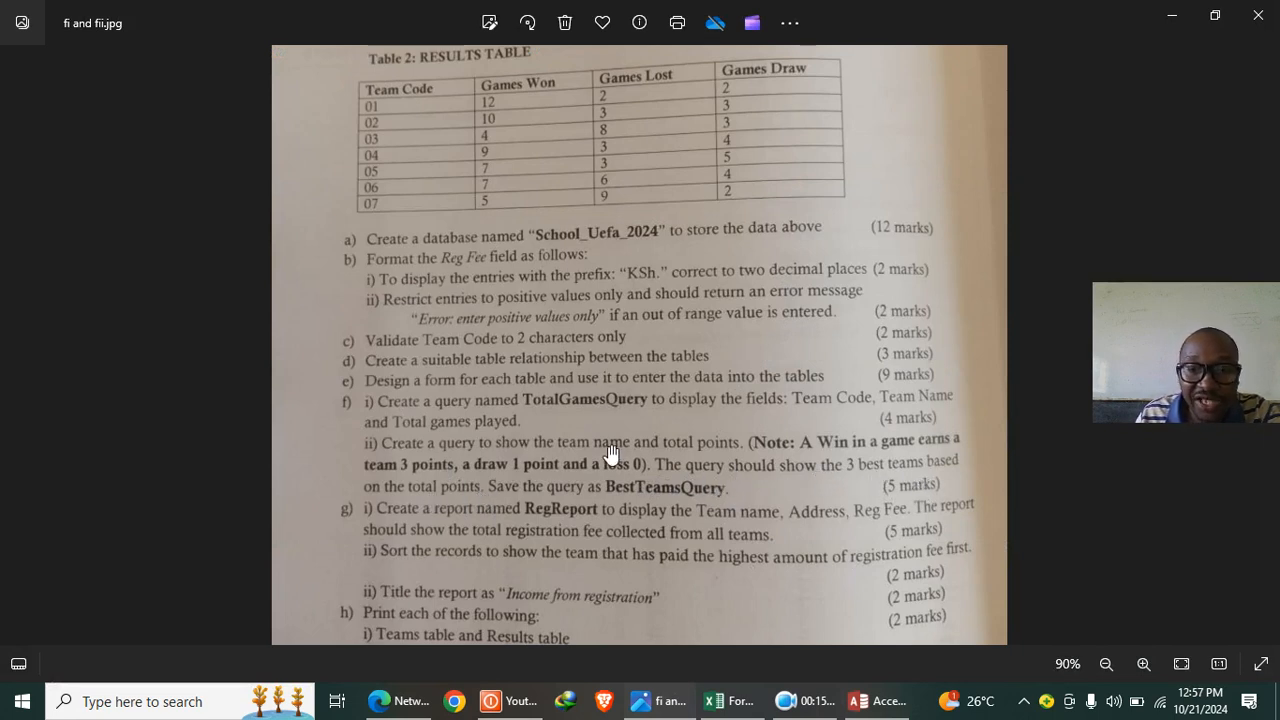
{"action": "left_click", "coordinate": [862, 700]}
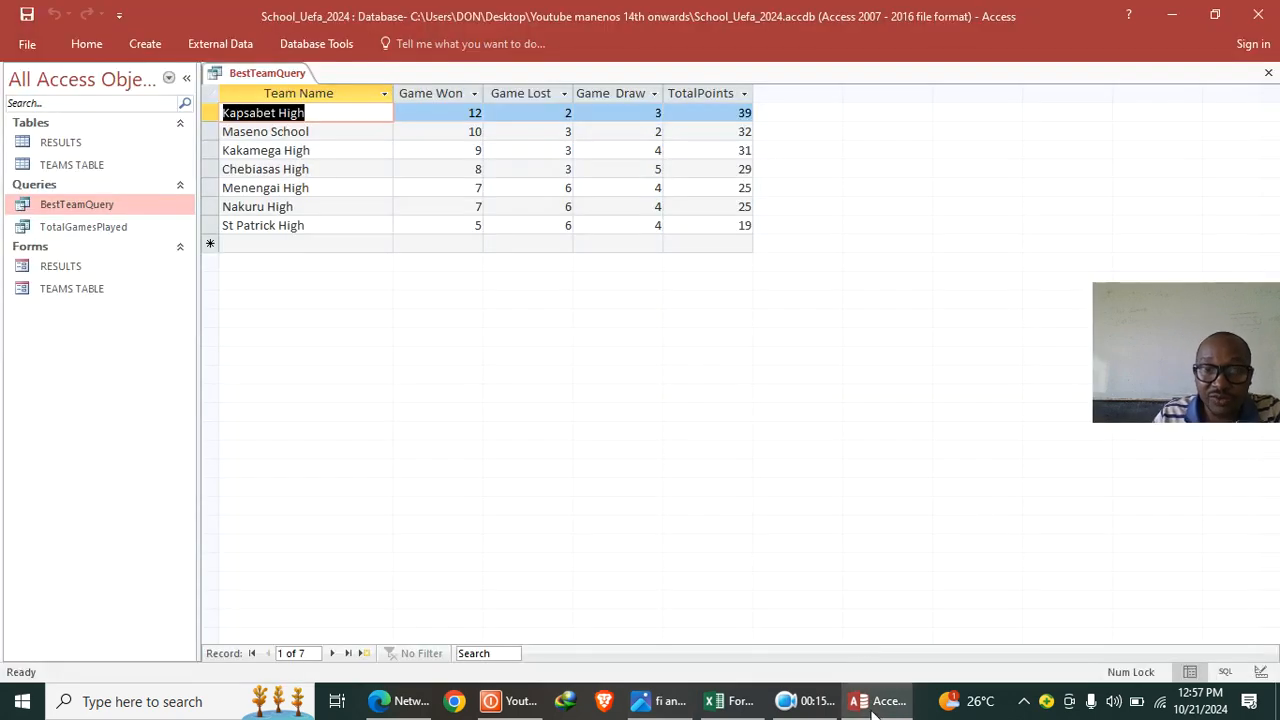
- Limit BestTeamQuery to return the top 3 records and display its results
{"action": "right_click", "coordinate": [237, 76]}
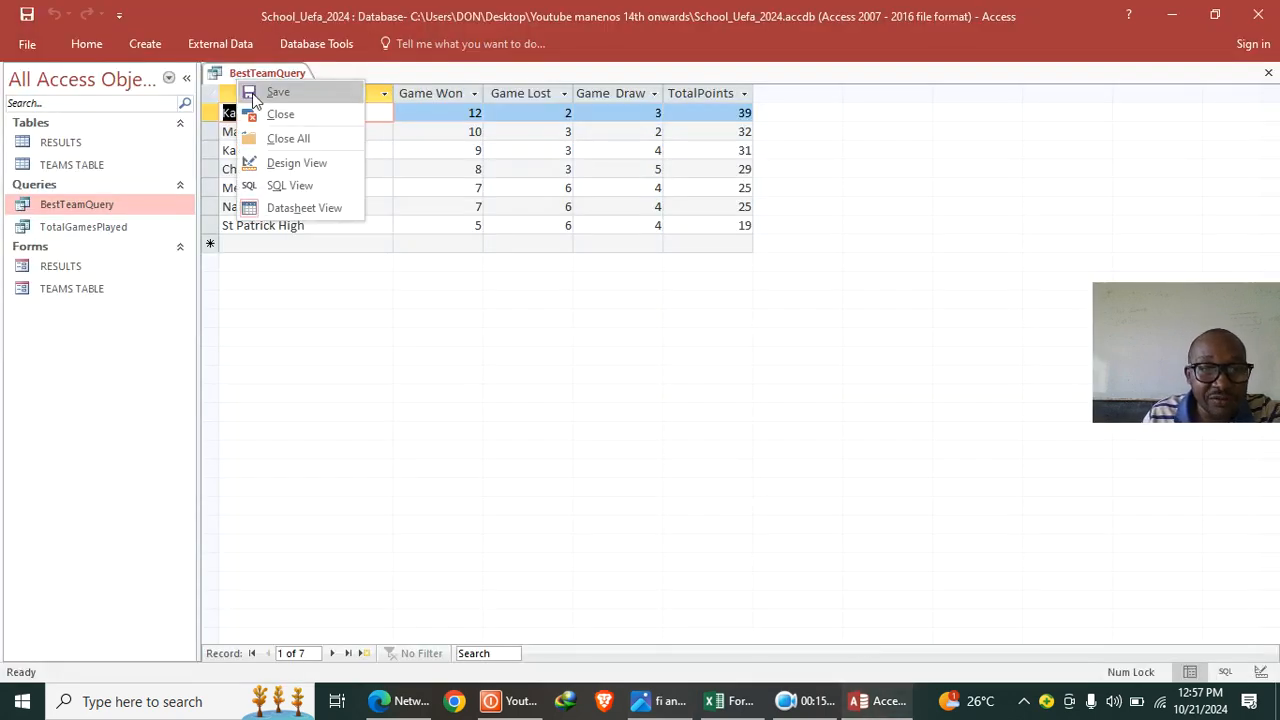
{"action": "left_click", "coordinate": [294, 163]}
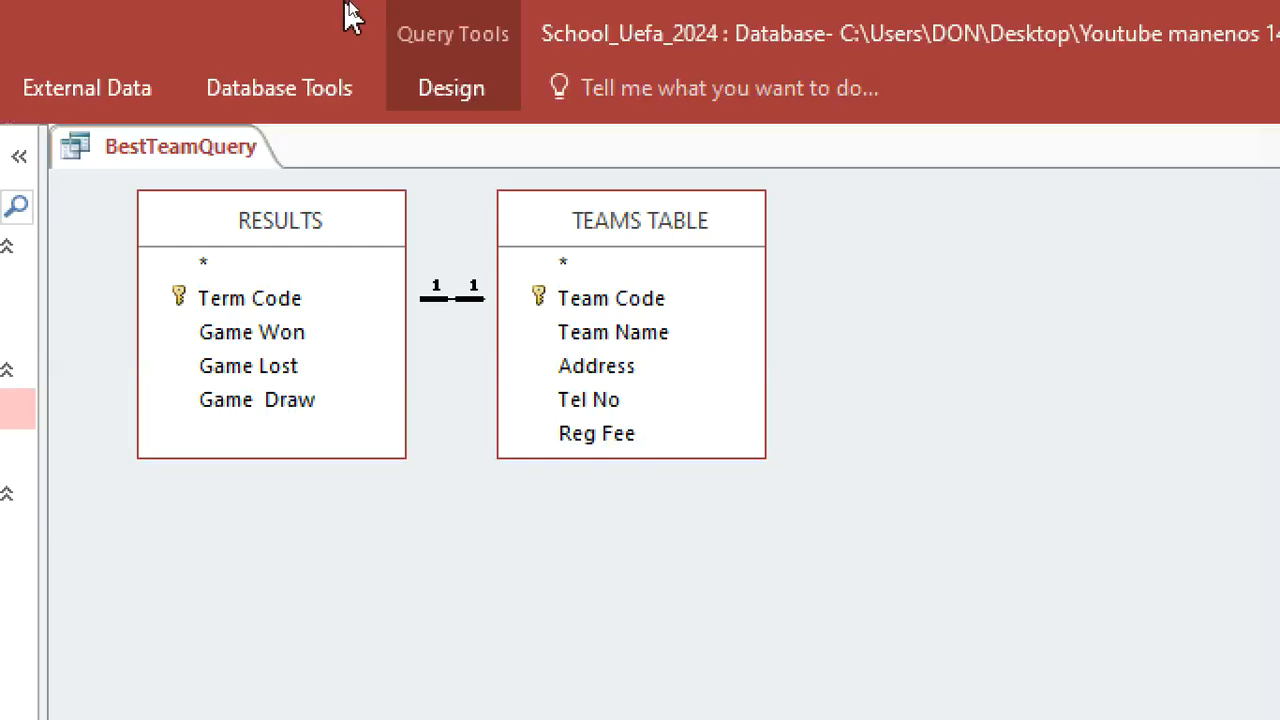
{"action": "left_click", "coordinate": [462, 86]}
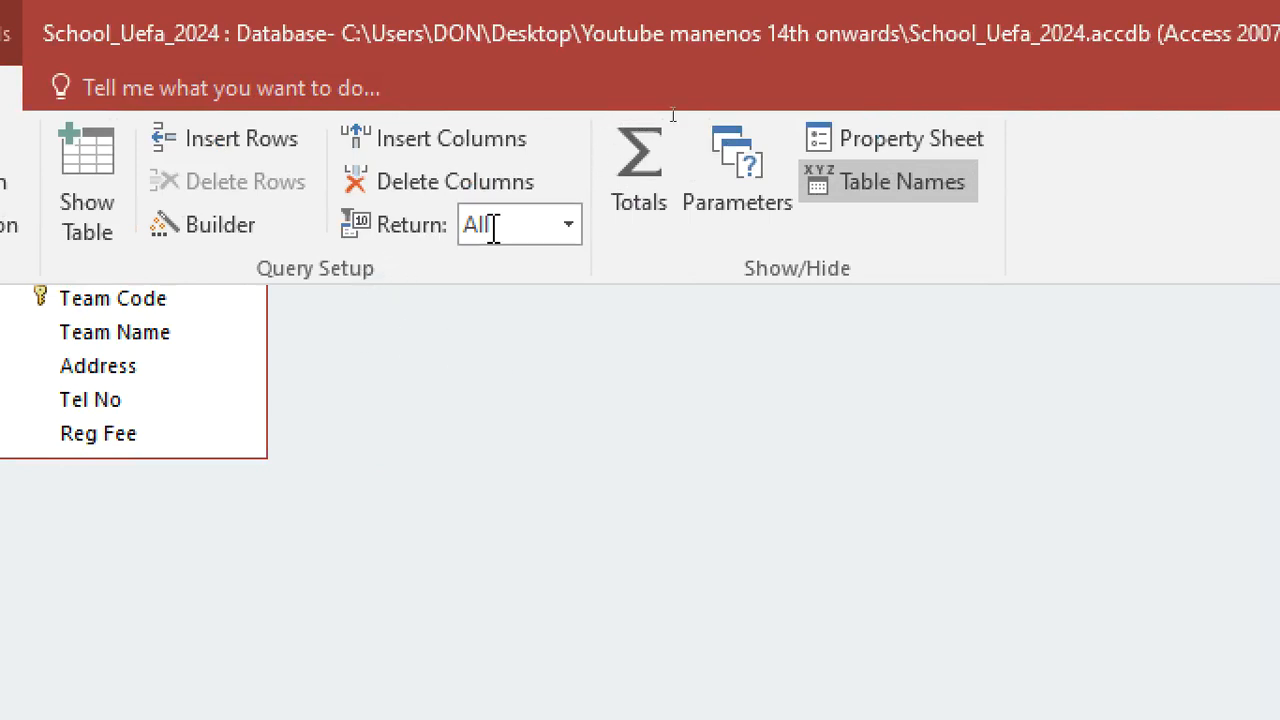
{"action": "left_click", "coordinate": [568, 226]}
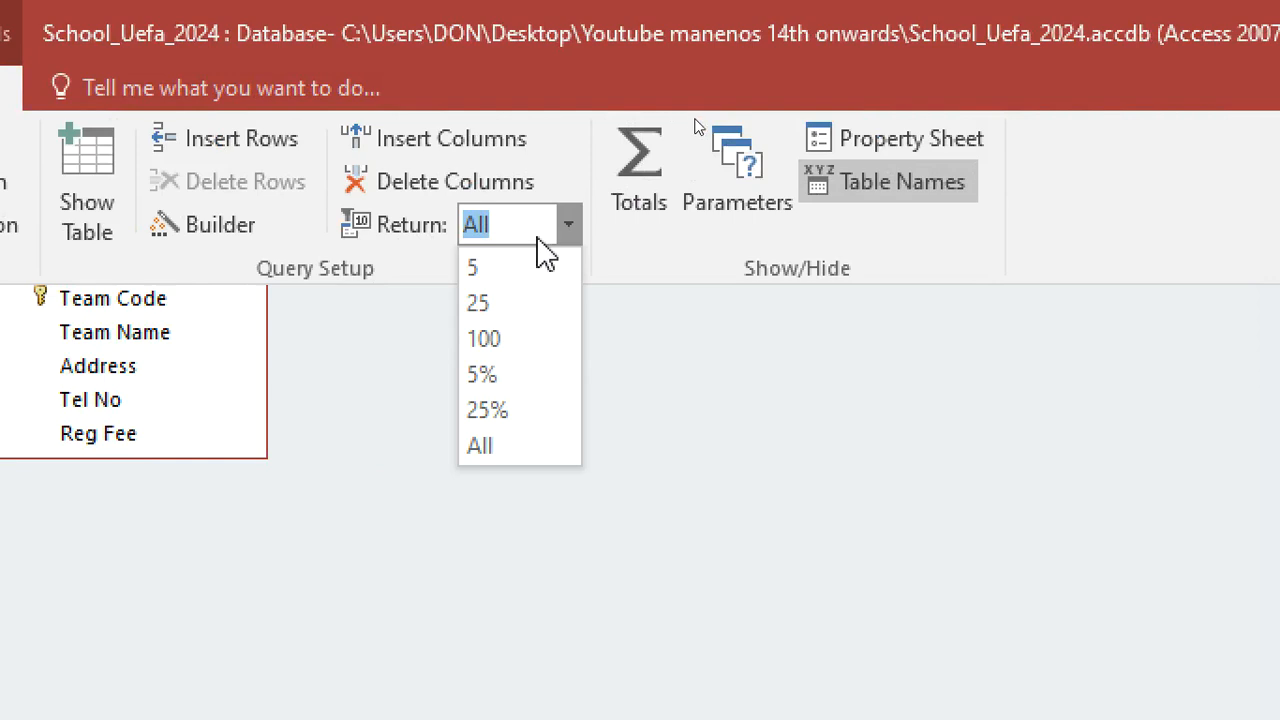
{"action": "type", "text": "3"}
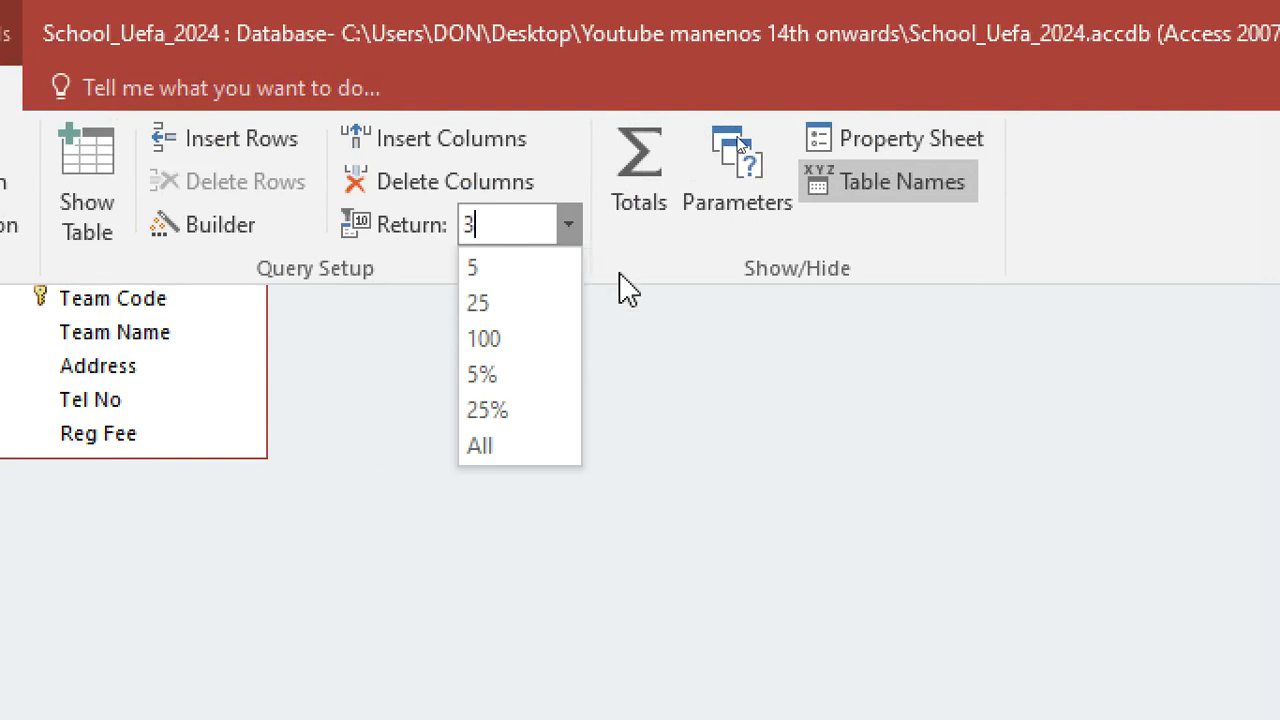
{"action": "left_click", "coordinate": [660, 263]}
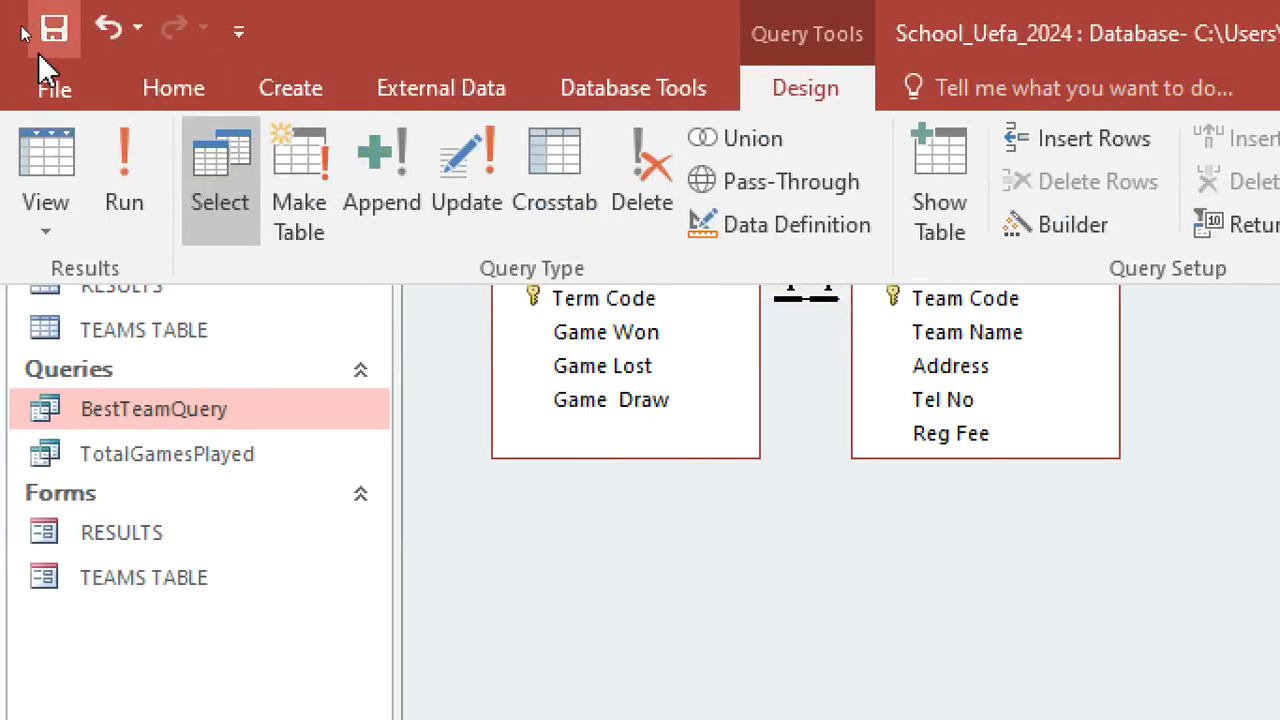
{"action": "left_click", "coordinate": [50, 160]}
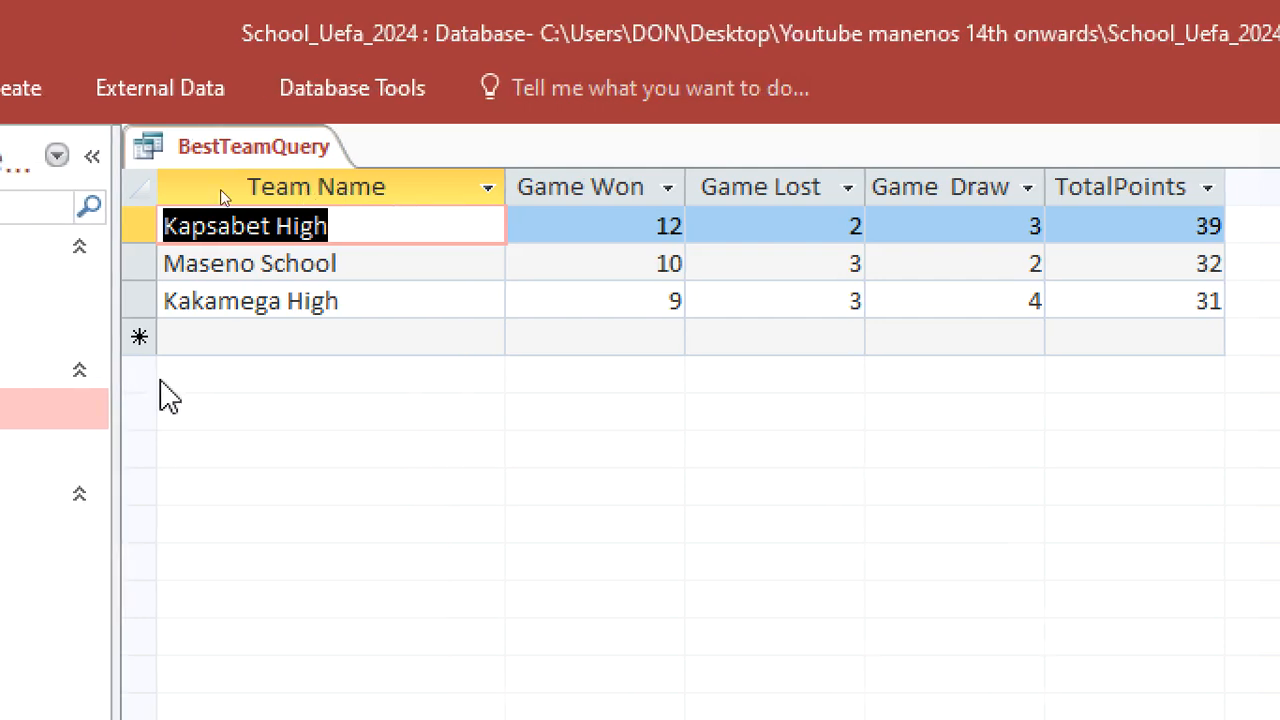
- Close BestTeamQuery and save its design changes
{"action": "right_click", "coordinate": [197, 152]}
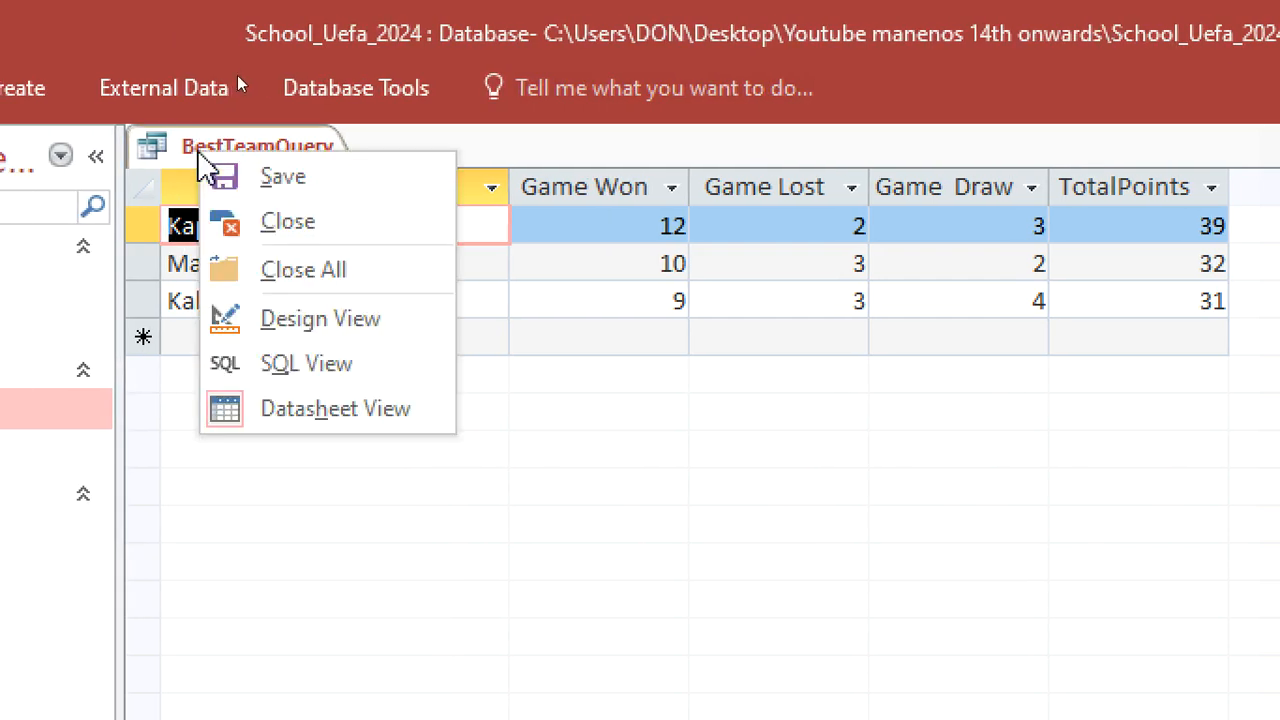
{"action": "left_click", "coordinate": [282, 222]}
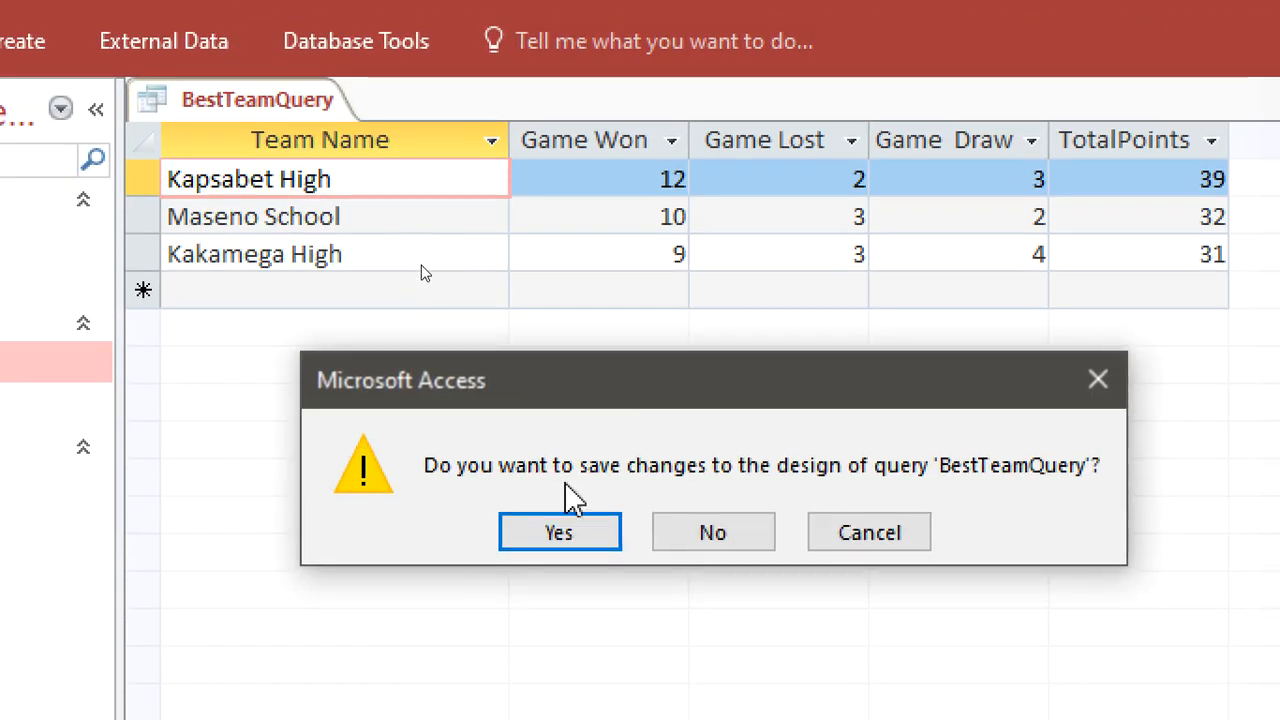
{"action": "left_click", "coordinate": [560, 530]}
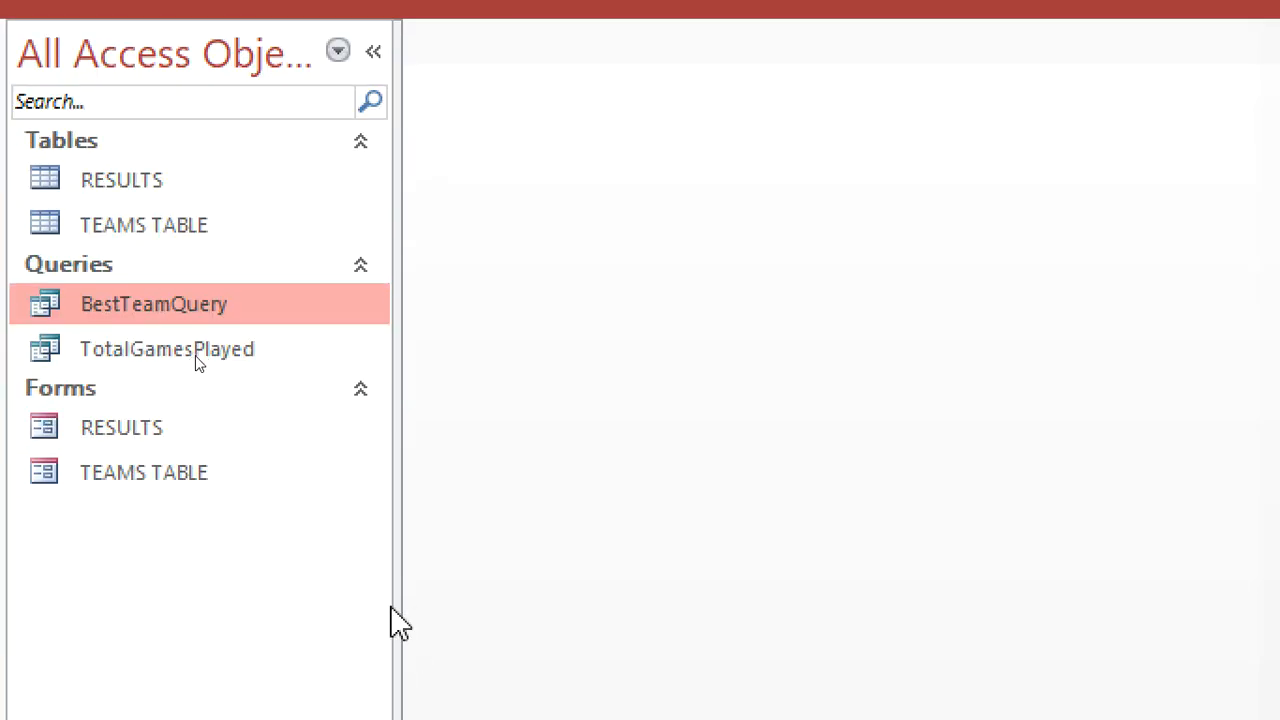
- Review the report requirements in the exam question image, and start a new Access query design with the RESULTS and TEAMS TABLE tables
{"action": "left_click", "coordinate": [660, 697]}
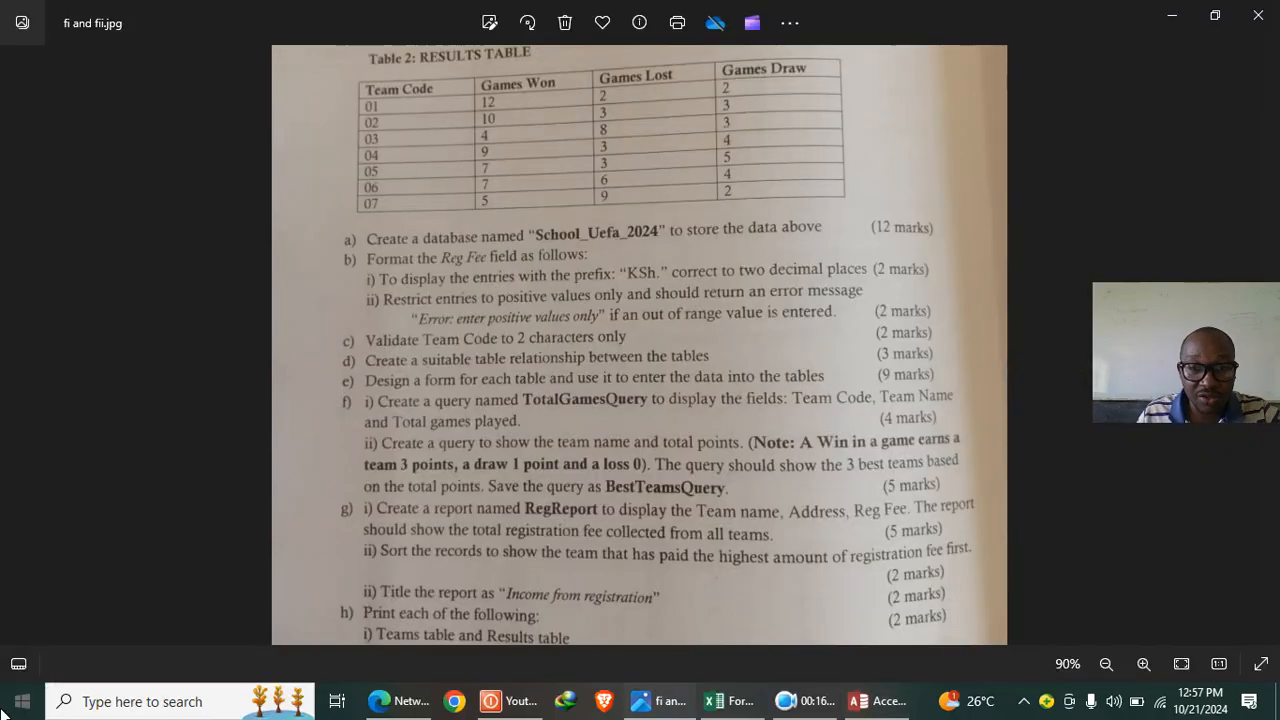
{"action": "scroll", "coordinate": [456, 513], "scroll_direction": "down", "scroll_amount": 1}
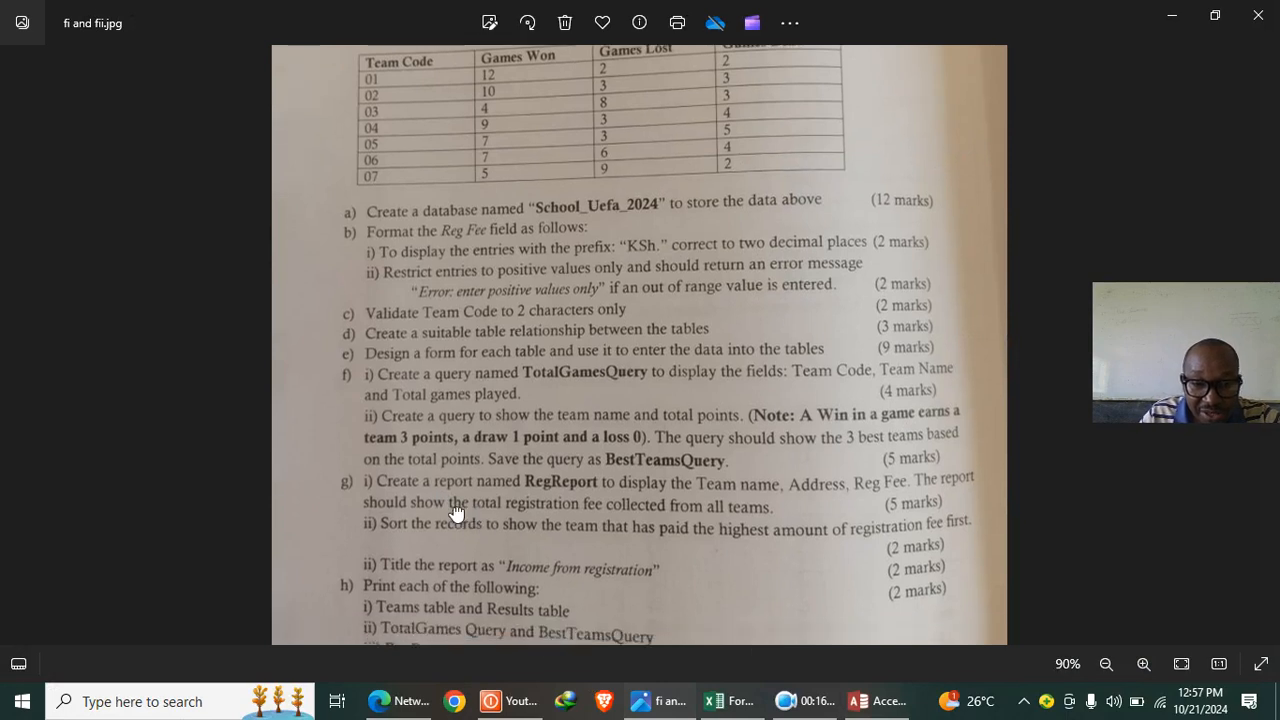
{"action": "scroll", "coordinate": [456, 513], "scroll_direction": "down", "scroll_amount": 2}
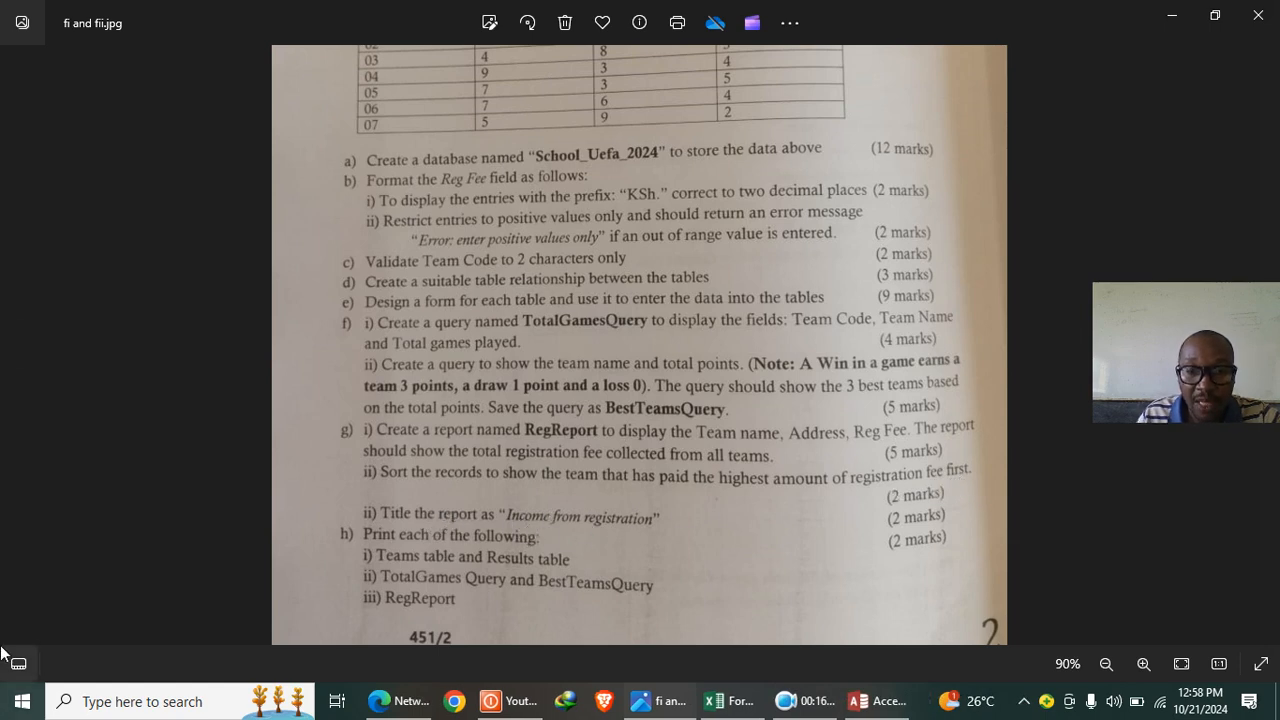
{"action": "left_click", "coordinate": [870, 699]}
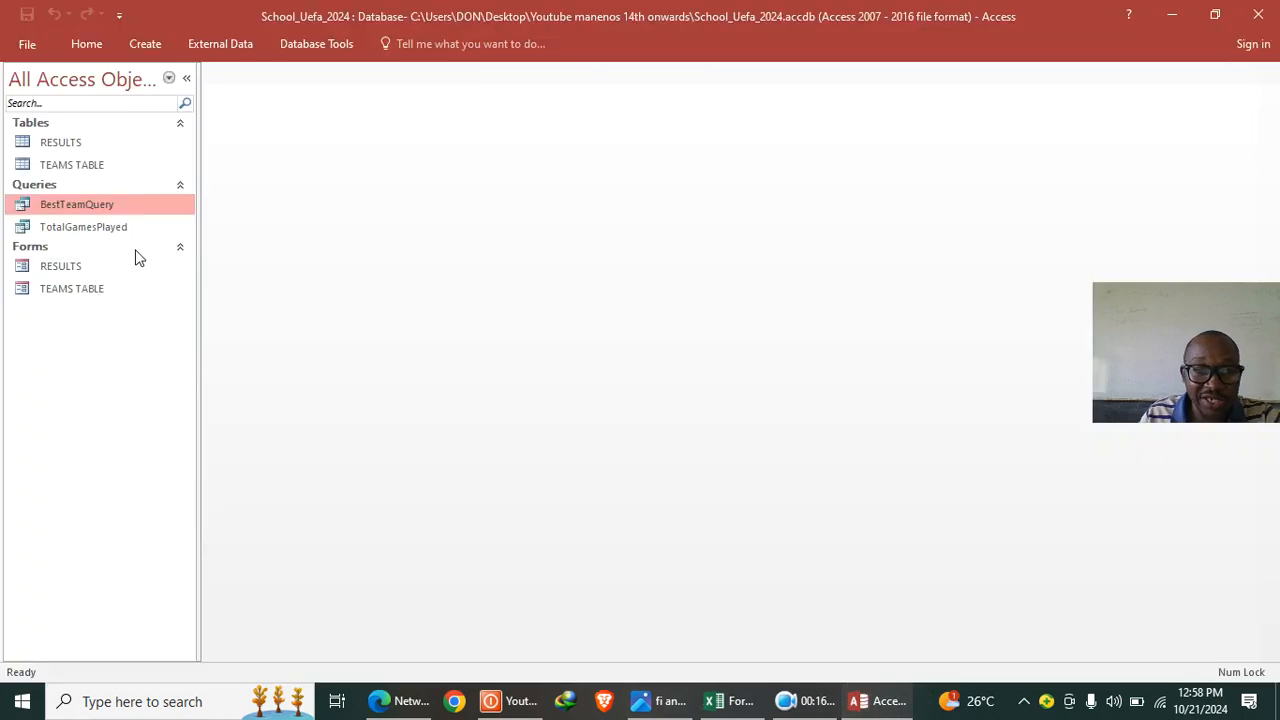
{"action": "left_click", "coordinate": [146, 45]}
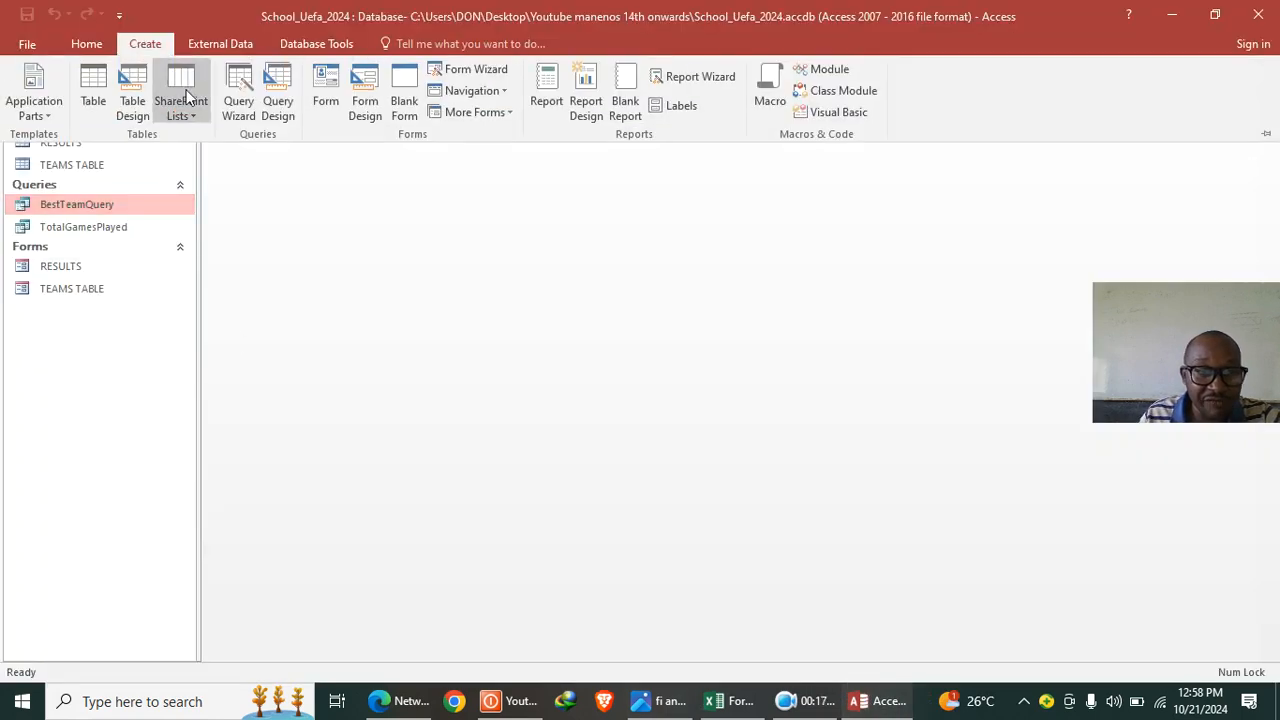
{"action": "left_click", "coordinate": [279, 100]}
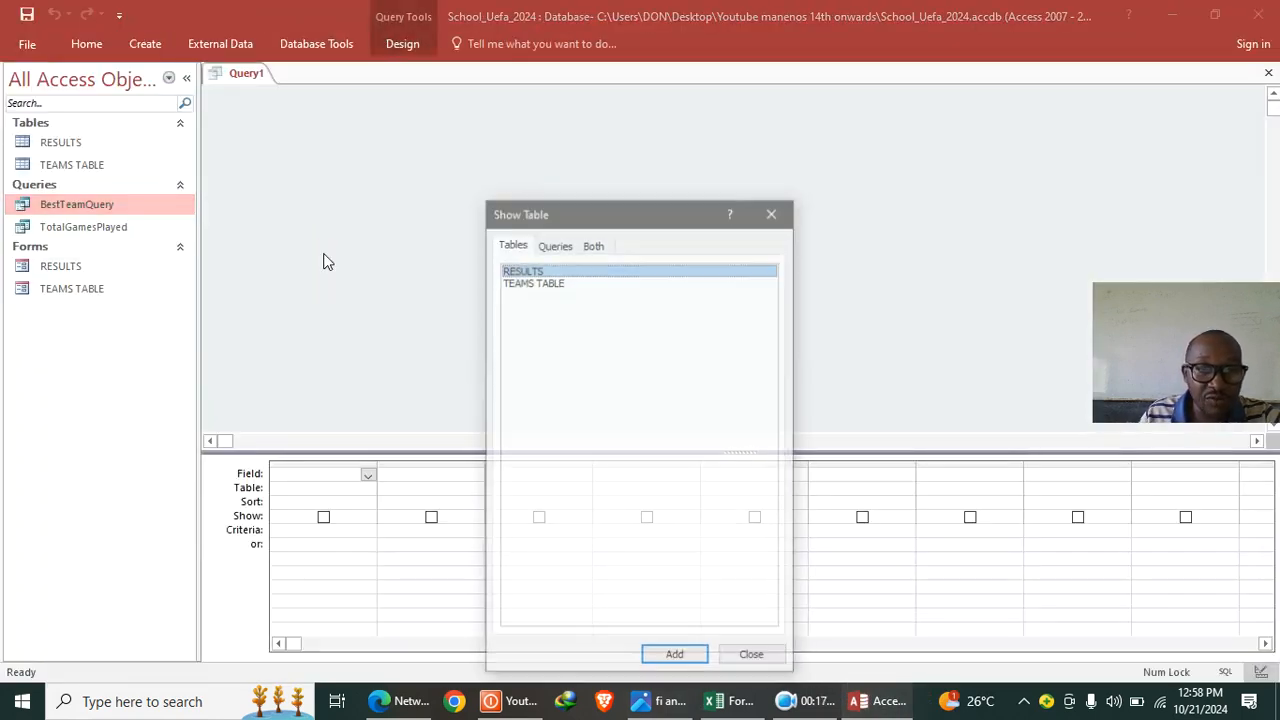
{"action": "double_click", "coordinate": [515, 270]}
{"action": "double_click", "coordinate": [537, 282]}
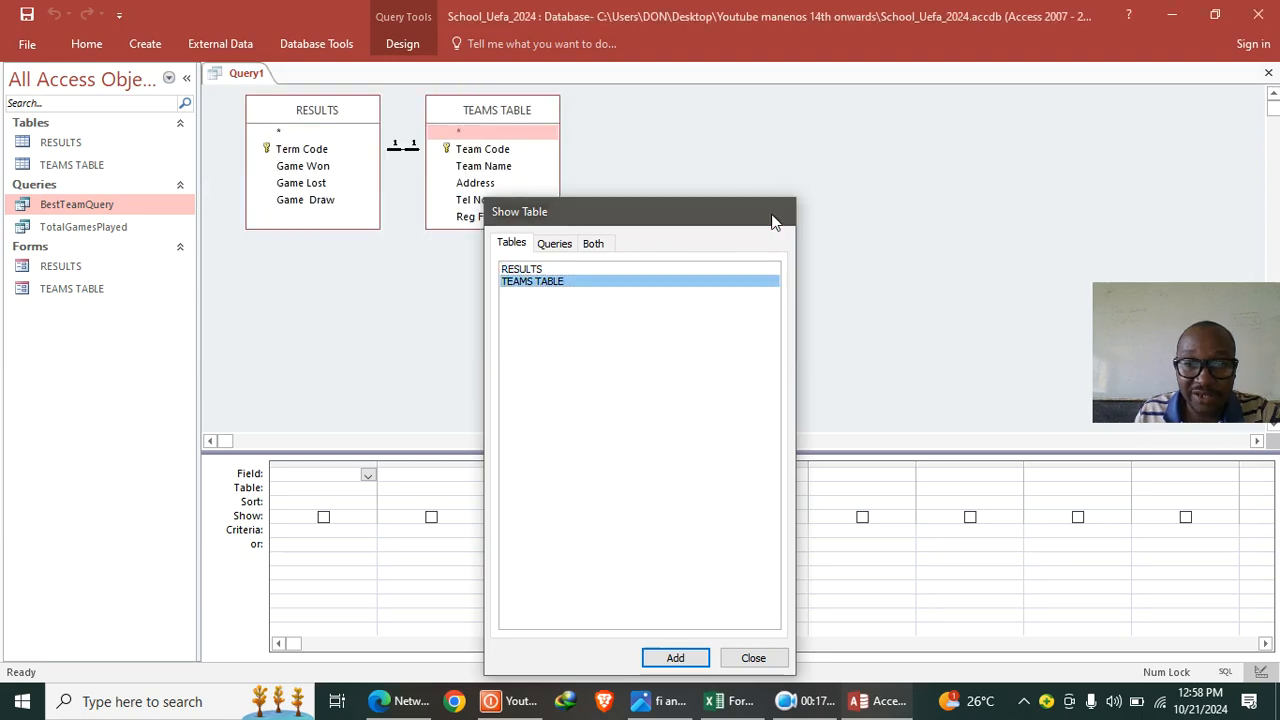
{"action": "left_click", "coordinate": [773, 211]}
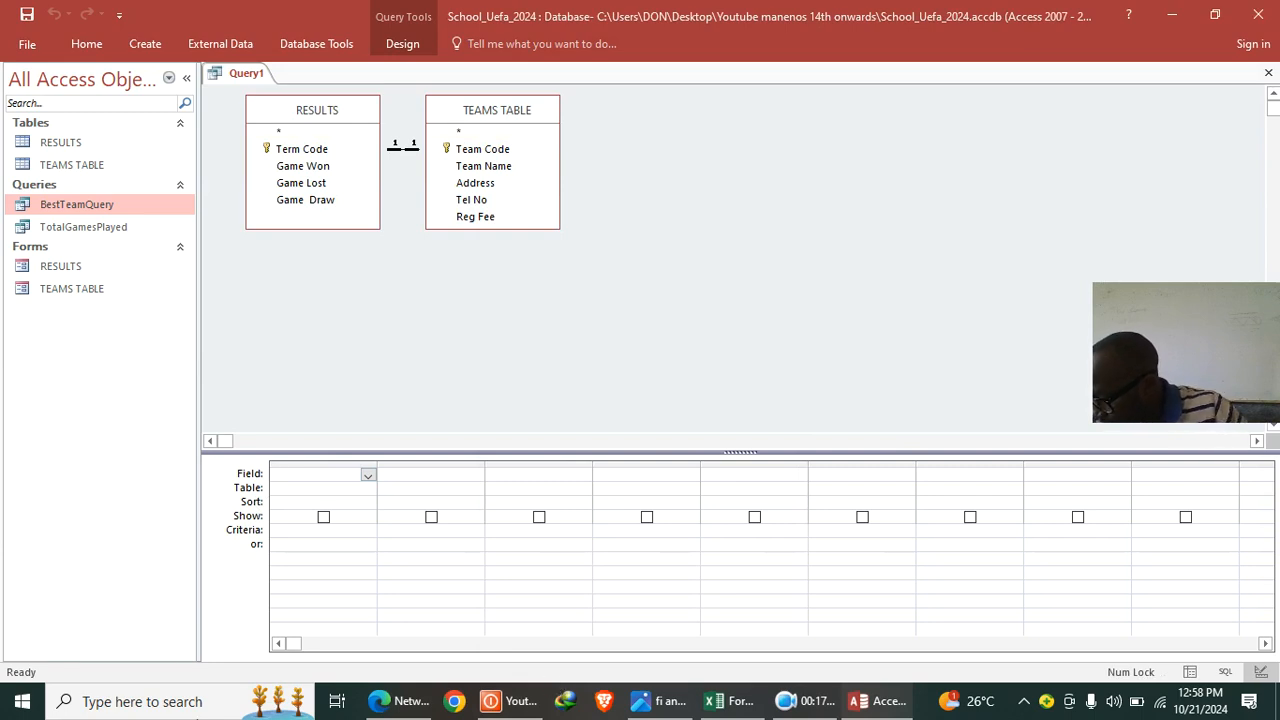
- Add the Team Name, Address and Reg Fee fields from TEAMS TABLE to the query
{"action": "double_click", "coordinate": [490, 168]}
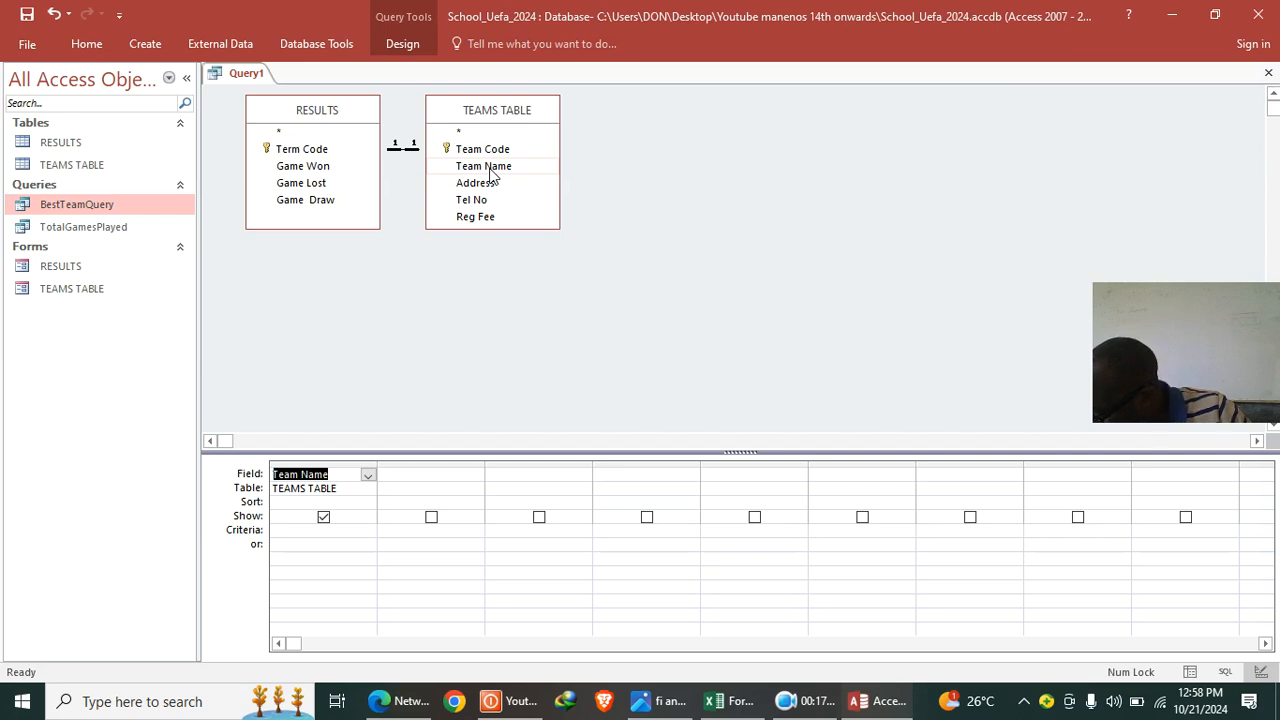
{"action": "double_click", "coordinate": [495, 186]}
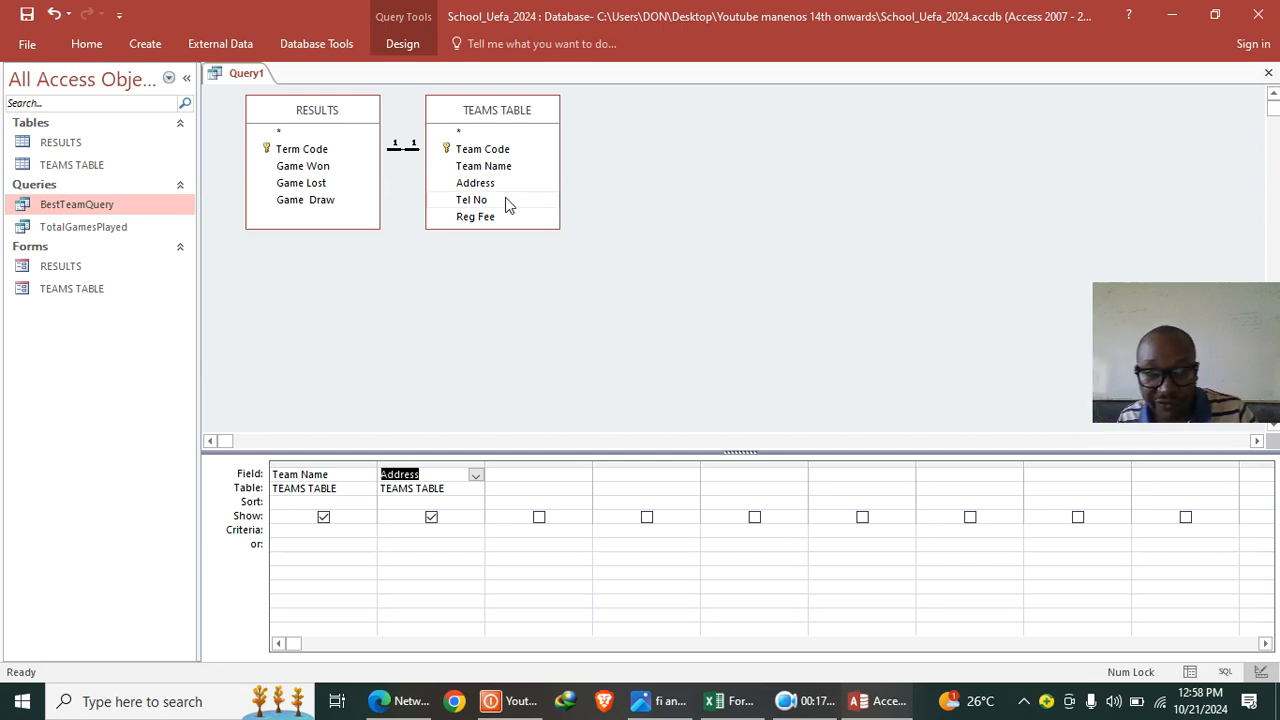
{"action": "double_click", "coordinate": [480, 217]}
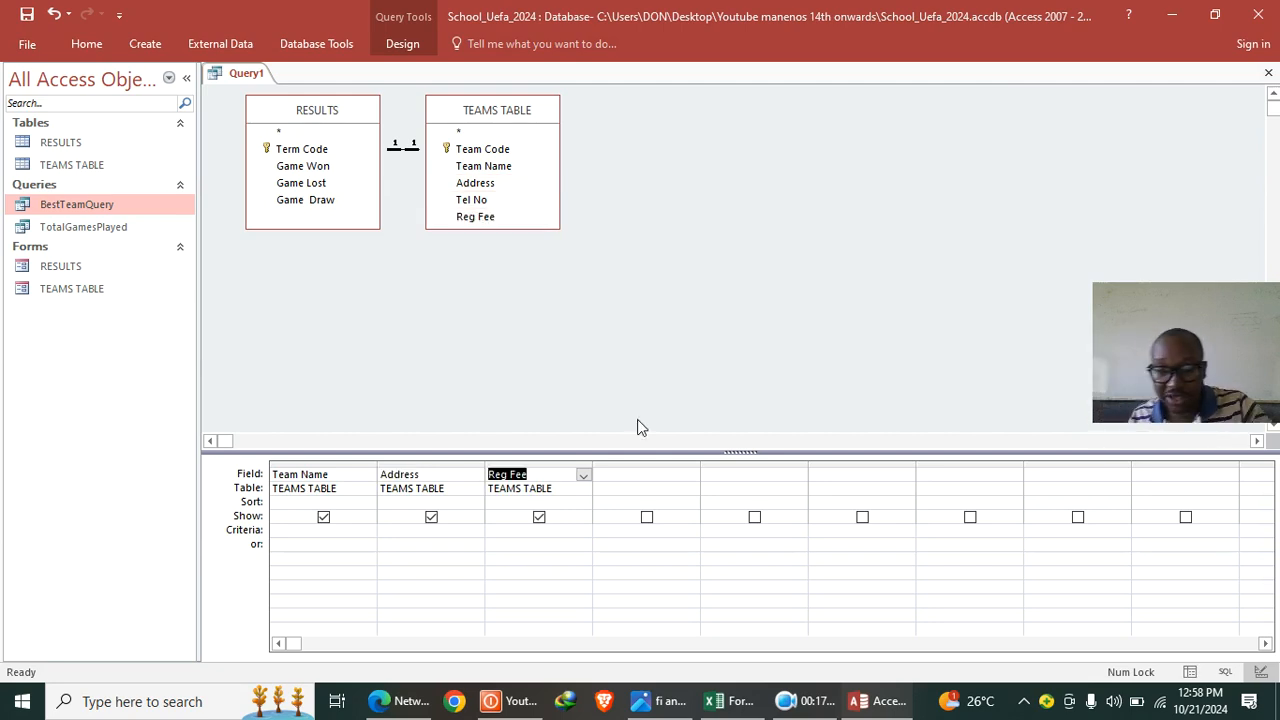
- Check the required report name in the exam question image, save the query as RegReport and close it
{"action": "left_click", "coordinate": [660, 701]}
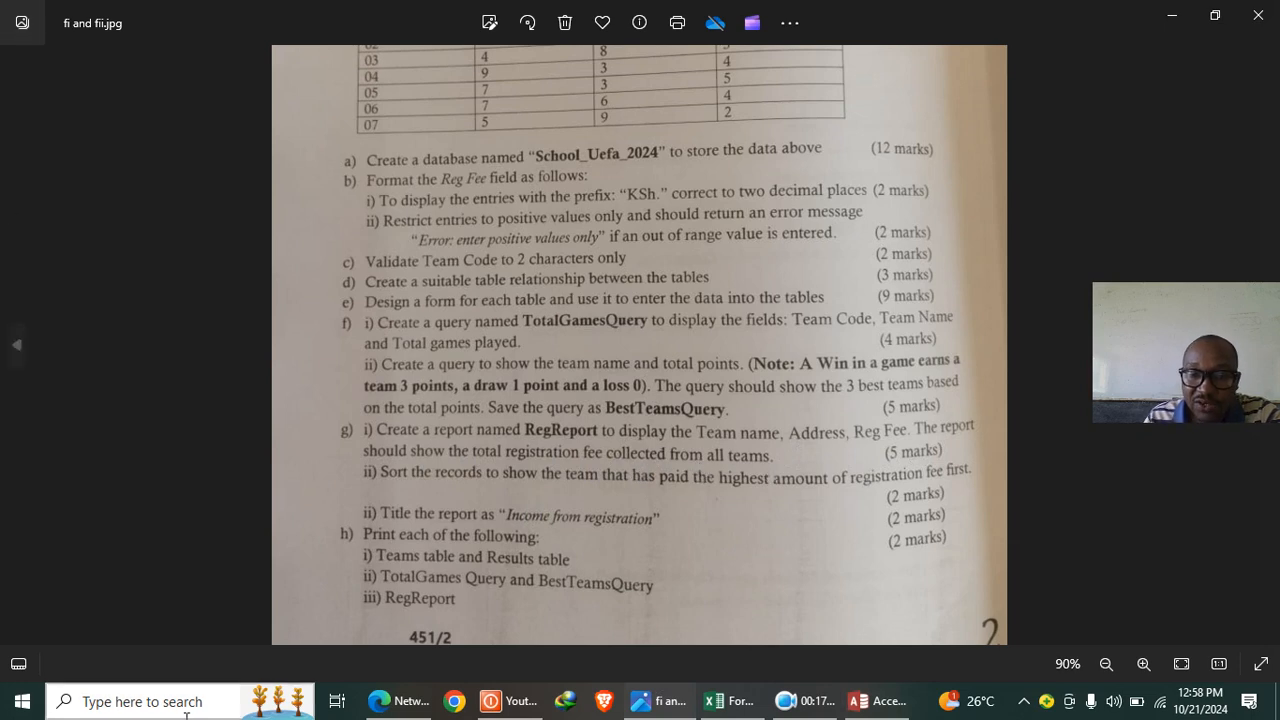
{"action": "left_click", "coordinate": [876, 699]}
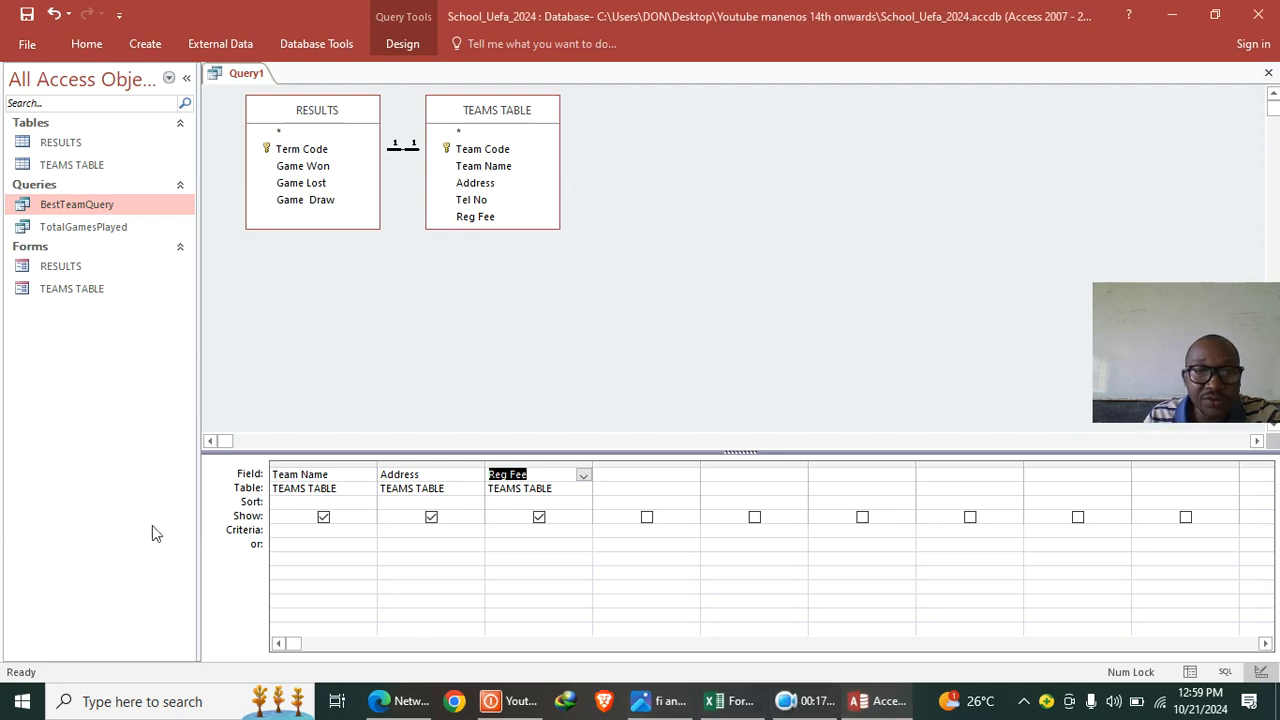
{"action": "left_click", "coordinate": [27, 14]}
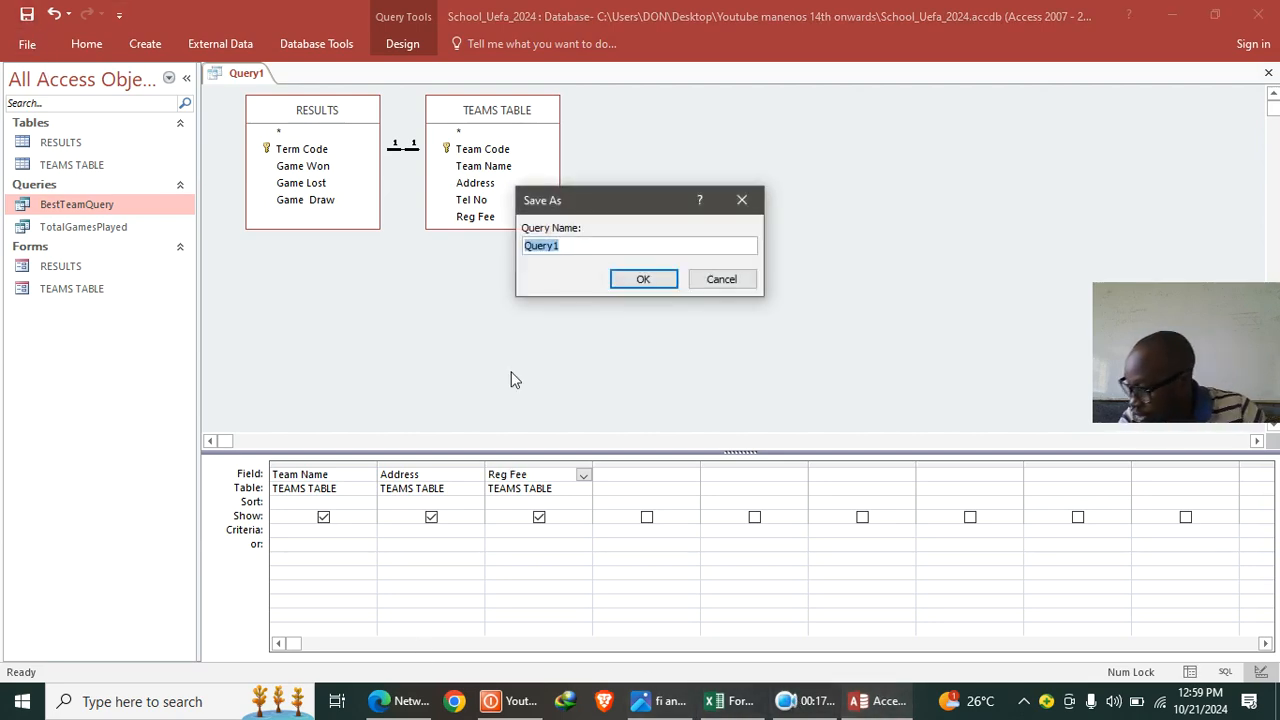
{"action": "type", "text": "RegReport"}
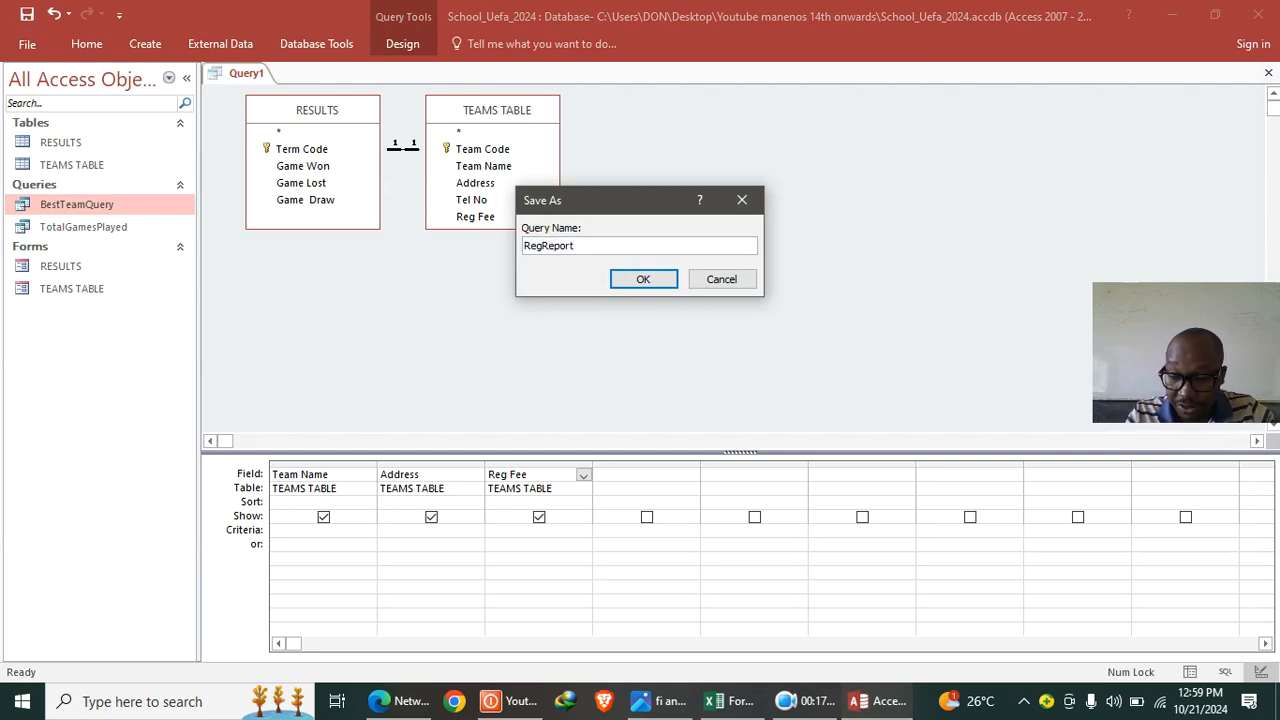
{"action": "key", "text": "Return"}
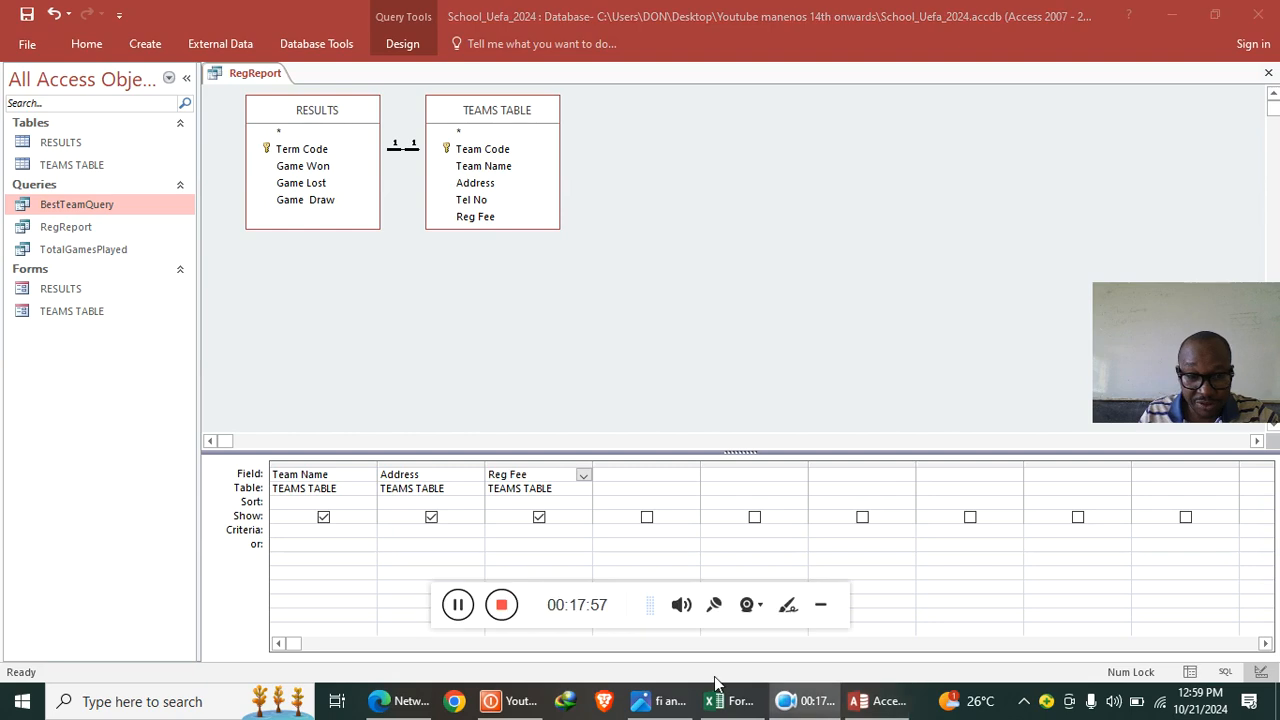
{"action": "left_click", "coordinate": [821, 606]}
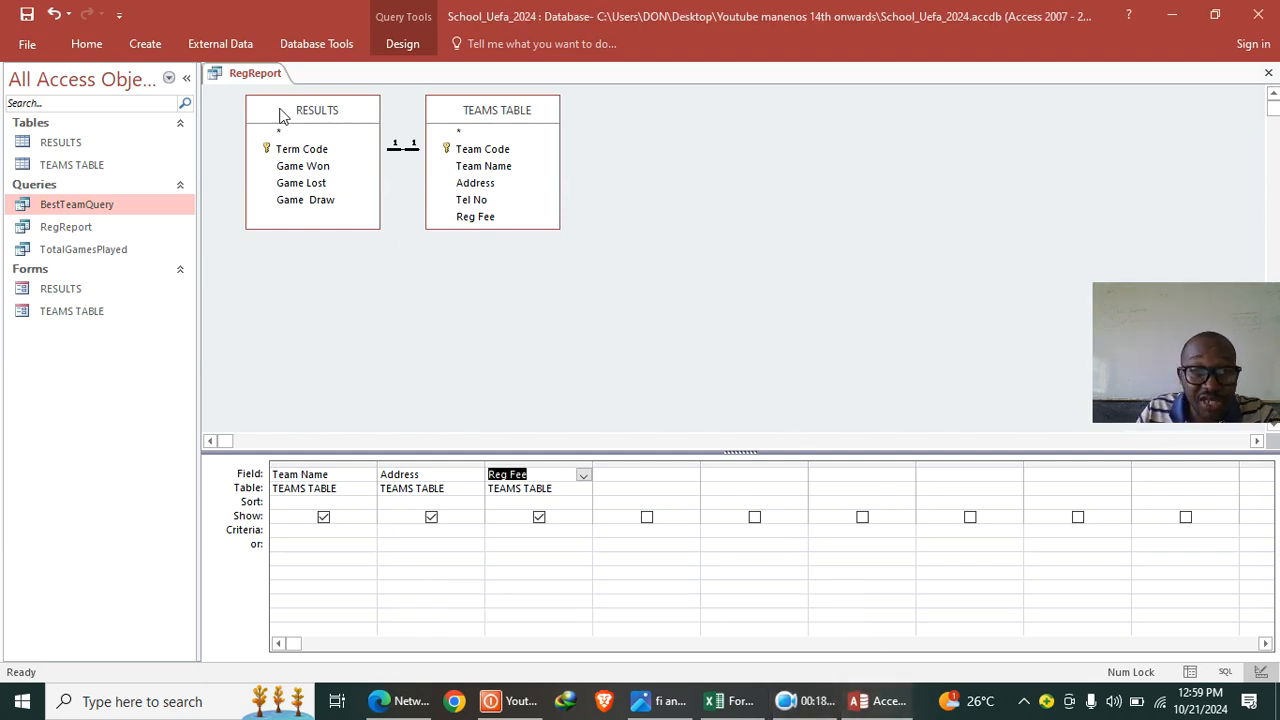
{"action": "right_click", "coordinate": [250, 78]}
{"action": "left_click", "coordinate": [318, 135]}
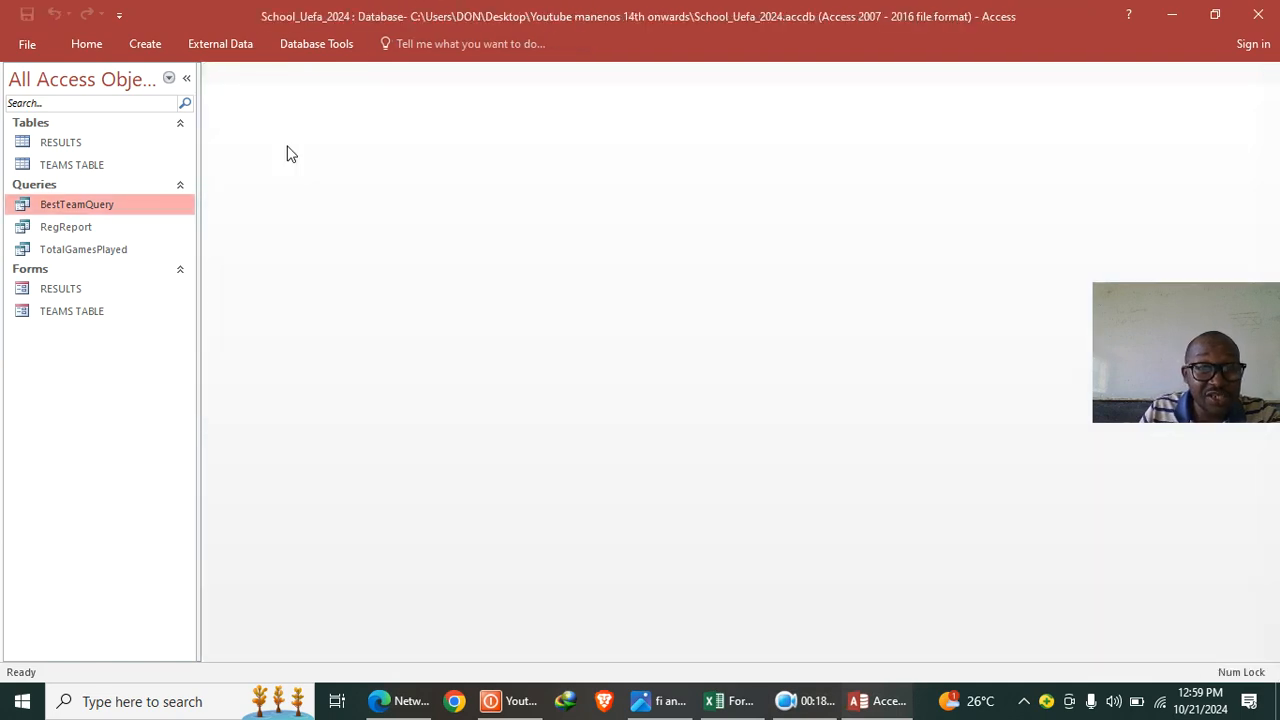
- Start a report with the Report Wizard using all fields of the RegReport query, without grouping levels, and proceed to the sort options
{"action": "left_click", "coordinate": [147, 43]}
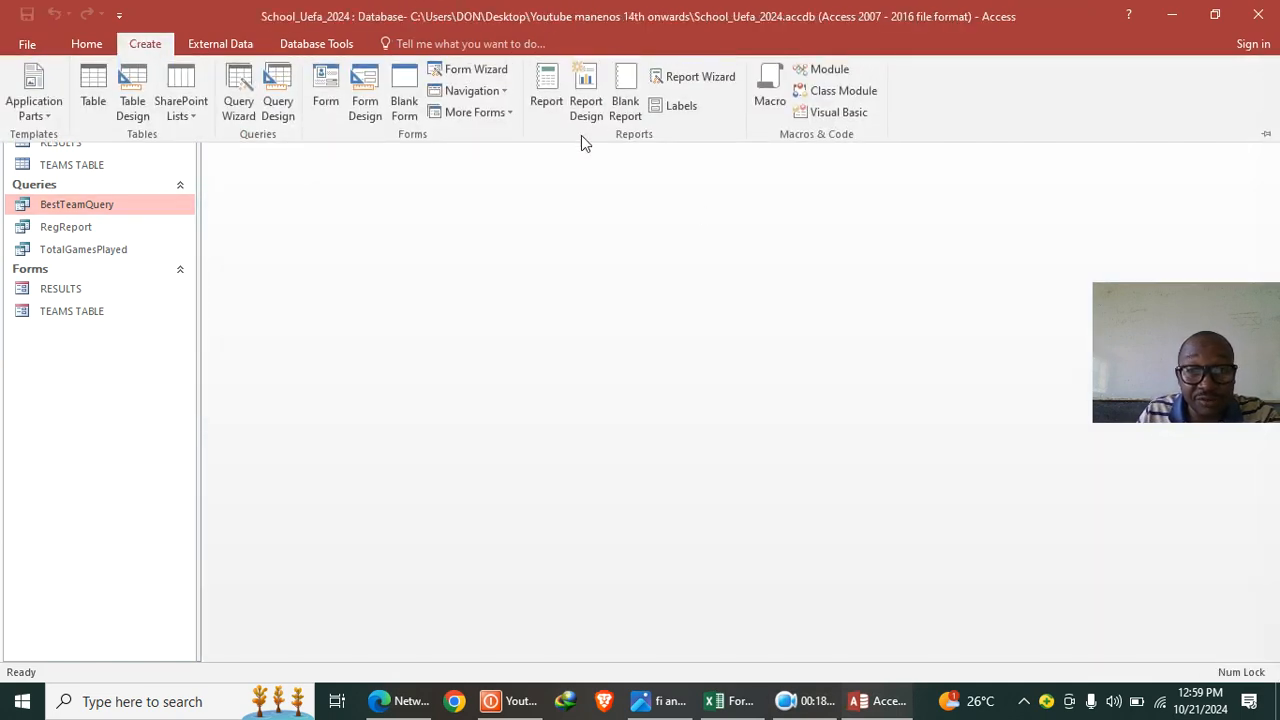
{"action": "left_click", "coordinate": [695, 76]}
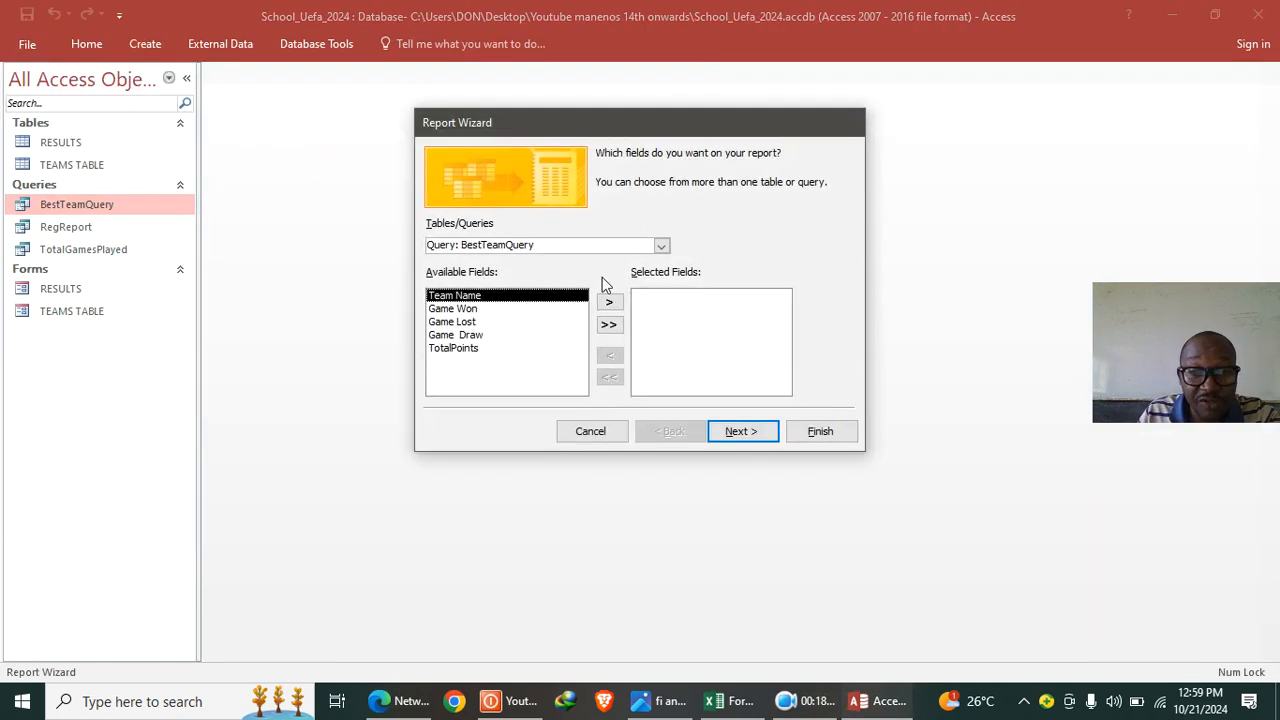
{"action": "left_click", "coordinate": [660, 246]}
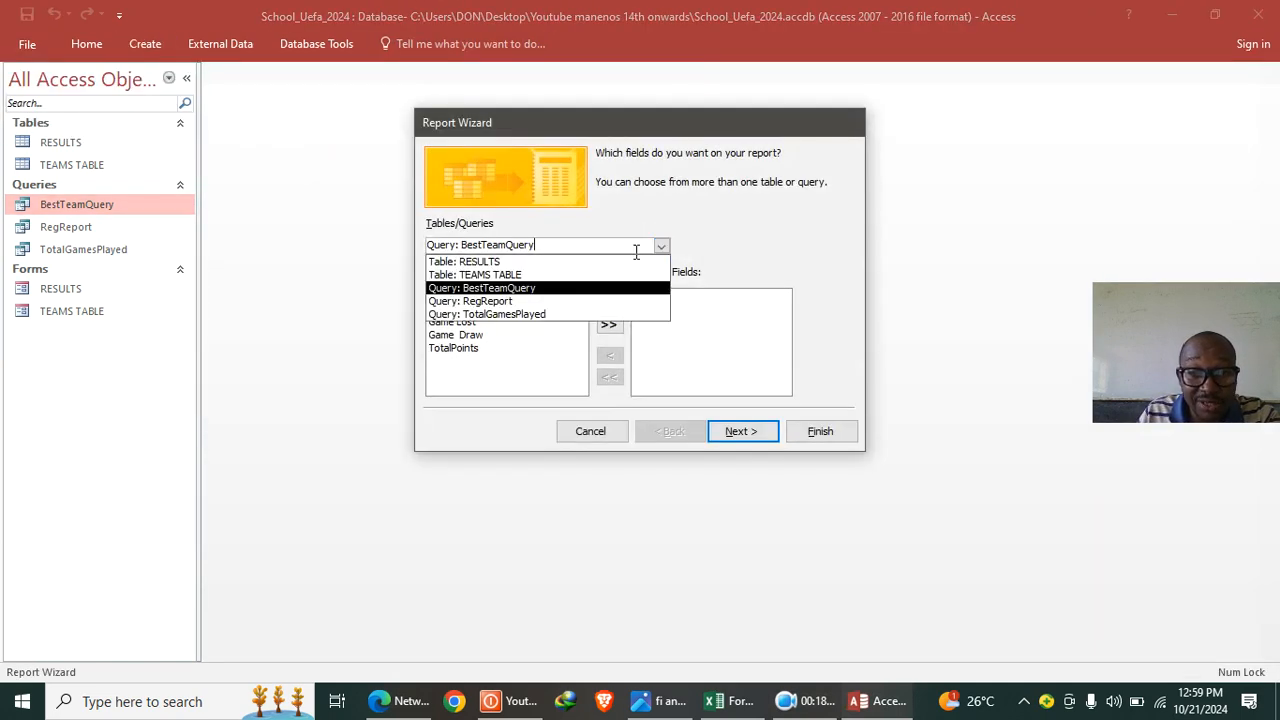
{"action": "left_click", "coordinate": [525, 301]}
{"action": "left_click", "coordinate": [608, 324]}
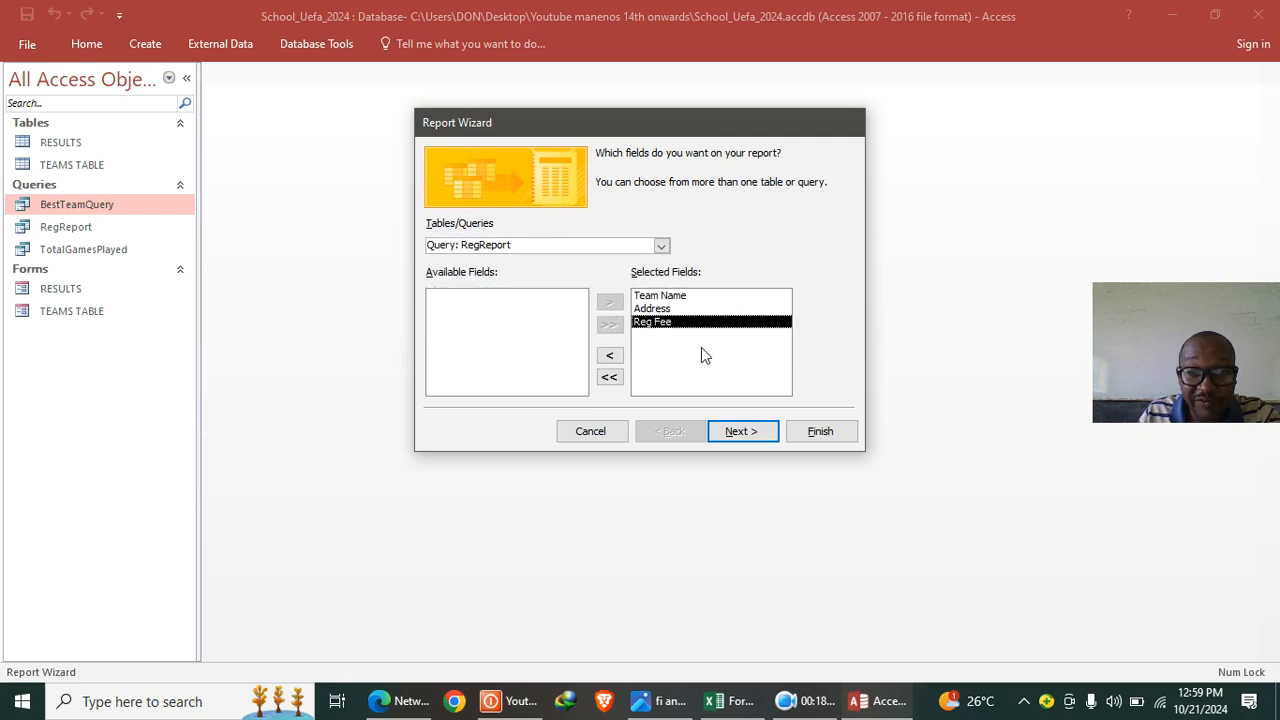
{"action": "left_click", "coordinate": [752, 437]}
{"action": "left_click", "coordinate": [752, 437]}
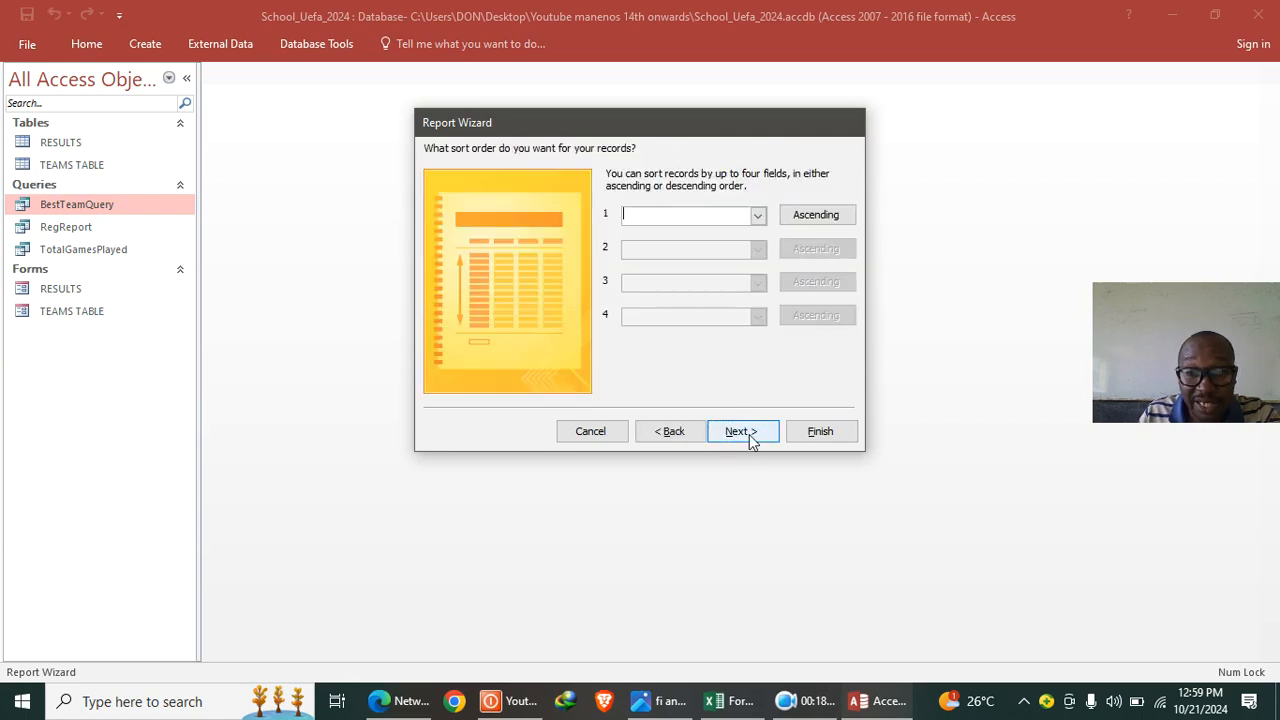
{"action": "left_click", "coordinate": [750, 437]}
{"action": "left_click", "coordinate": [697, 433]}
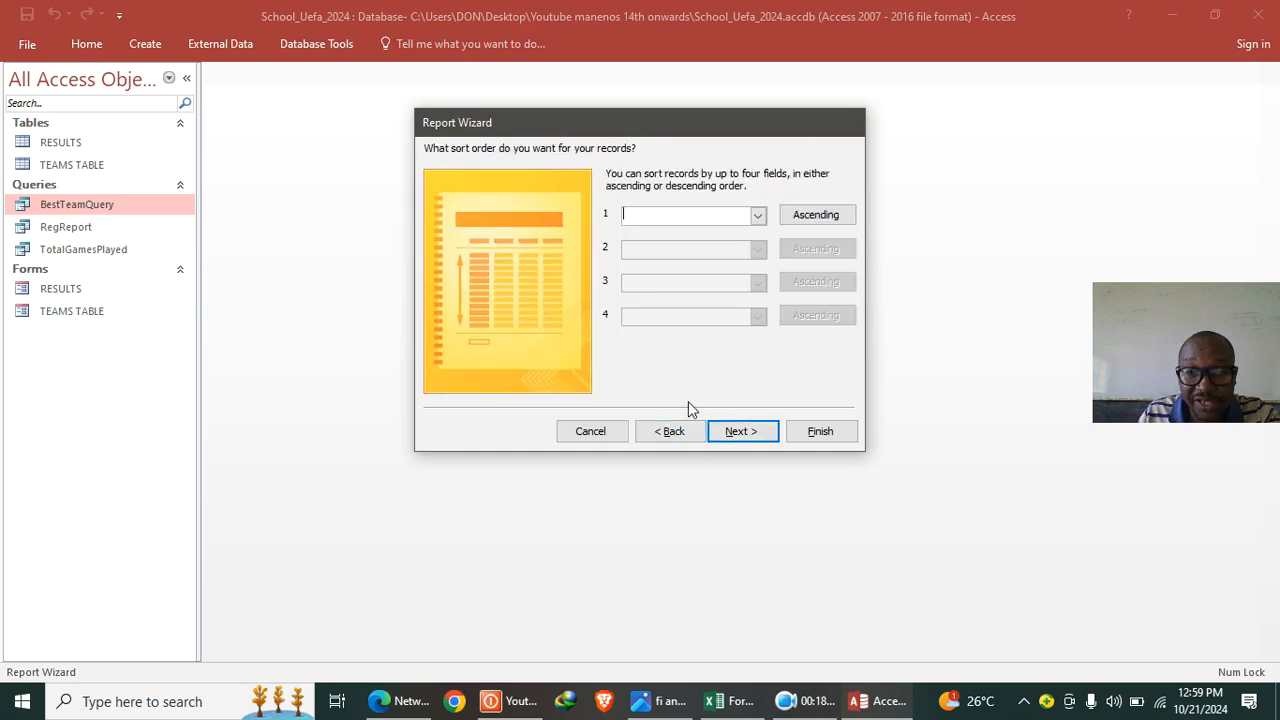
- Check the sorting requirement in the exam question image and sort the report by Reg Fee in descending order
{"action": "left_click", "coordinate": [664, 700]}
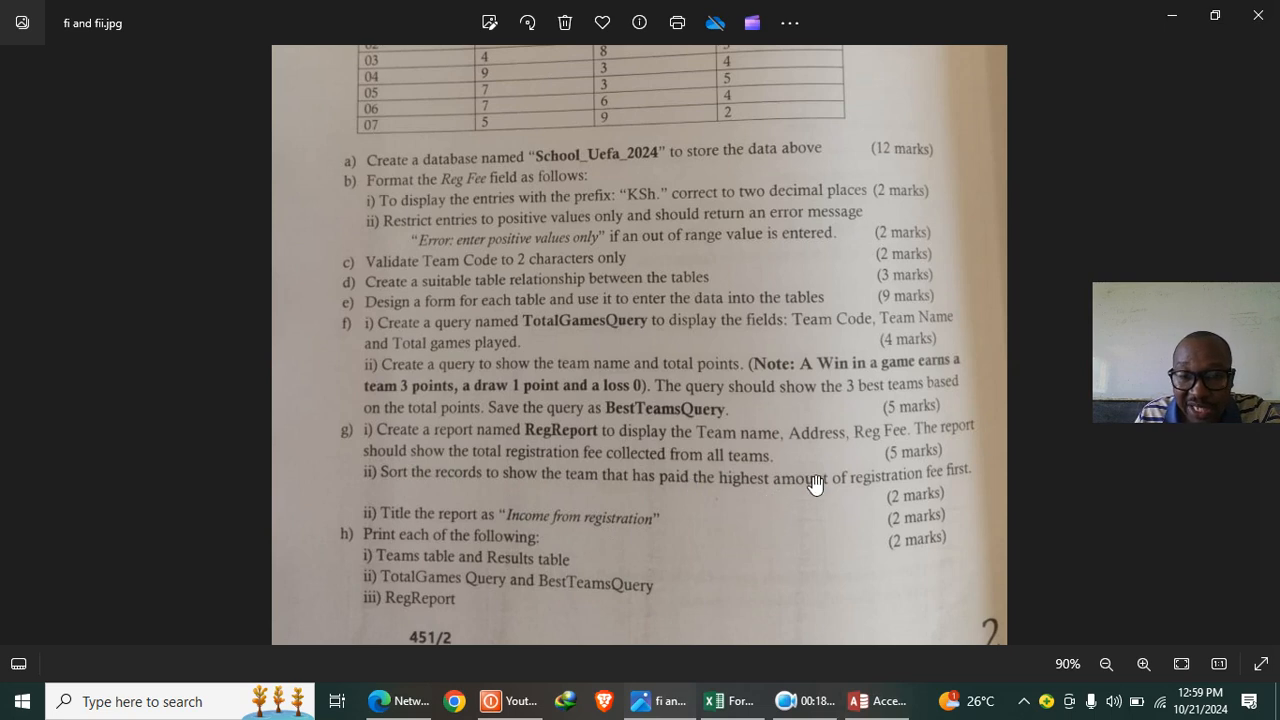
{"action": "left_click", "coordinate": [887, 712]}
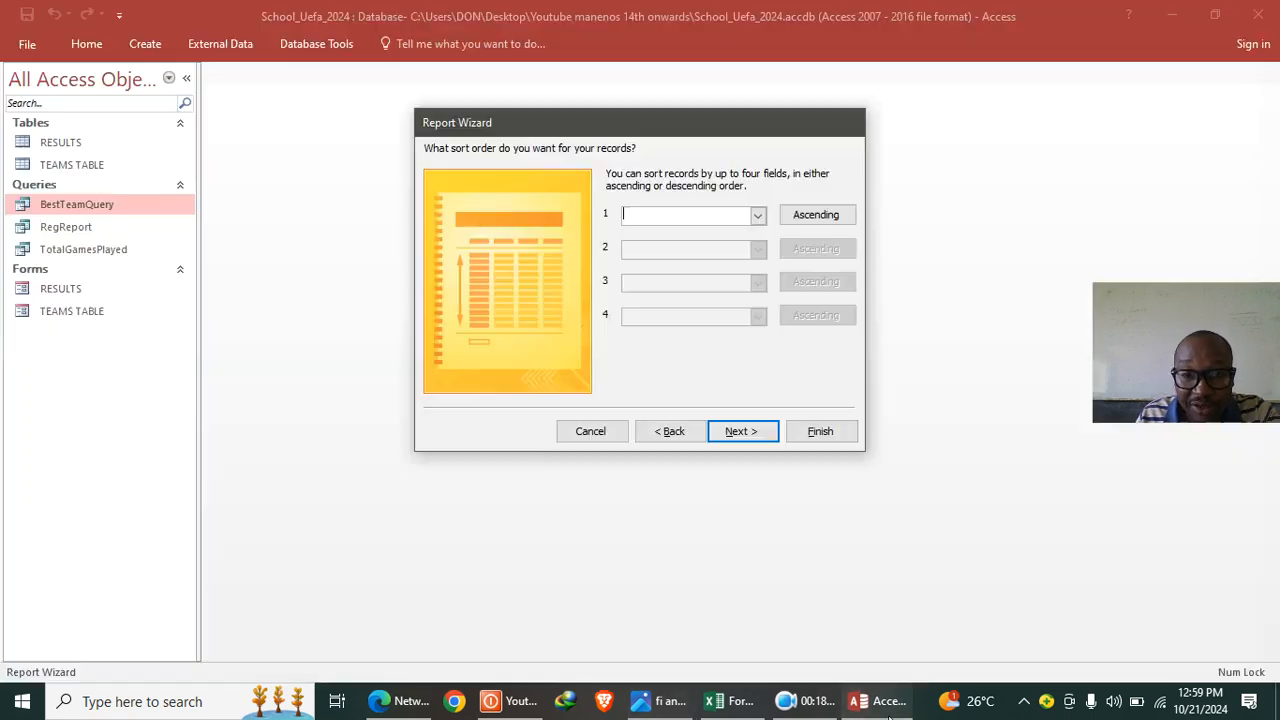
{"action": "left_click", "coordinate": [757, 217]}
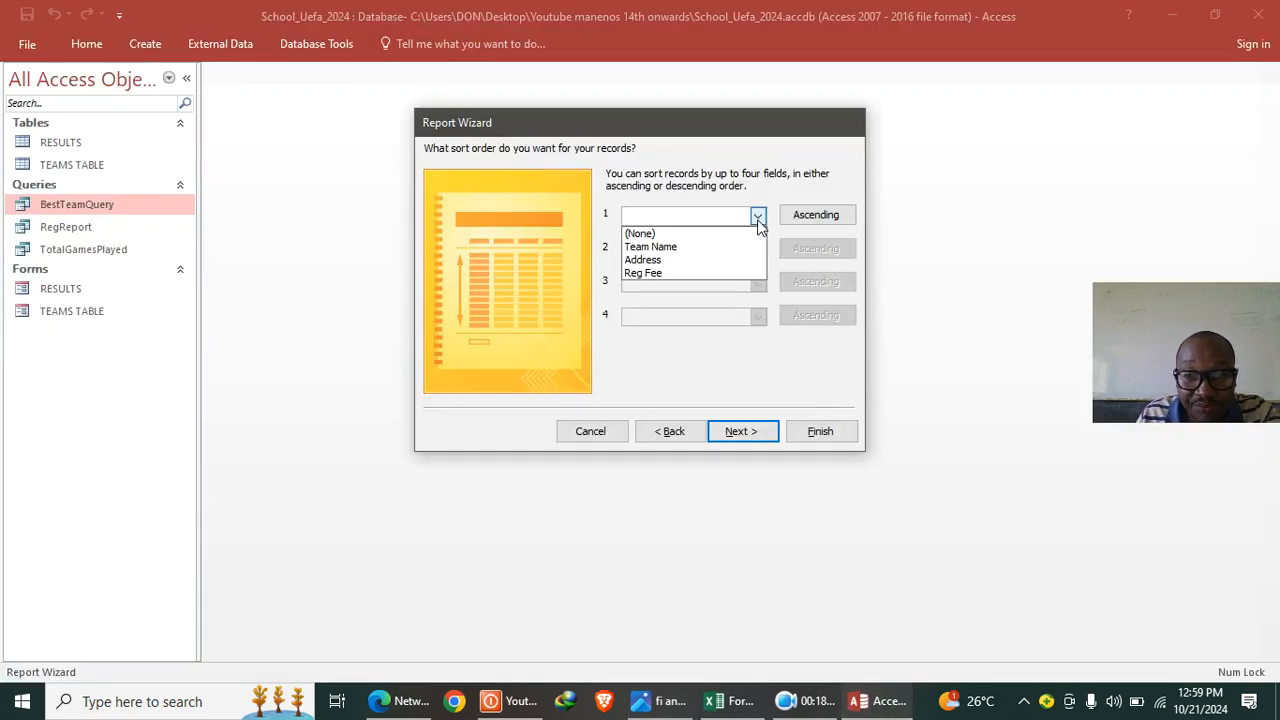
{"action": "left_click", "coordinate": [724, 272]}
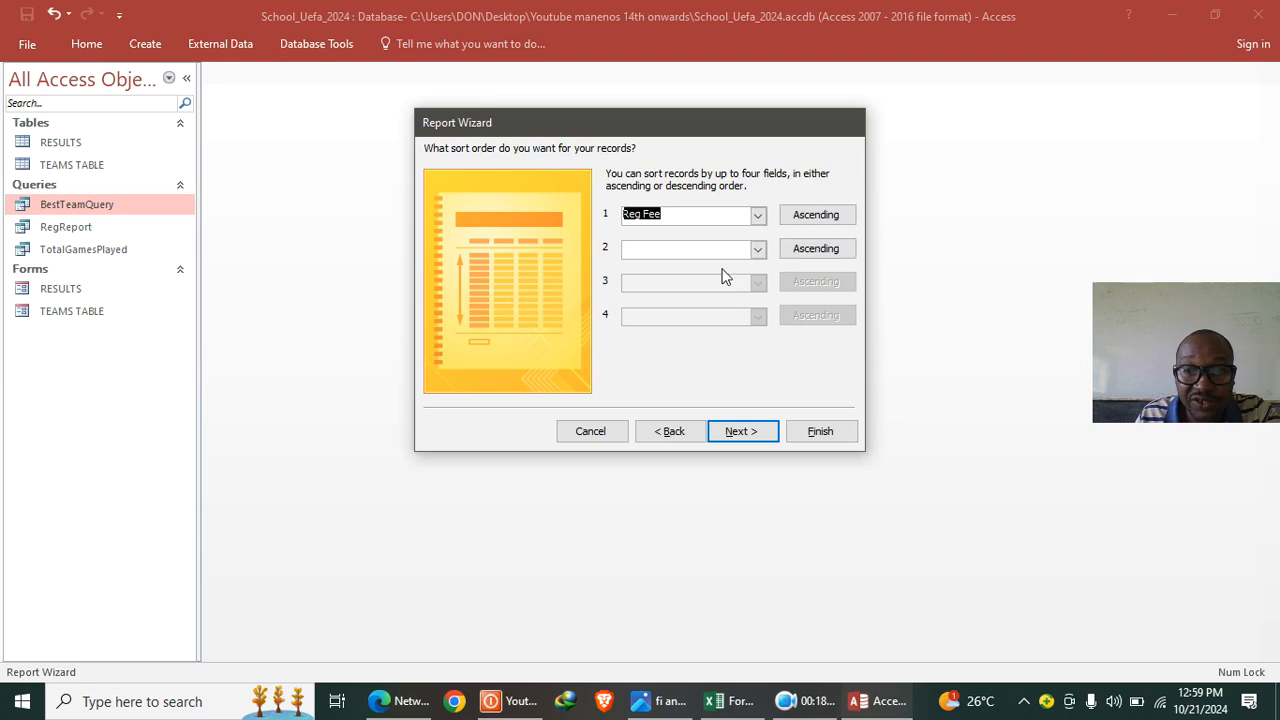
{"action": "left_click", "coordinate": [805, 218]}
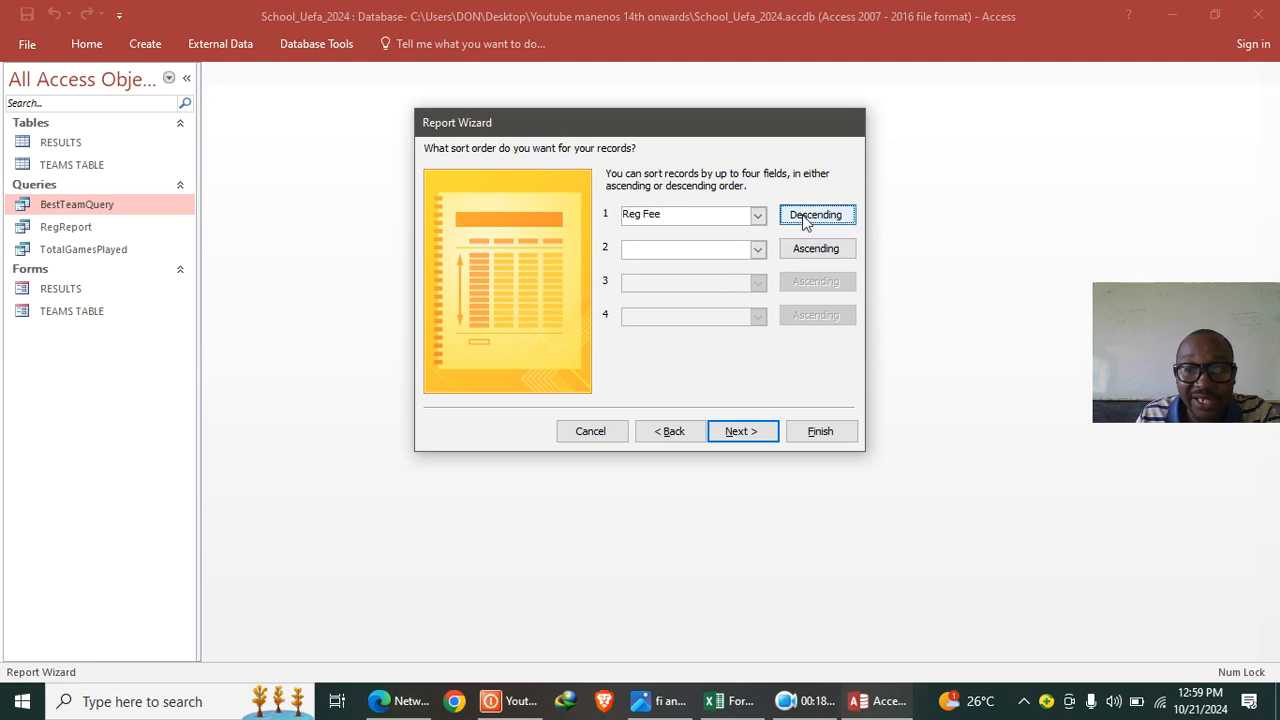
- Finish the report with the tabular layout, portrait orientation and the title RegReport, and preview it
{"action": "left_click", "coordinate": [743, 433]}
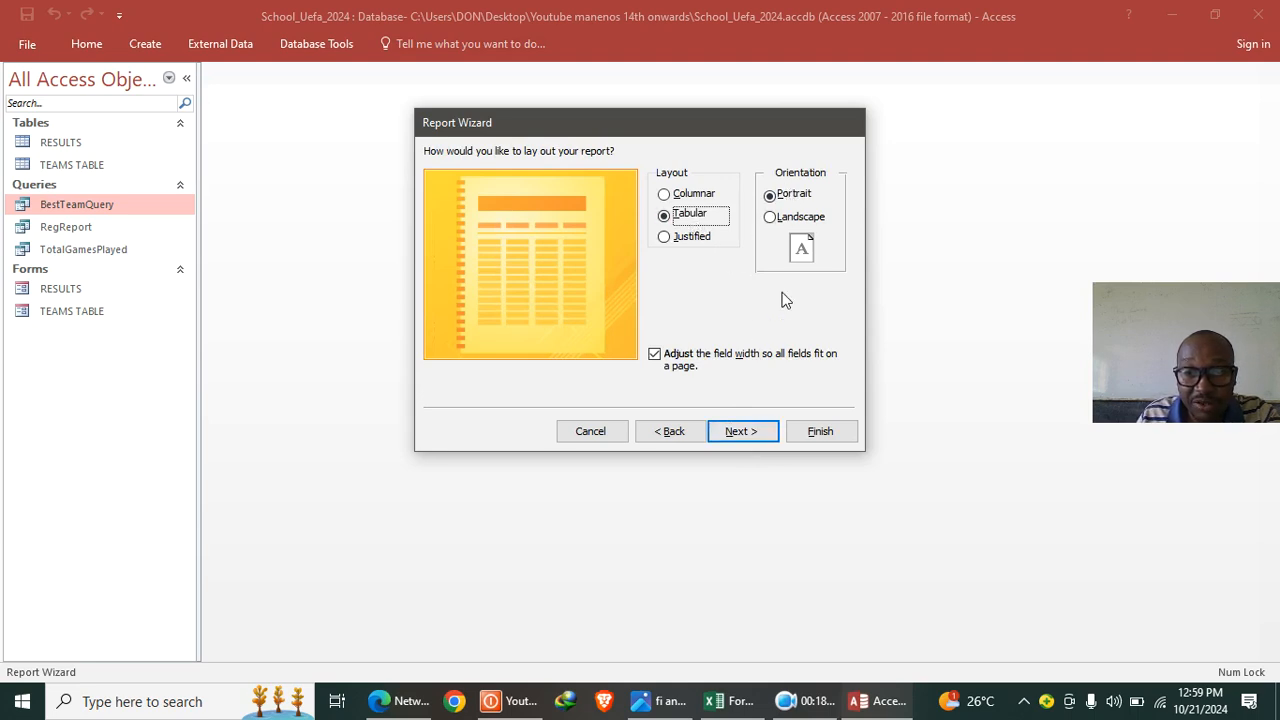
{"action": "left_click", "coordinate": [745, 432]}
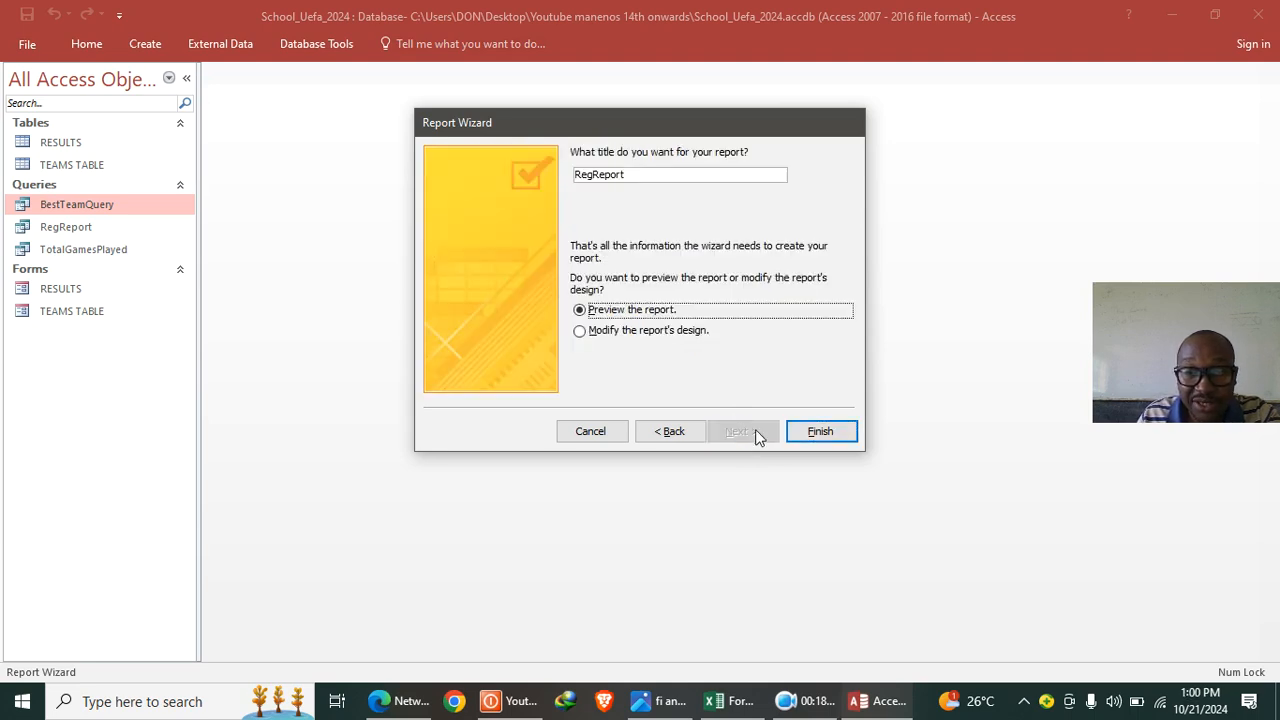
{"action": "left_click", "coordinate": [820, 432]}
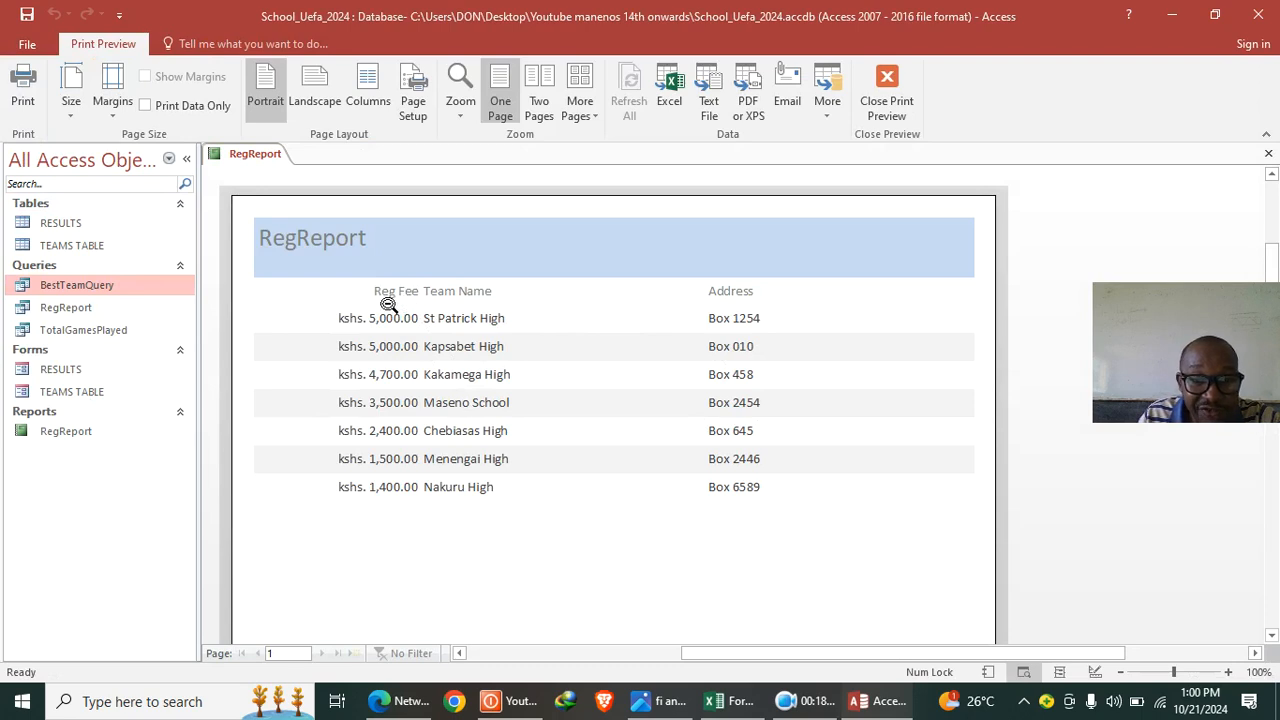
- Switch the report to Design View, close the field list, and enlarge the Report Footer and Detail sections
{"action": "right_click", "coordinate": [583, 300]}
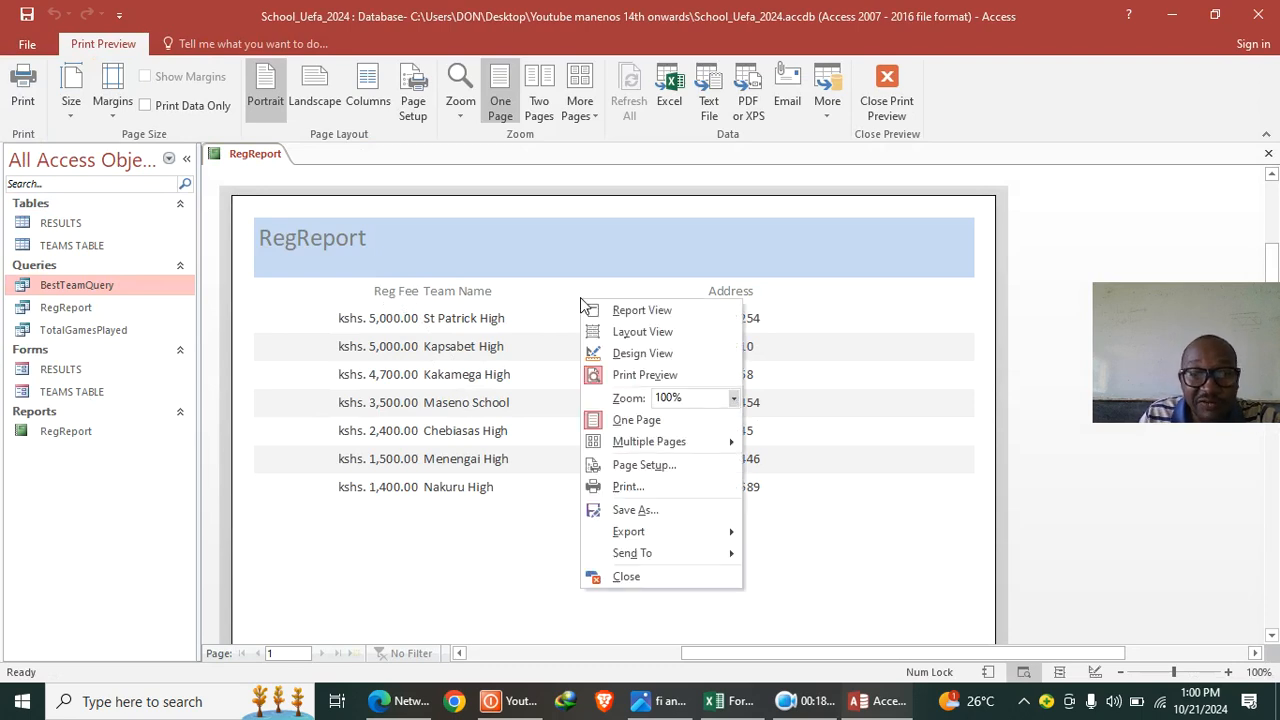
{"action": "left_click", "coordinate": [617, 358]}
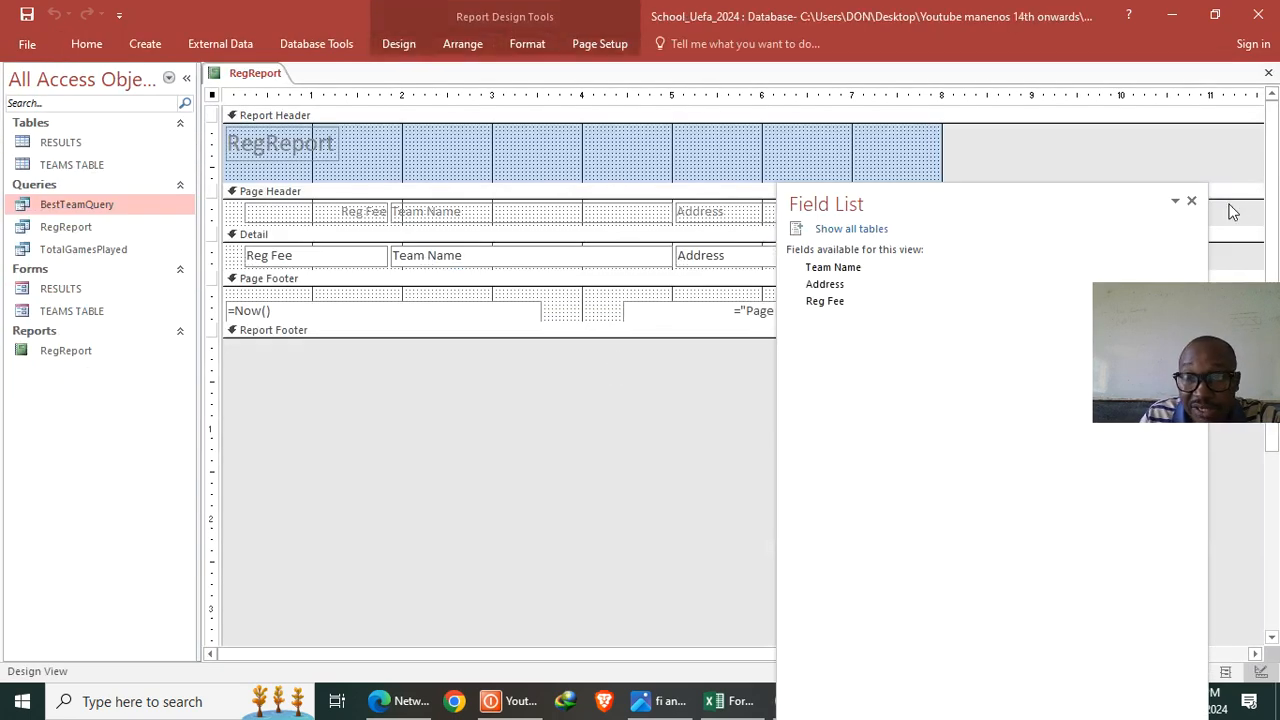
{"action": "left_click", "coordinate": [1191, 201]}
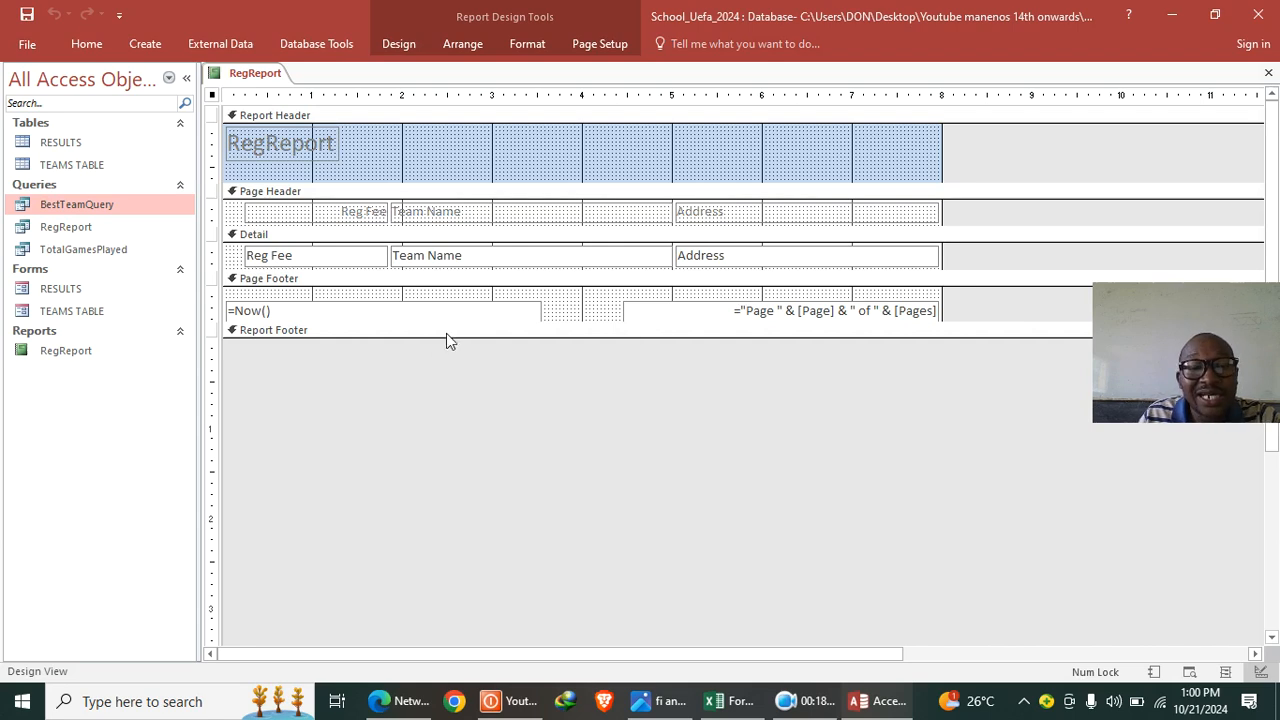
{"action": "left_click_drag", "start_coordinate": [412, 337], "coordinate": [420, 384]}
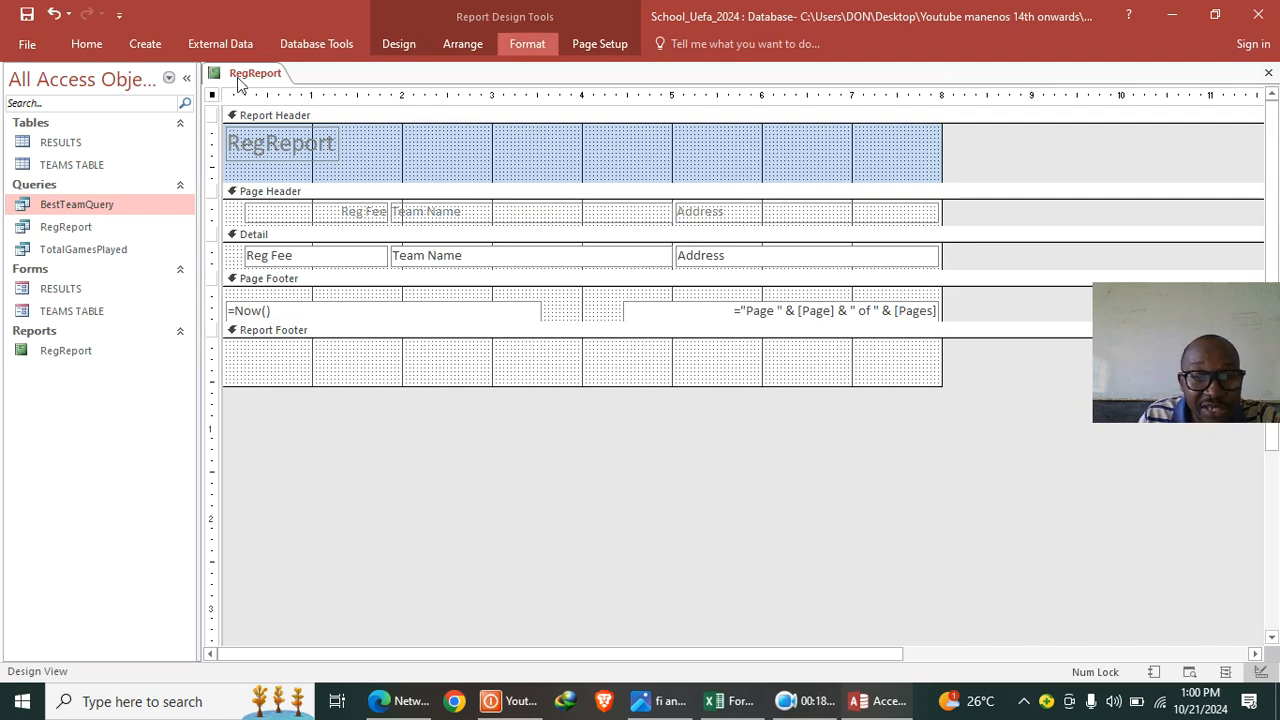
{"action": "left_click_drag", "start_coordinate": [327, 271], "coordinate": [328, 343]}
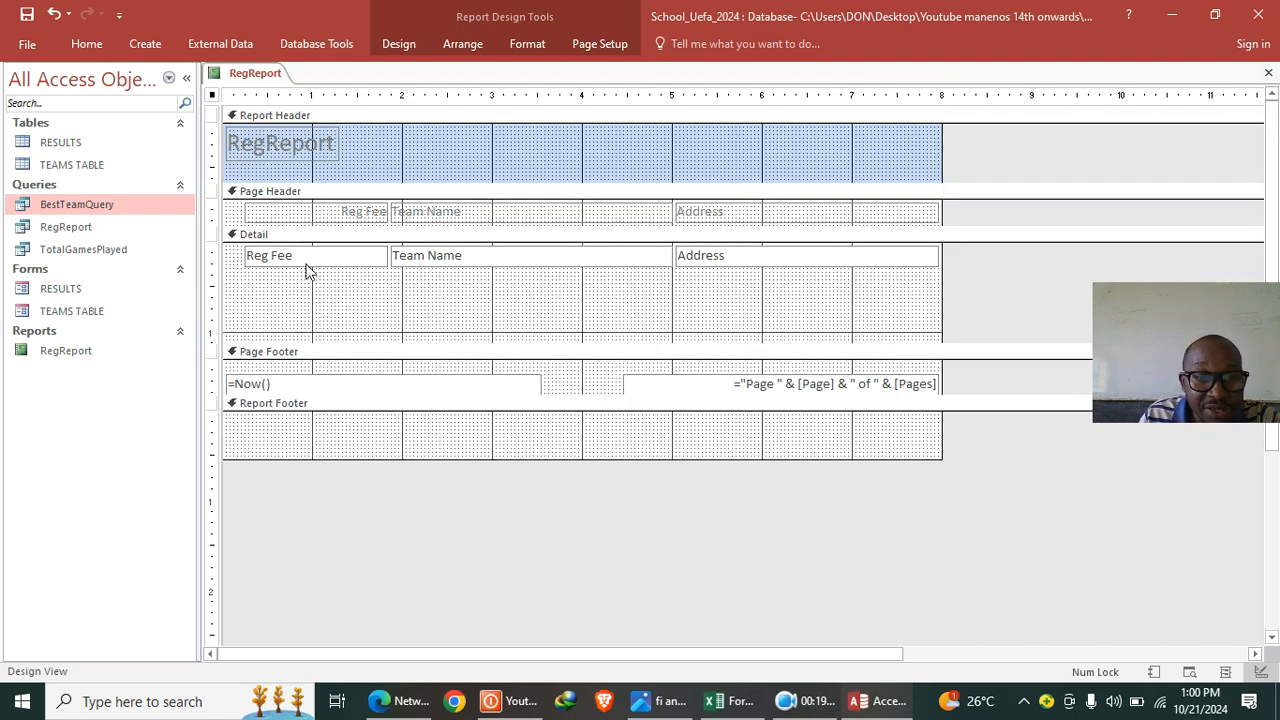
- In the Detail section, move Reg Fee below the other fields and shift Team Name to the left edge with Address beside it
{"action": "left_click_drag", "start_coordinate": [306, 264], "coordinate": [515, 337]}
{"action": "left_click_drag", "start_coordinate": [472, 261], "coordinate": [291, 260]}
{"action": "left_click", "coordinate": [725, 258]}
{"action": "left_click_drag", "start_coordinate": [725, 258], "coordinate": [565, 256]}
- In the Page Header, move the Reg Fee label to the far right and the Team Name label to the left edge, narrowing Team Name
{"action": "left_click_drag", "start_coordinate": [723, 214], "coordinate": [615, 219]}
{"action": "left_click", "coordinate": [641, 211]}
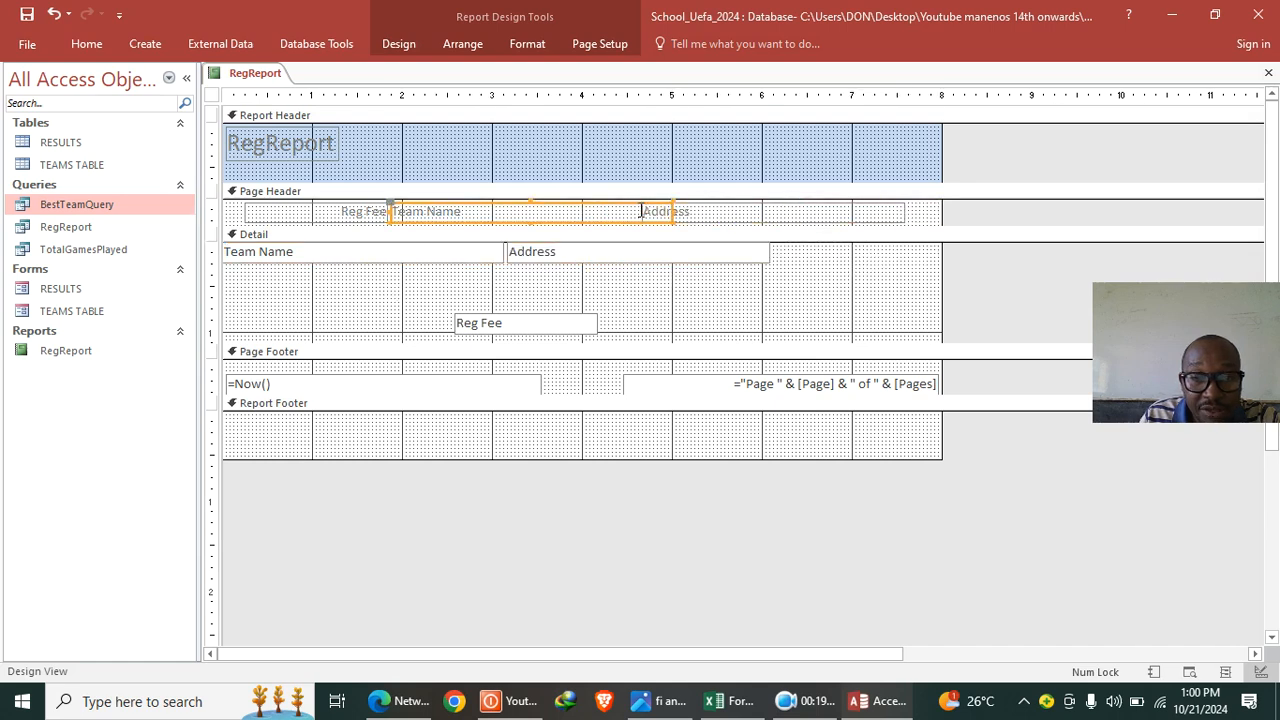
{"action": "left_click_drag", "start_coordinate": [300, 213], "coordinate": [846, 217]}
{"action": "left_click_drag", "start_coordinate": [535, 224], "coordinate": [352, 211]}
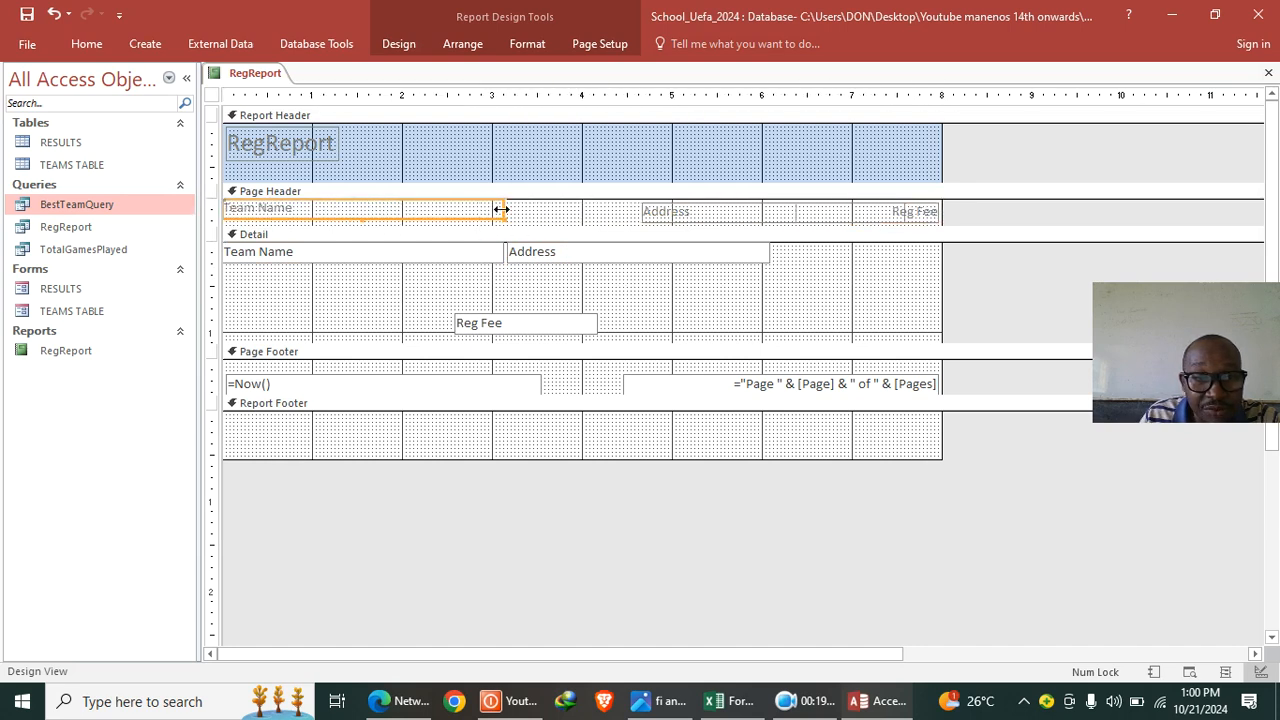
{"action": "left_click_drag", "start_coordinate": [501, 208], "coordinate": [365, 208]}
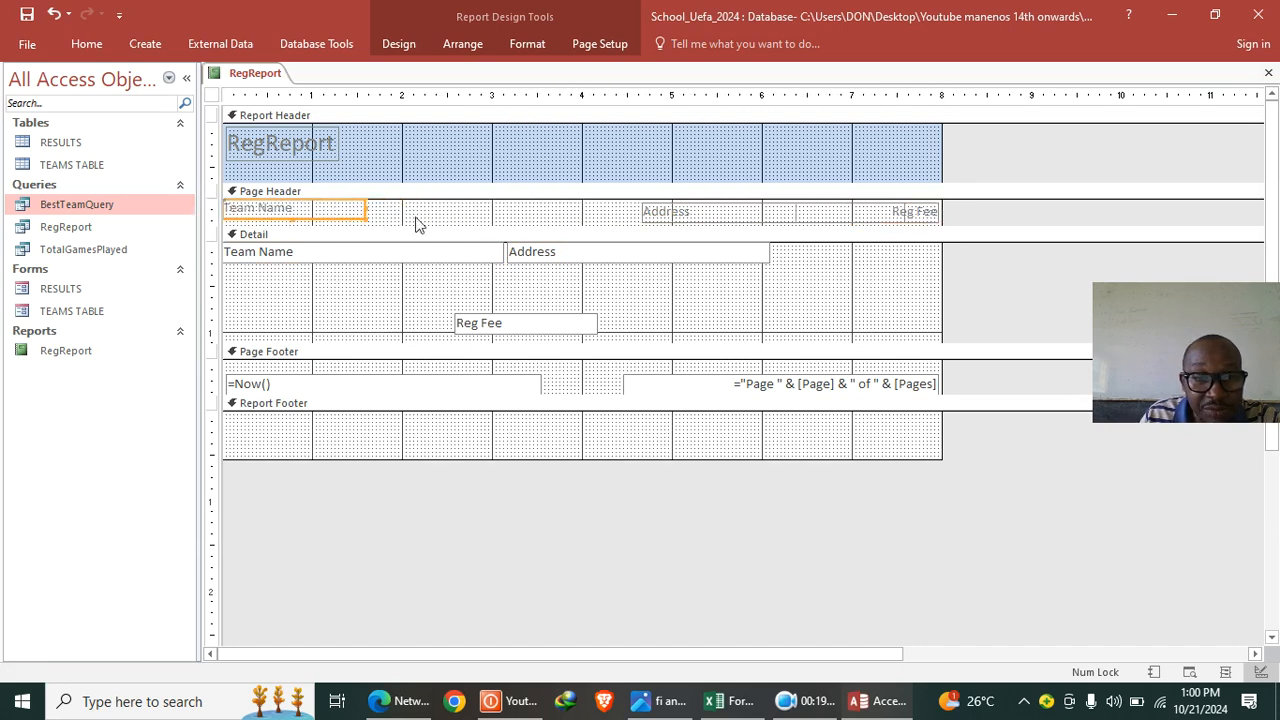
- Position the Address and Reg Fee header labels after Team Name, and place the Reg Fee field to the right of Address in the Detail section
{"action": "left_click", "coordinate": [492, 252]}
{"action": "left_click_drag", "start_coordinate": [676, 219], "coordinate": [468, 219]}
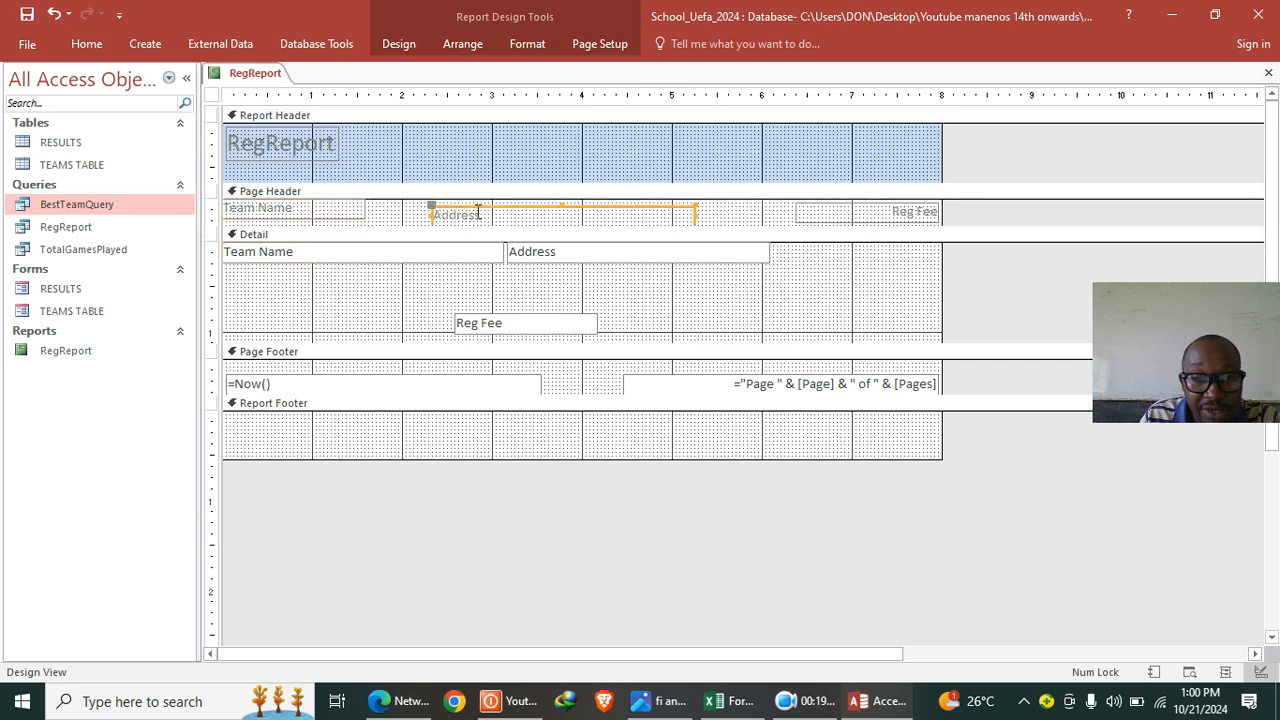
{"action": "left_click", "coordinate": [736, 221]}
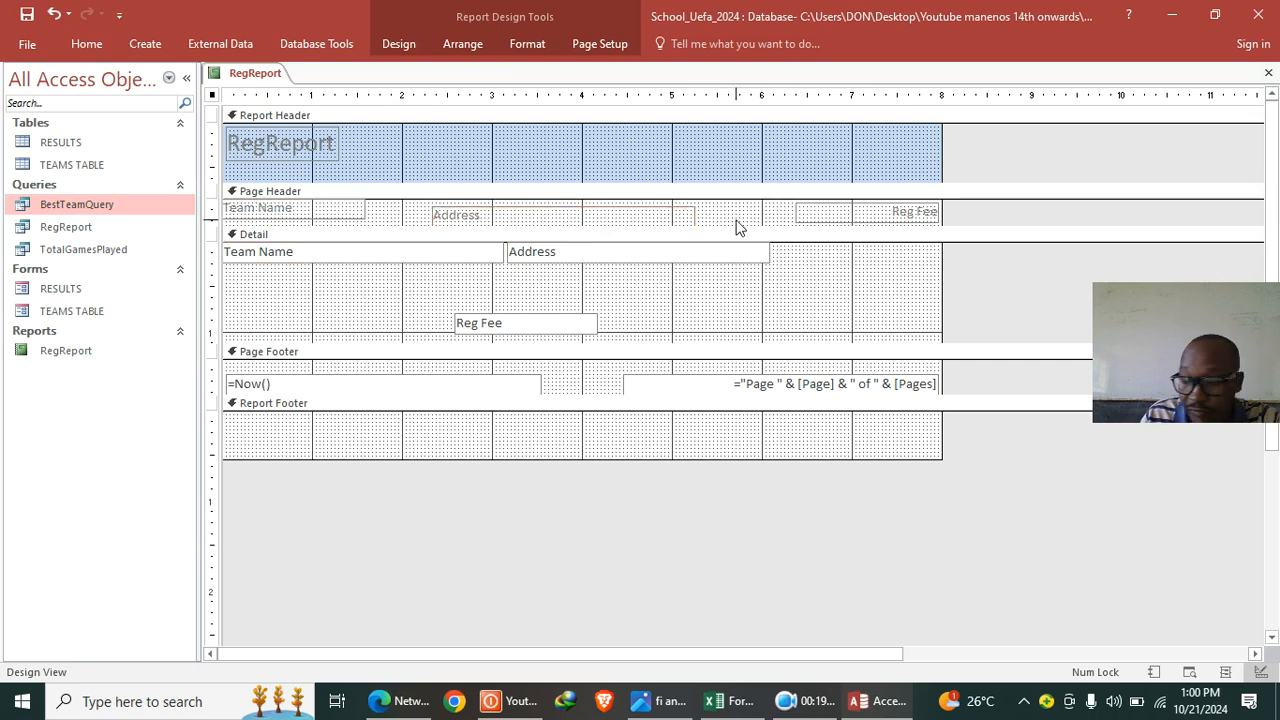
{"action": "left_click_drag", "start_coordinate": [527, 220], "coordinate": [530, 211]}
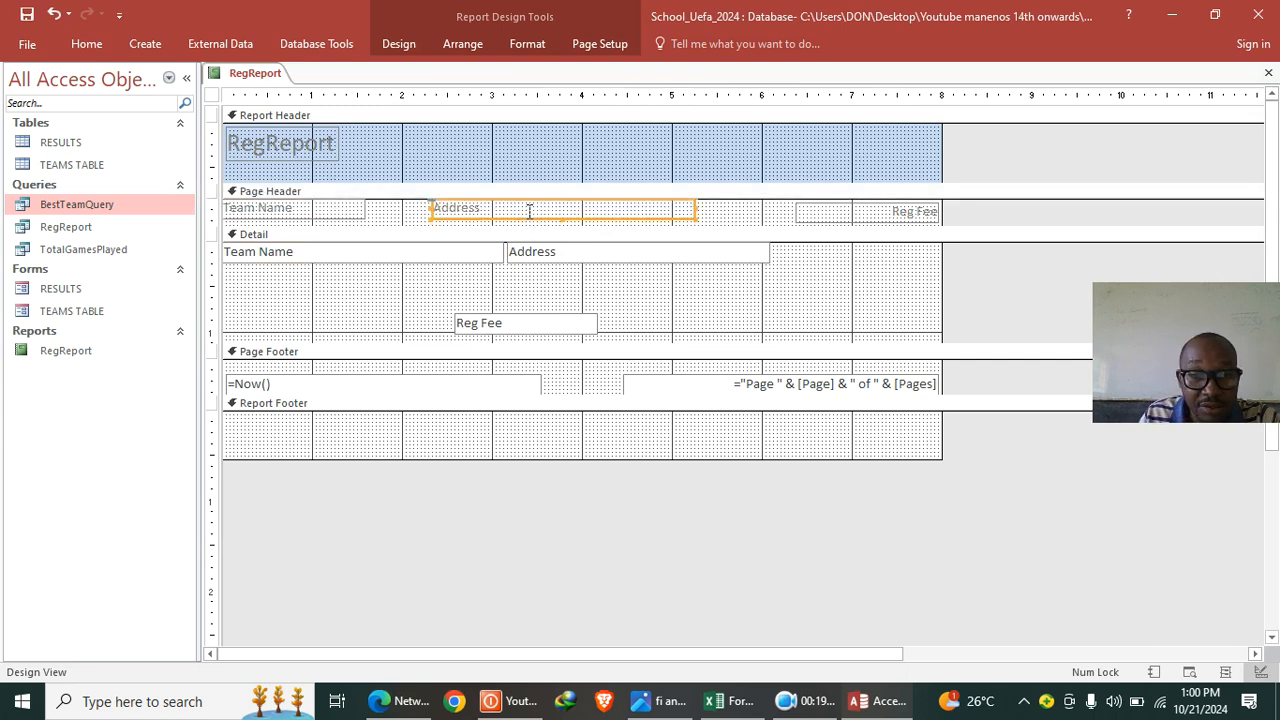
{"action": "left_click_drag", "start_coordinate": [829, 221], "coordinate": [733, 212]}
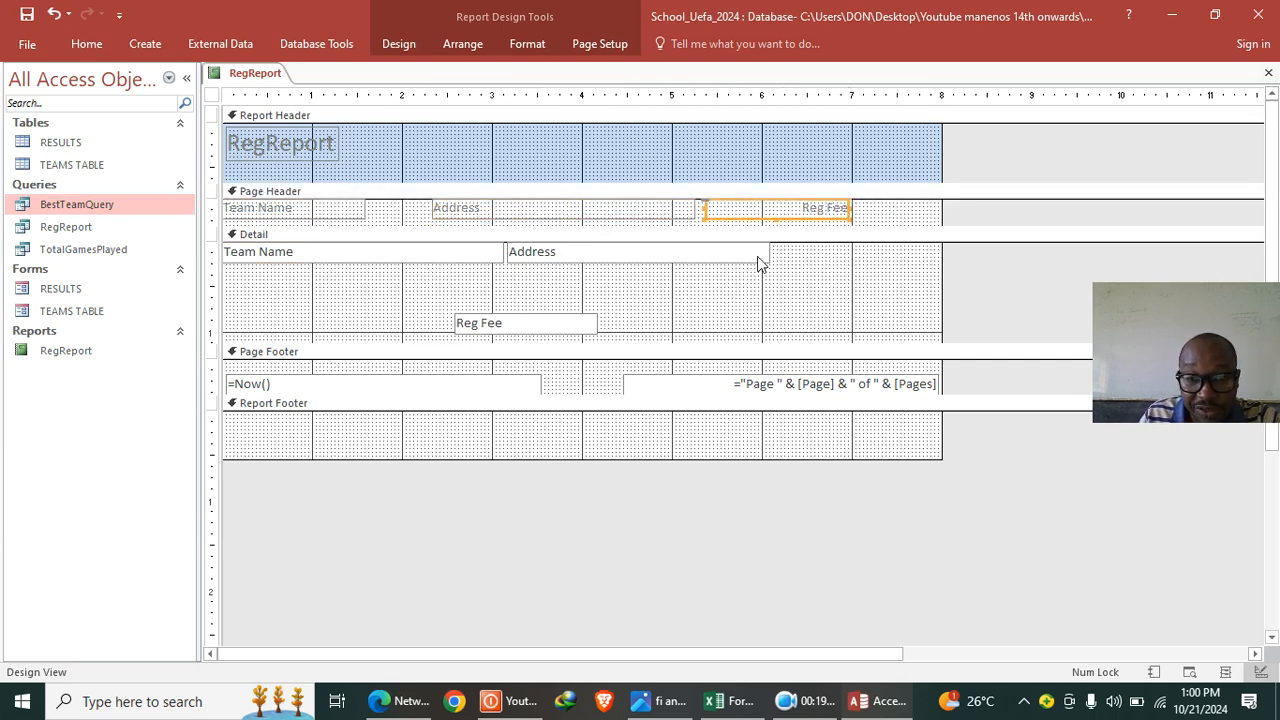
{"action": "left_click_drag", "start_coordinate": [503, 321], "coordinate": [857, 214]}
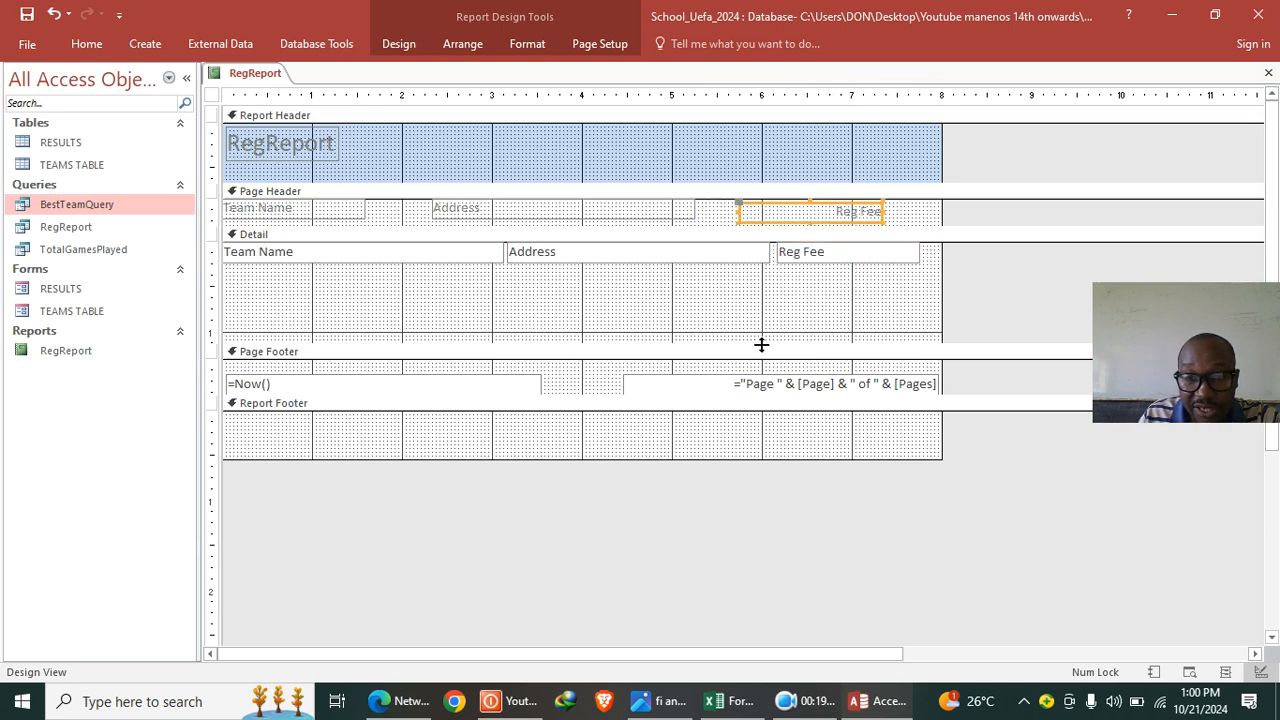
- Make the text of all Page Header labels and Detail fields black and bold
{"action": "left_click_drag", "start_coordinate": [866, 291], "coordinate": [322, 194]}
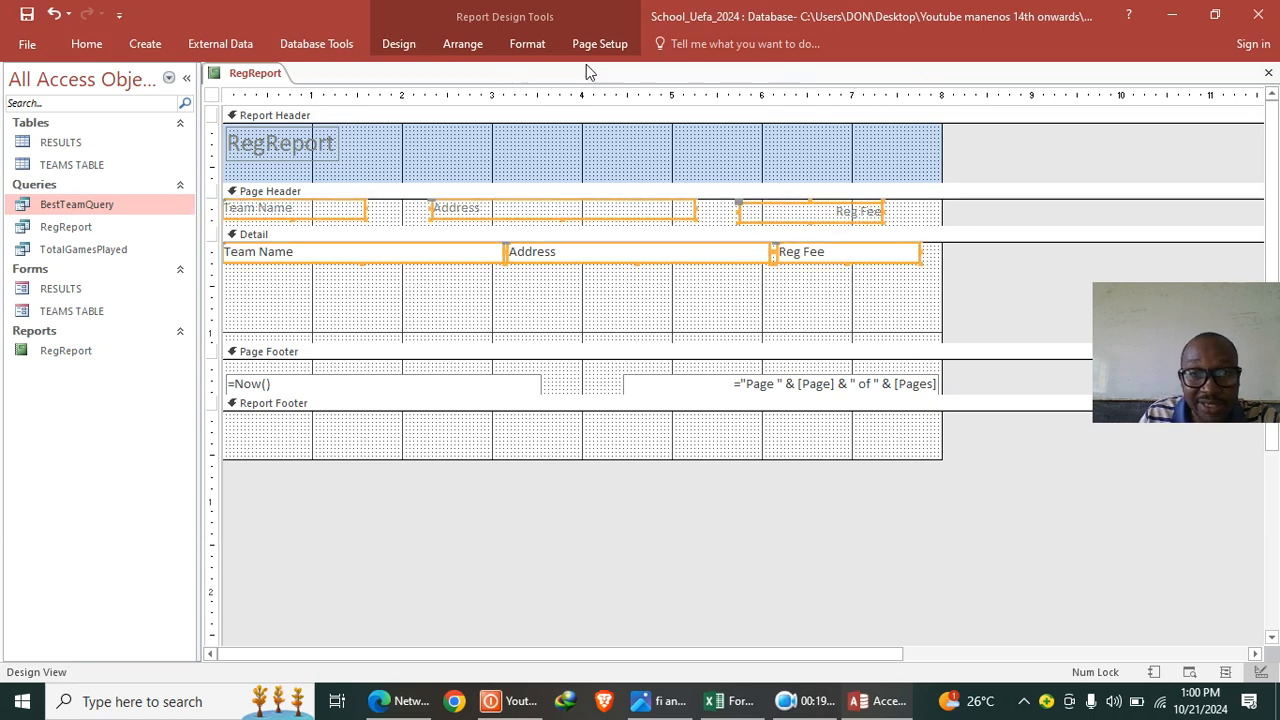
{"action": "left_click", "coordinate": [549, 57]}
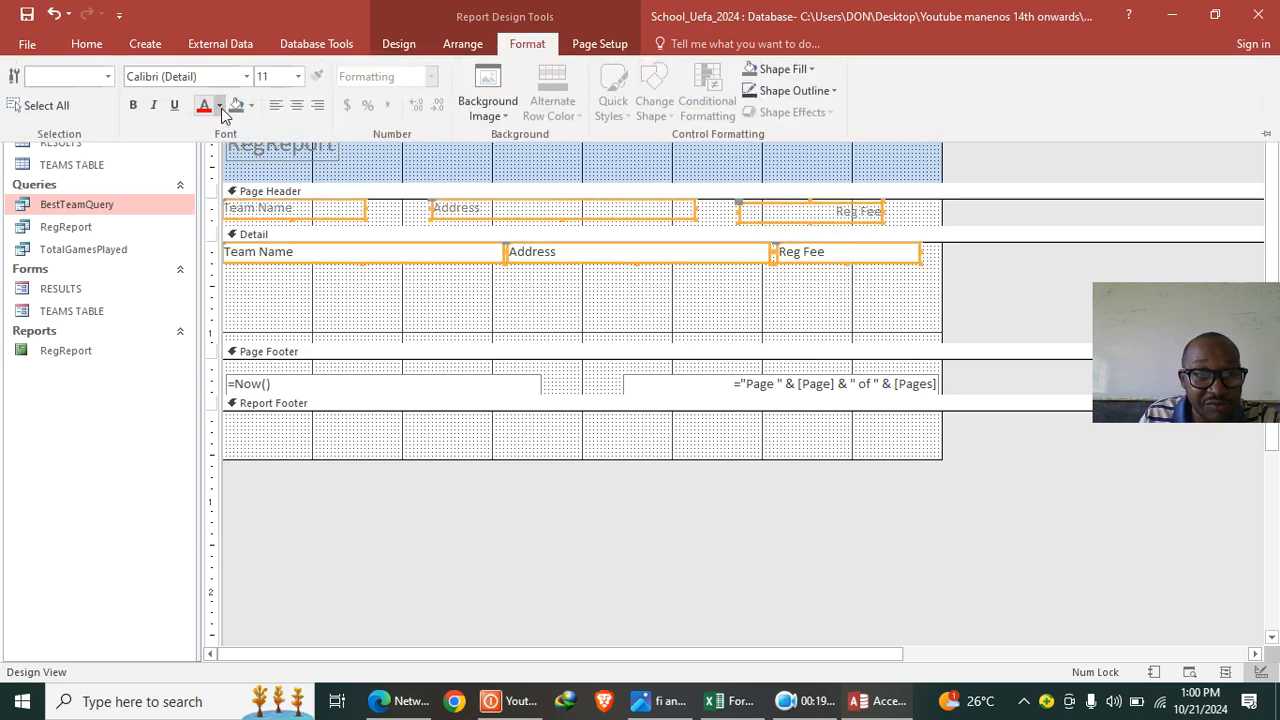
{"action": "left_click", "coordinate": [219, 106]}
{"action": "left_click", "coordinate": [219, 170]}
{"action": "left_click", "coordinate": [133, 105]}
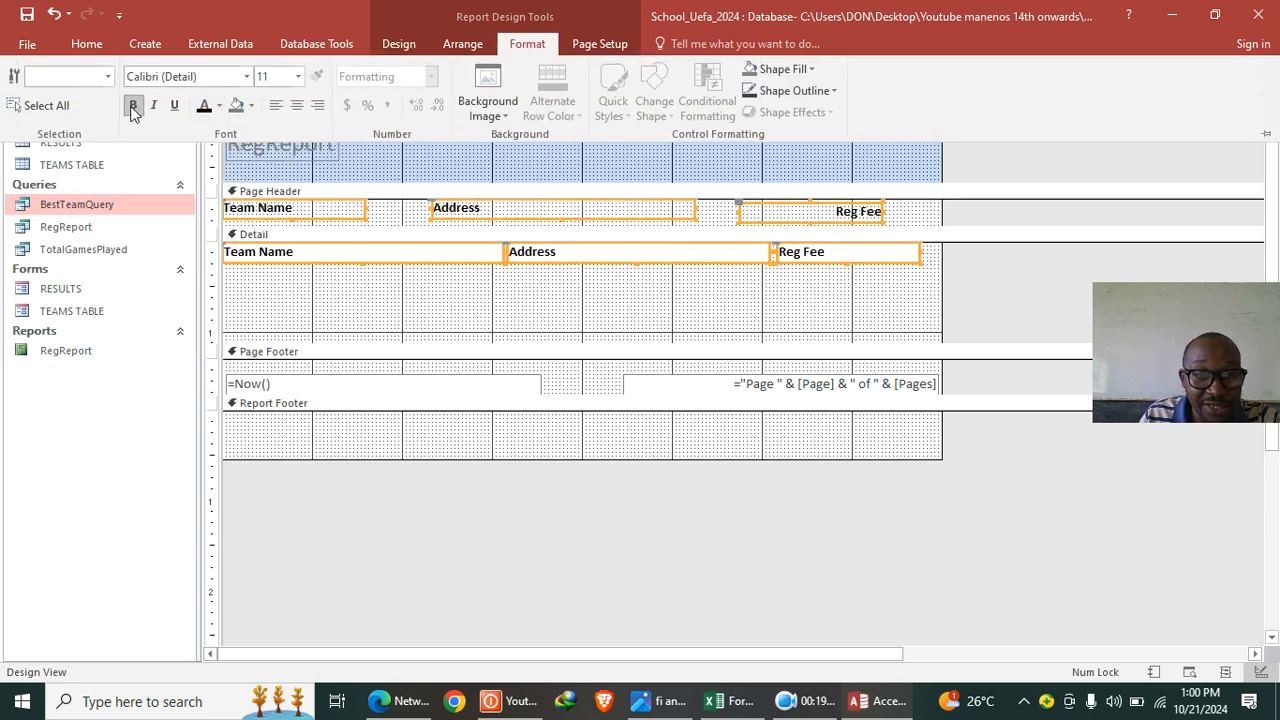
{"action": "key", "text": "ctrl+F1"}
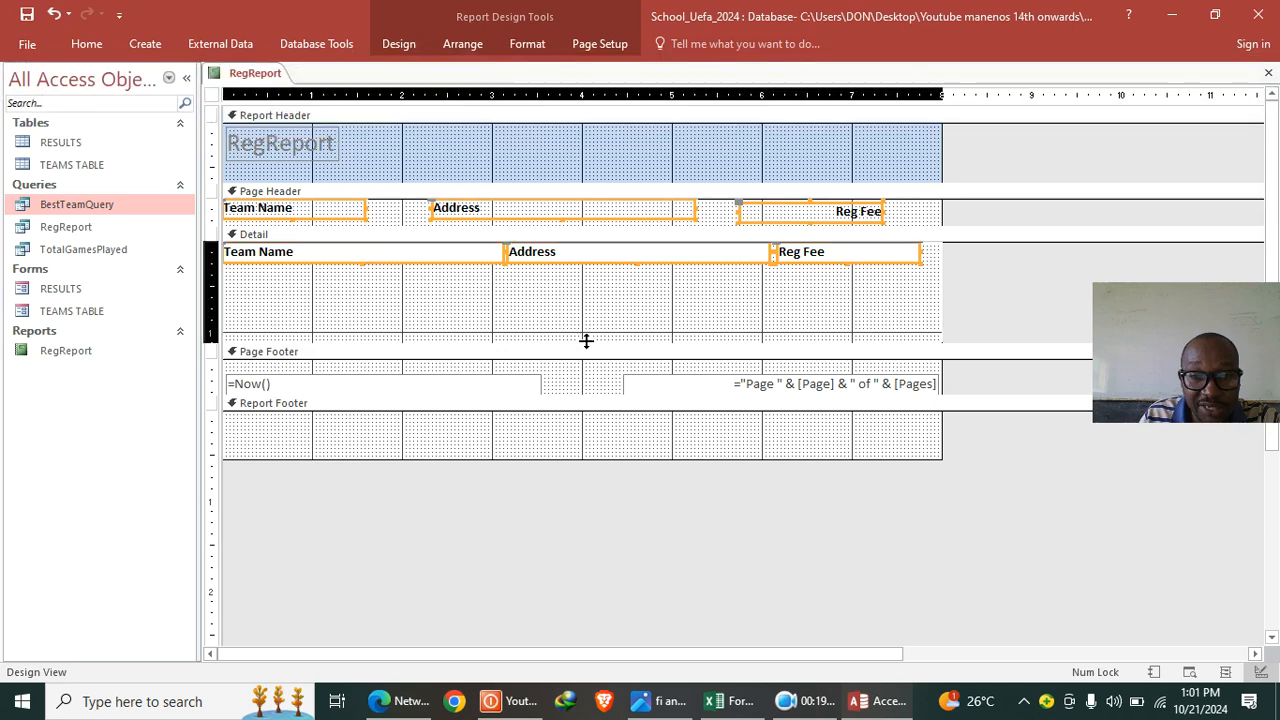
- Shrink the Detail section to the height of its fields and move the report title toward the middle of the Report Header
{"action": "left_click_drag", "start_coordinate": [583, 265], "coordinate": [584, 266]}
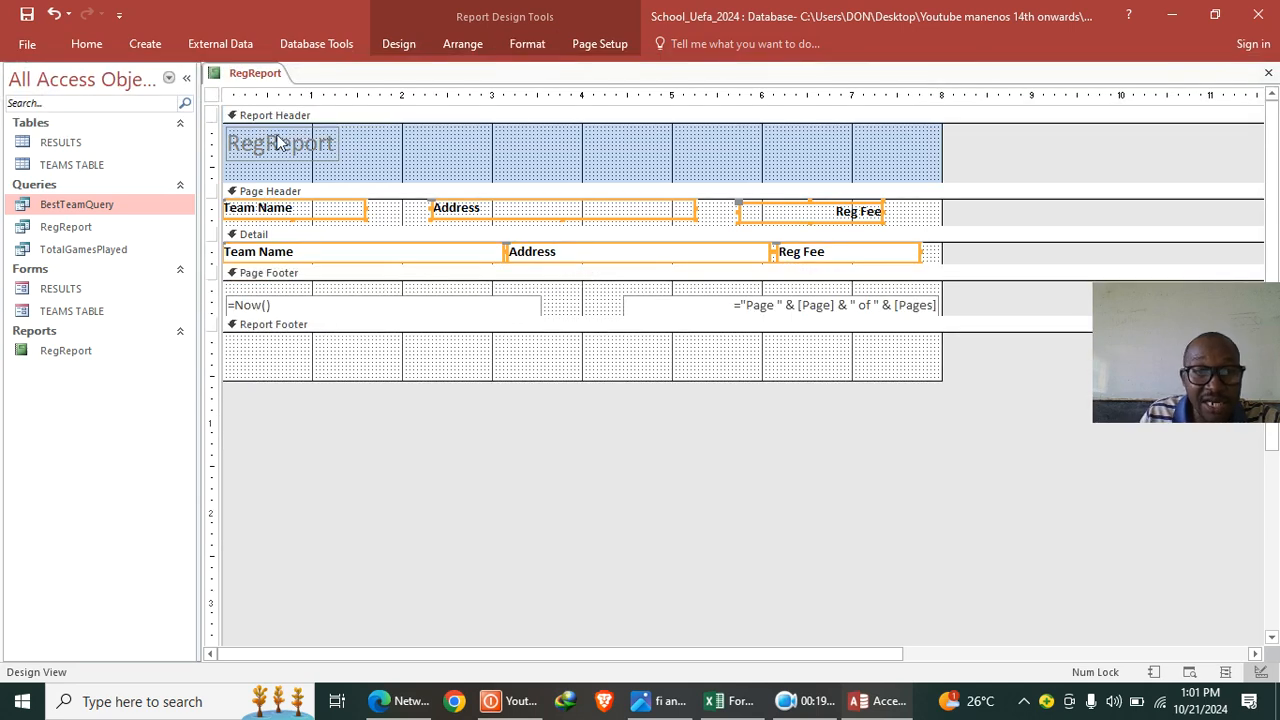
{"action": "left_click_drag", "start_coordinate": [278, 143], "coordinate": [452, 164]}
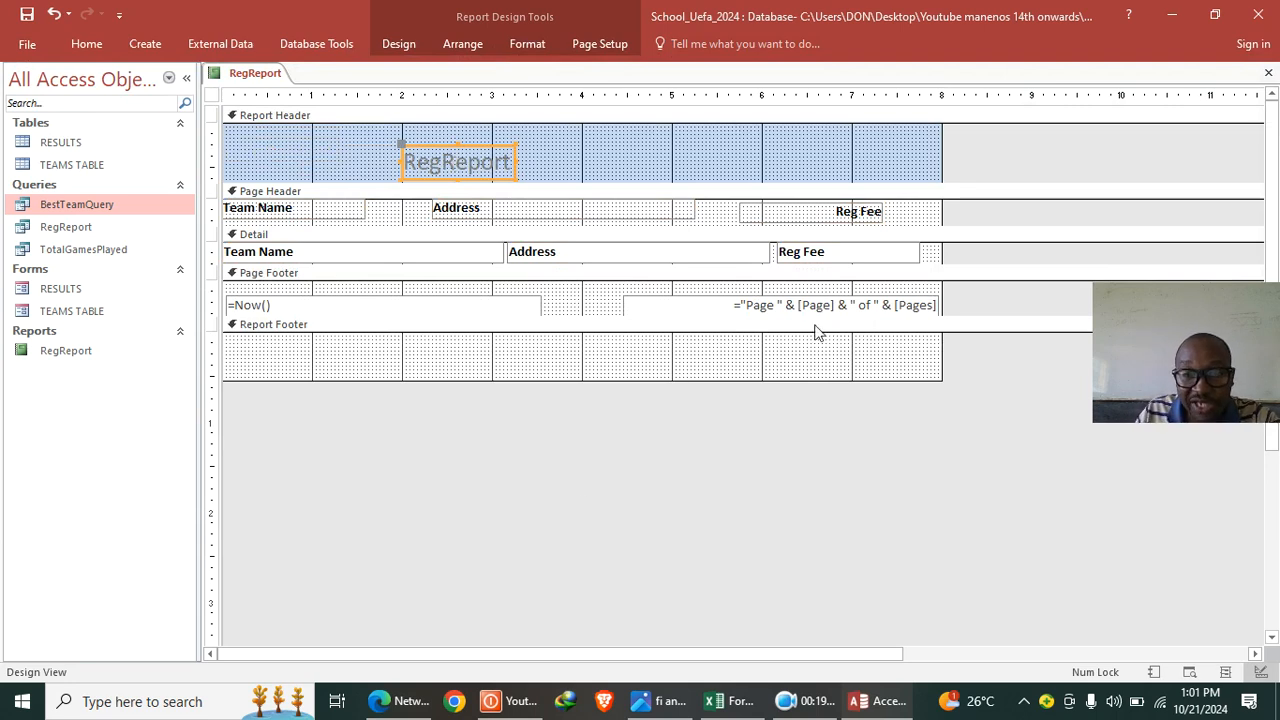
- Add a text box about 1.75 inches wide in the Report Footer below the Reg Fee column, containing =sum([Reg Fee])
{"action": "left_click", "coordinate": [832, 258]}
{"action": "left_click", "coordinate": [836, 254]}
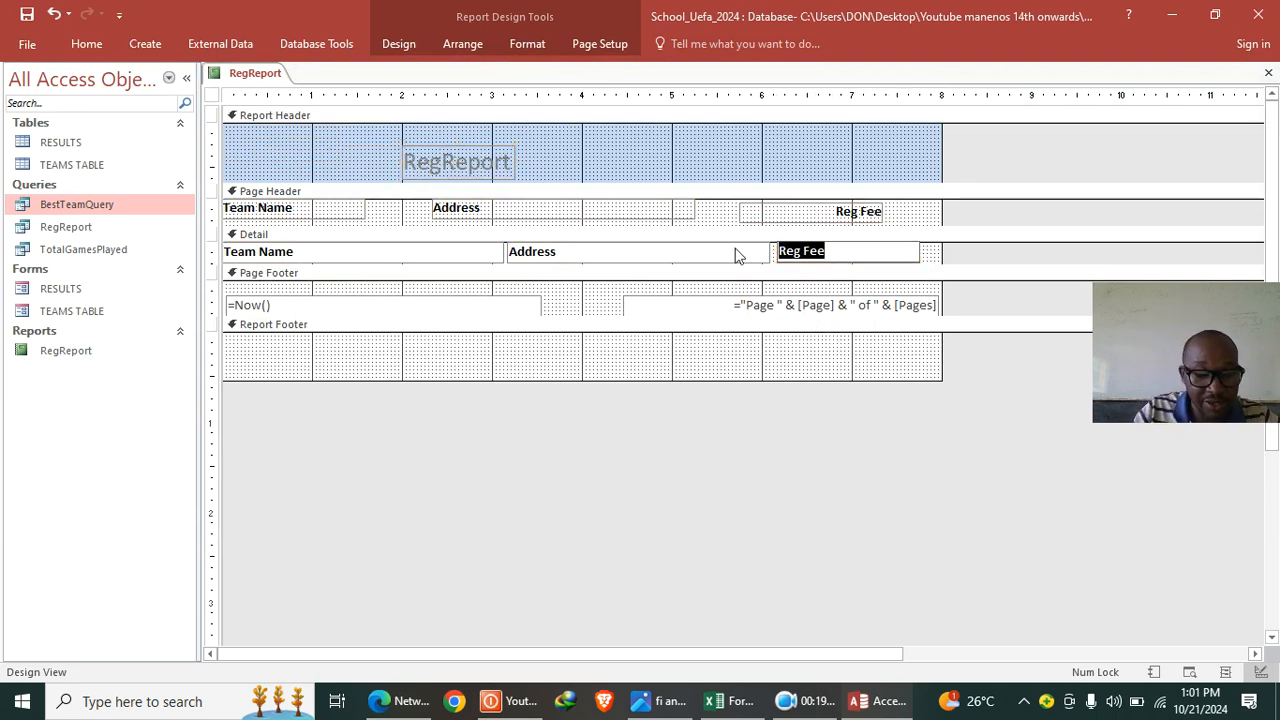
{"action": "left_click", "coordinate": [402, 42]}
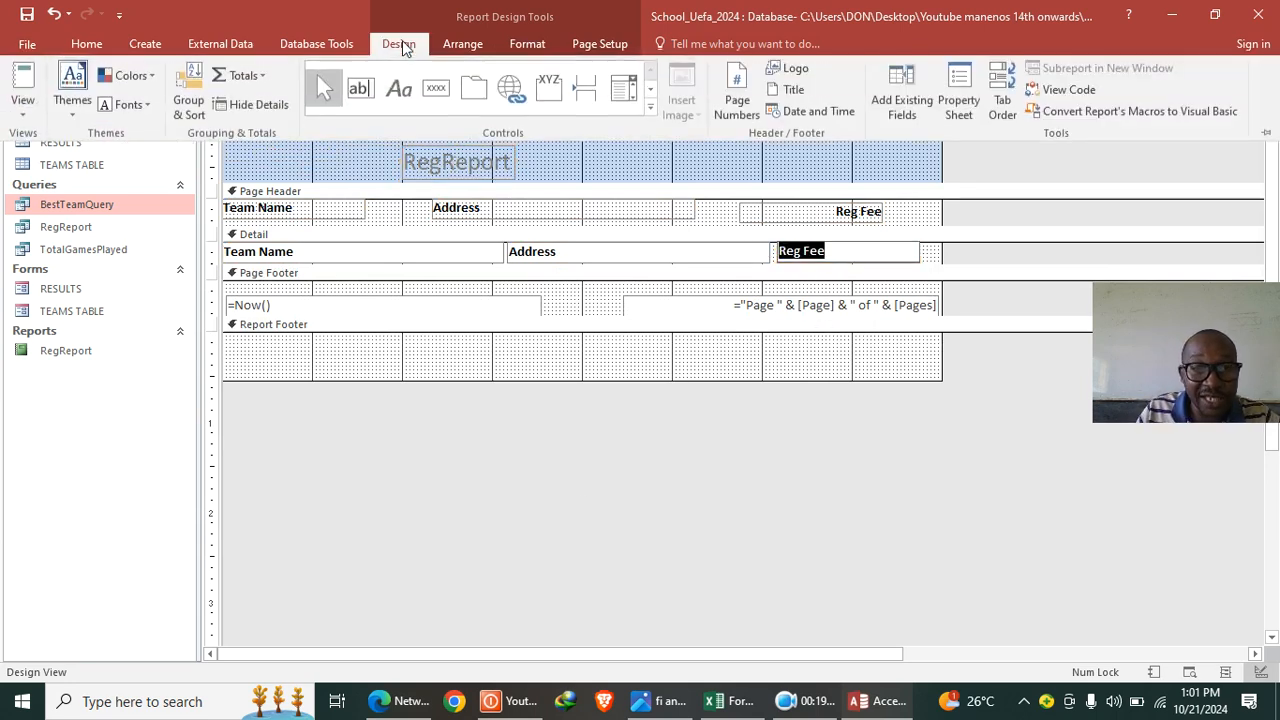
{"action": "left_click", "coordinate": [368, 100]}
{"action": "left_click_drag", "start_coordinate": [706, 338], "coordinate": [863, 357]}
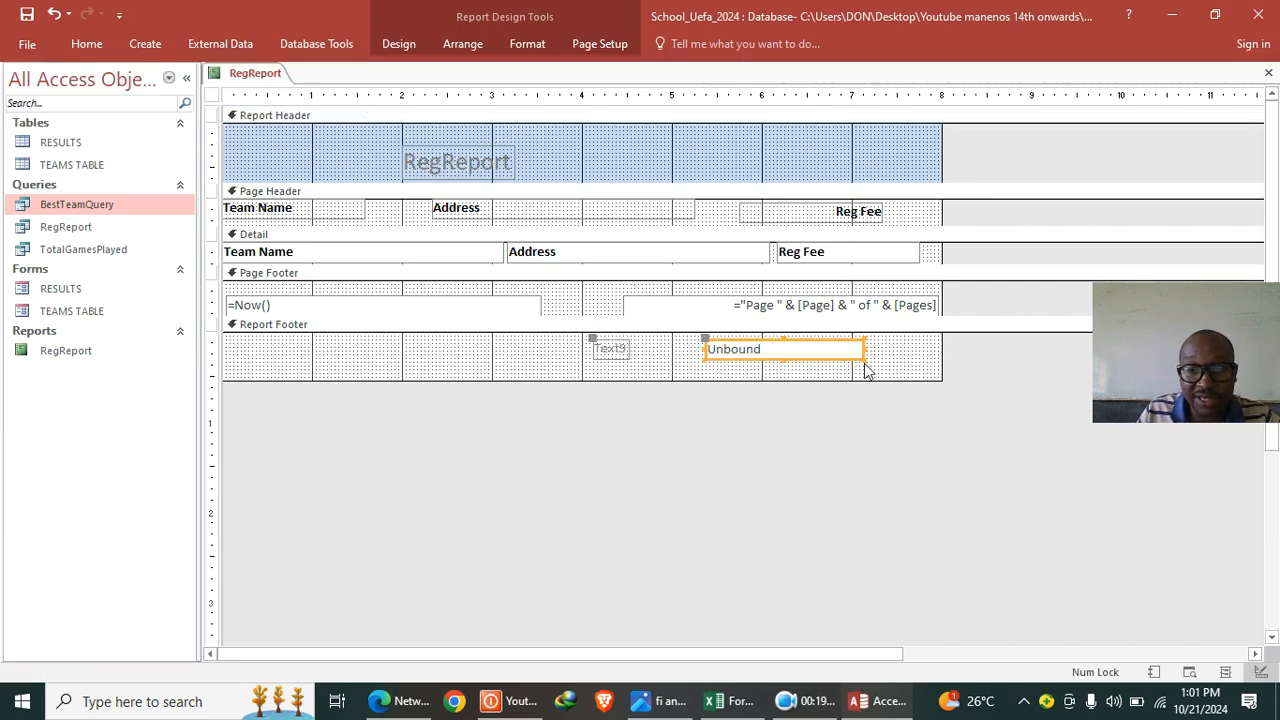
{"action": "left_click", "coordinate": [778, 346]}
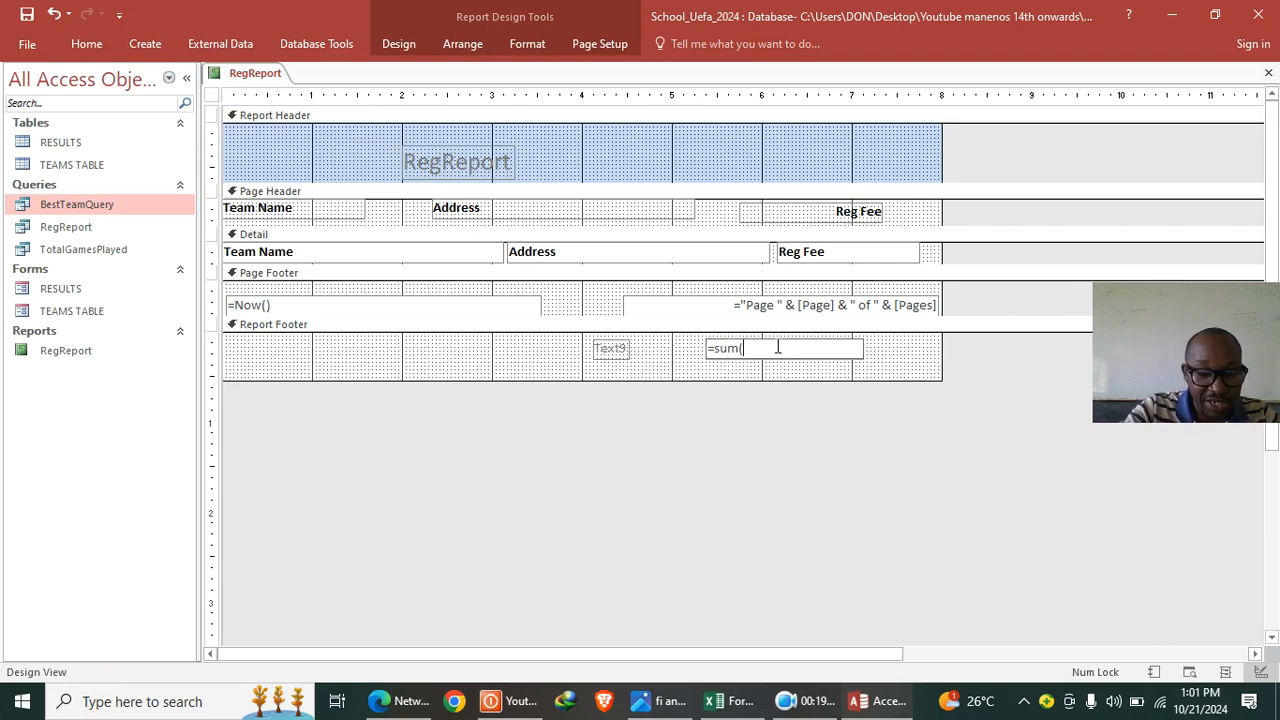
{"action": "type", "text": "=sum(["}
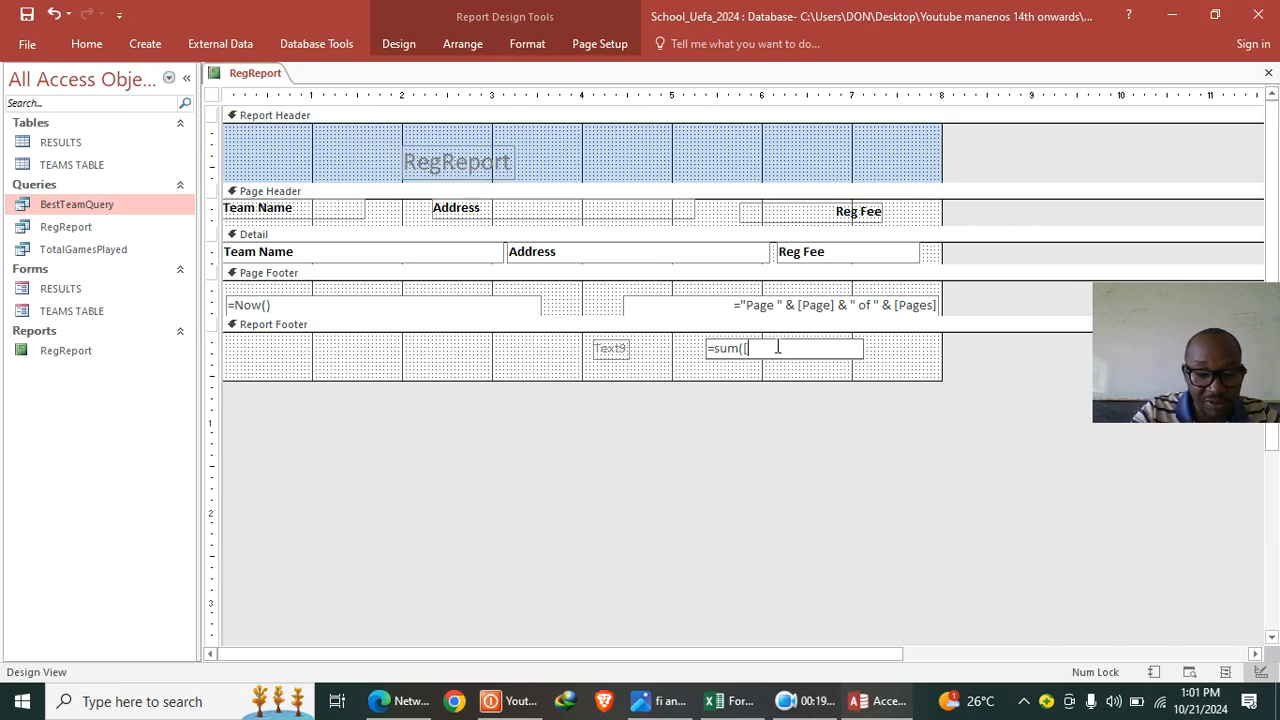
{"action": "type", "text": "Reg Fee"}
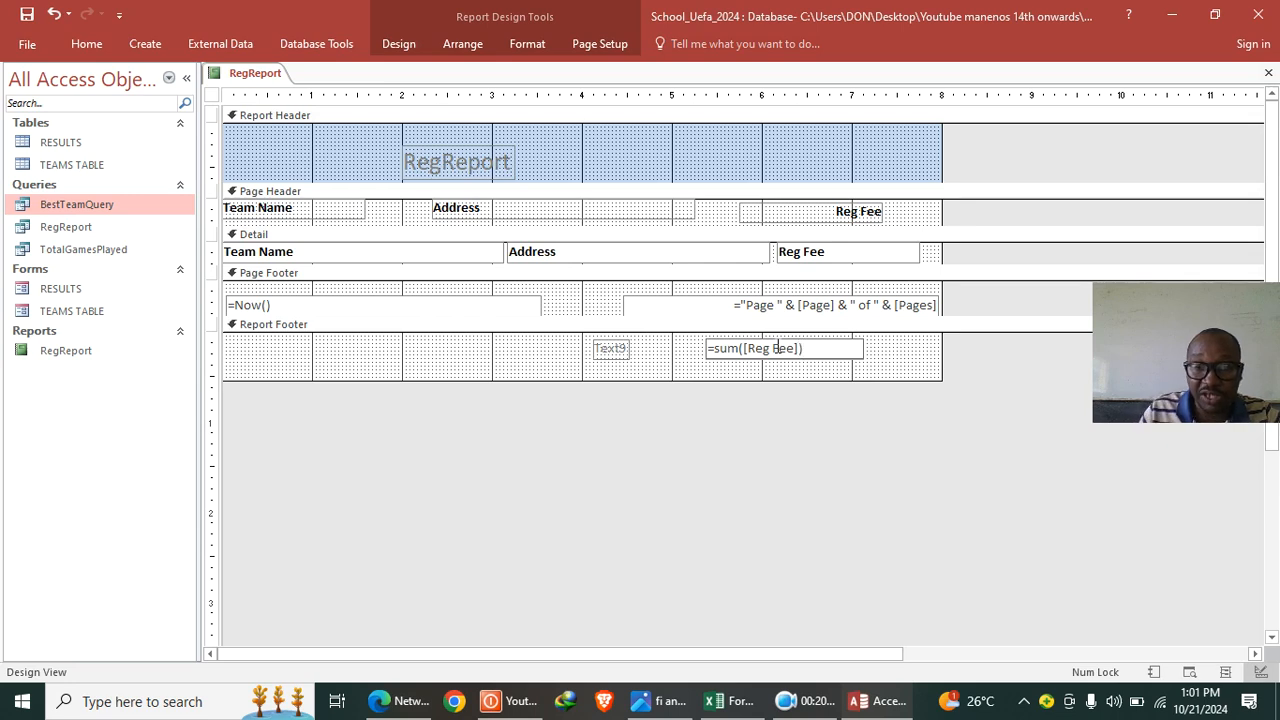
- Widen the label of the sum text box up to the box's edge and caption it TOTAL REG FEES
{"action": "left_click", "coordinate": [620, 349]}
{"action": "left_click_drag", "start_coordinate": [630, 346], "coordinate": [702, 347]}
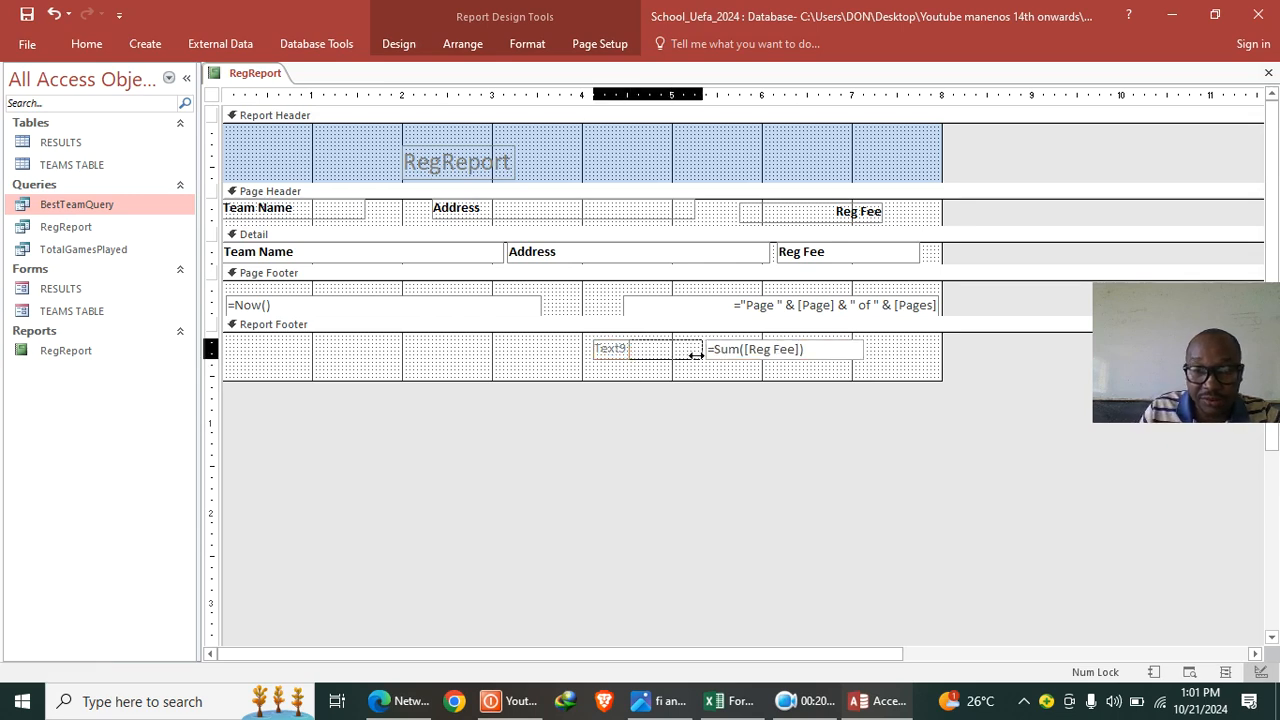
{"action": "double_click", "coordinate": [612, 349]}
{"action": "key", "text": "Caps_Lock"}
{"action": "type", "text": "TOTAL REG FEES"}
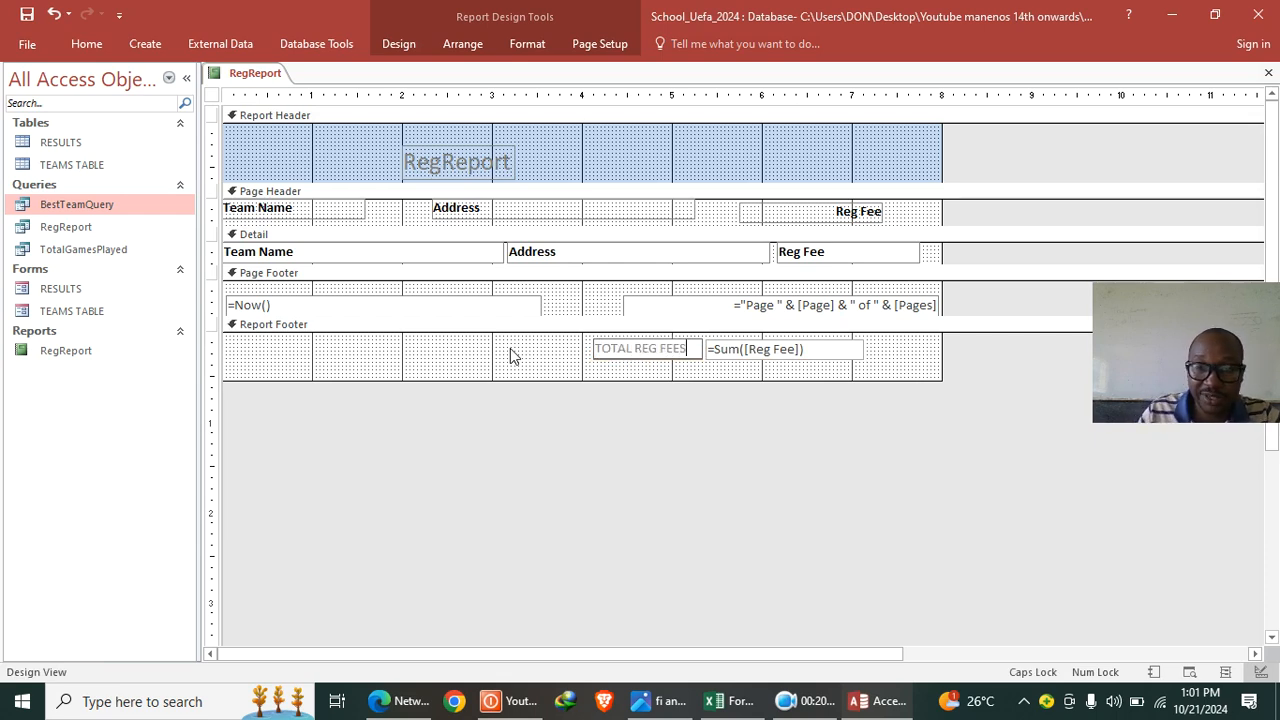
- Make the total label and sum text box black and bold, and shrink the Report Footer to their height
{"action": "left_click_drag", "start_coordinate": [911, 349], "coordinate": [568, 360]}
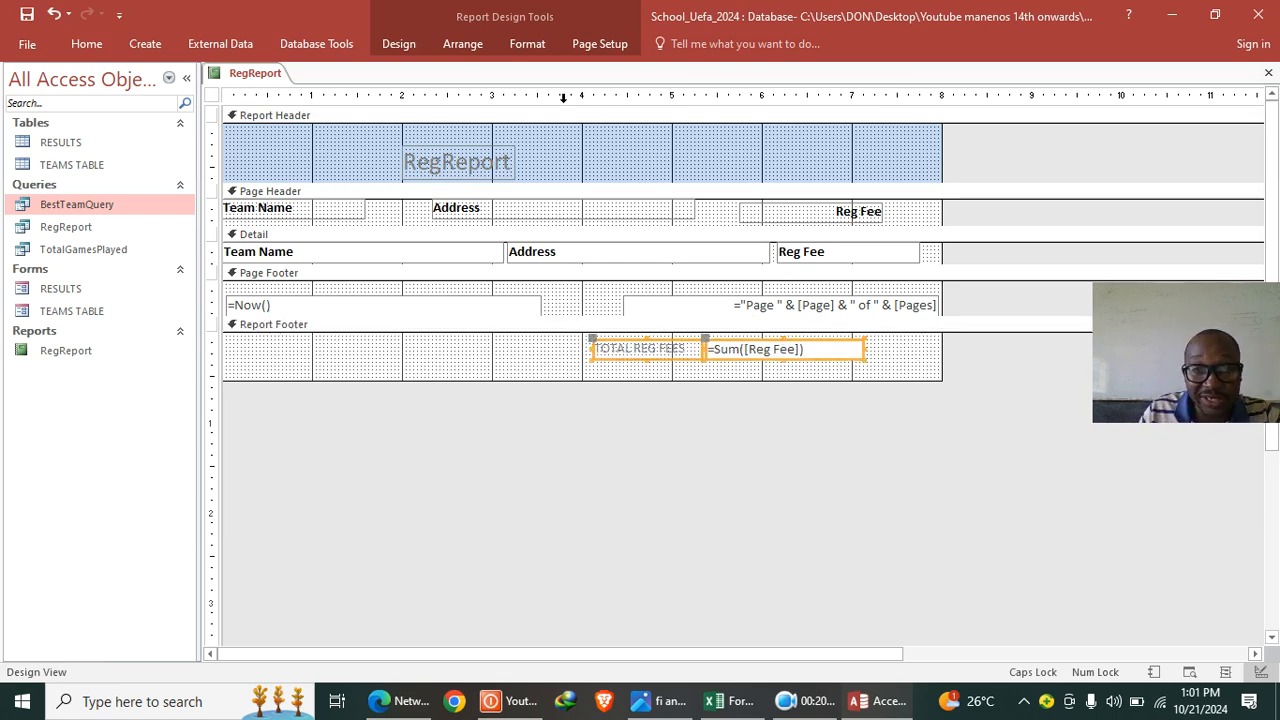
{"action": "left_click", "coordinate": [528, 44]}
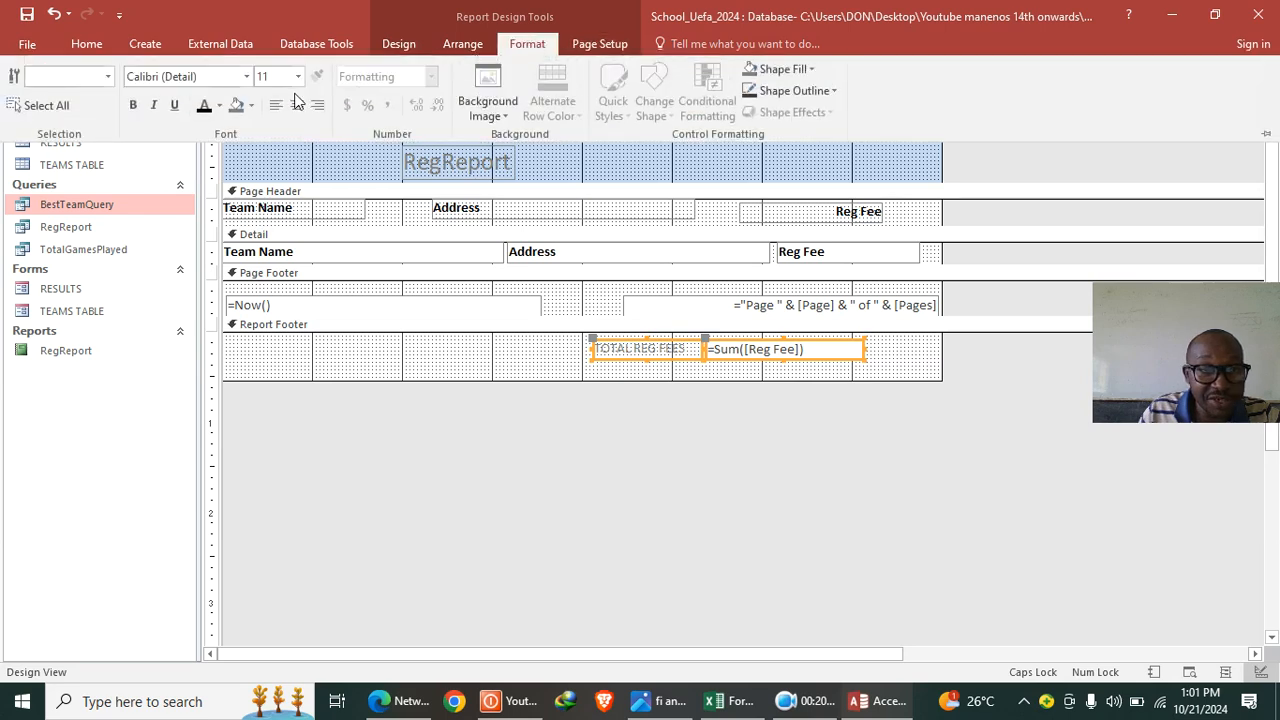
{"action": "left_click", "coordinate": [204, 105]}
{"action": "left_click", "coordinate": [133, 105]}
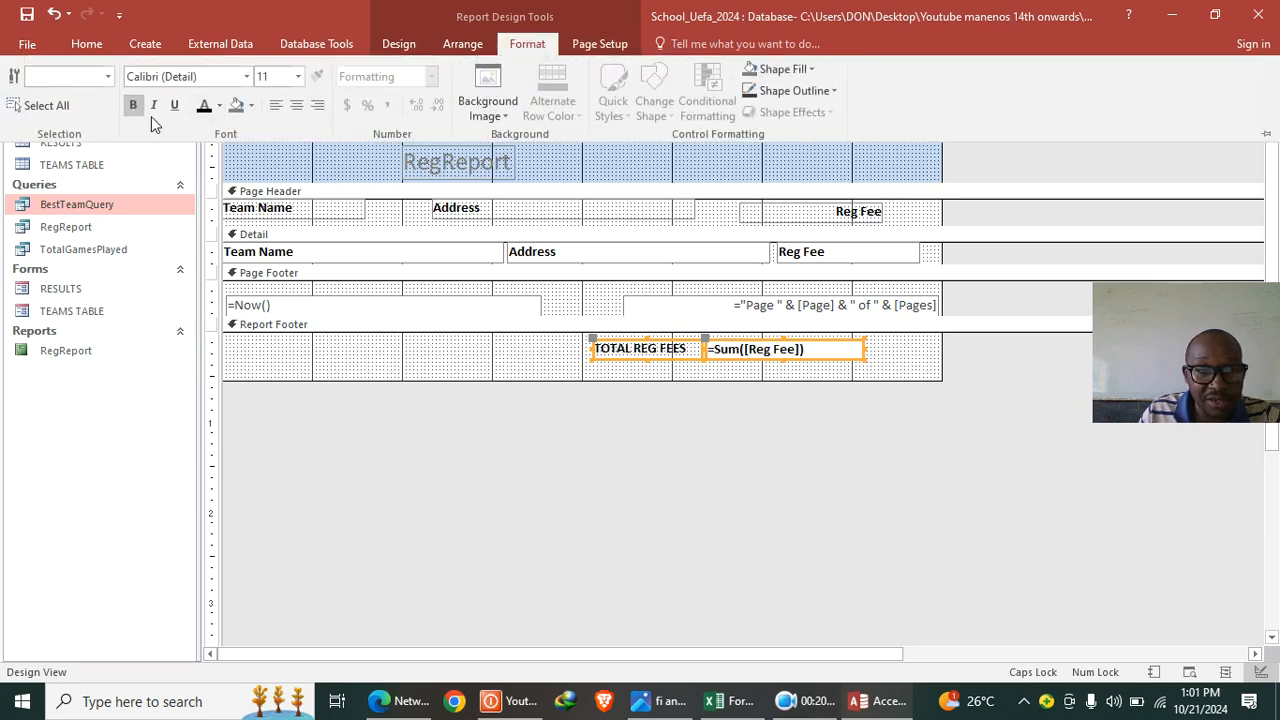
{"action": "left_click", "coordinate": [558, 376]}
{"action": "left_click_drag", "start_coordinate": [566, 357], "coordinate": [566, 358]}
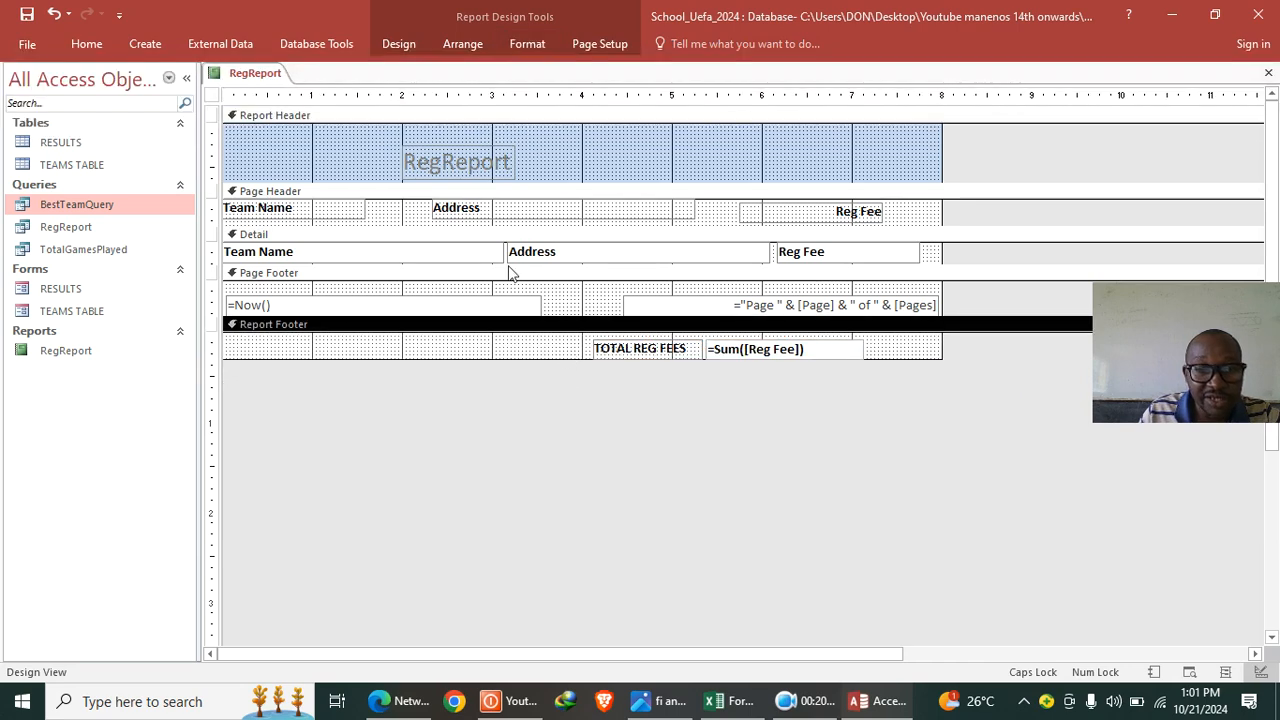
- Check the required title in the exam question and change the Report Header title to "Income from Registration"
{"action": "double_click", "coordinate": [450, 165]}
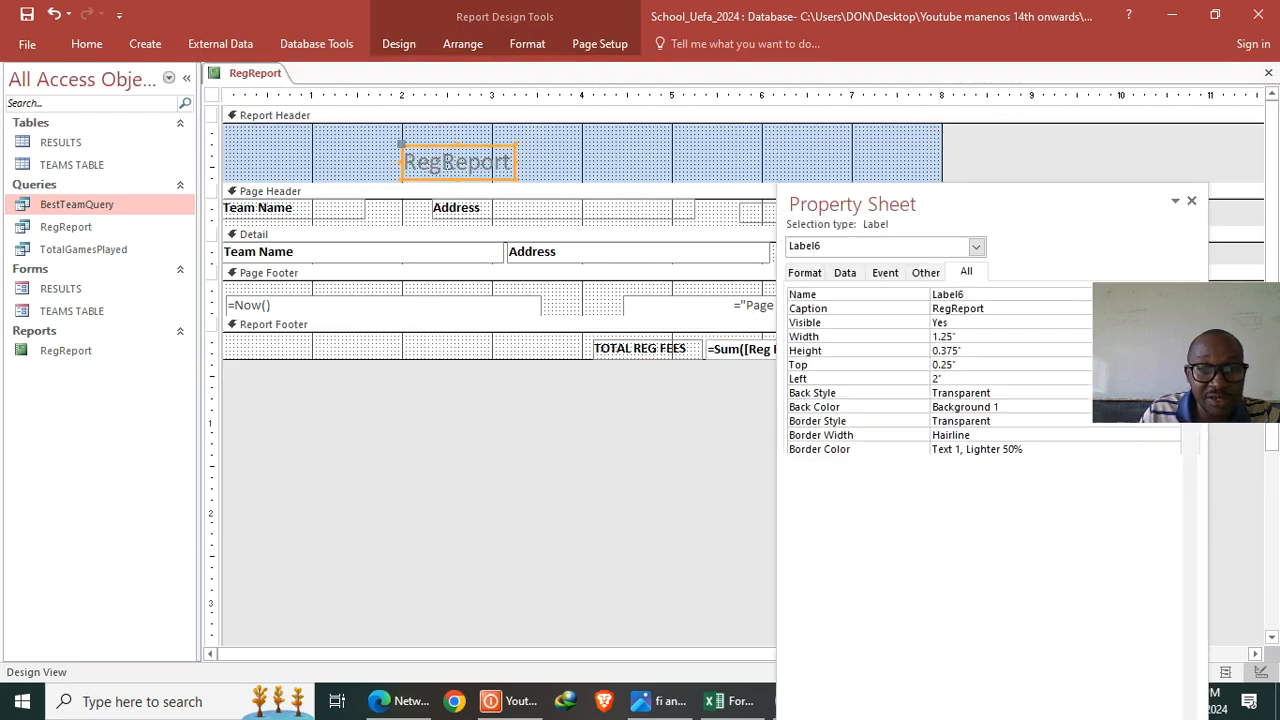
{"action": "left_click", "coordinate": [1191, 200]}
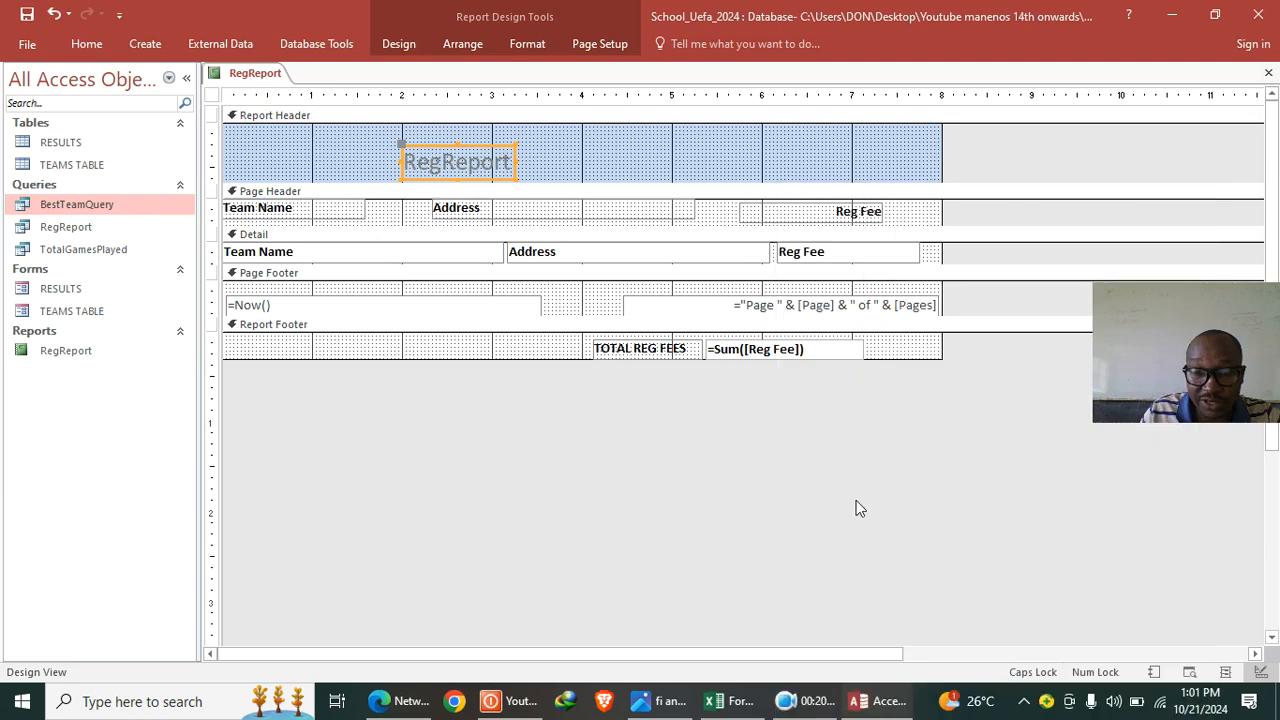
{"action": "left_click", "coordinate": [660, 701]}
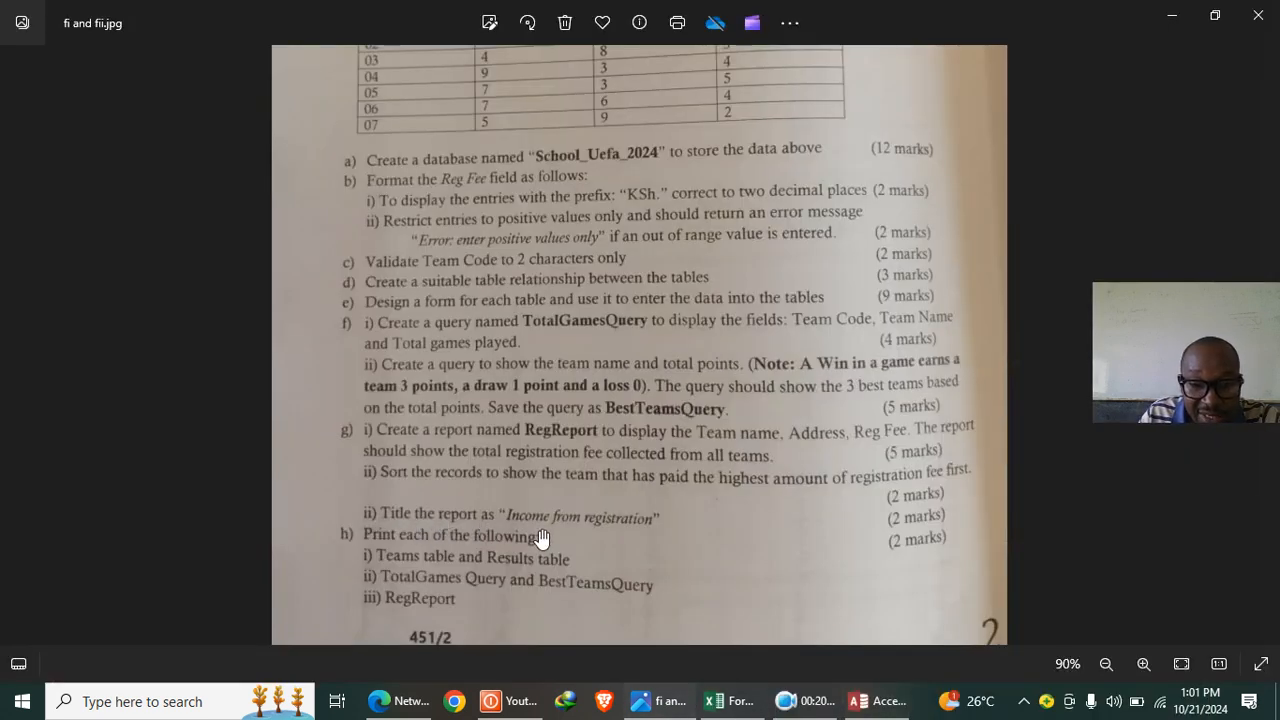
{"action": "left_click", "coordinate": [878, 701]}
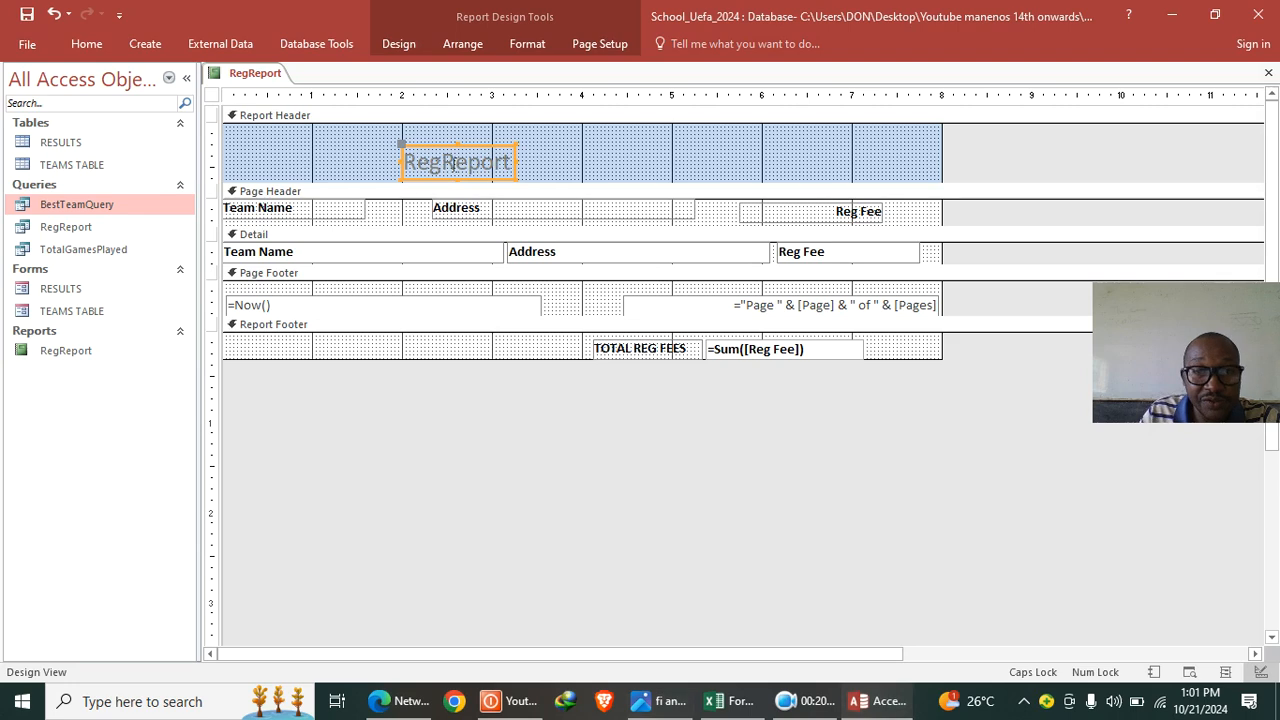
{"action": "left_click_drag", "start_coordinate": [509, 161], "coordinate": [370, 163]}
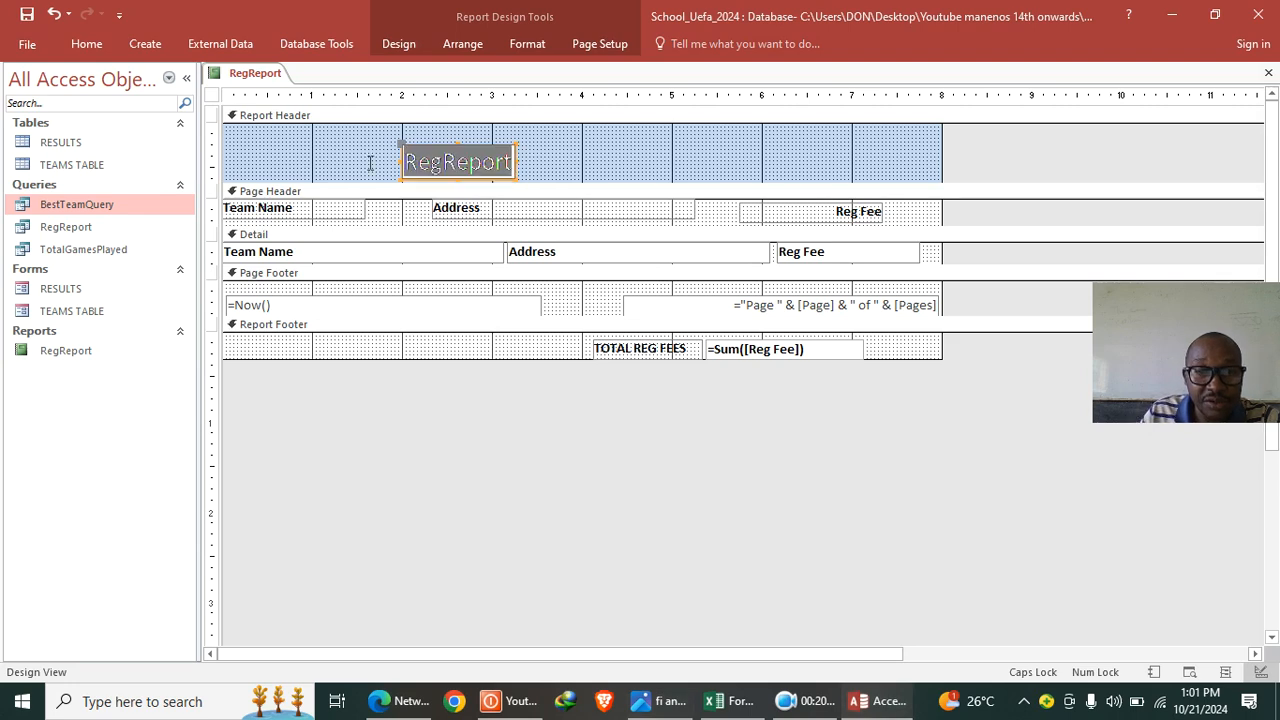
{"action": "key", "text": "BackSpace"}
{"action": "key", "text": "Caps_Lock"}
{"action": "type", "text": "iNC"}
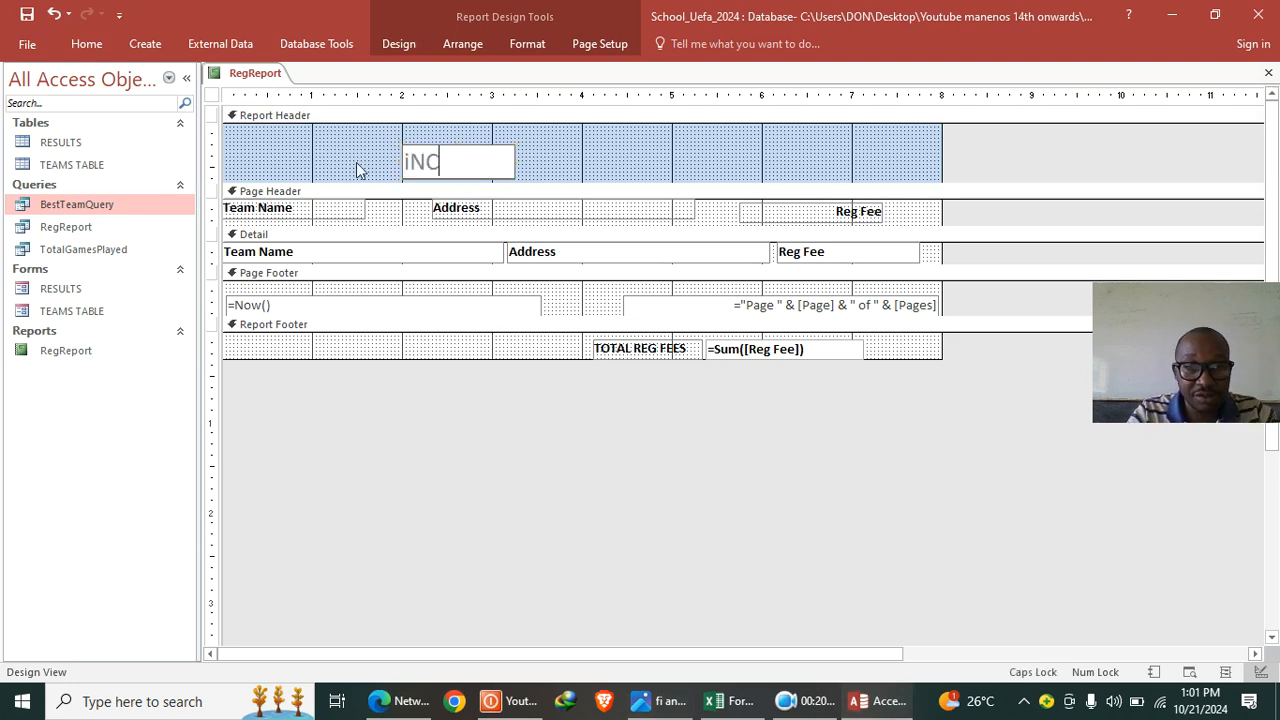
{"action": "type", "text": "I"}
{"action": "key", "text": "Caps_Lock"}
{"action": "type", "text": "ncom"}
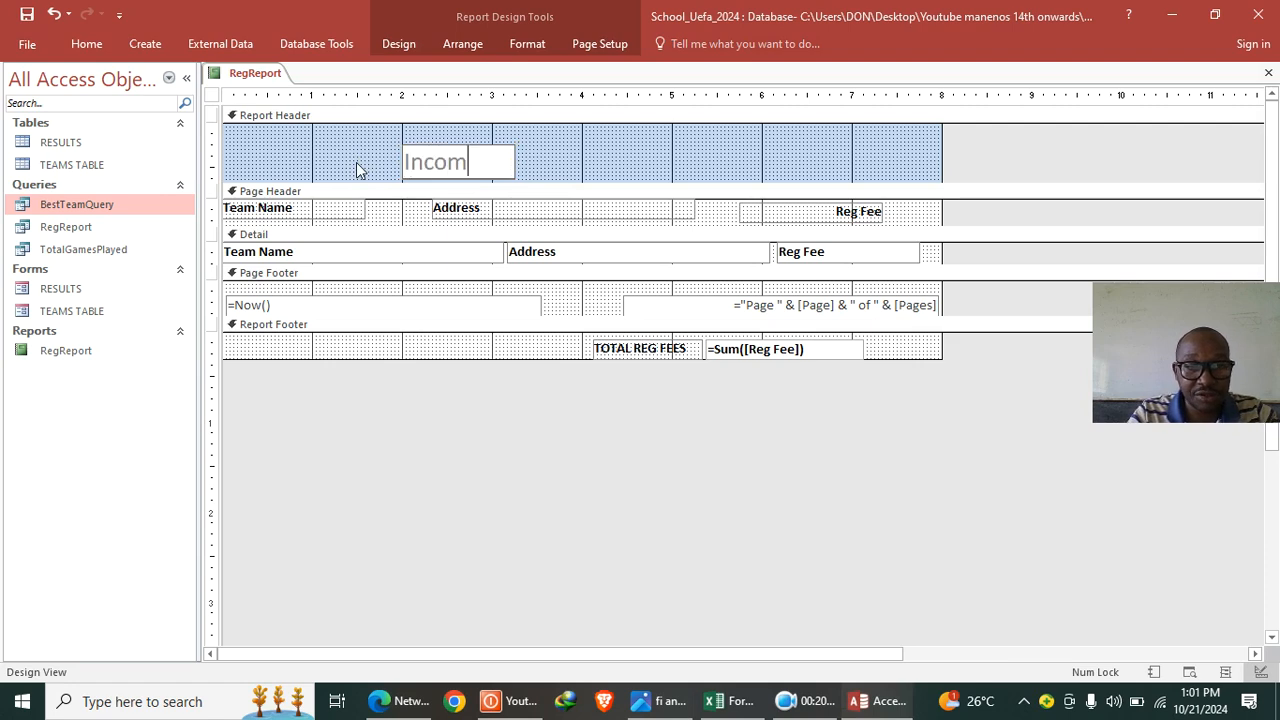
{"action": "type", "text": "e from REg"}
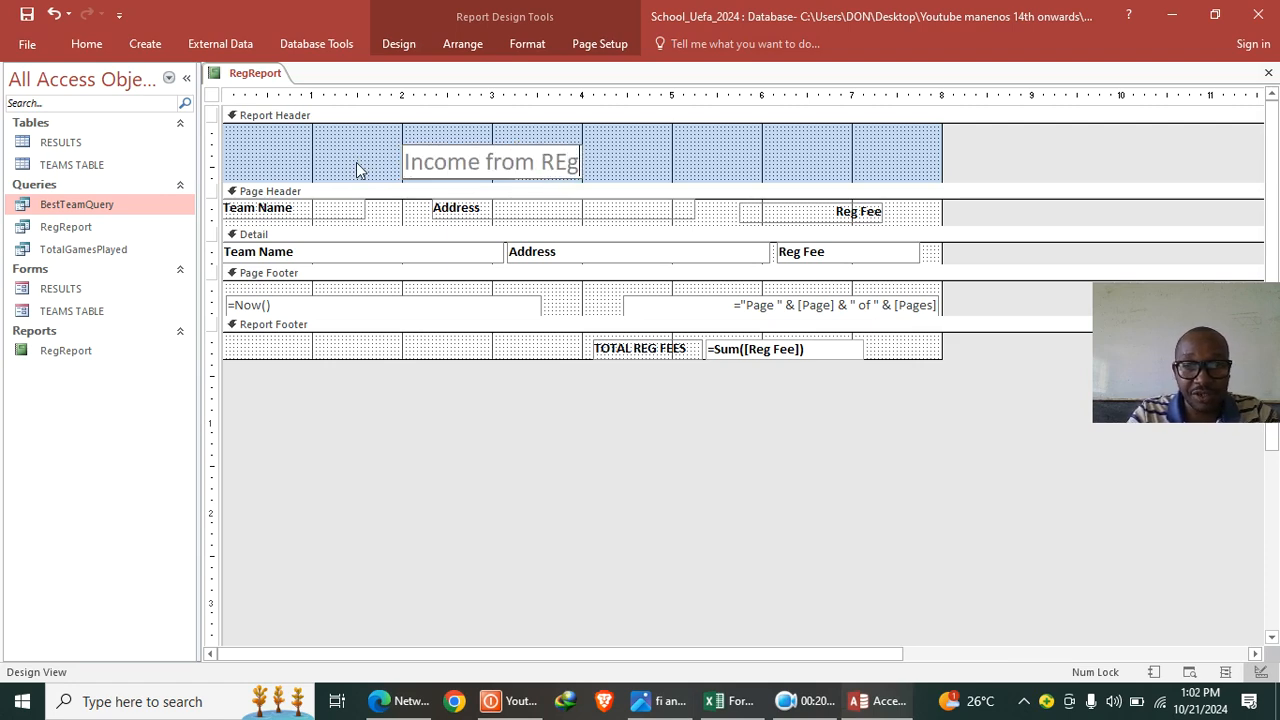
{"action": "key", "text": "BackSpace"}
{"action": "key", "text": "BackSpace"}
{"action": "type", "text": "egistration"}
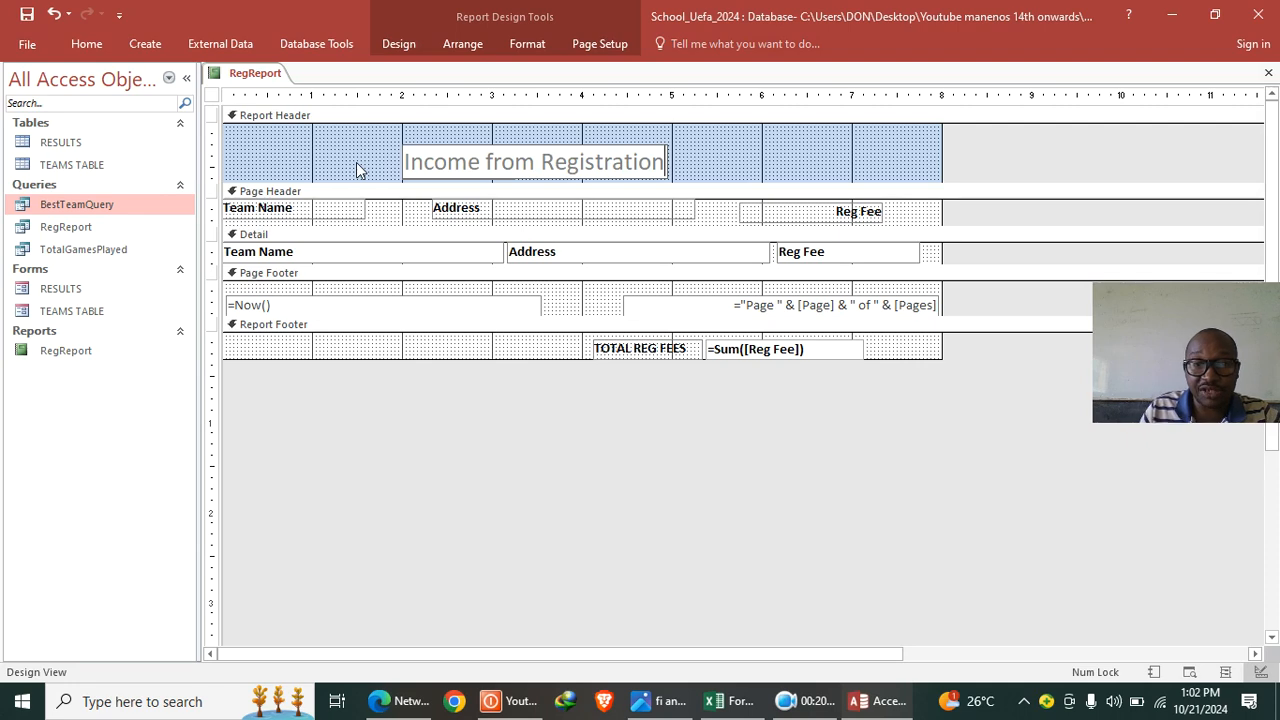
{"action": "key", "text": "Return"}
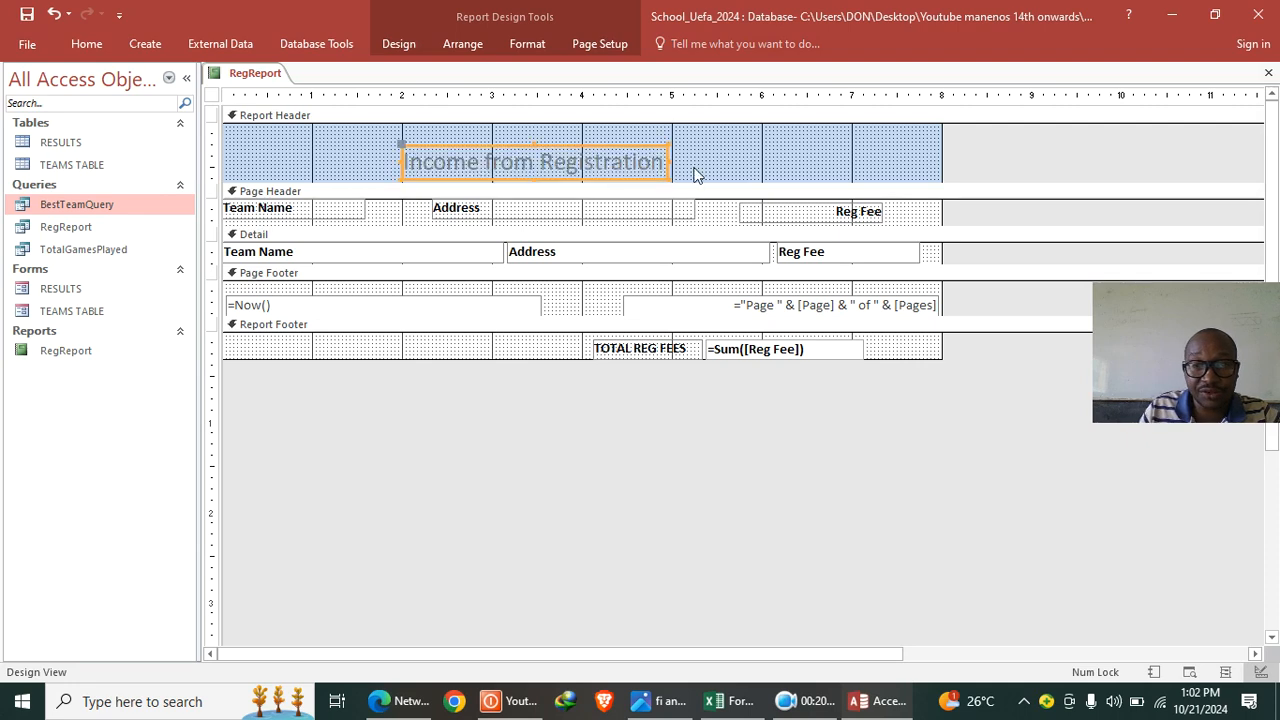
- Make the report title in the Report Header black and bold
{"action": "left_click", "coordinate": [527, 43]}
{"action": "left_click", "coordinate": [204, 106]}
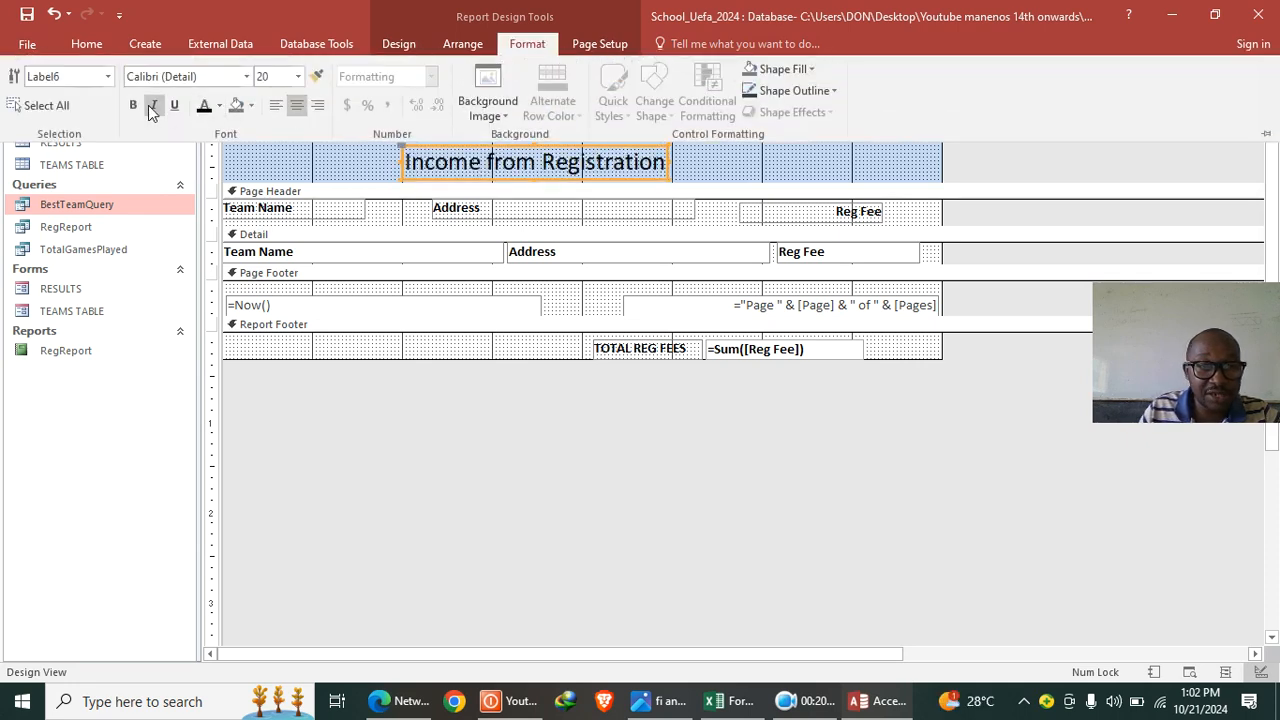
{"action": "left_click", "coordinate": [133, 105]}
{"action": "left_click", "coordinate": [509, 376]}
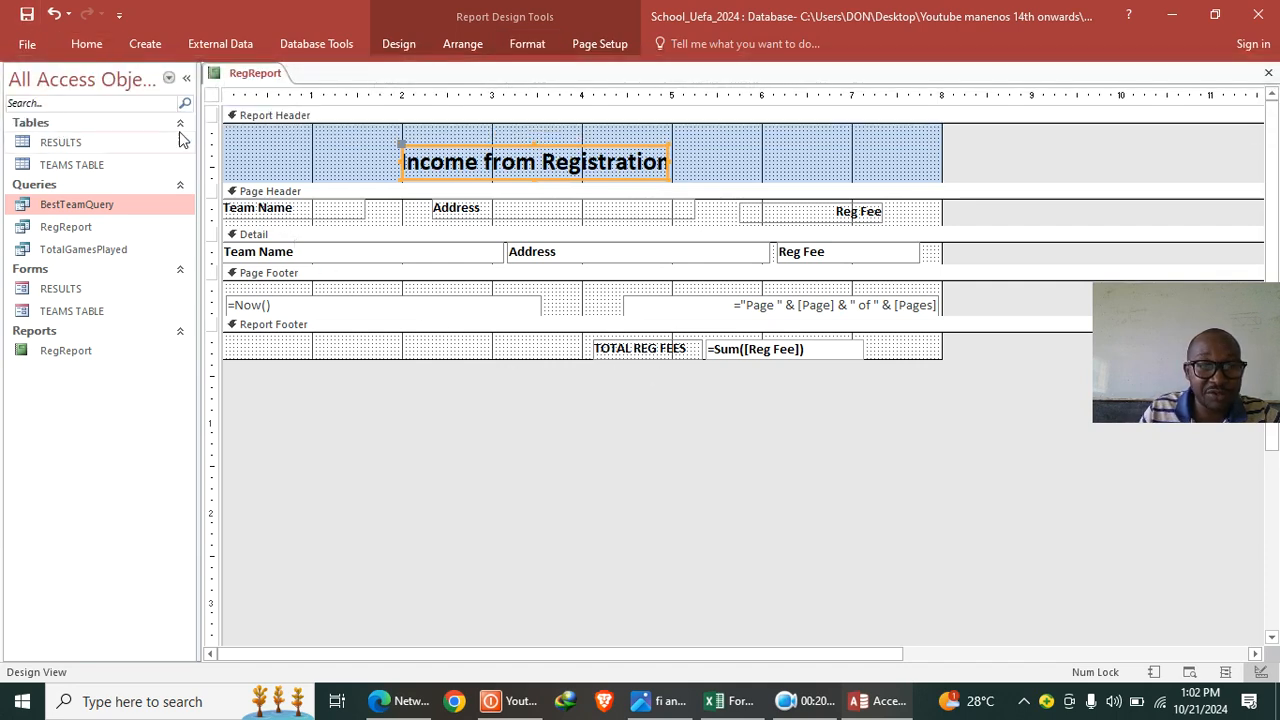
- Reopen RegReport in Report View and compare it with the report requirements in the exam question image
{"action": "left_click", "coordinate": [86, 350]}
{"action": "double_click", "coordinate": [86, 350]}
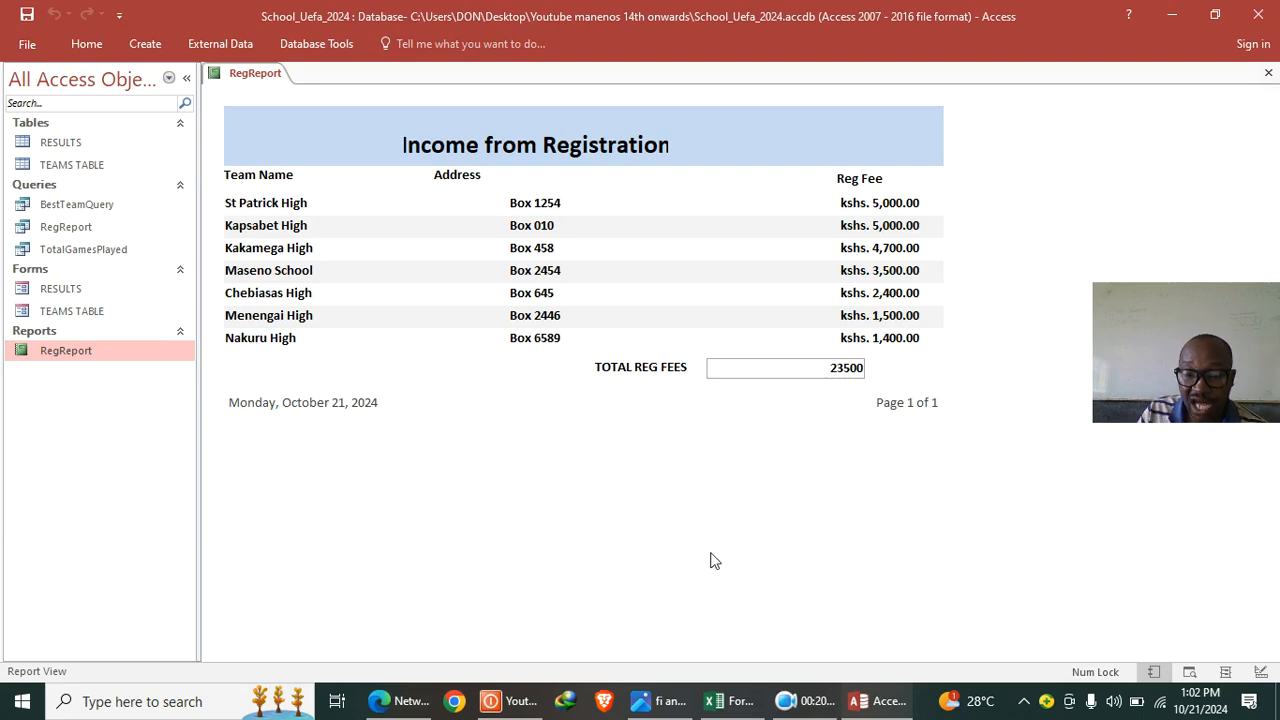
{"action": "left_click", "coordinate": [660, 702]}
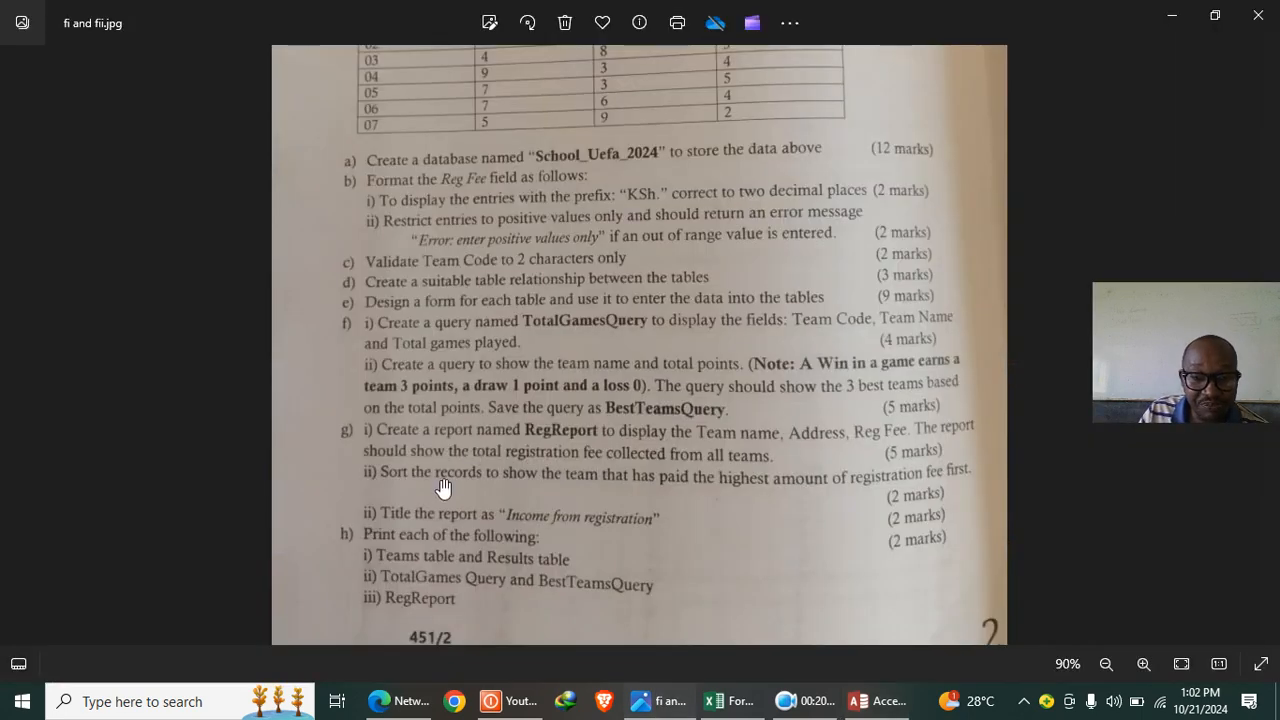